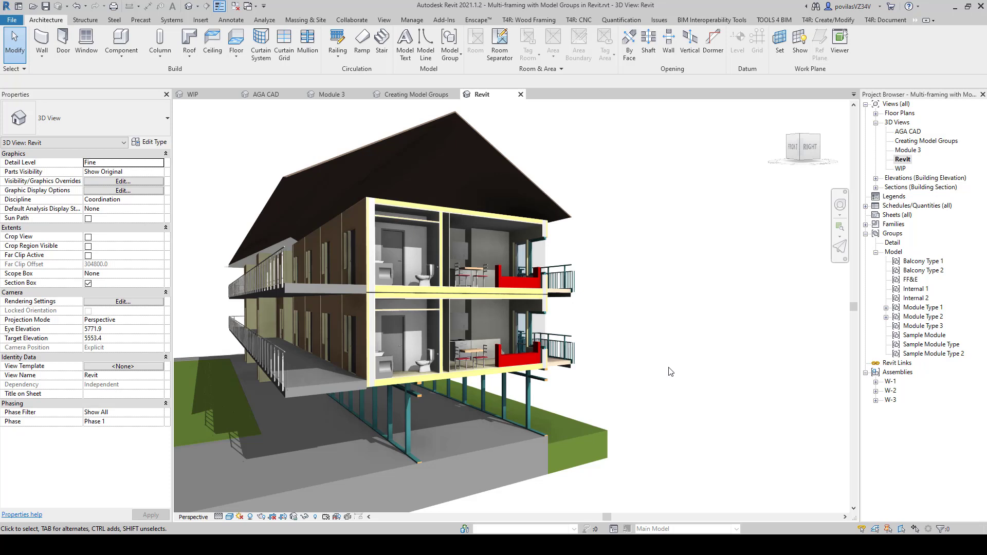
Step: Show the TOOLS 4 BIM Dock and dock it between the 3D view and the Project Browser
click(774, 20)
drag(584, 60, 572, 54)
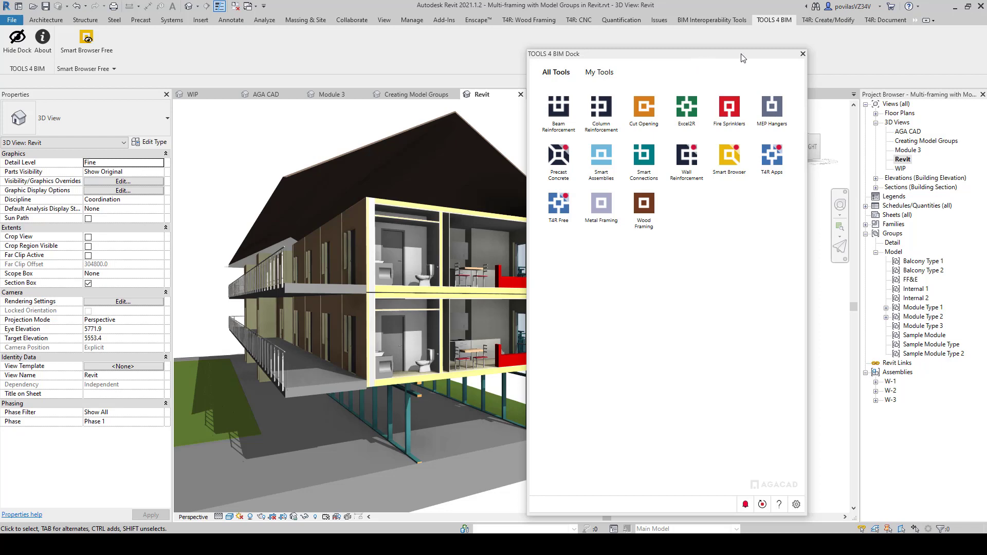
click(804, 54)
click(17, 40)
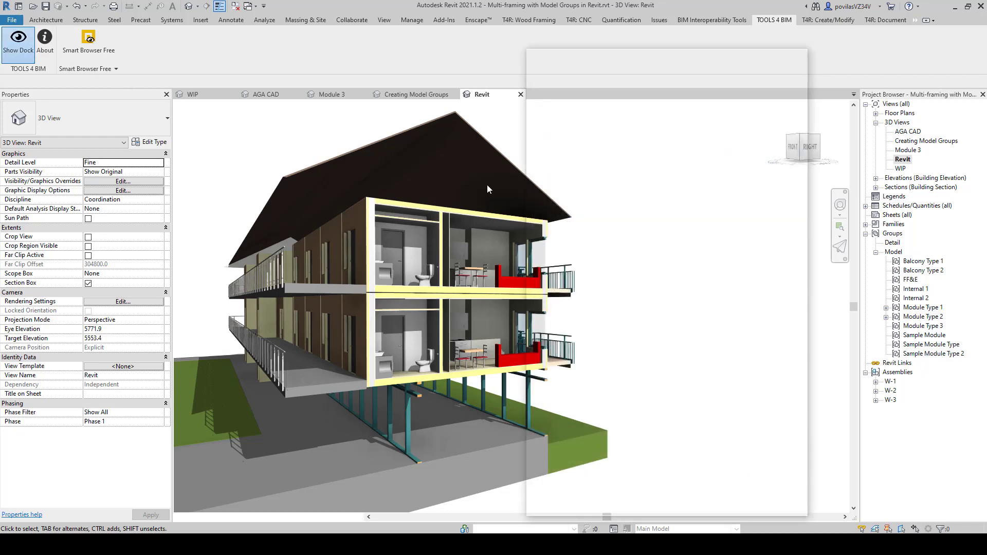
drag(645, 60, 873, 132)
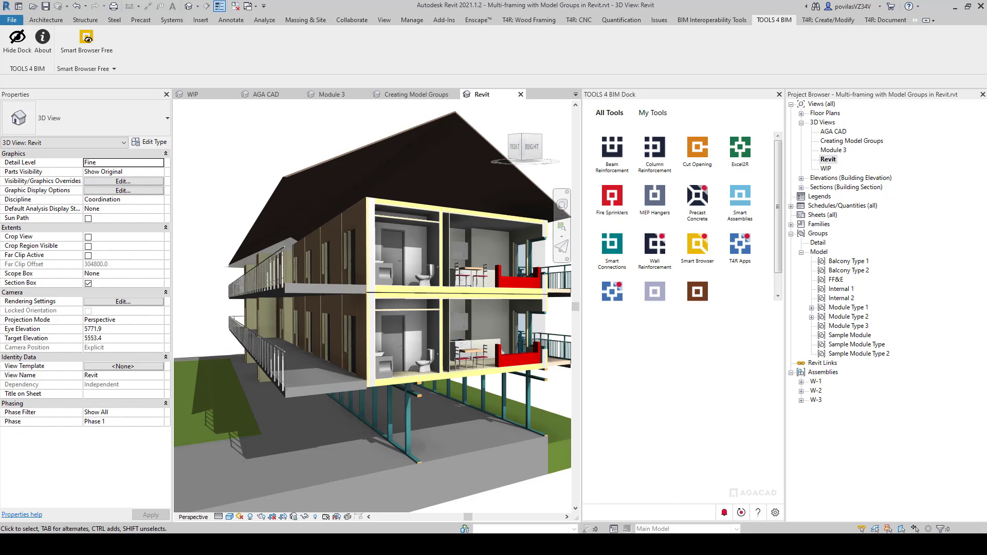
Step: Review the available updates in the TOOLS 4 BIM Dock and list its Wood Framing tools
click(741, 514)
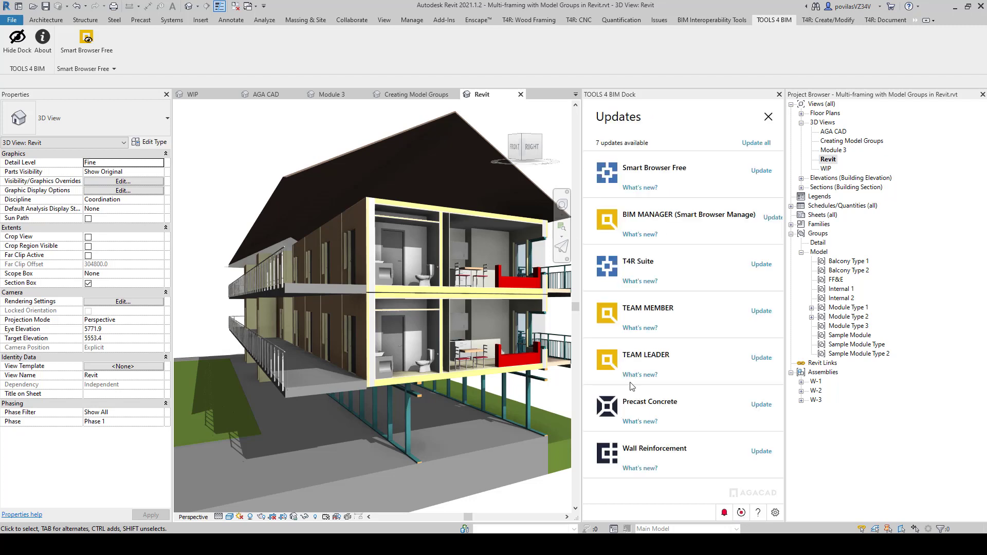
click(769, 117)
click(697, 293)
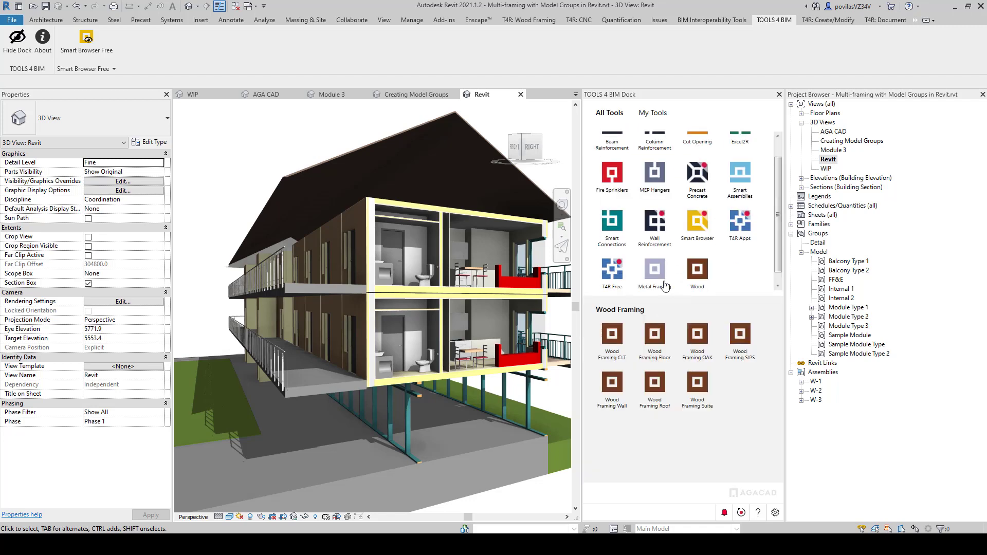
scroll(659, 275, down, 2)
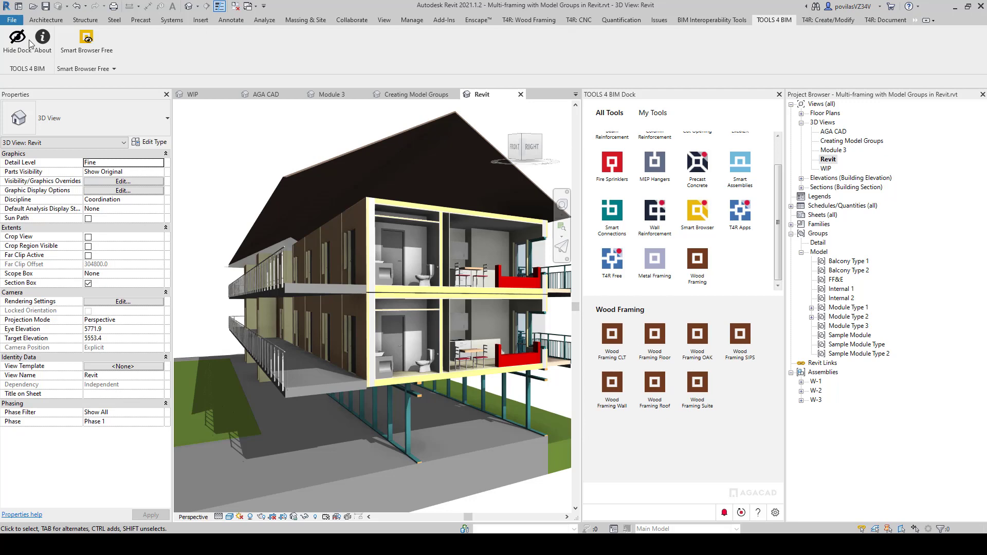
Step: Detach the Wall+ tools from the T4R: Wood Framing ribbon, float them over the 3D view's roof, and narrow the Project Browser
click(529, 19)
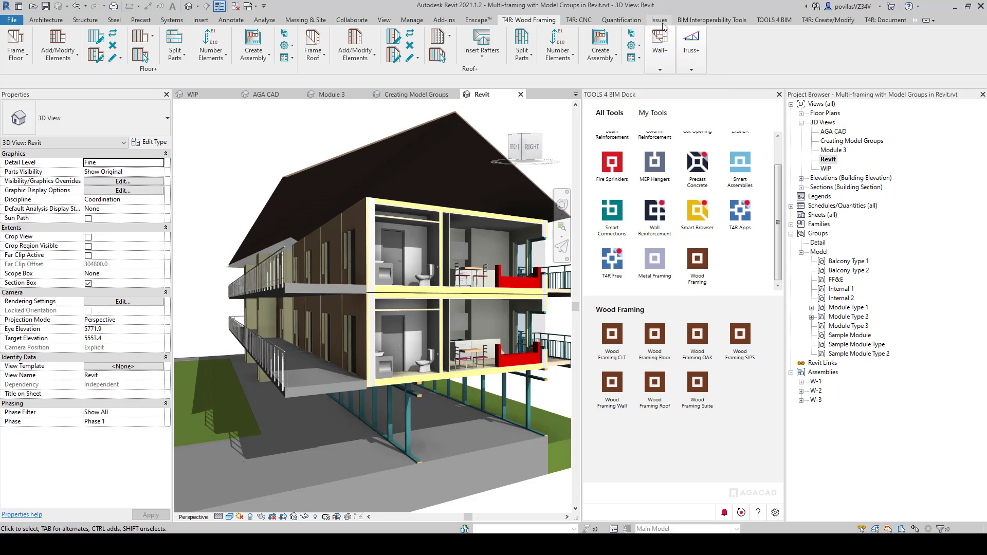
mouse_move(662, 52)
click(660, 54)
click(660, 68)
drag(662, 38, 278, 115)
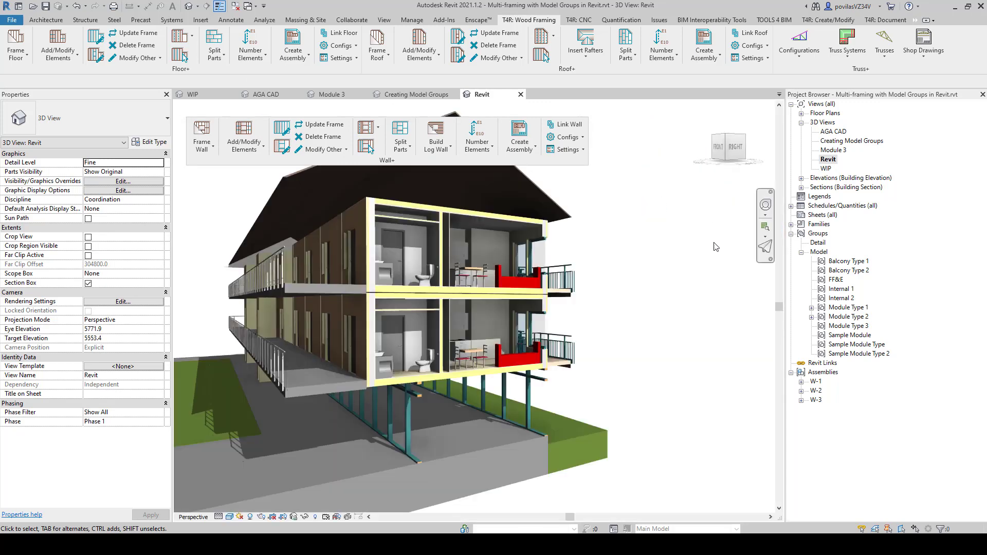
drag(785, 277, 856, 277)
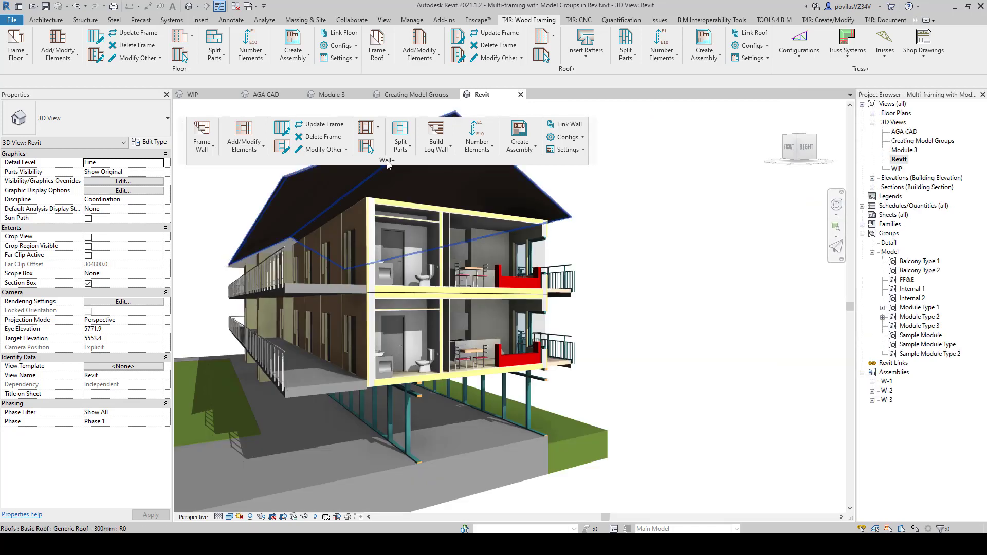
drag(389, 164, 450, 157)
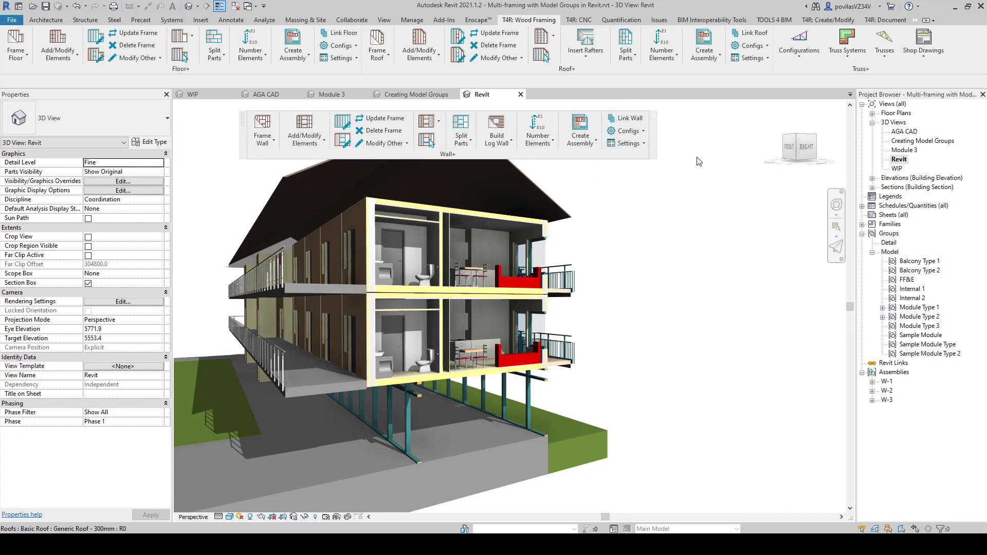
Step: Open the web E-Help for the Wall+ tools
click(267, 146)
click(266, 145)
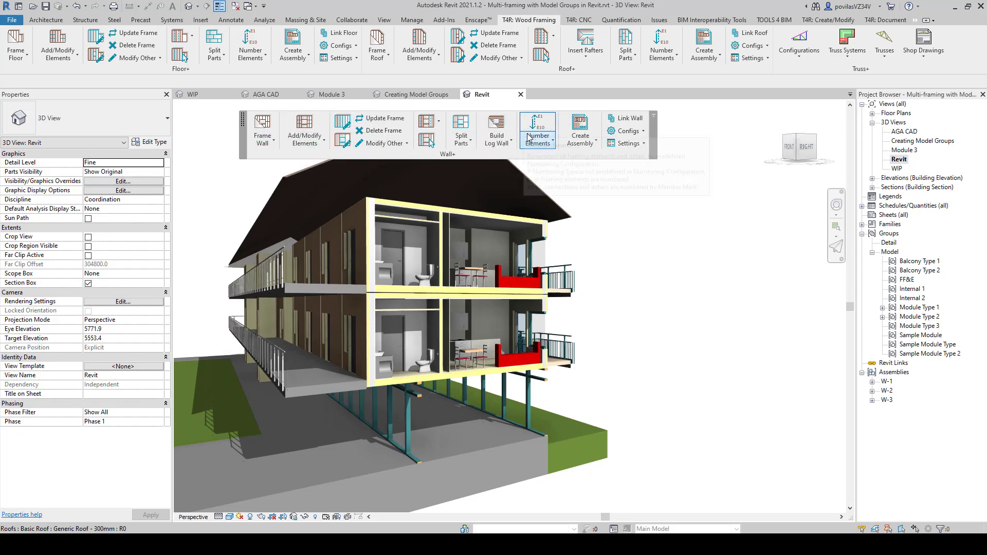
click(637, 143)
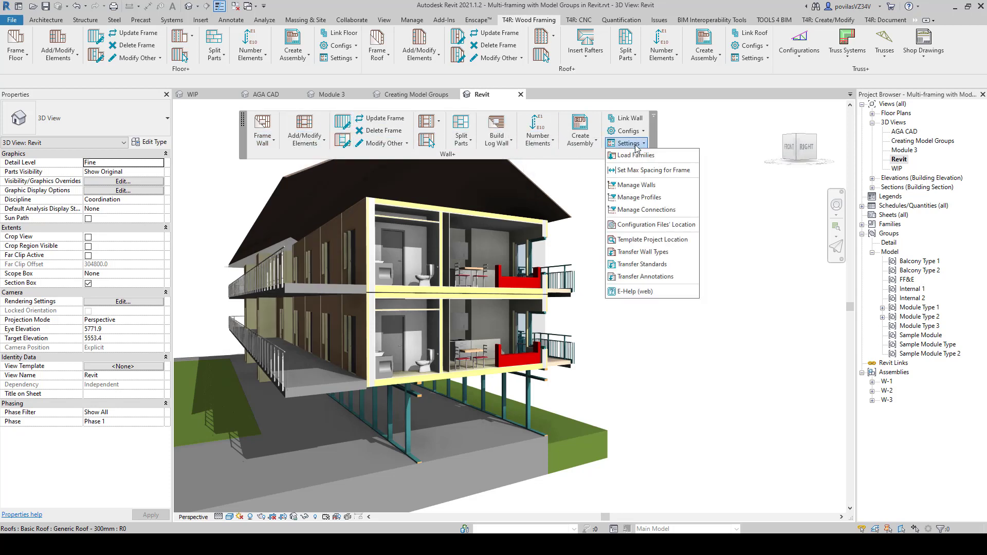
click(639, 293)
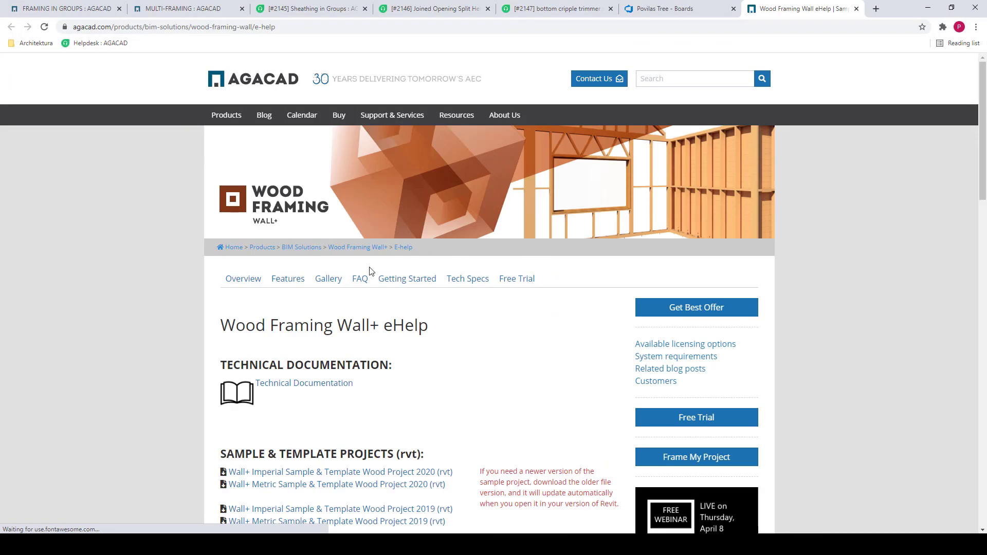
Step: Open the Wall+ Technical Documentation and return to the Wood Framing Wall+ eHelp page
scroll(368, 273, down, 2)
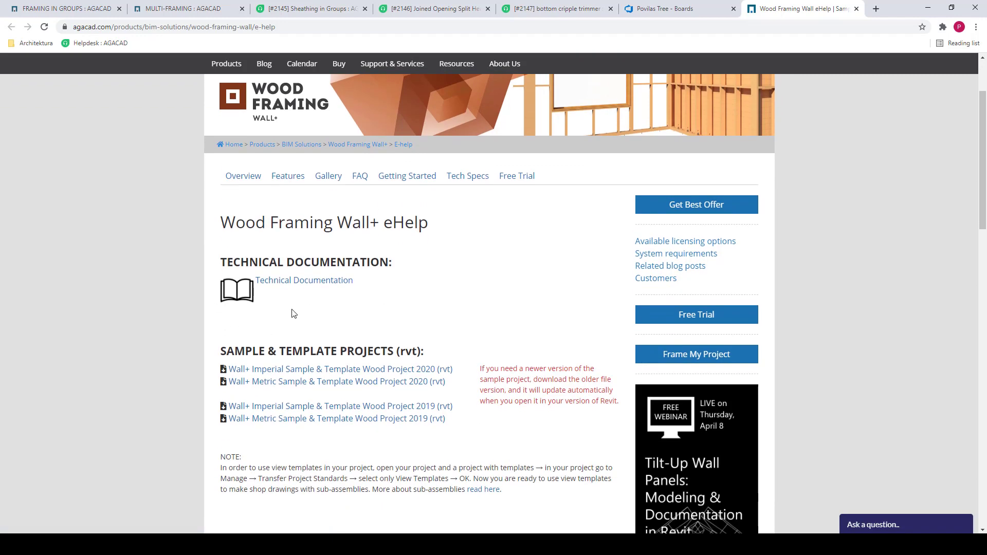
click(299, 279)
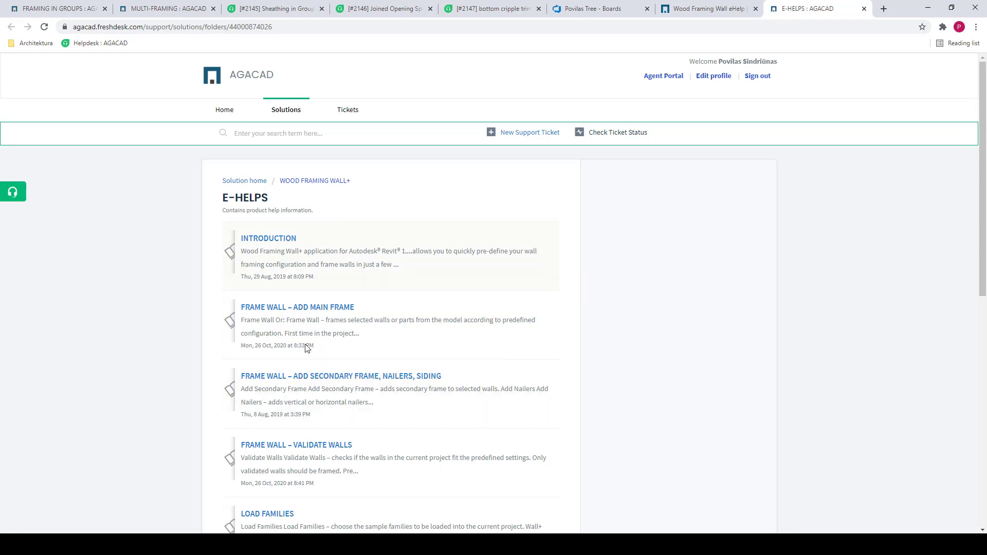
click(716, 21)
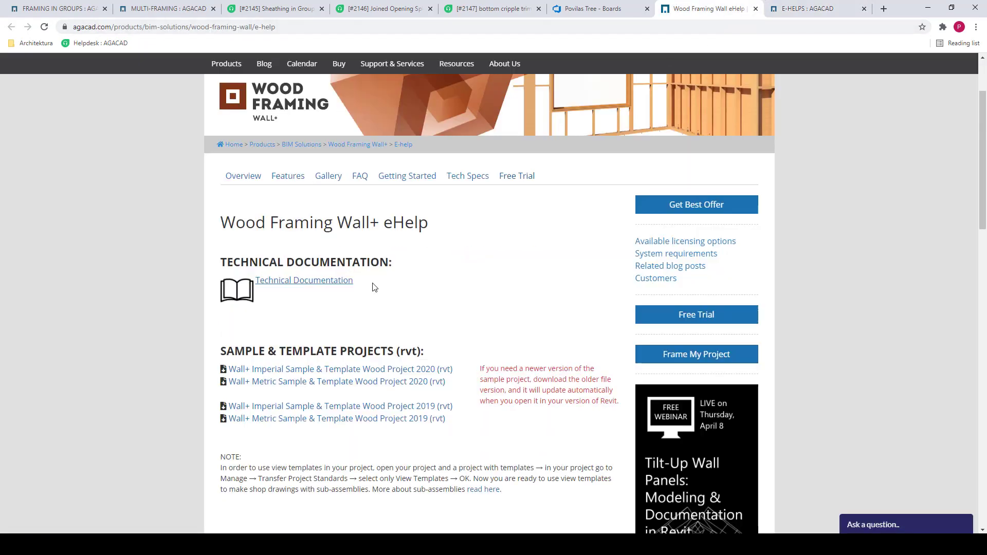
Step: Browse the sample projects and recorded webinars, briefly opening the New Features of Wood & Metal Framing BIM Software for Revit video
scroll(322, 371, down, 5)
scroll(308, 339, up, 6)
scroll(307, 337, down, 11)
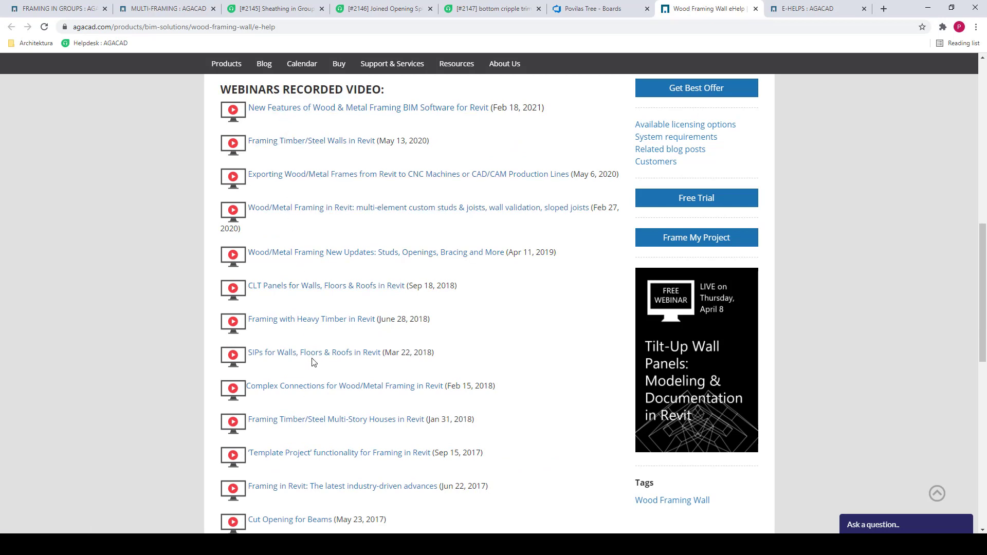
scroll(308, 363, up, 4)
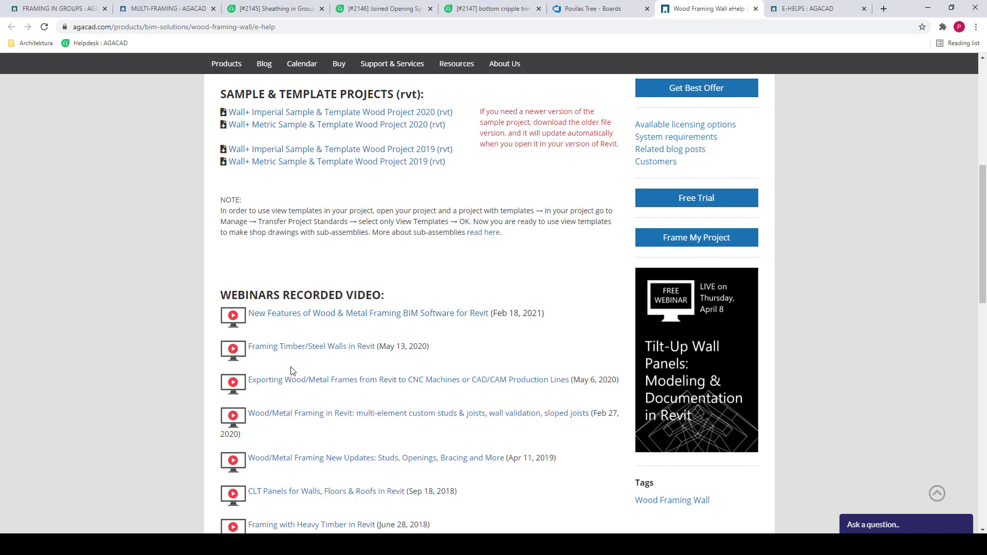
scroll(287, 363, down, 3)
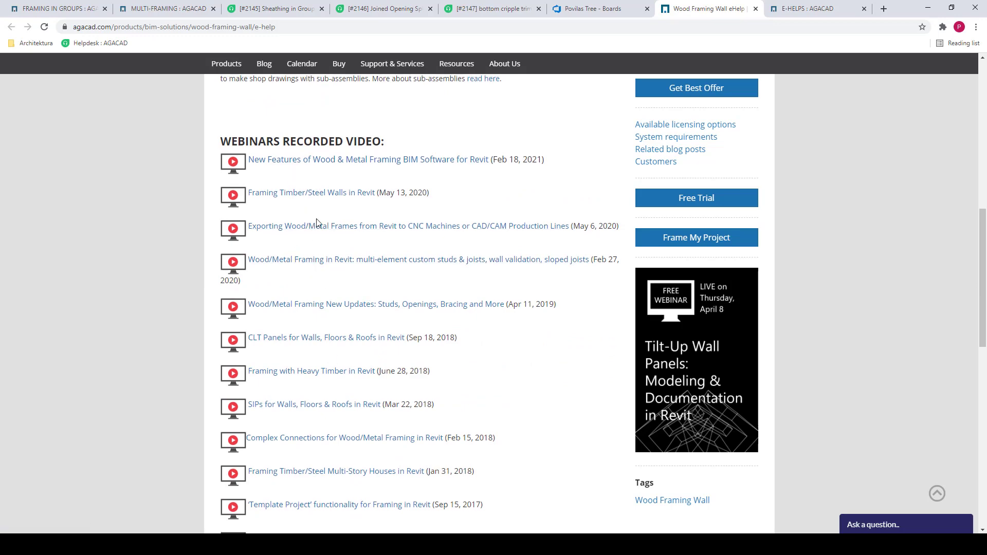
scroll(311, 309, up, 4)
click(304, 366)
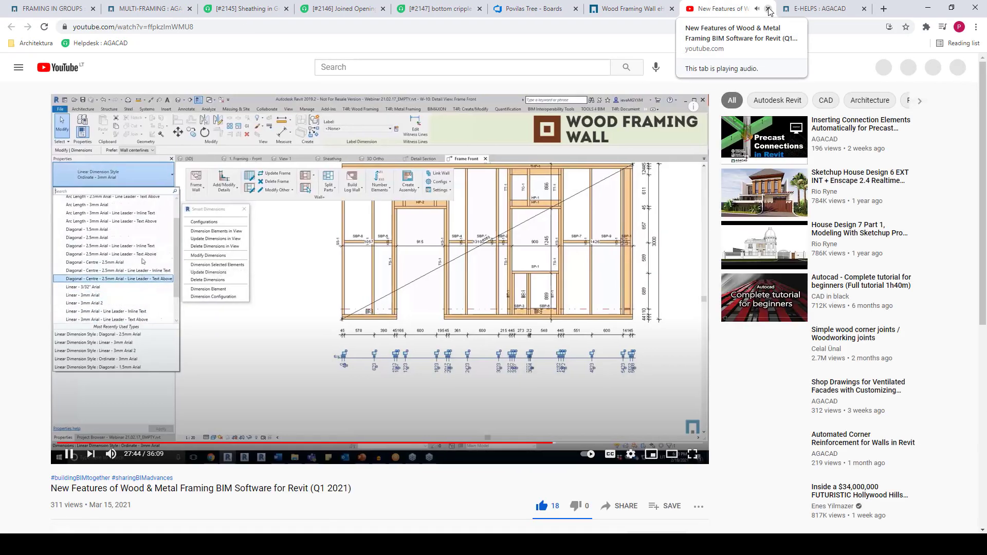
click(768, 9)
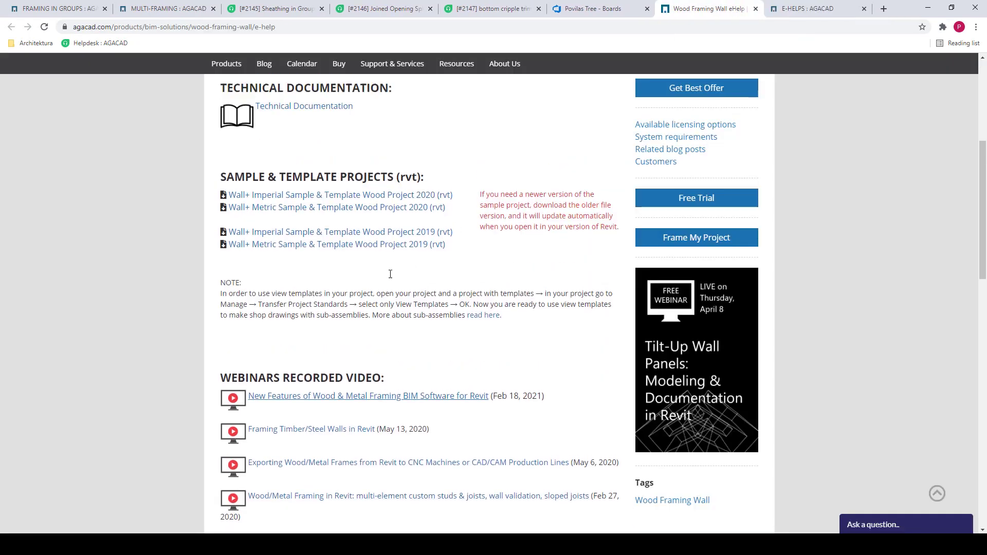
scroll(362, 297, up, 5)
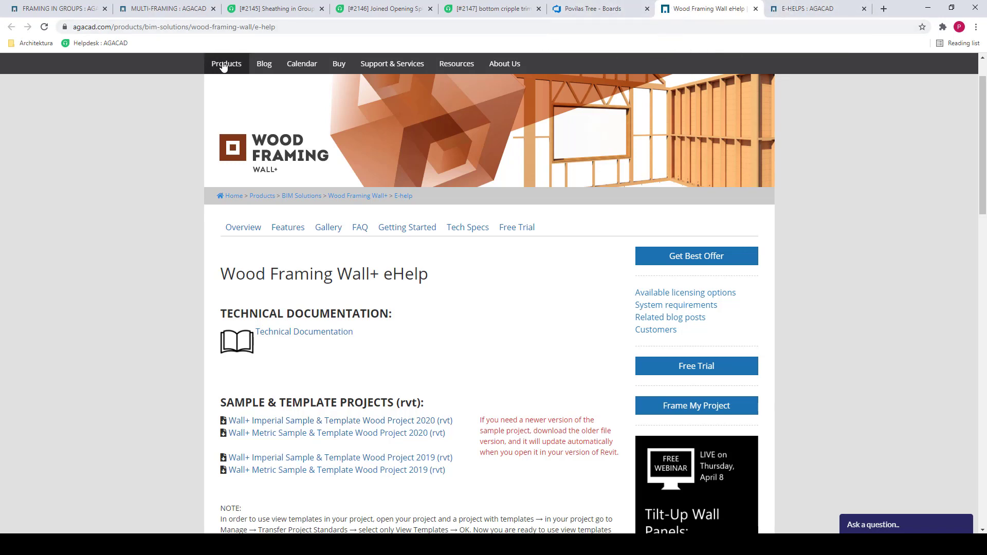
Step: Look over the AGACAD website's overview of BIM solutions and Revit add-ons
mouse_move(223, 66)
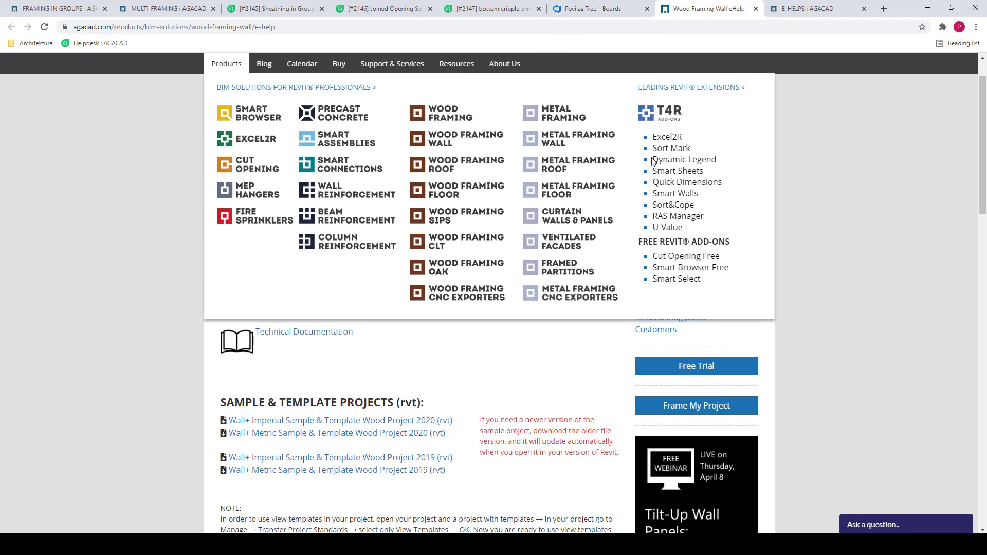
click(118, 28)
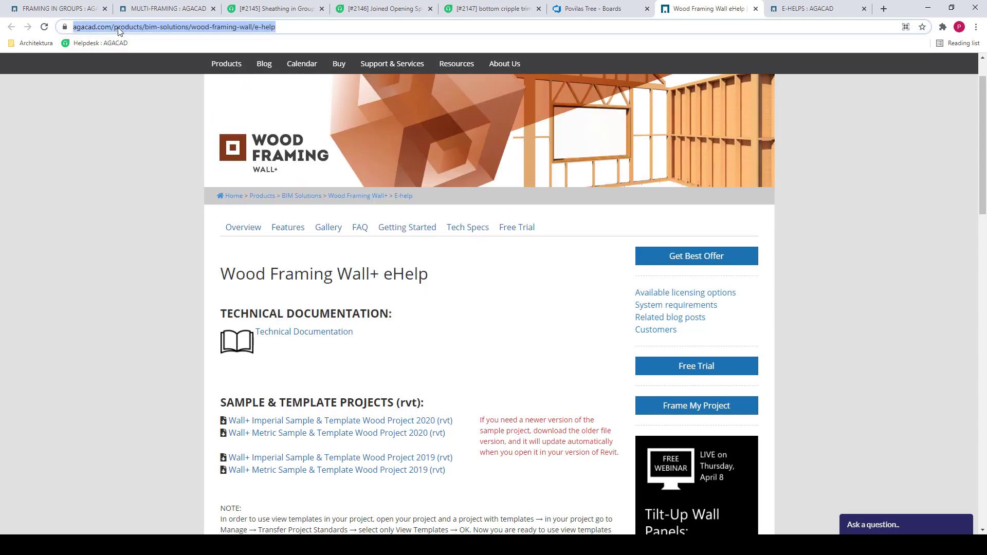
key(Escape)
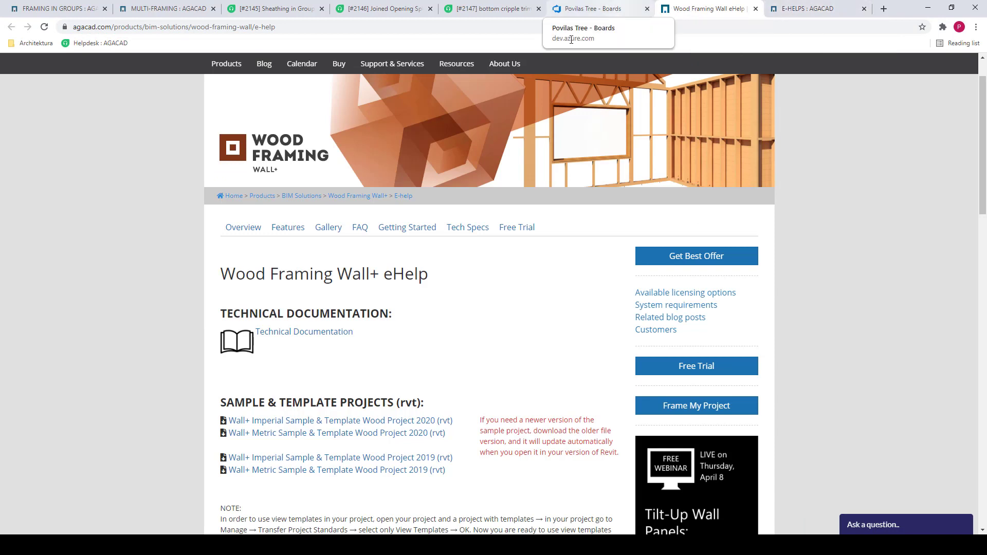
mouse_move(227, 63)
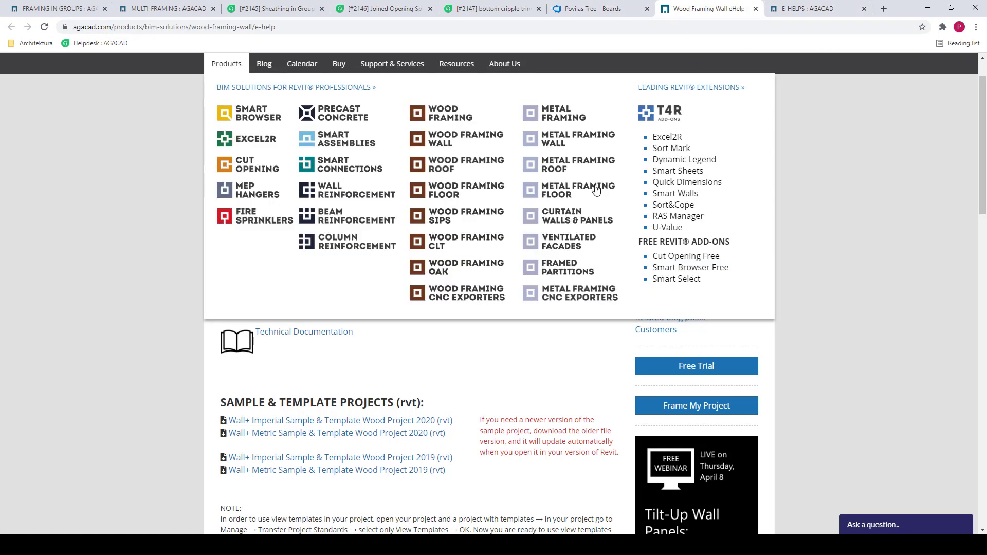
Step: Go to the agacad.com home page by removing the rest of the page address
click(116, 28)
click(116, 27)
click(132, 26)
drag(138, 26, 301, 27)
key(BackSpace)
key(Return)
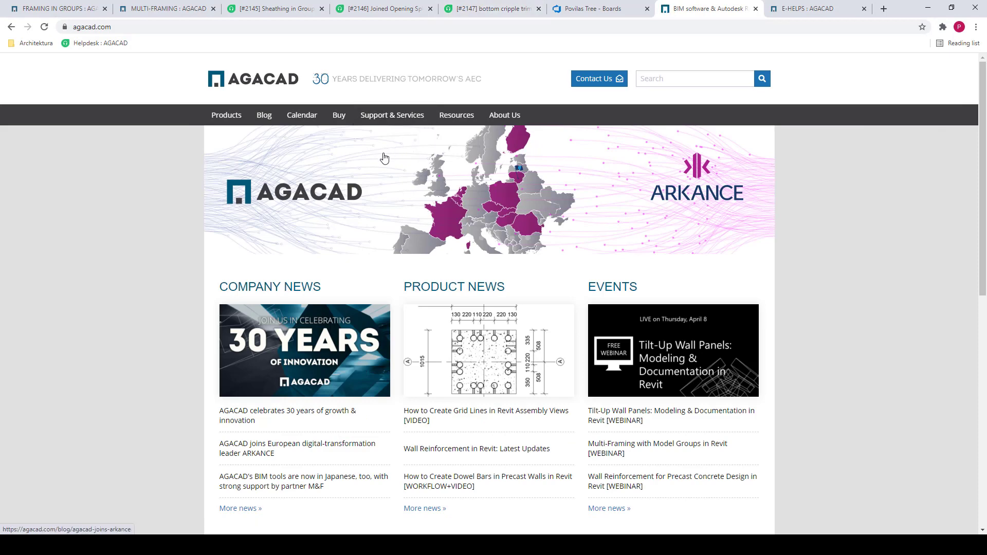
Step: Open the TOOLS4BIM Dock download page through the home page's Free Trials and review the Revit 2021, 2020 and 2019 downloads
scroll(384, 157, down, 6)
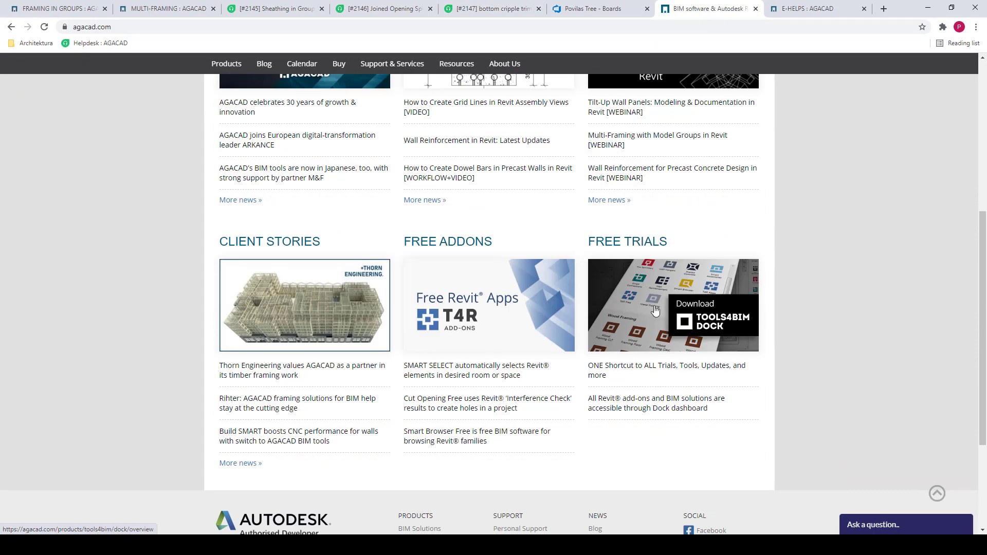
click(652, 301)
click(453, 278)
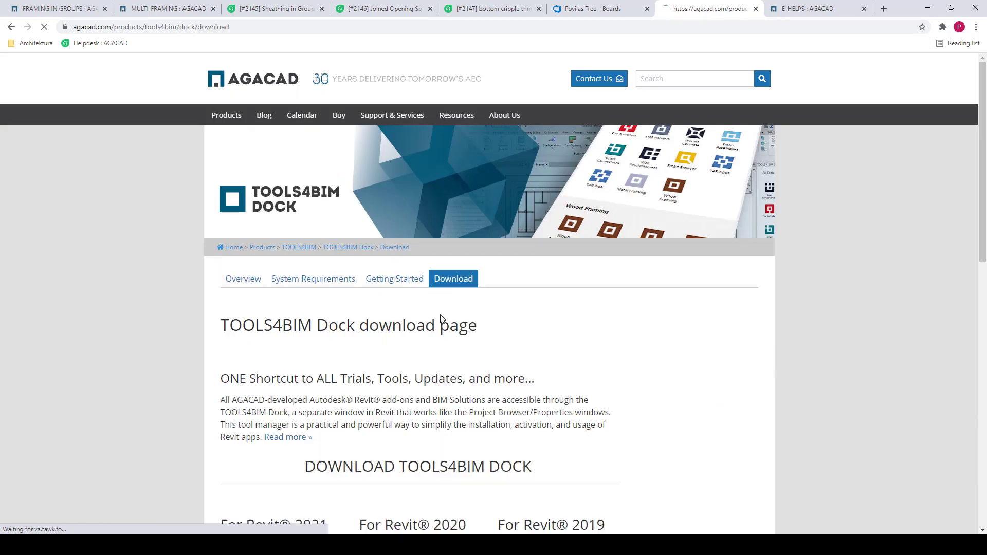
scroll(406, 288, down, 4)
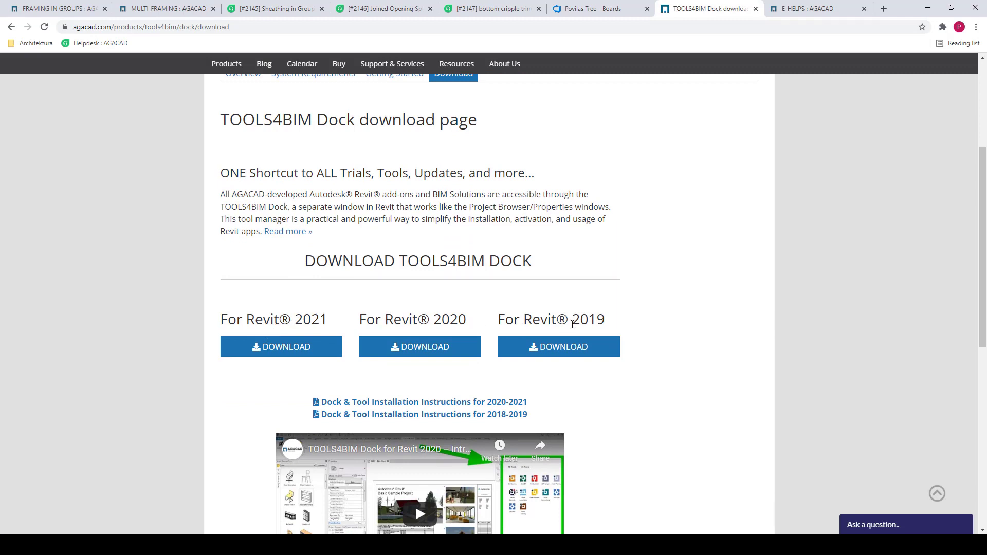
scroll(481, 324, down, 3)
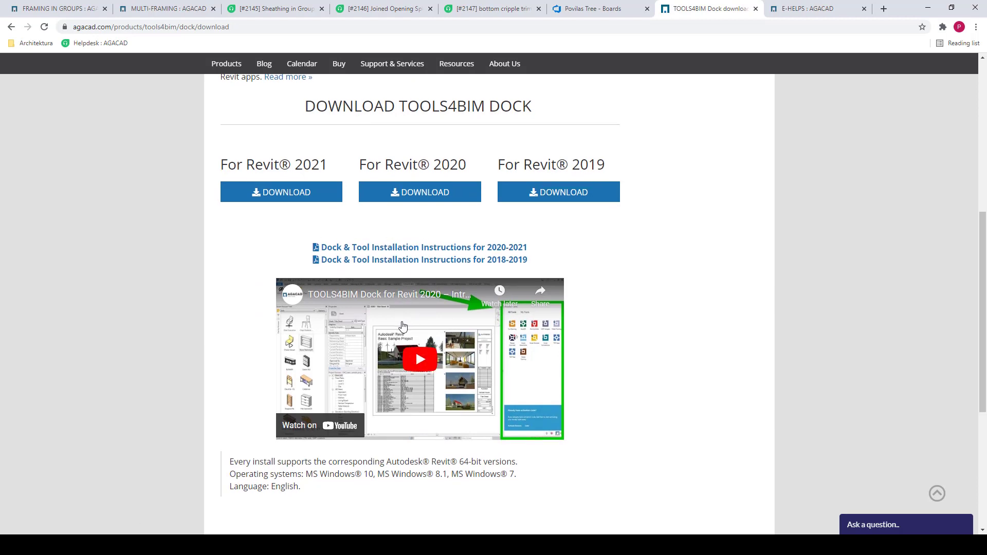
scroll(612, 271, down, 2)
scroll(393, 245, up, 6)
scroll(393, 245, up, 2)
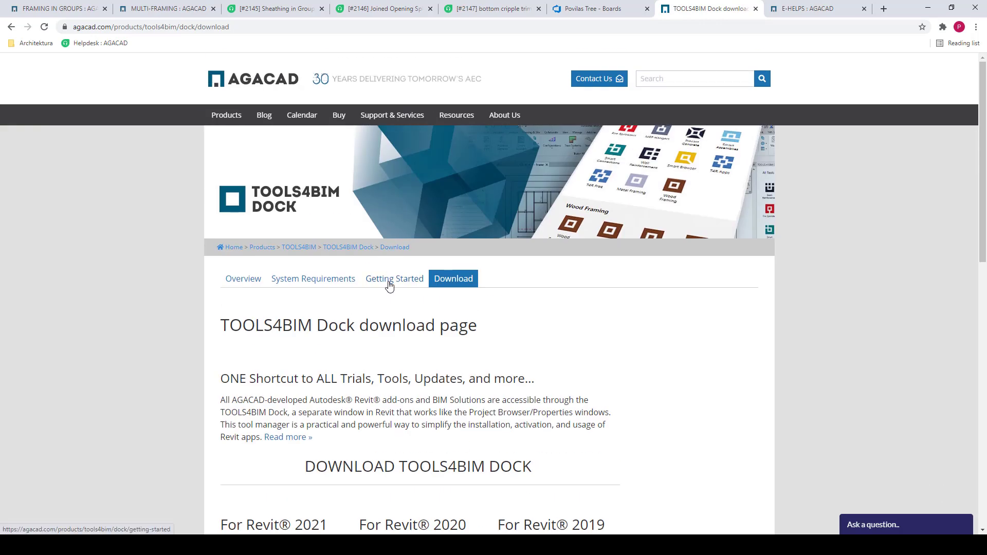
Step: Review the installation and activation guides on the Dock's Getting Started page and open its System Requirements
click(391, 281)
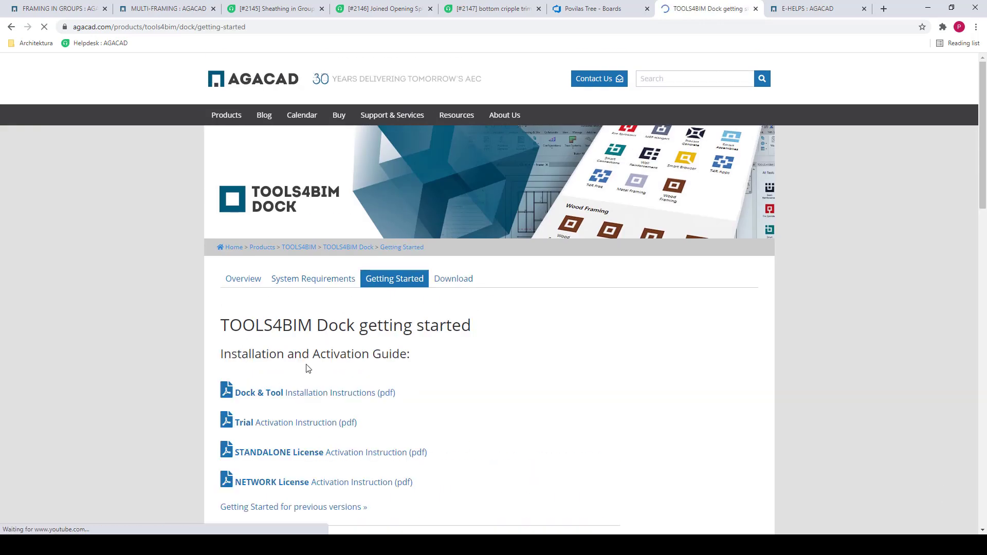
scroll(309, 355, down, 5)
scroll(313, 308, up, 4)
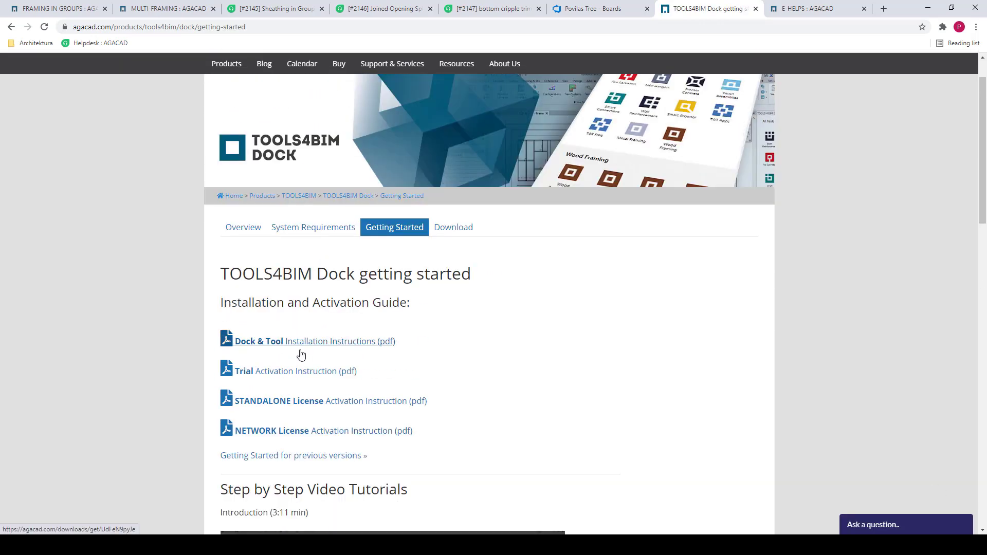
click(312, 230)
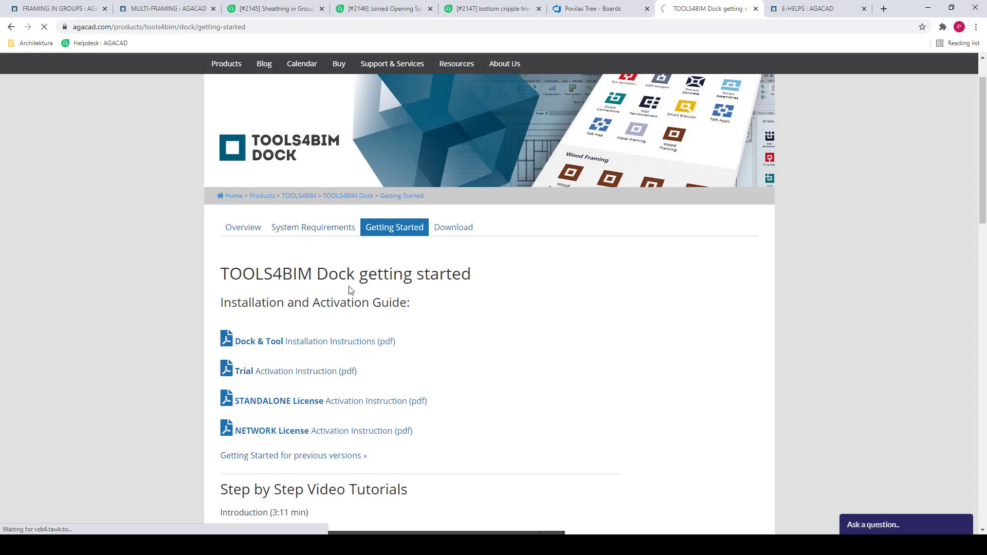
Step: Review the TOOLS4BIM Dock system requirements, including supported Revit versions, operating systems, unit systems and languages
scroll(236, 249, down, 6)
scroll(236, 249, up, 6)
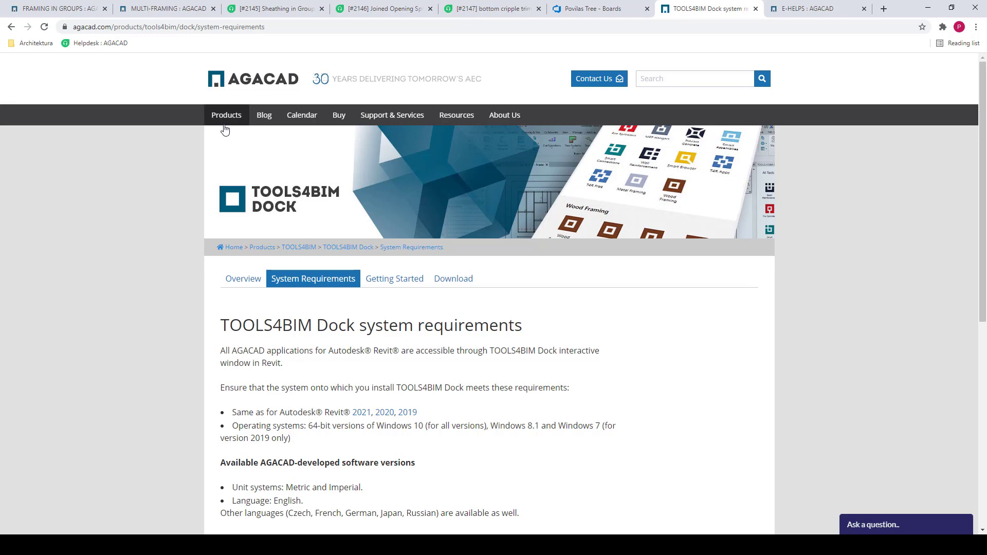
mouse_move(223, 117)
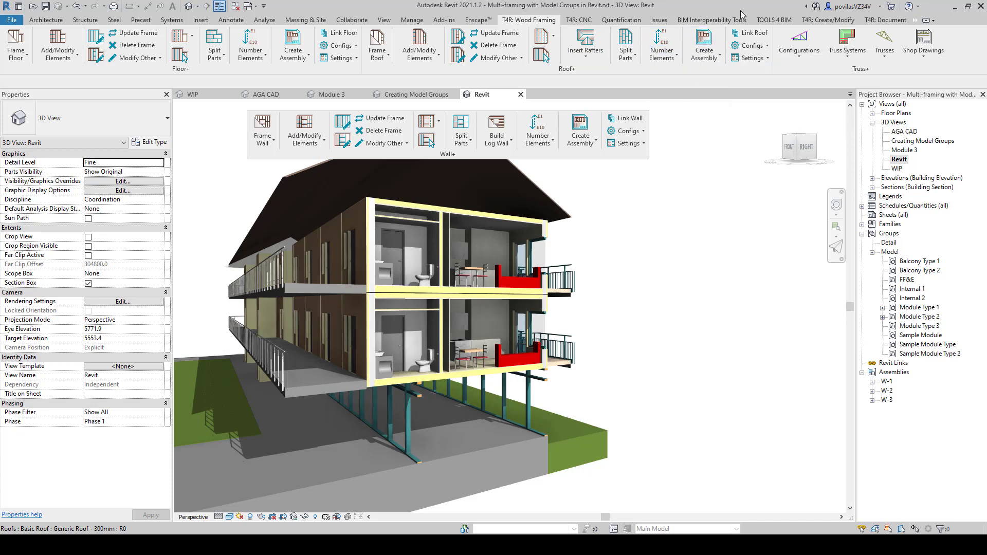
Step: Switch to Revit, view the TOOLS 4 BIM and T4R: Wood Framing tools, and float the Roof+ and Floor+ panels over the model
click(771, 20)
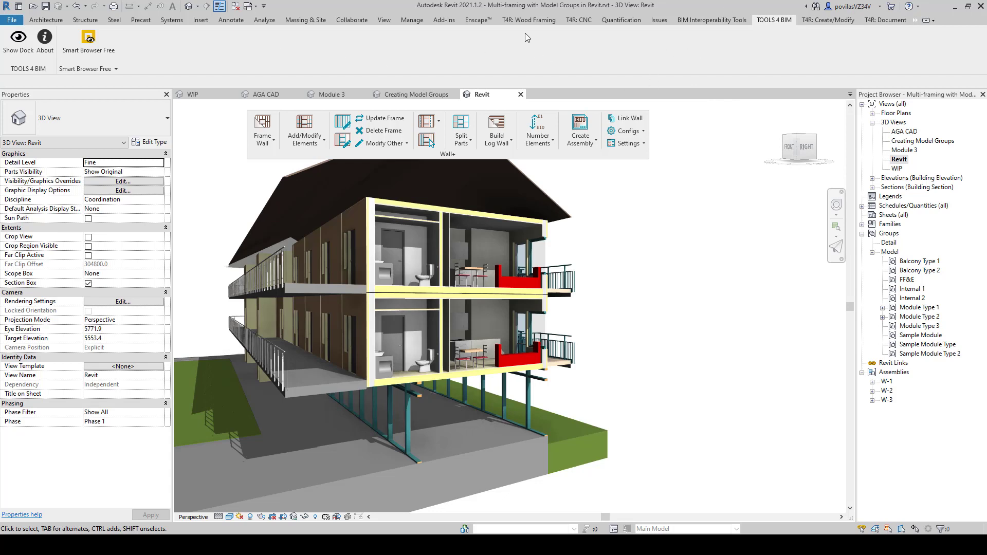
click(532, 20)
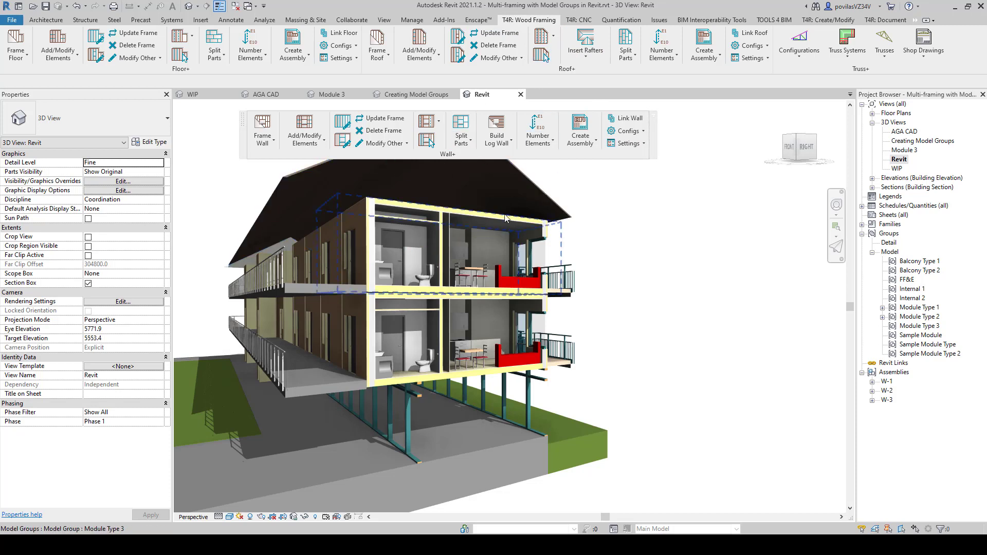
drag(566, 71, 391, 257)
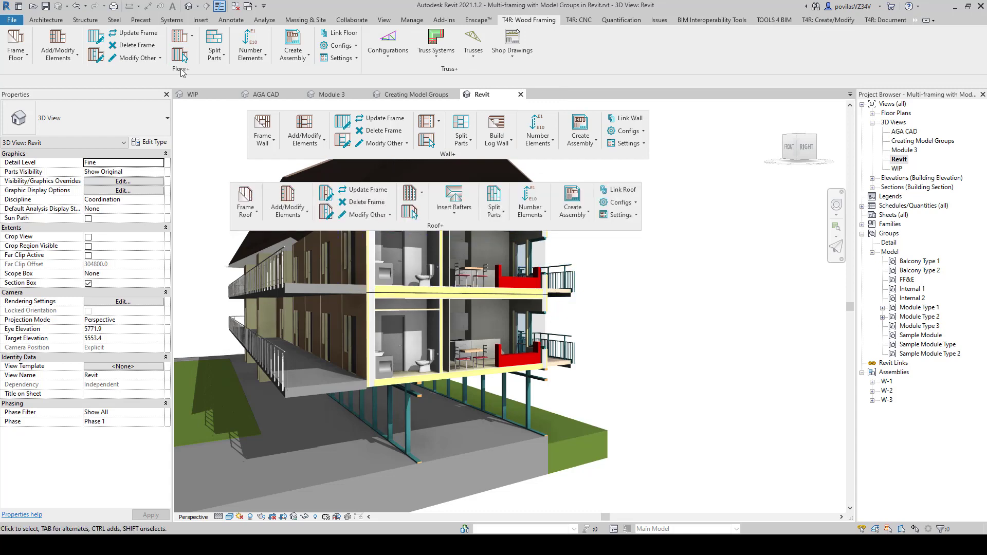
drag(173, 72, 434, 305)
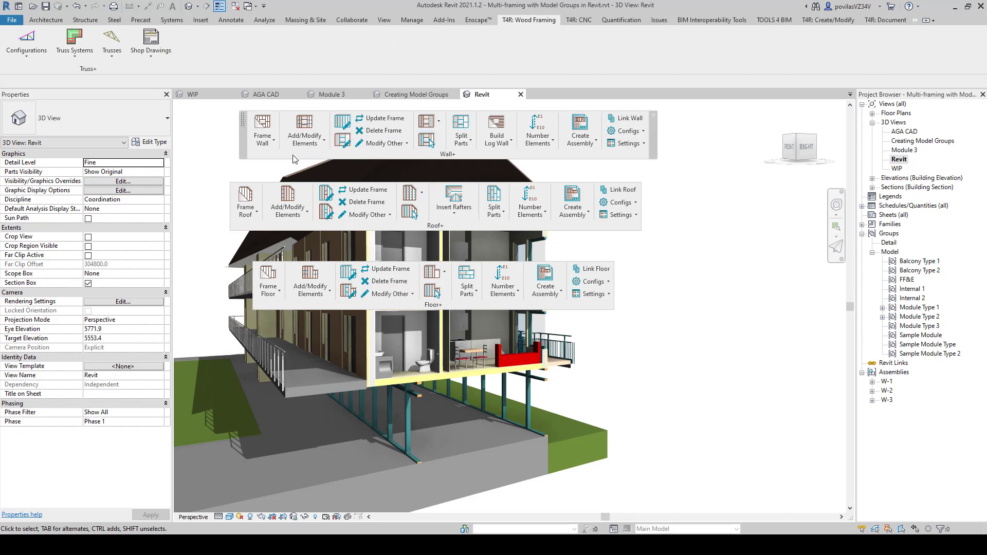
Step: Compare the Frame Wall, Frame Roof and Frame Floor commands, and return the floating Roof+ and Floor+ panels to the ribbon
click(263, 140)
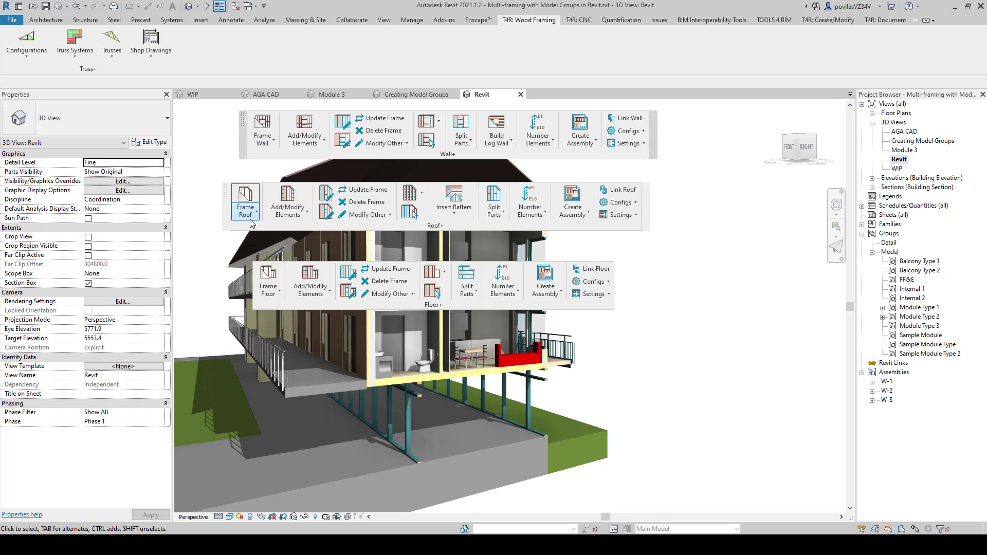
click(246, 210)
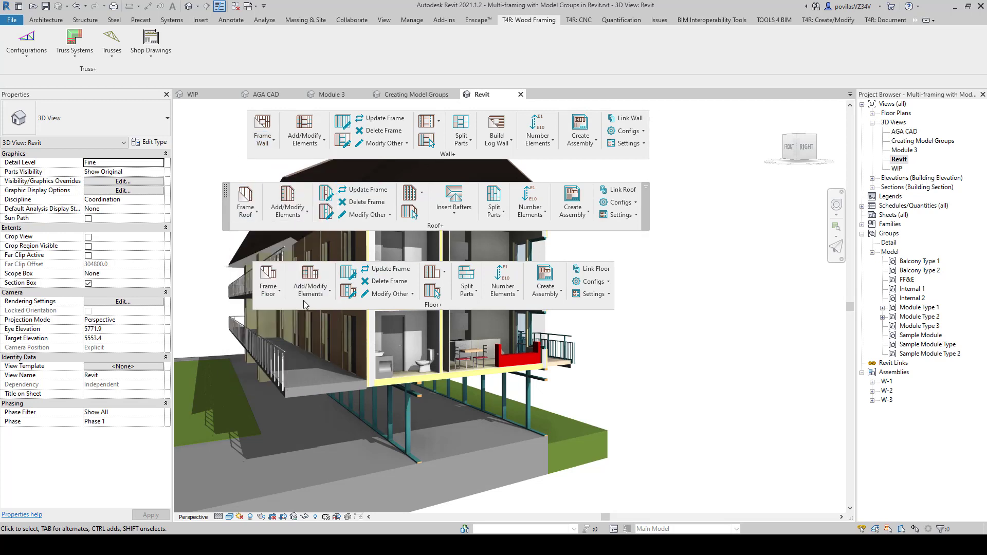
click(268, 291)
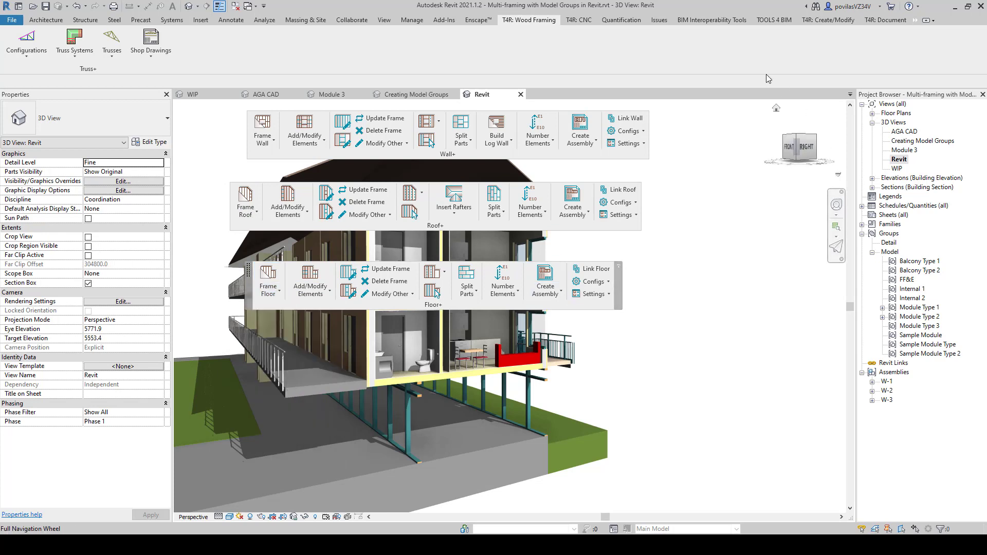
click(647, 186)
click(620, 266)
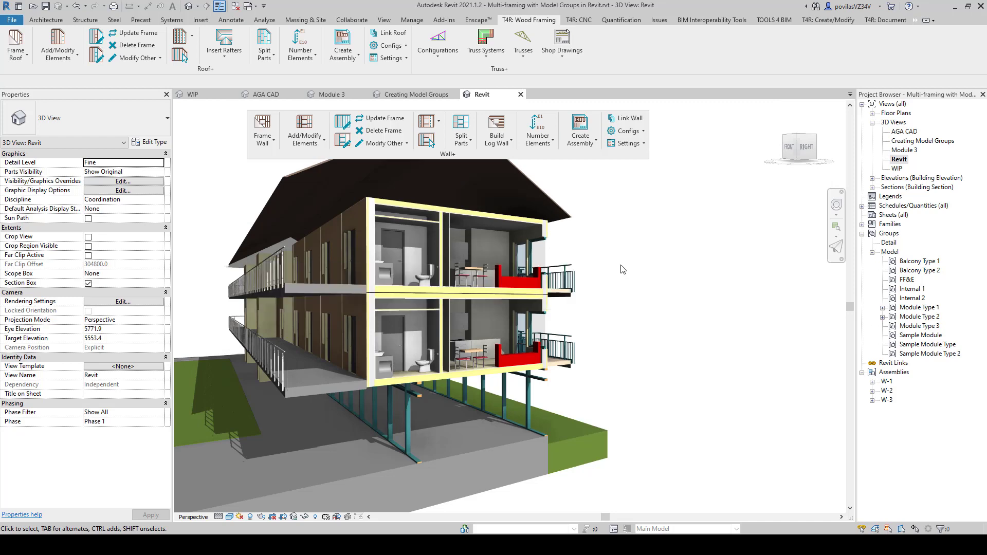
Step: View the building from its balcony side and look through the project's model groups, including Module Type 2 and Balcony Type 1
shift+middle_drag(691, 303, 851, 334)
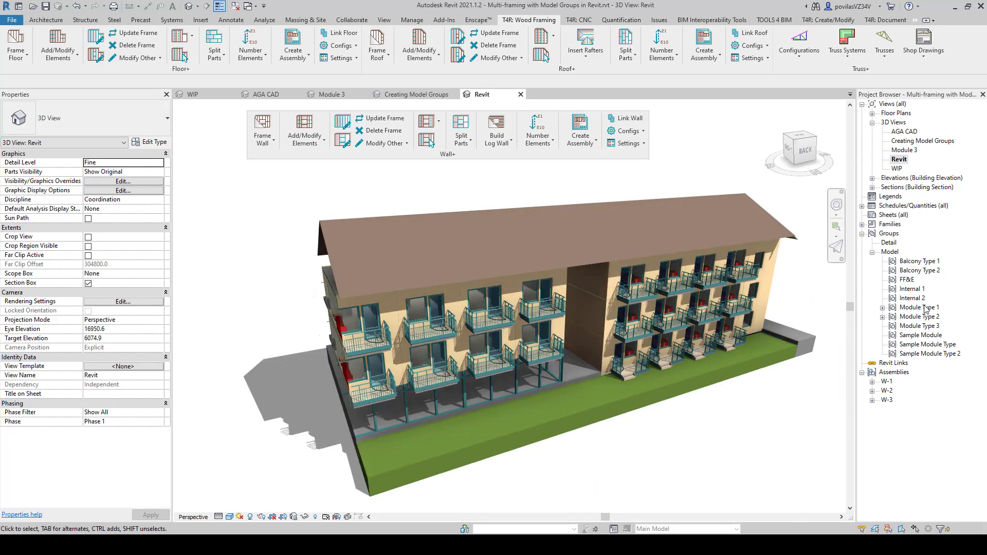
click(924, 316)
click(919, 262)
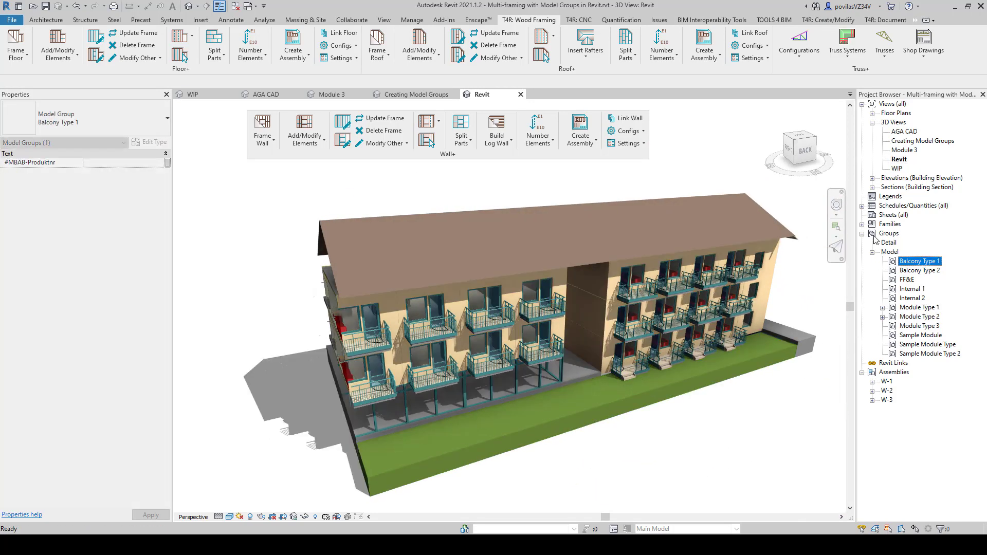
key(Escape)
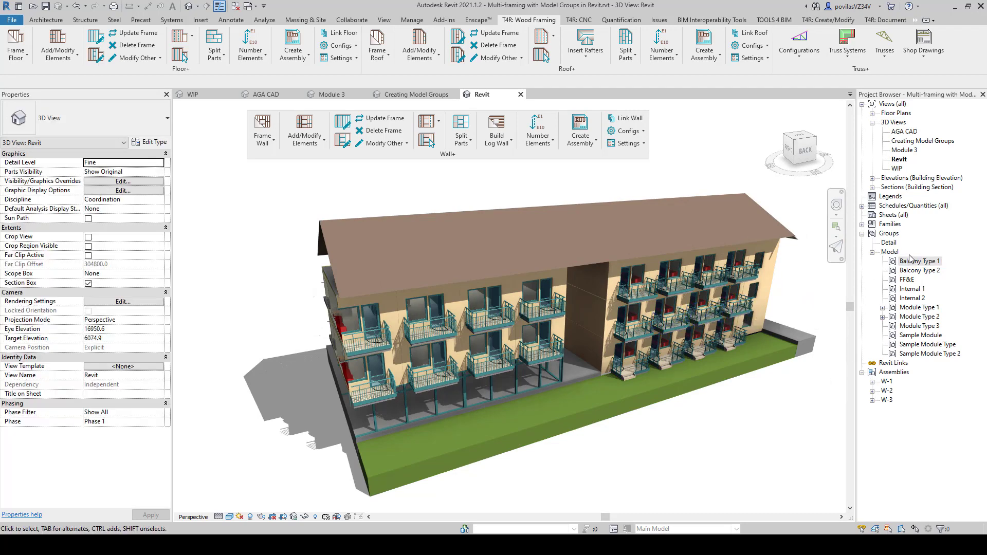
Step: Inspect the groups inside the building by selecting a Module Type 3 group on Level 2 and an FF&E group on Level 3
shift+middle_drag(795, 437, 695, 427)
scroll(565, 334, up, 3)
shift+middle_drag(571, 383, 684, 363)
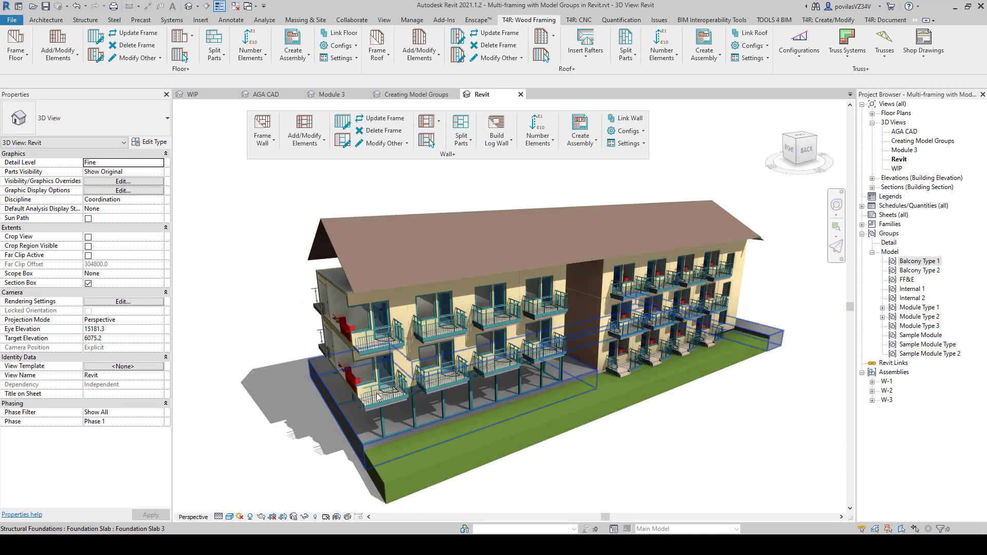
click(378, 373)
shift+middle_drag(452, 385, 459, 354)
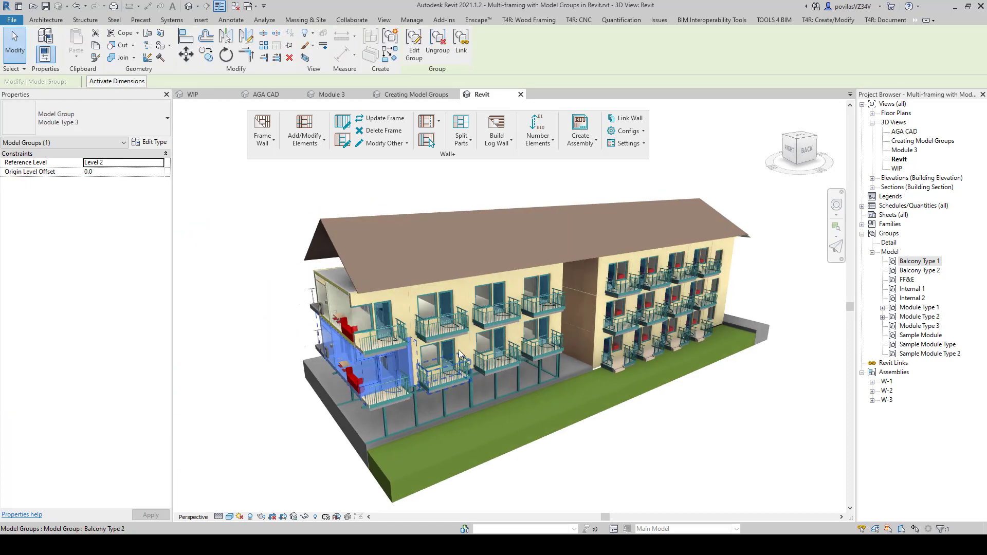
click(370, 315)
shift+middle_drag(370, 315, 523, 364)
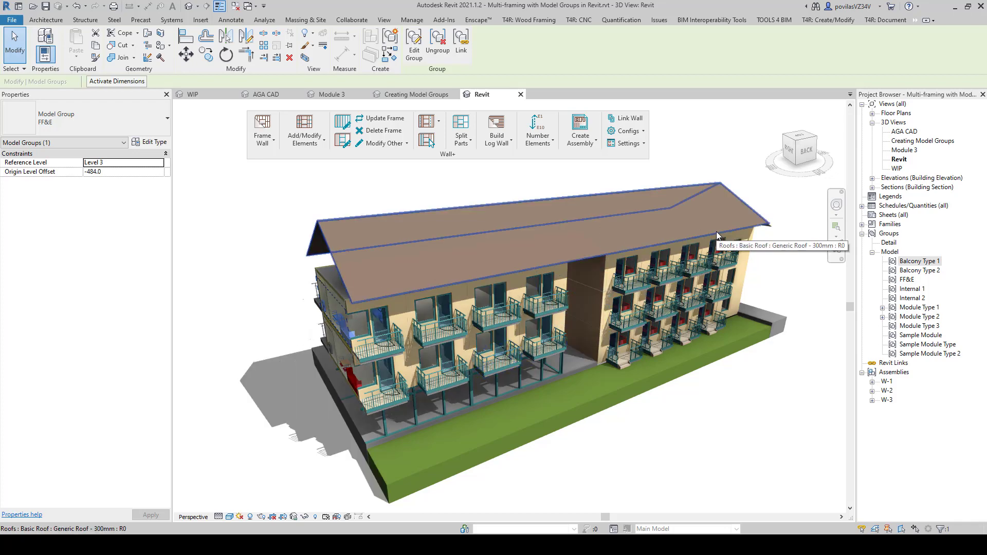
Step: Clear the group selection and examine the whole modular building from several sides, including its balconies and roof up close
shift+middle_drag(607, 242, 634, 359)
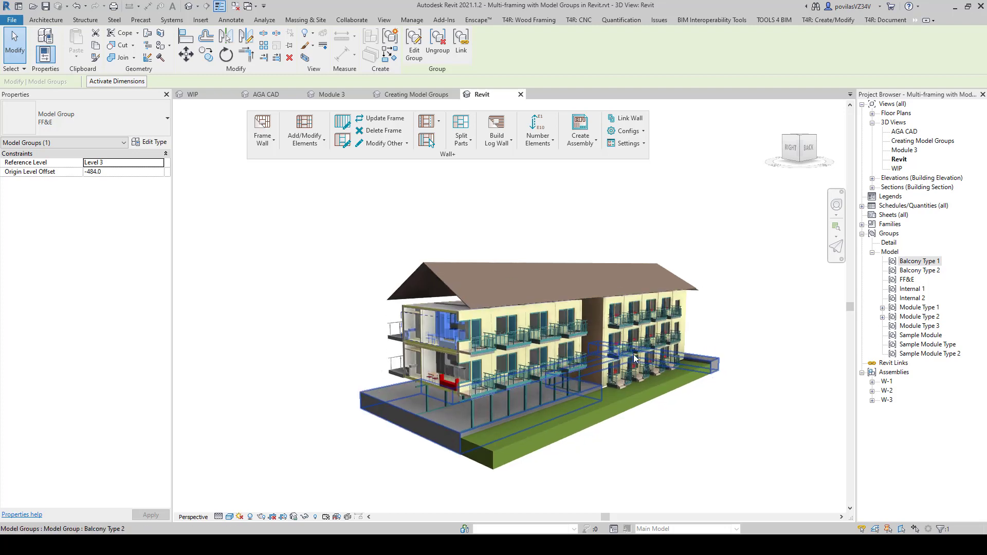
shift+middle_drag(645, 280, 498, 319)
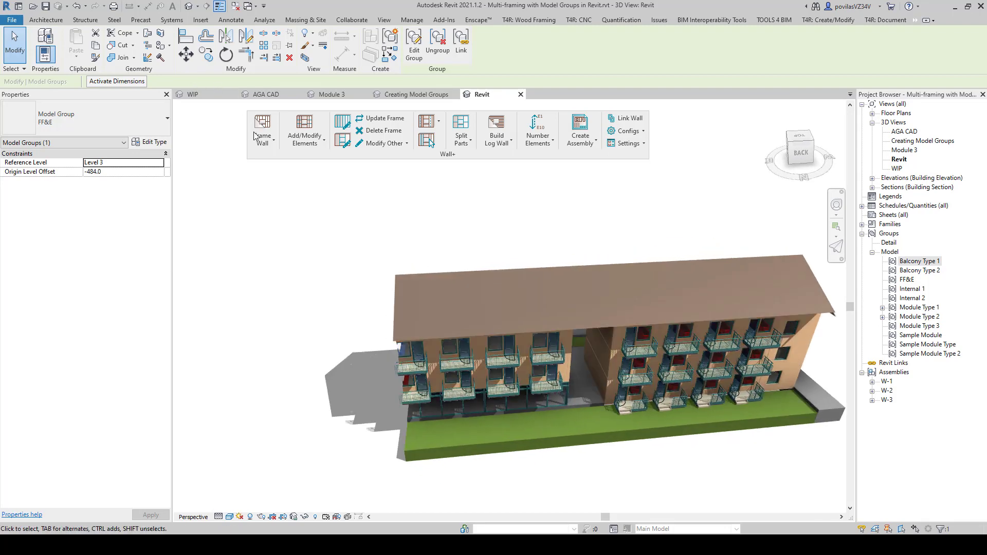
shift+middle_drag(446, 412, 545, 385)
shift+middle_drag(488, 327, 515, 350)
key(Escape)
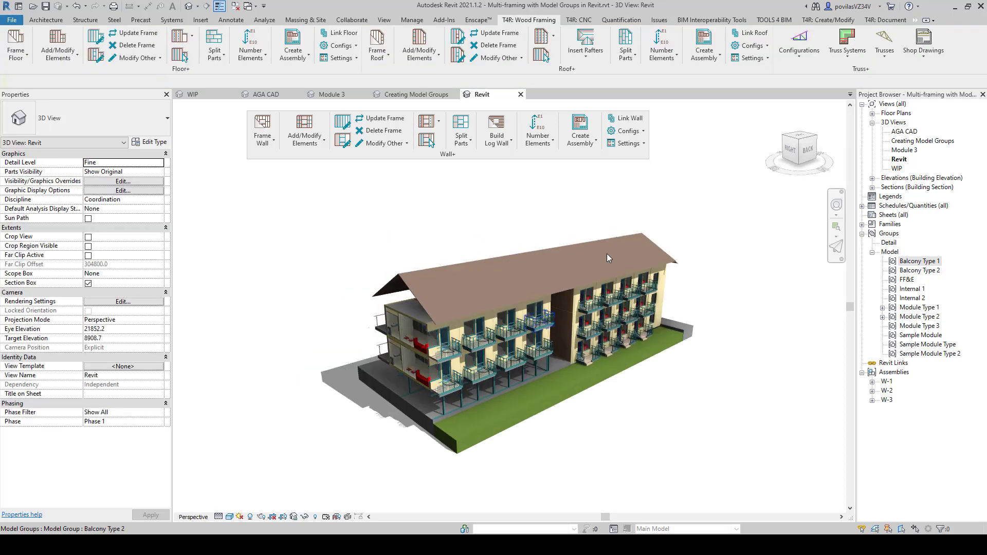
scroll(550, 323, up, 6)
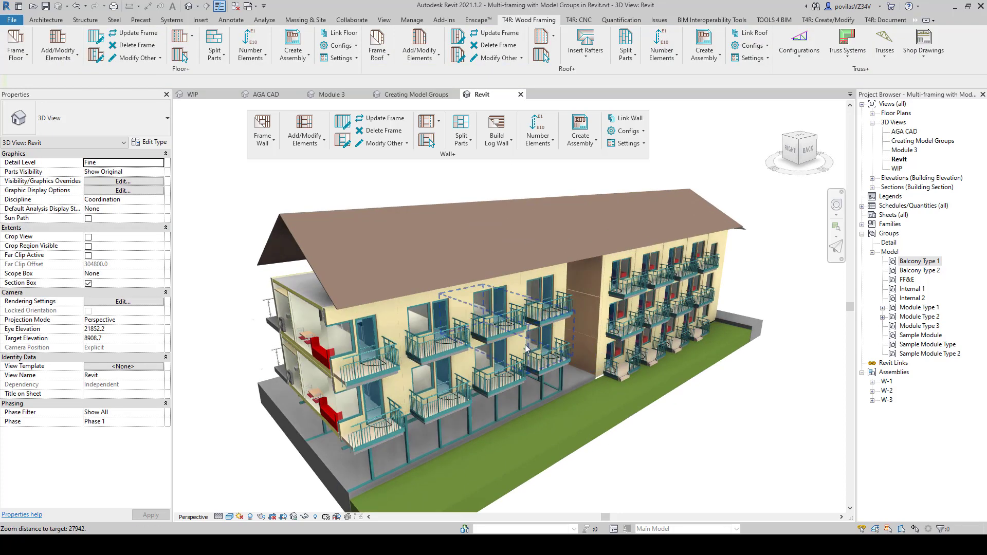
scroll(637, 288, down, 5)
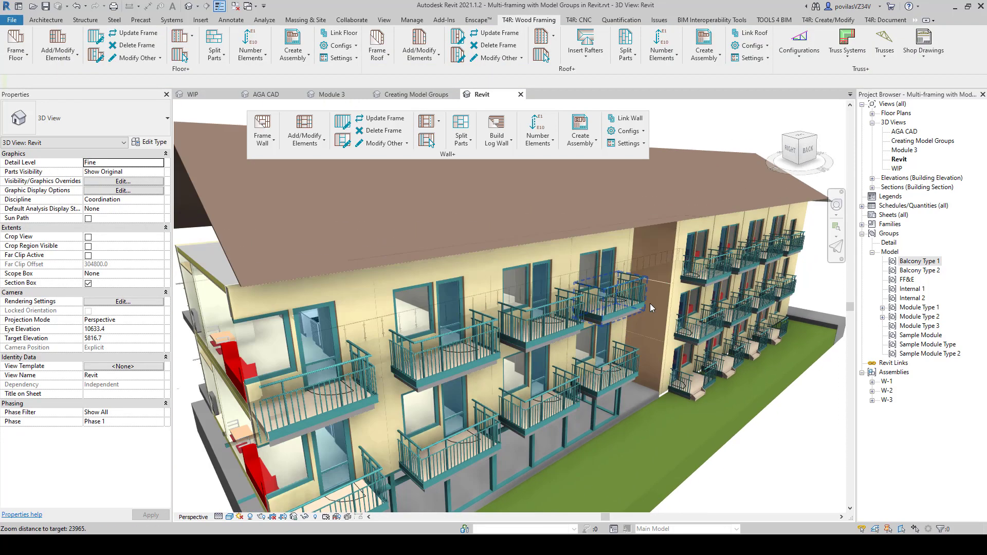
scroll(395, 357, down, 3)
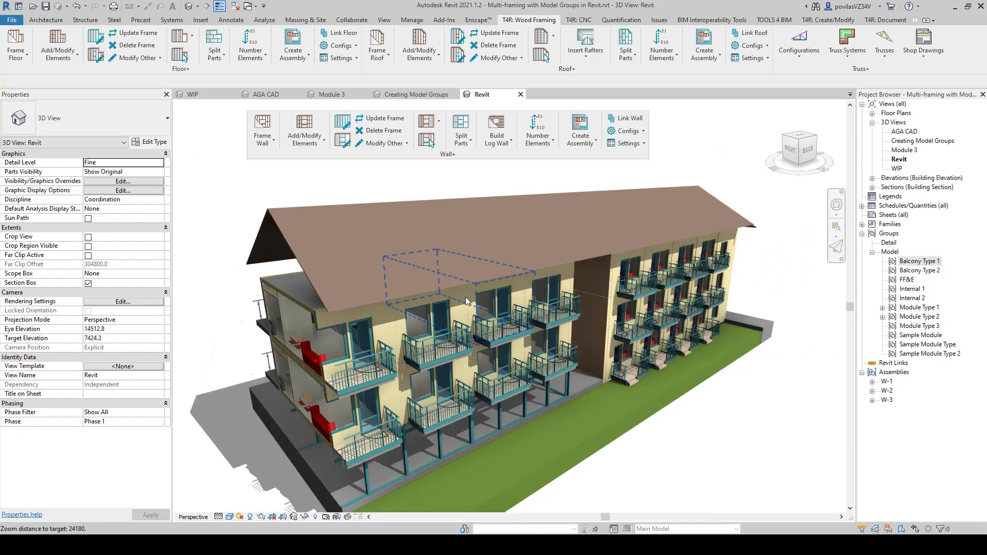
scroll(548, 327, down, 2)
shift+middle_drag(415, 366, 484, 357)
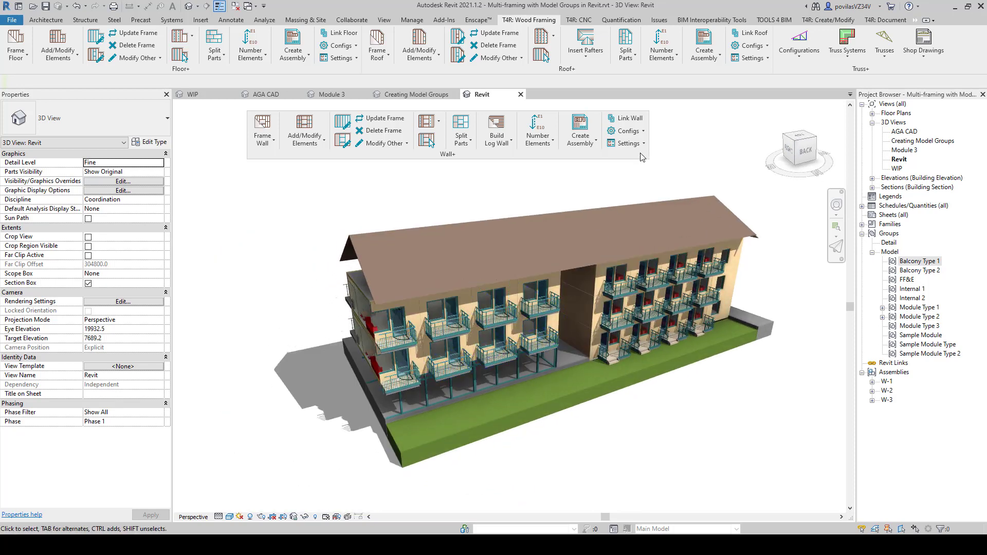
Step: Review the Wall+ configuration options for framing, sheathing, paneling, details, numbering and drawings
click(628, 130)
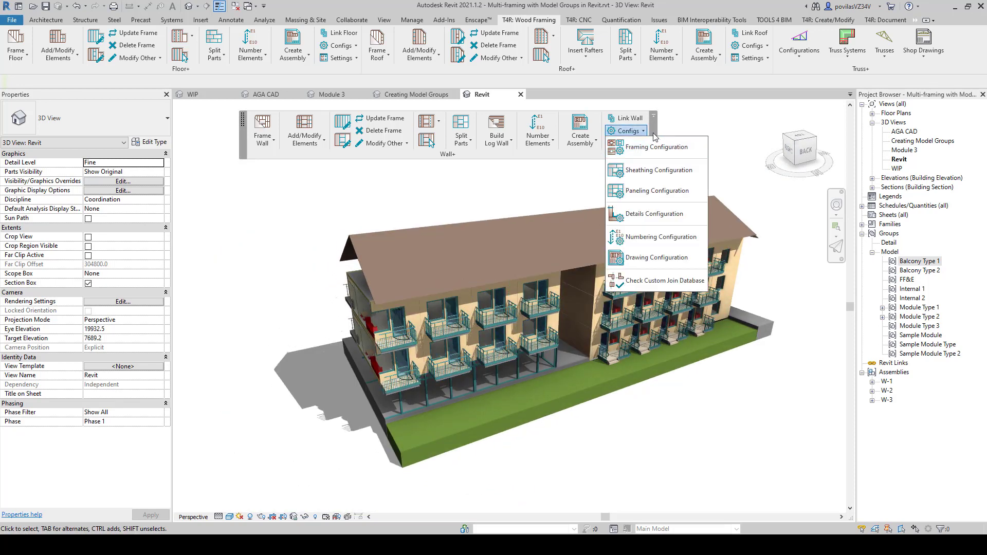
click(626, 135)
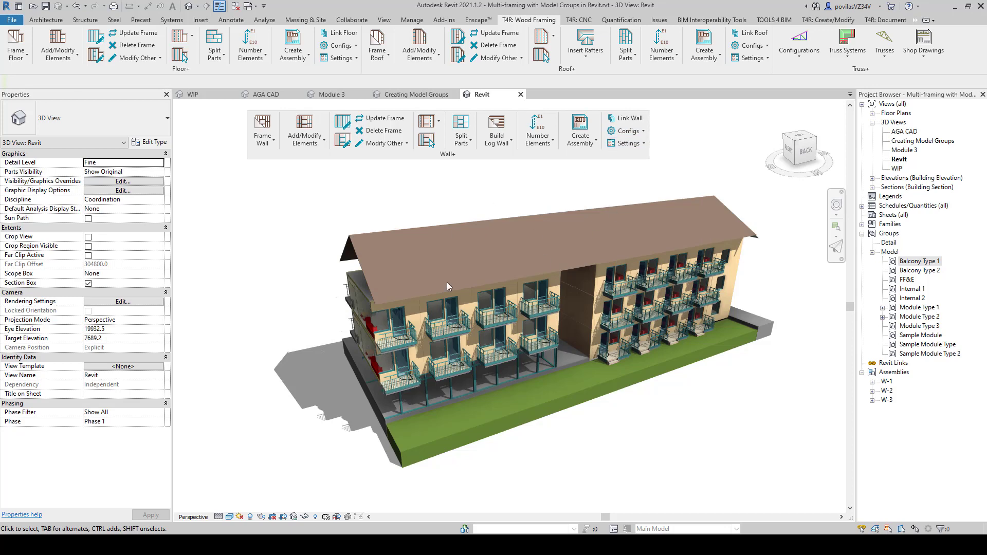
click(642, 135)
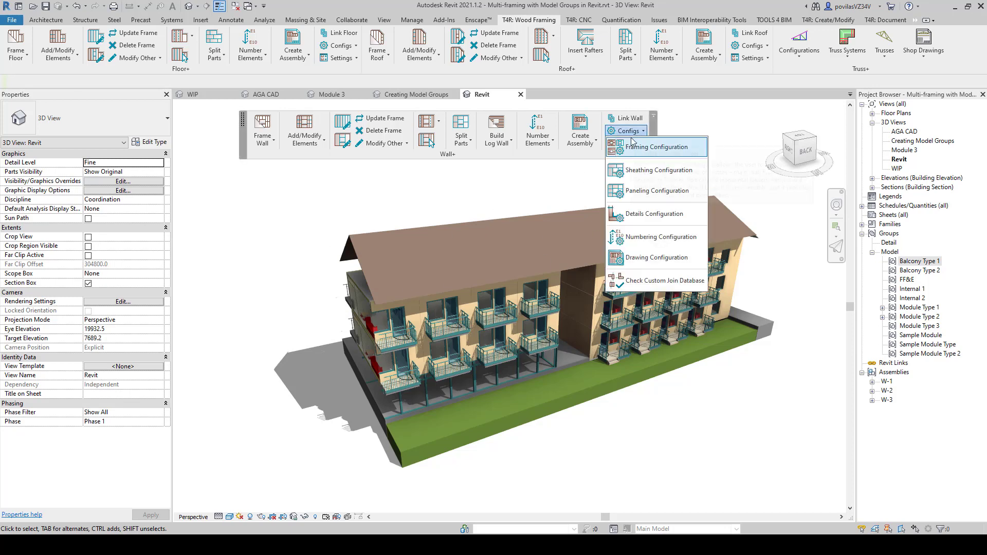
click(641, 132)
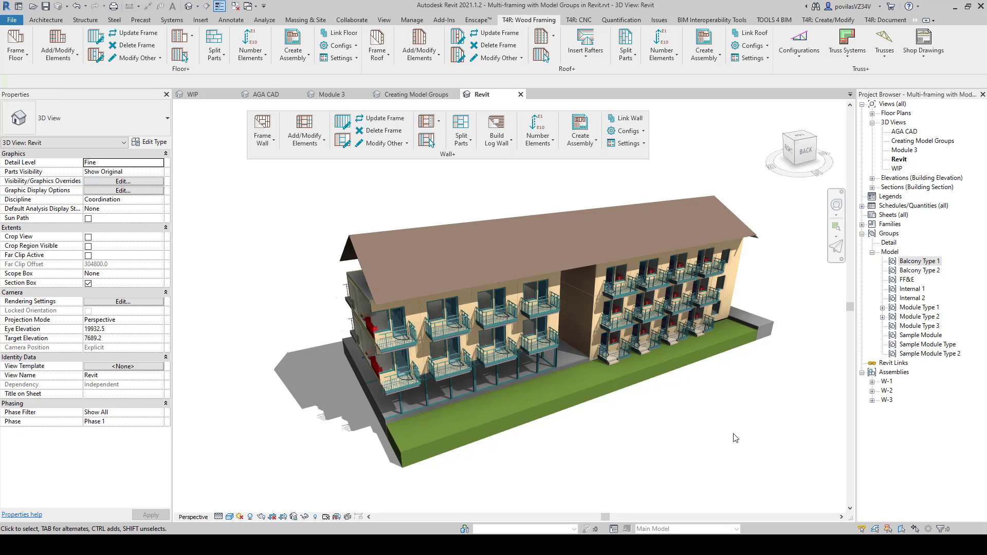
Step: Open the Creating Model Groups 3D view and inspect the properties of the External Wall Type 3 walls at the near end of the row
click(429, 94)
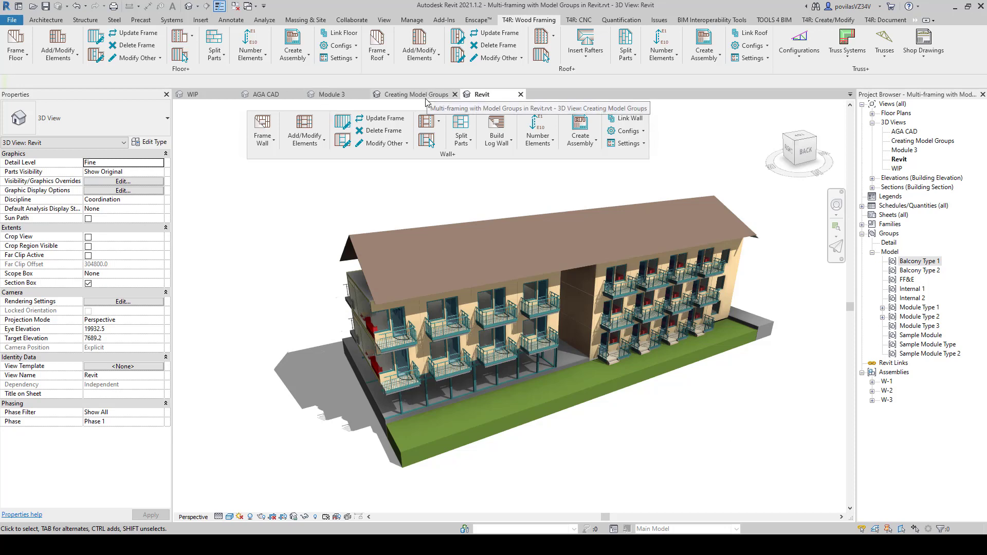
scroll(546, 340, down, 4)
middle_drag(545, 349, 493, 355)
scroll(492, 355, up, 3)
middle_drag(451, 399, 509, 399)
scroll(376, 402, up, 3)
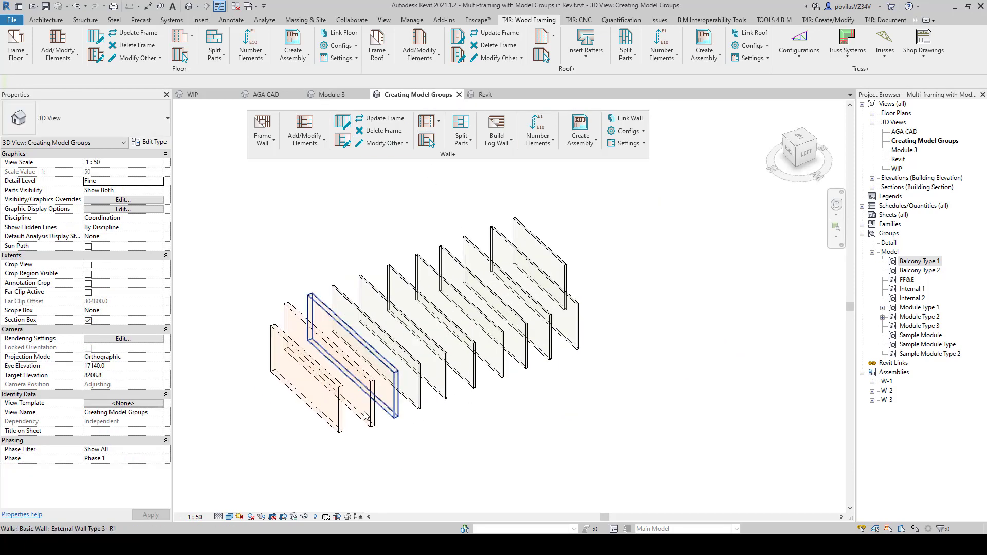
click(373, 414)
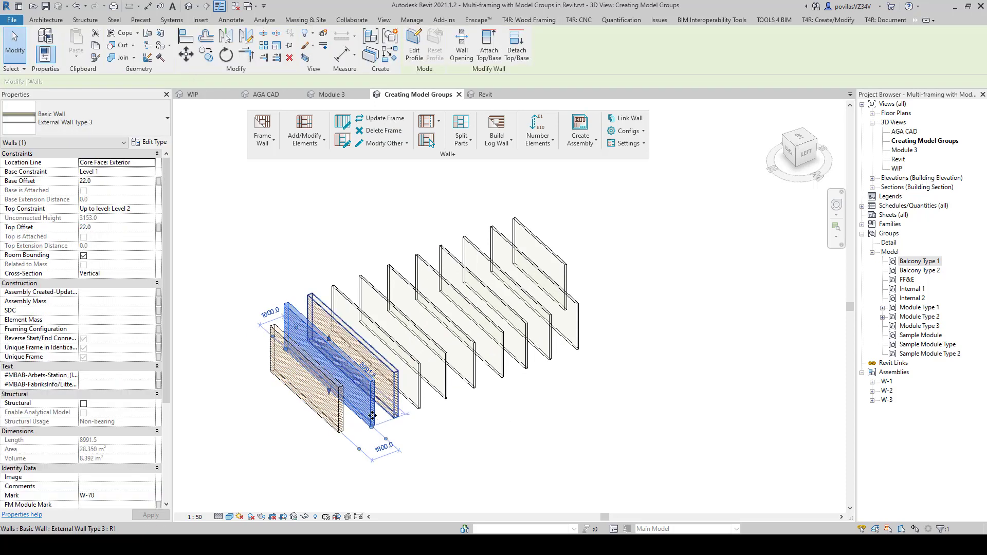
click(377, 416)
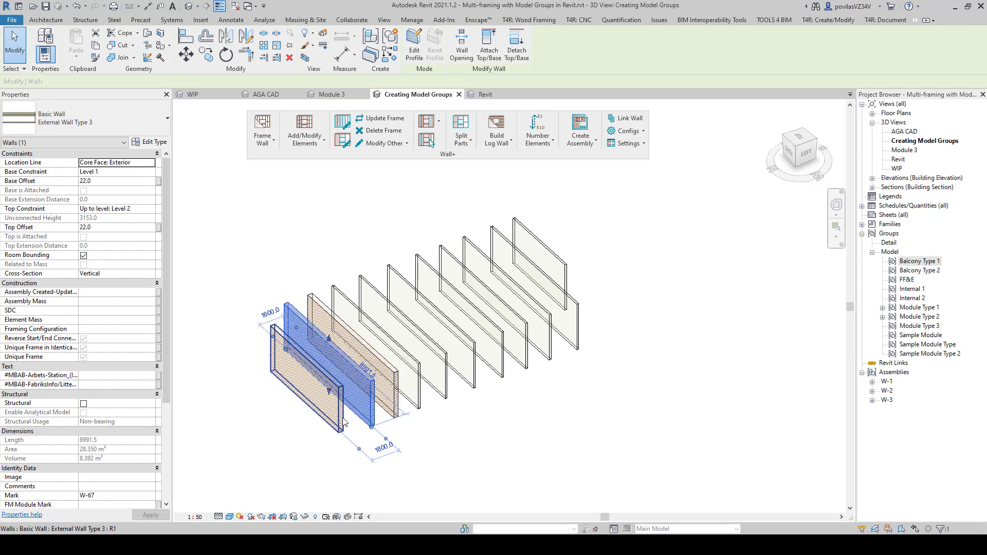
click(374, 416)
click(378, 412)
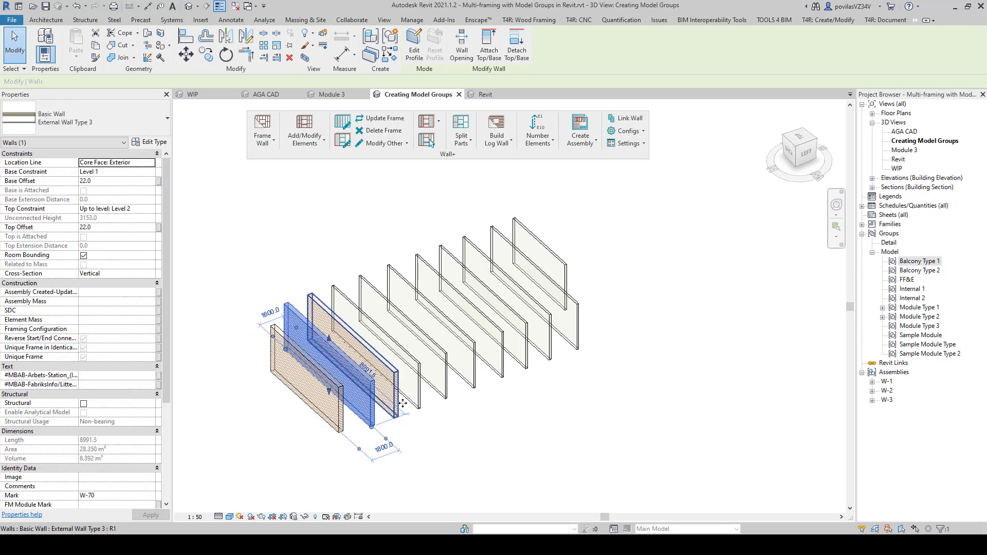
click(282, 354)
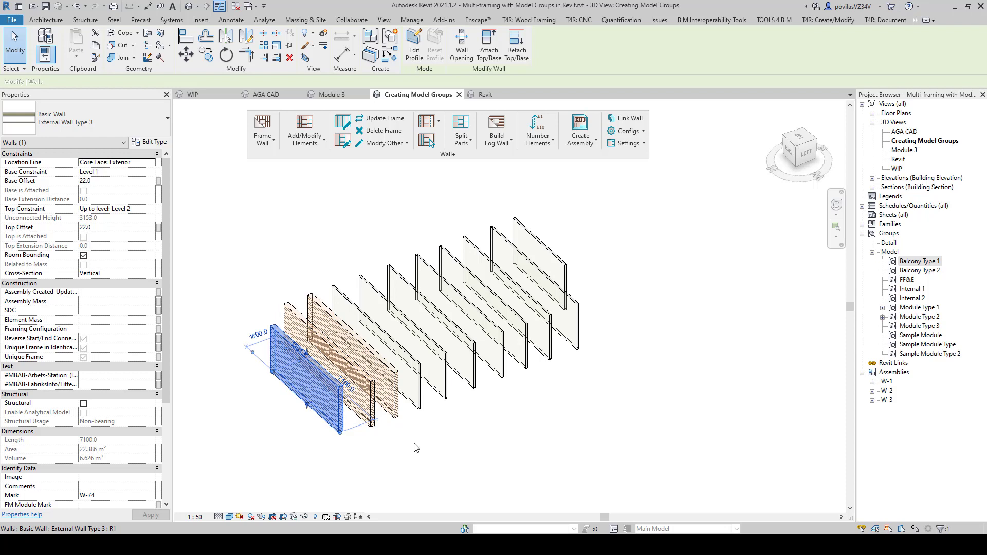
Step: Inspect the Wall Type 1 walls in the middle of the row by selecting them one after another
click(437, 389)
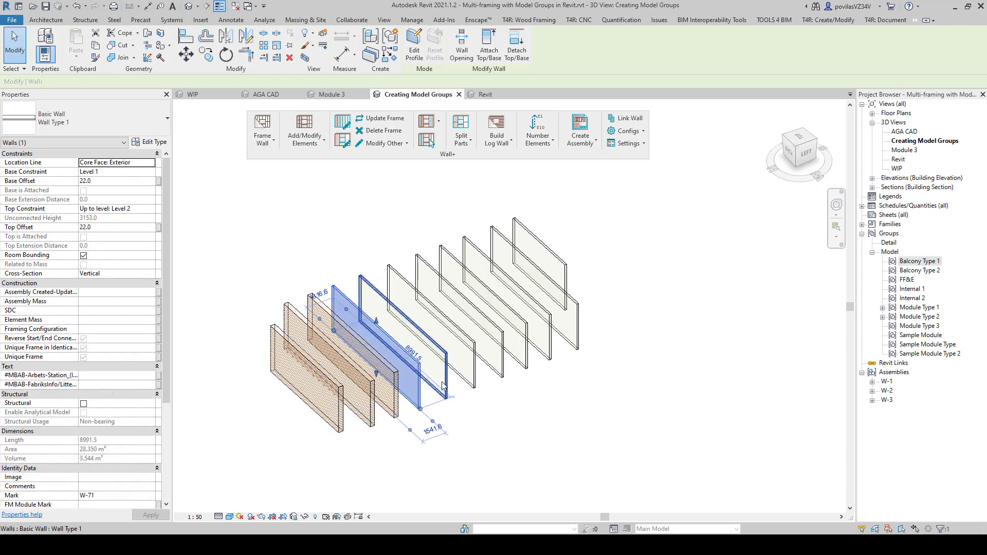
click(470, 374)
click(498, 363)
click(524, 352)
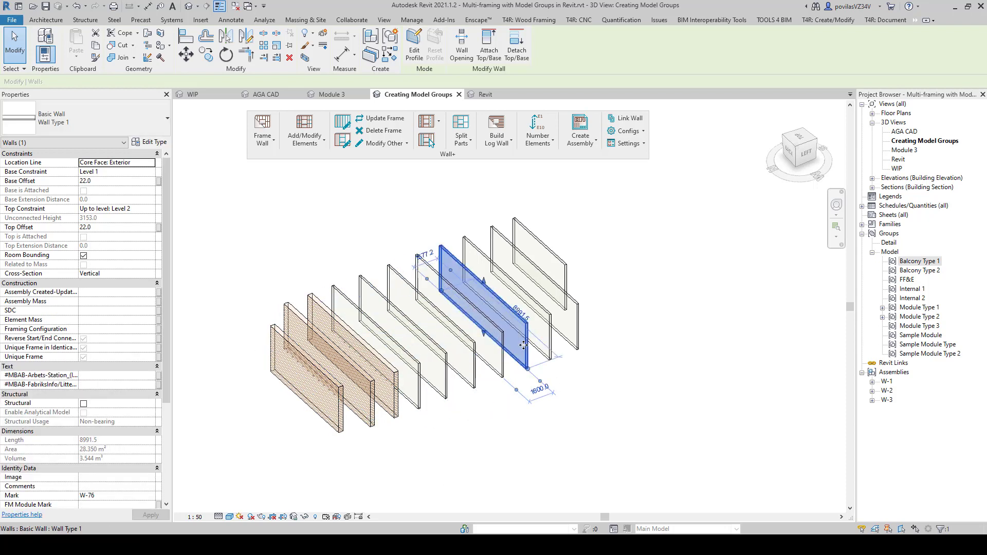
Step: Inspect the Internal Wall Type 1 walls at the far end of the row one after another and clear the selection
click(545, 338)
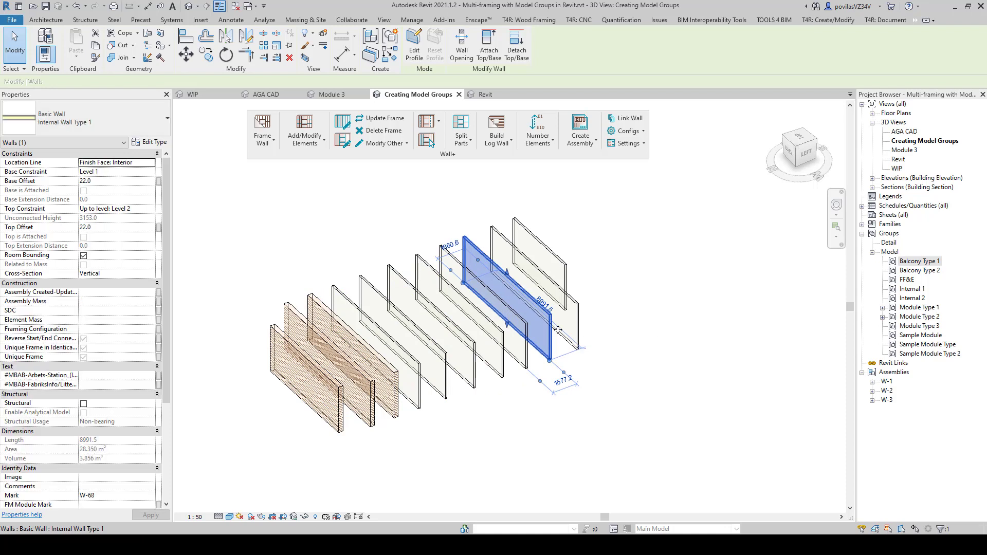
click(581, 335)
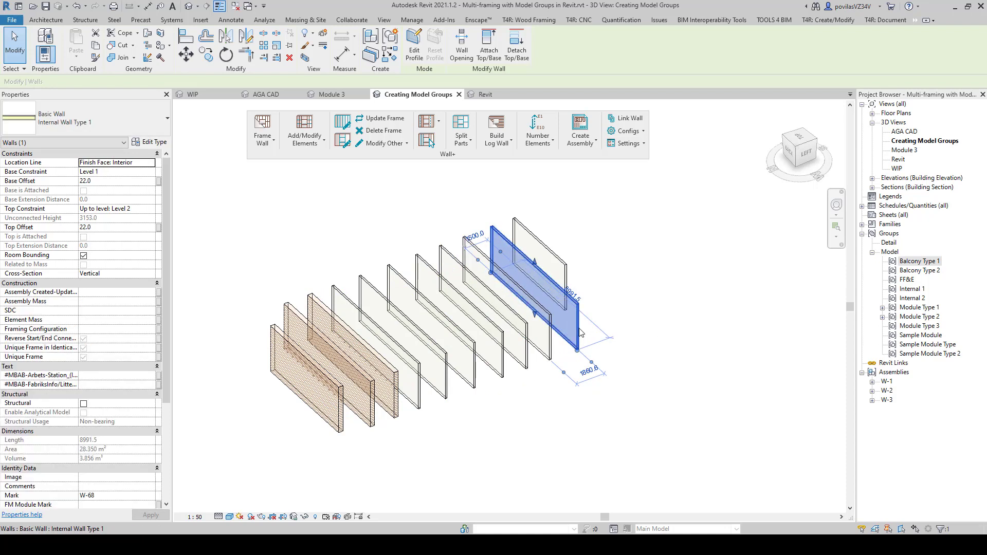
click(566, 269)
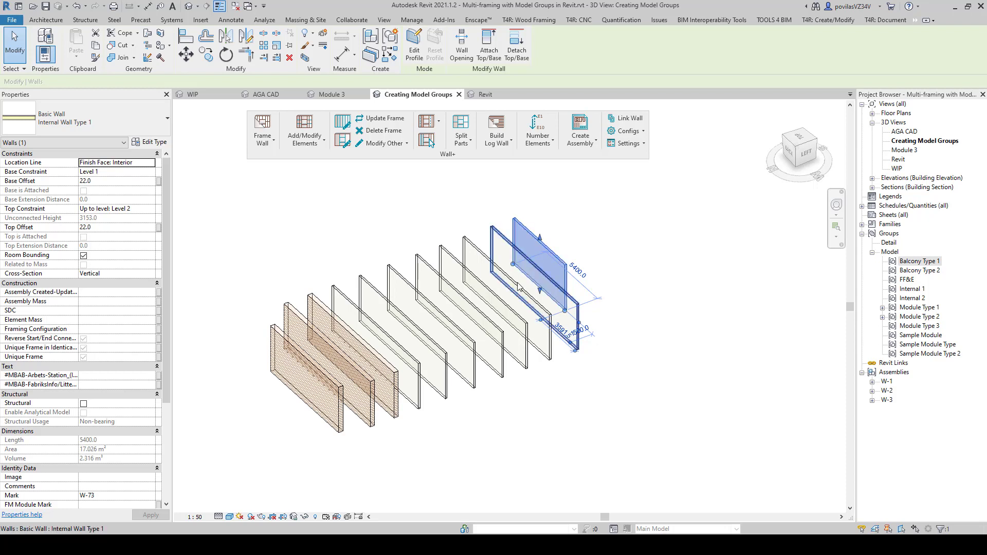
click(673, 388)
Step: Open the Wall+ Multi-Framing tools and place their window in the empty area beside the row of walls
scroll(667, 386, down, 2)
middle_drag(666, 385, 461, 392)
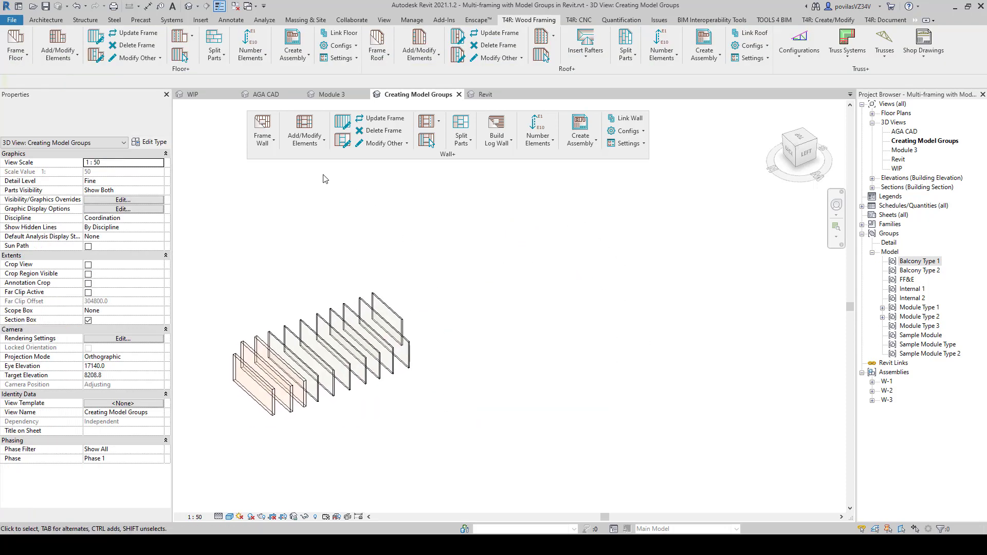
click(262, 137)
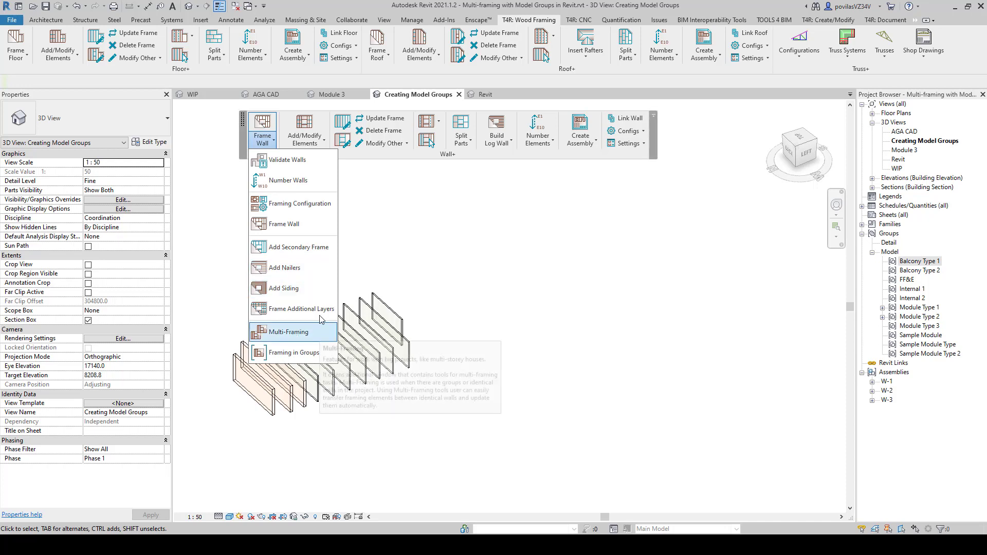
click(293, 332)
click(643, 143)
drag(640, 157, 690, 249)
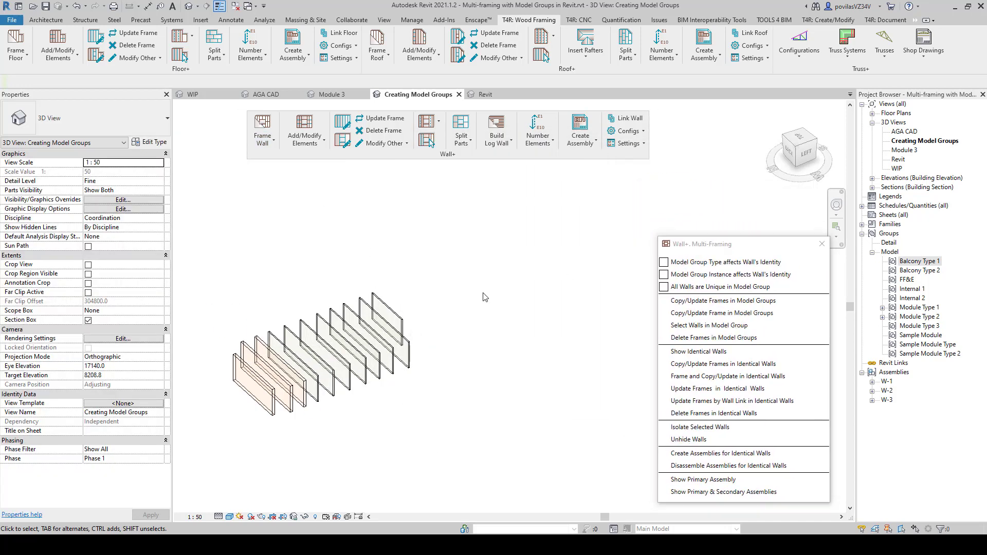
Step: Group all the walls in the row into a model group named Sample Module Type 1
scroll(474, 360, up, 3)
scroll(352, 345, down, 2)
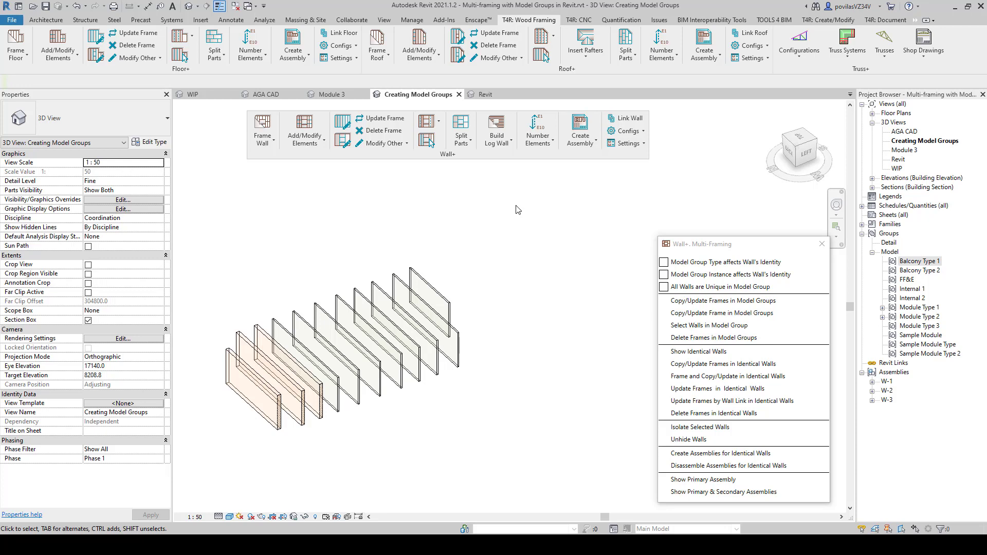
drag(456, 287, 219, 437)
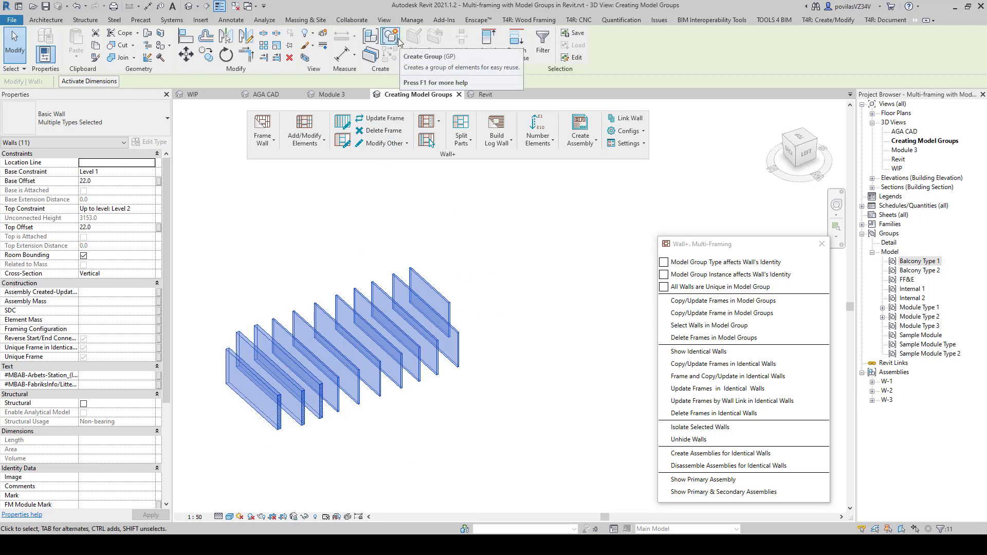
click(391, 37)
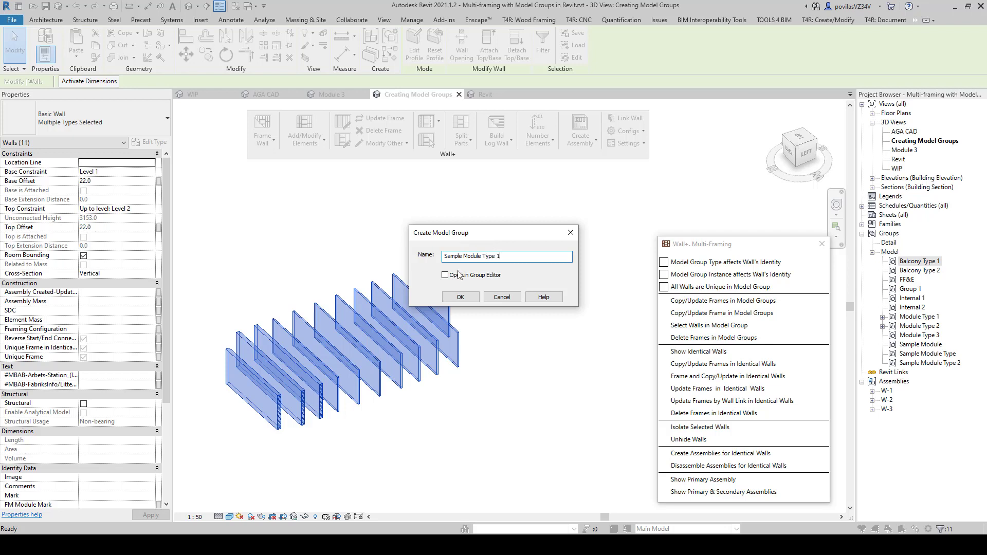
click(461, 297)
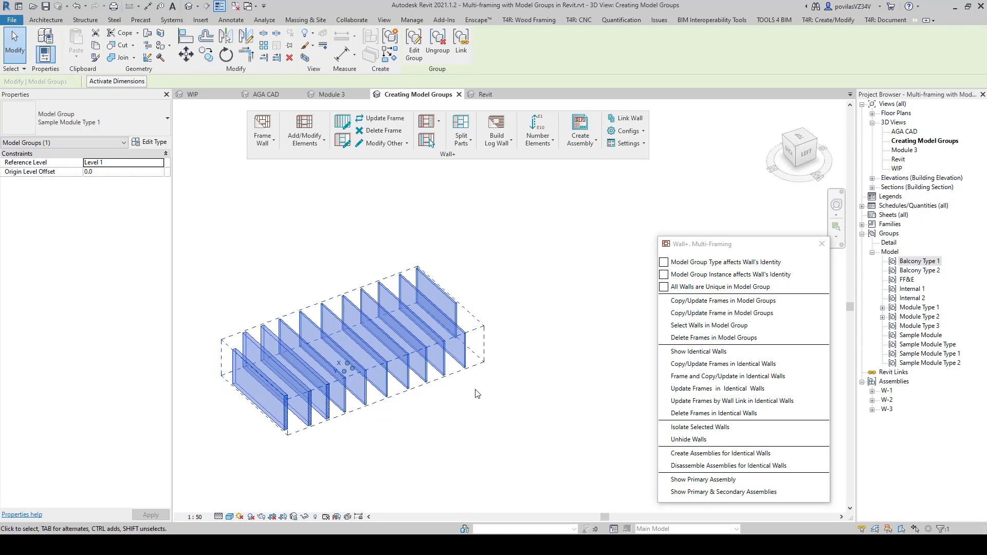
Step: Copy the Sample Module Type 1 group and paste it aligned to Level 2 and Level 3
scroll(486, 399, down, 2)
middle_drag(485, 378, 389, 379)
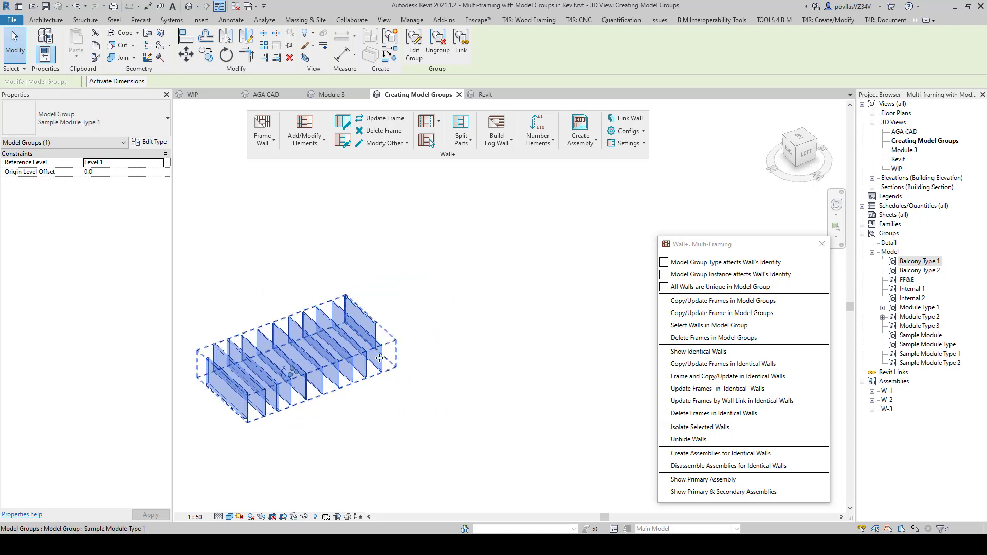
middle_drag(432, 383, 441, 383)
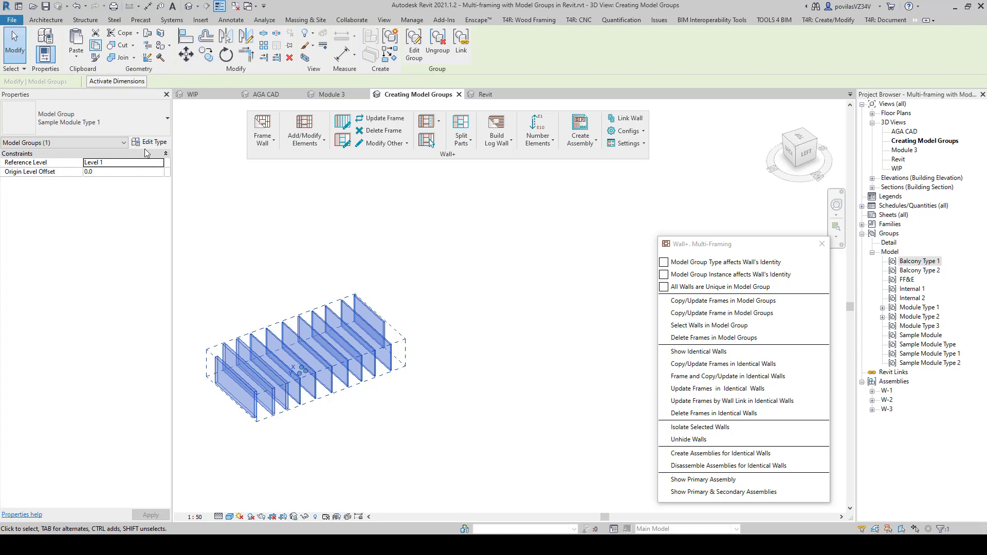
click(77, 58)
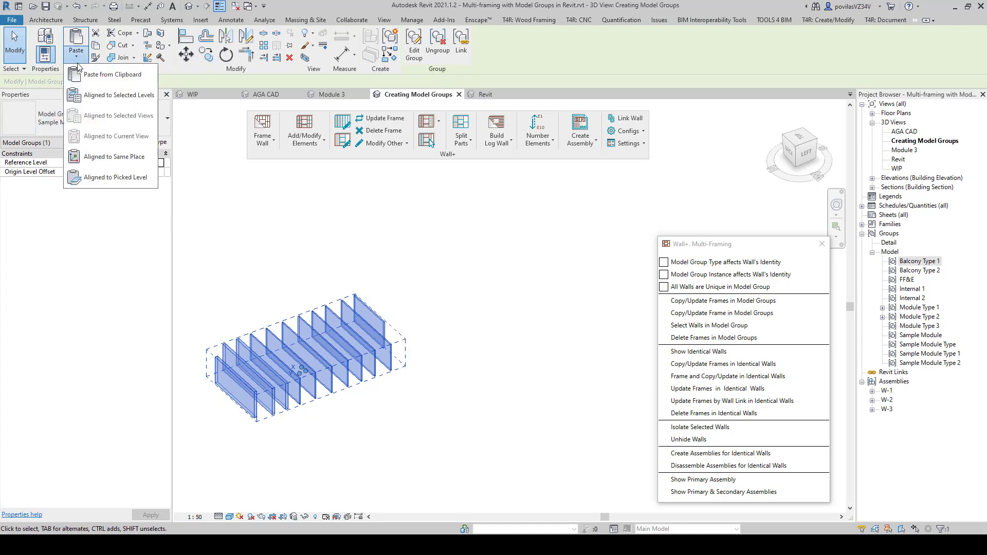
click(96, 99)
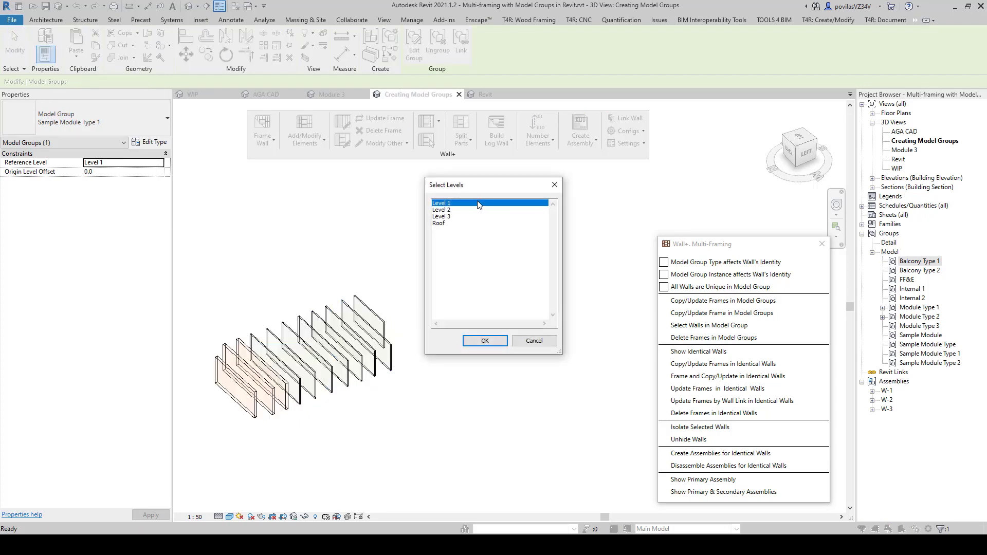
click(460, 210)
shift+click(445, 223)
click(485, 341)
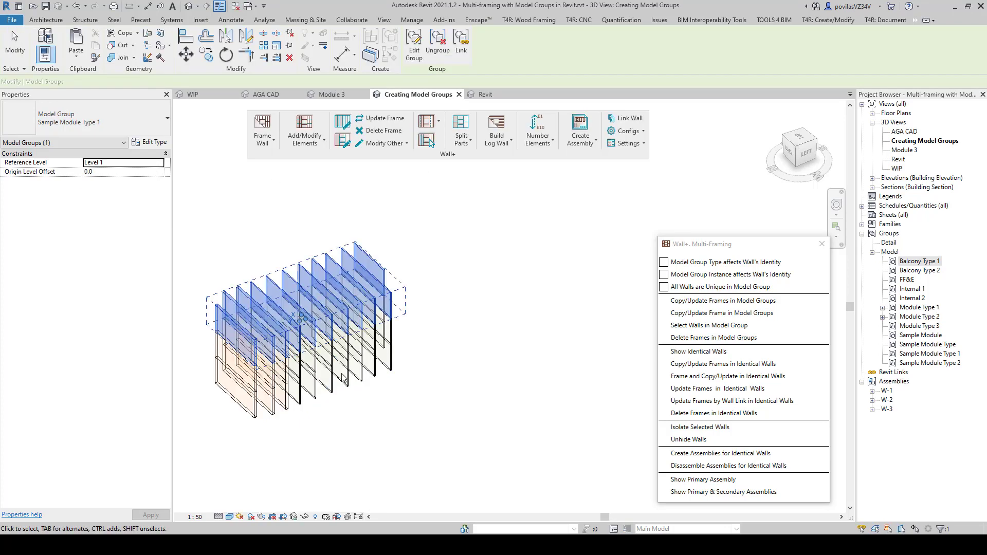
key(Escape)
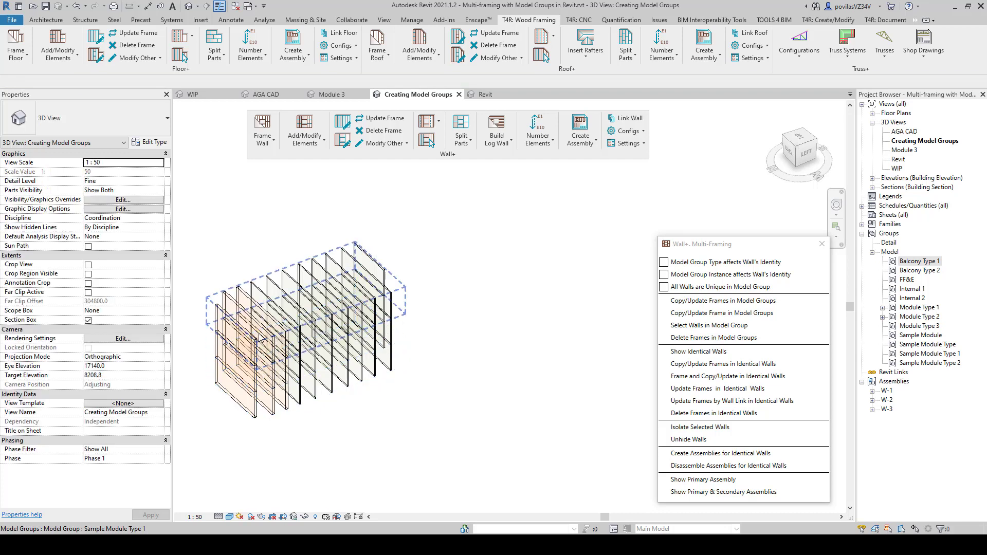
Step: Move the Level 3 copy of the group about 38000 mm away from the stack, along the direction of the row
click(262, 339)
click(186, 54)
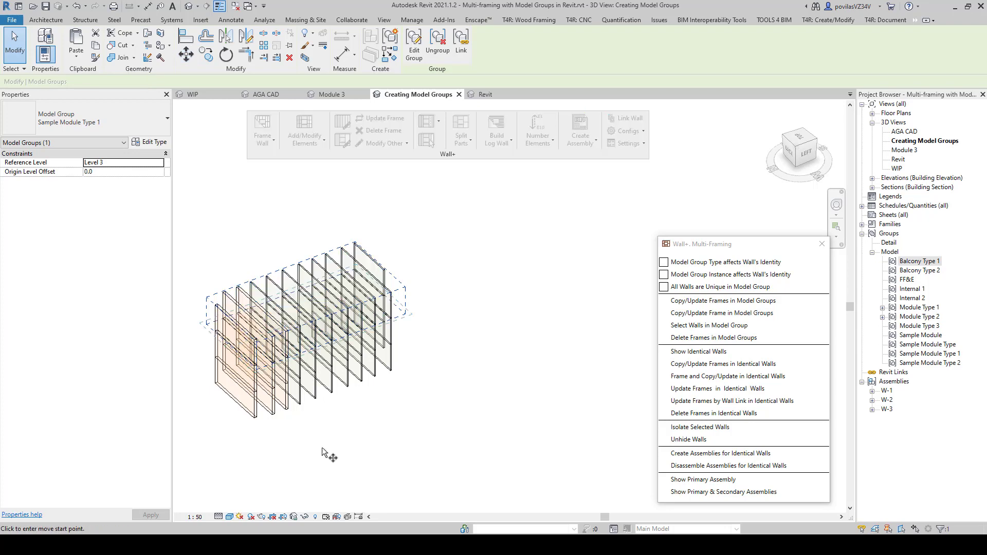
click(321, 452)
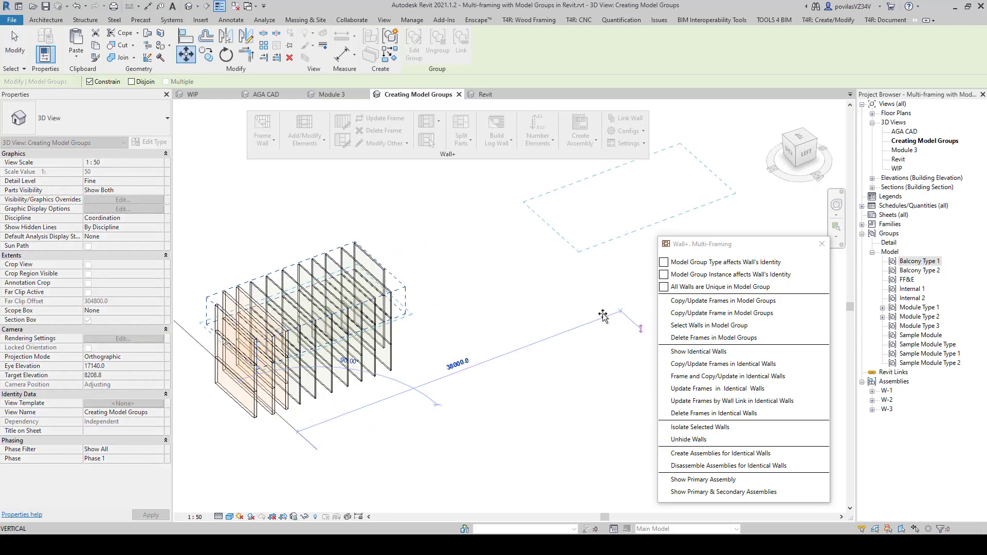
click(605, 314)
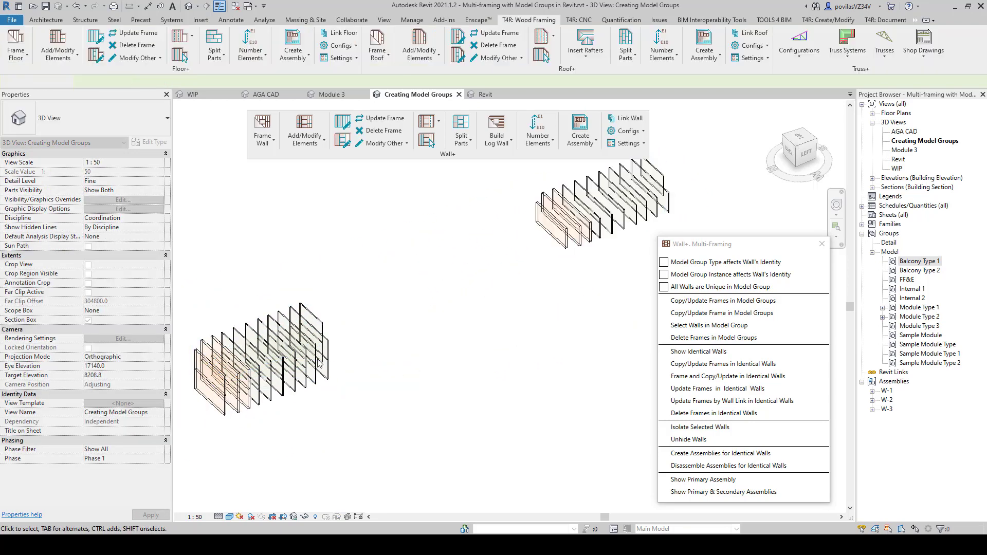
click(362, 370)
Step: Move the Level 2 copy of the group into the gap between the Level 1 and Level 3 groups
click(304, 325)
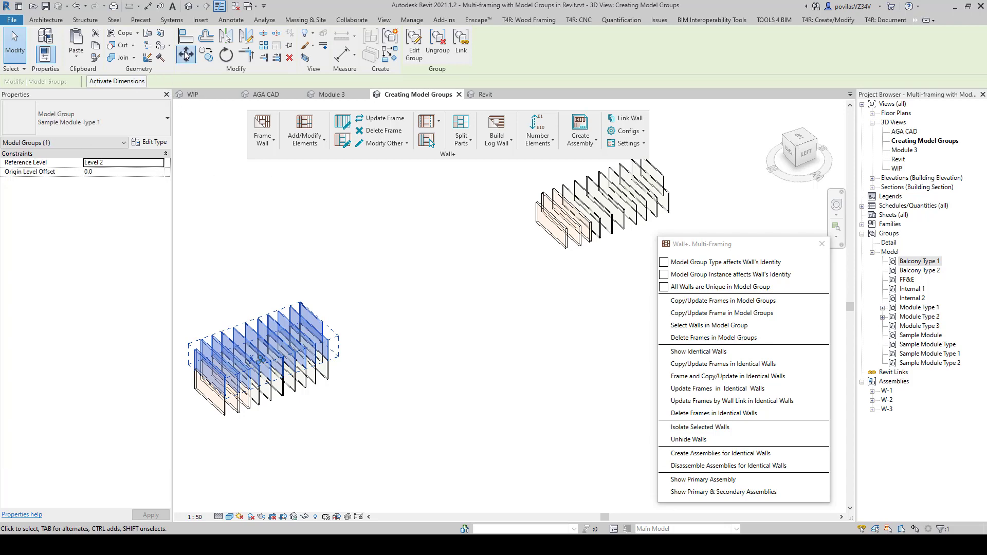
click(186, 54)
click(255, 455)
click(486, 399)
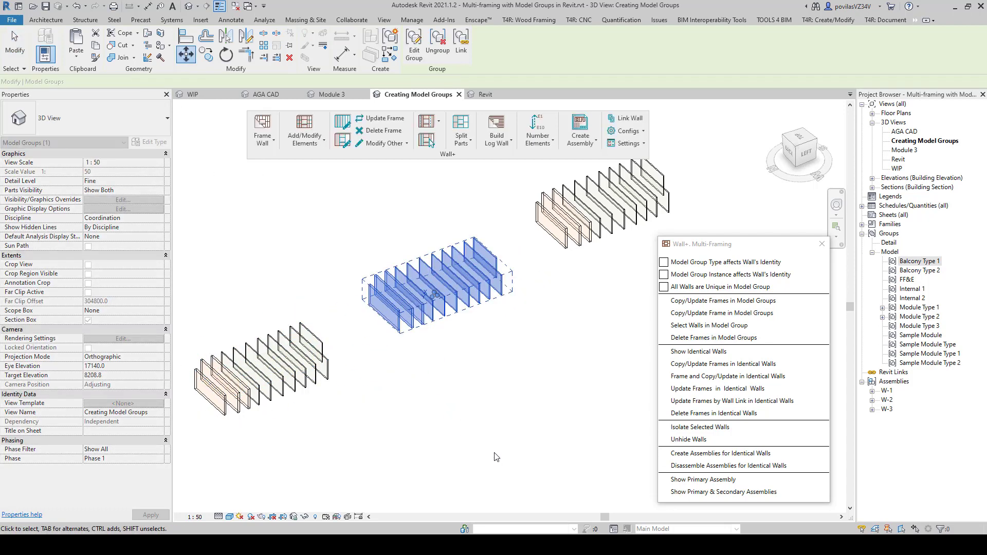
click(495, 457)
middle_drag(491, 455, 483, 411)
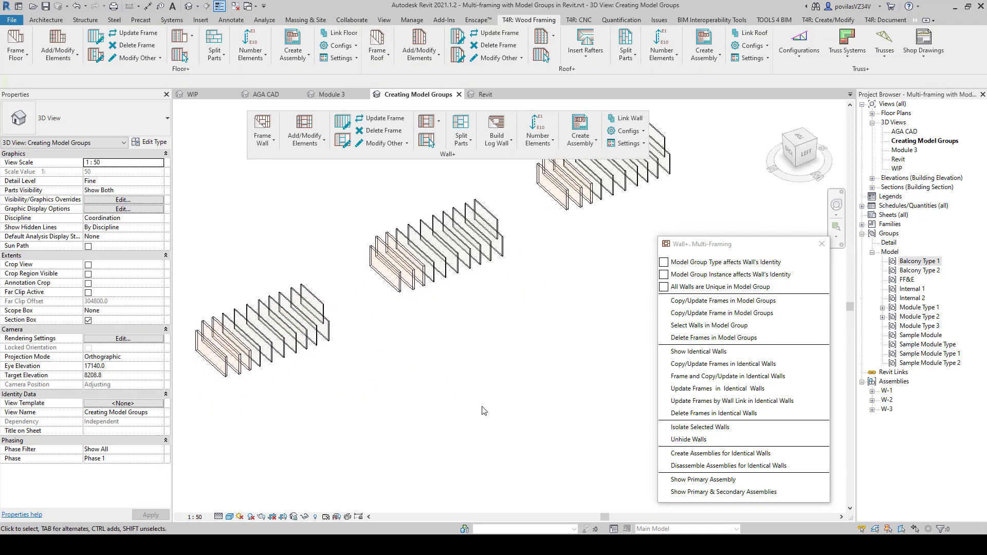
Step: Check the reference level of each of the three Sample Module Type 1 groups by selecting them one after another
click(319, 337)
click(423, 291)
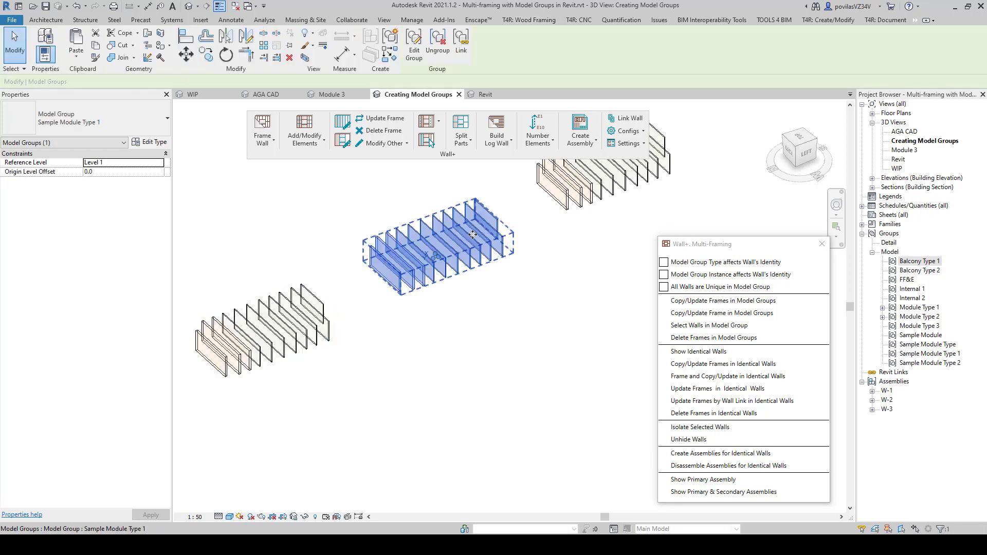
click(562, 189)
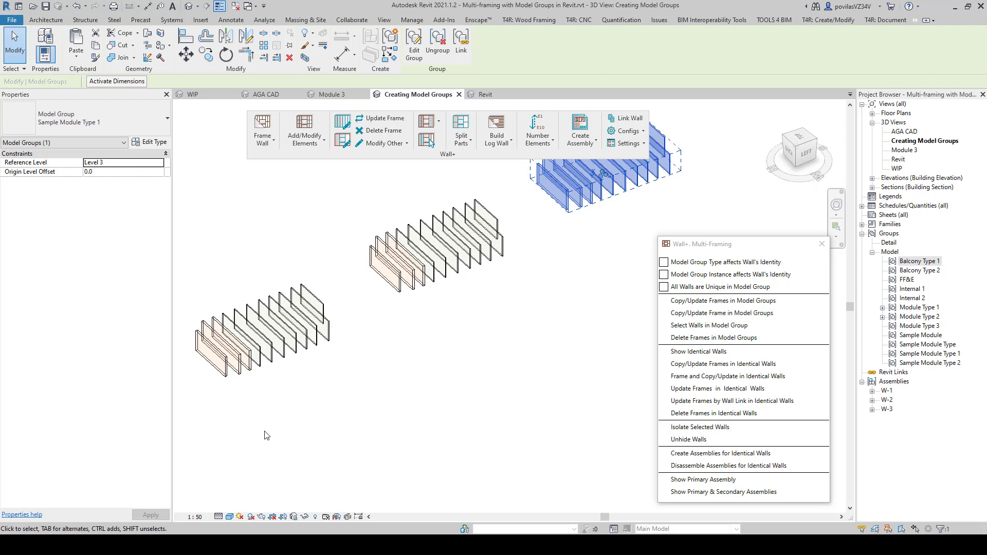
scroll(276, 354, down, 2)
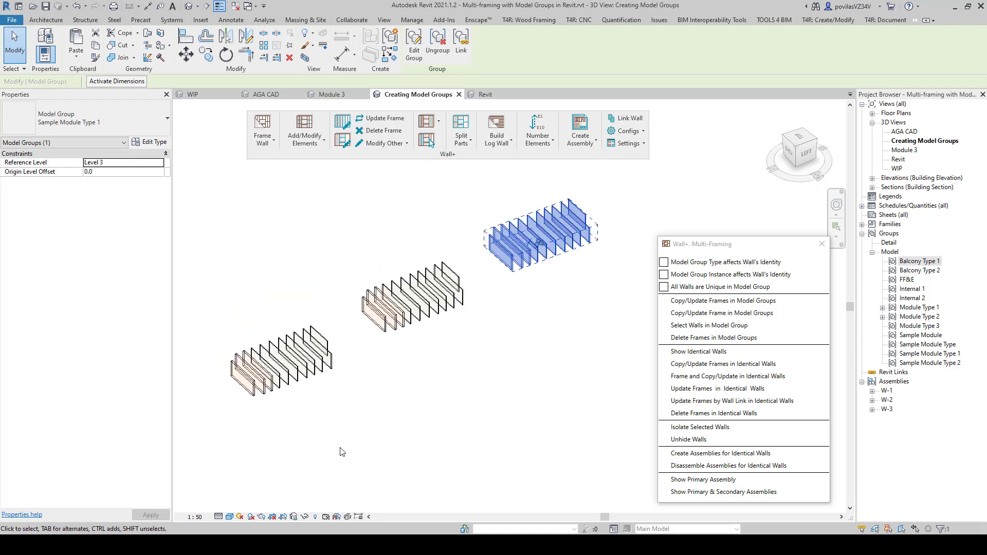
key(Escape)
Step: Look at the Mirror - Draw Axis tool for the Level 1 group, clear the selection and shift the Multi-Framing window slightly
click(268, 345)
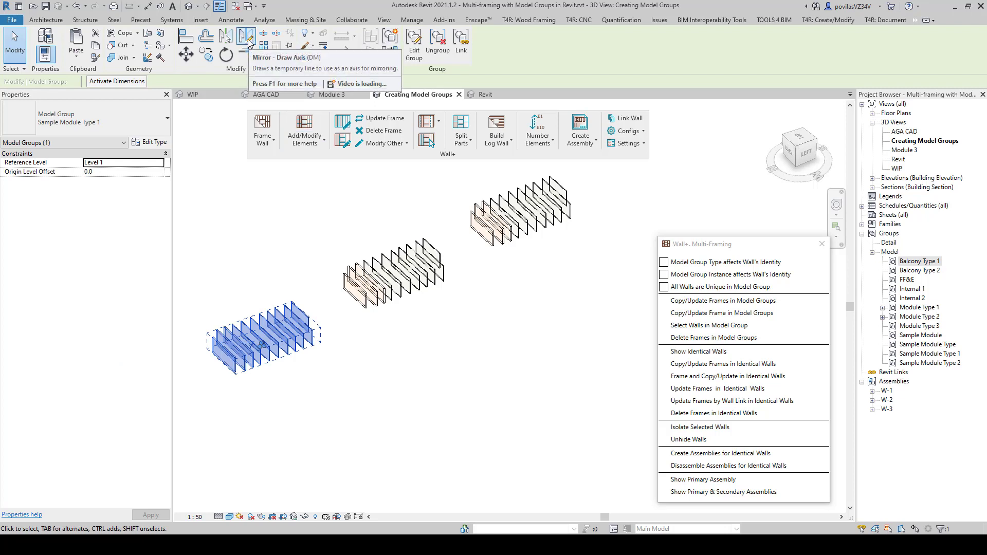
click(497, 411)
middle_drag(406, 401, 360, 371)
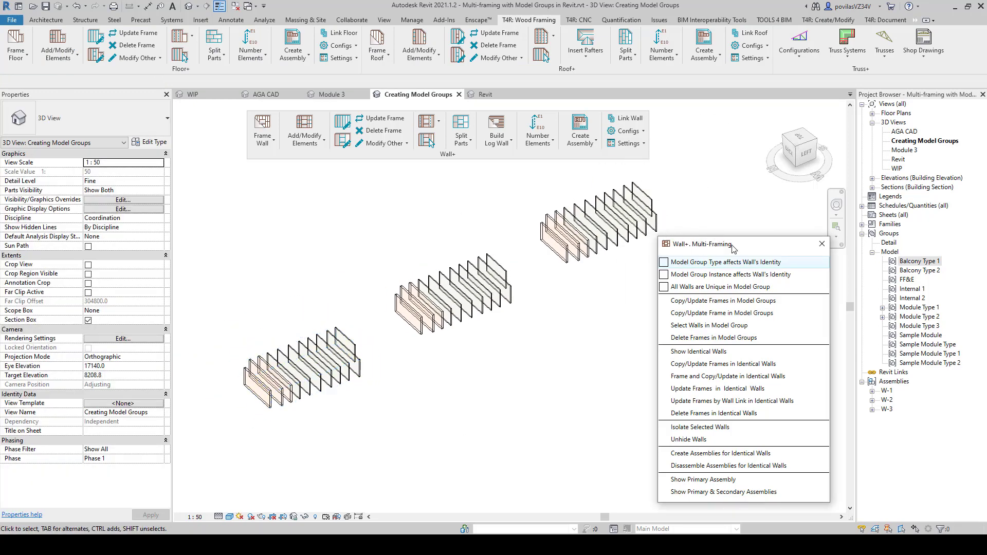
mouse_move(713, 252)
mouse_down()
mouse_move(701, 241)
mouse_move(721, 247)
mouse_up()
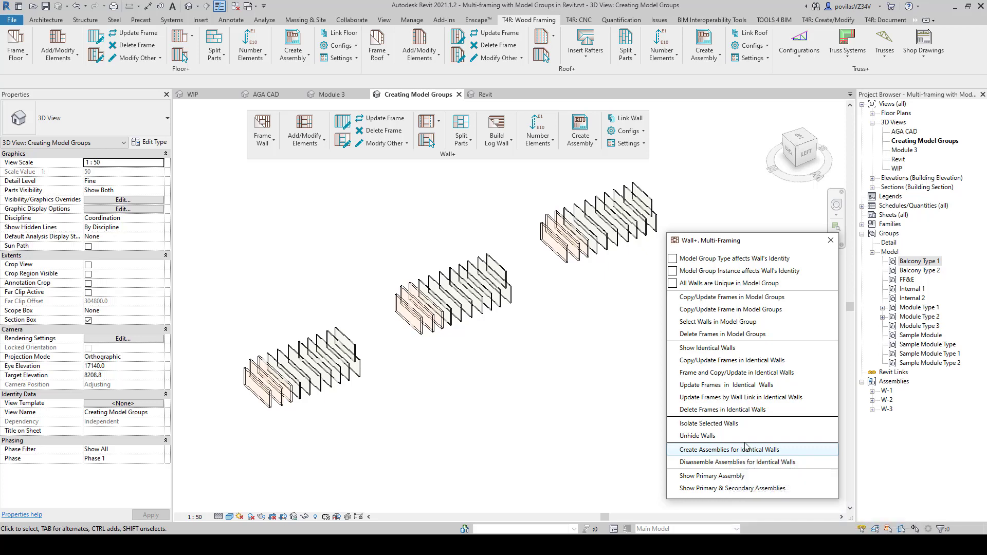
Step: Open the W-1 -1 - Assembly sheet of assembly W-1 and examine its views and schedules
click(873, 392)
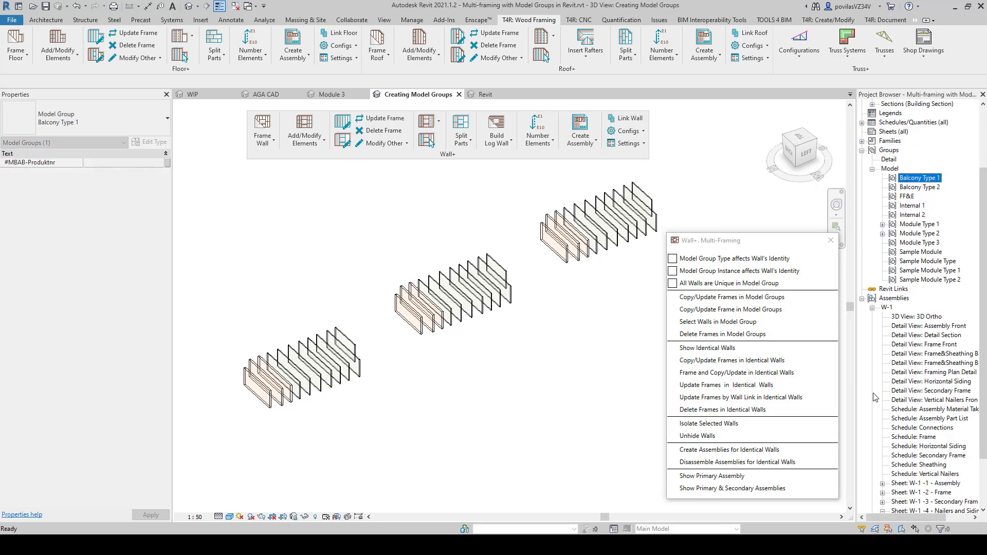
click(873, 309)
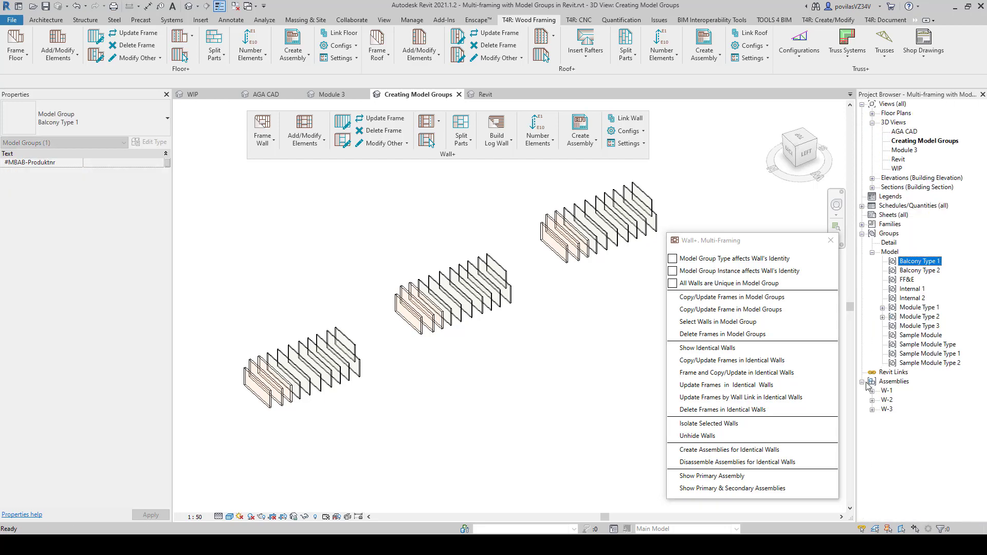
click(872, 391)
click(930, 484)
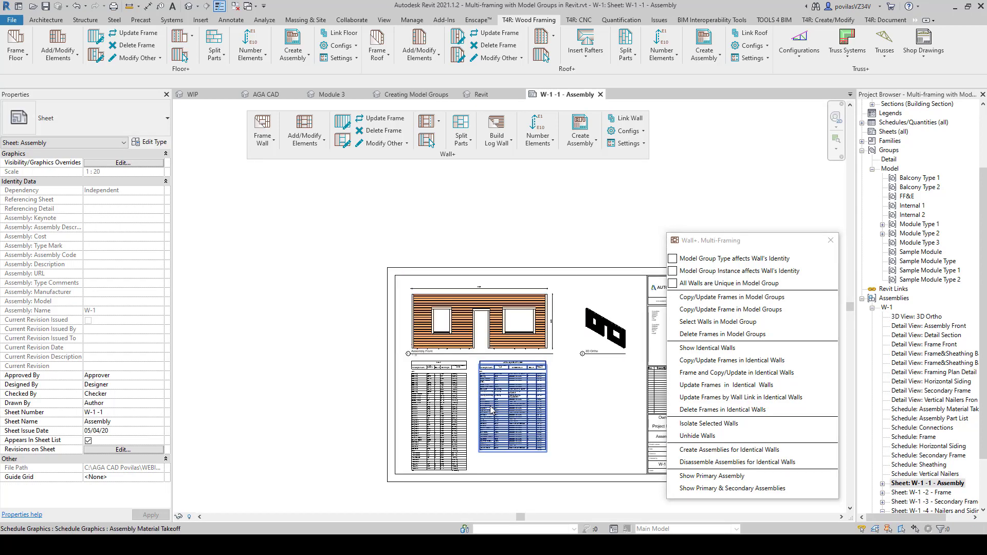
middle_drag(547, 409, 498, 381)
scroll(476, 364, up, 1)
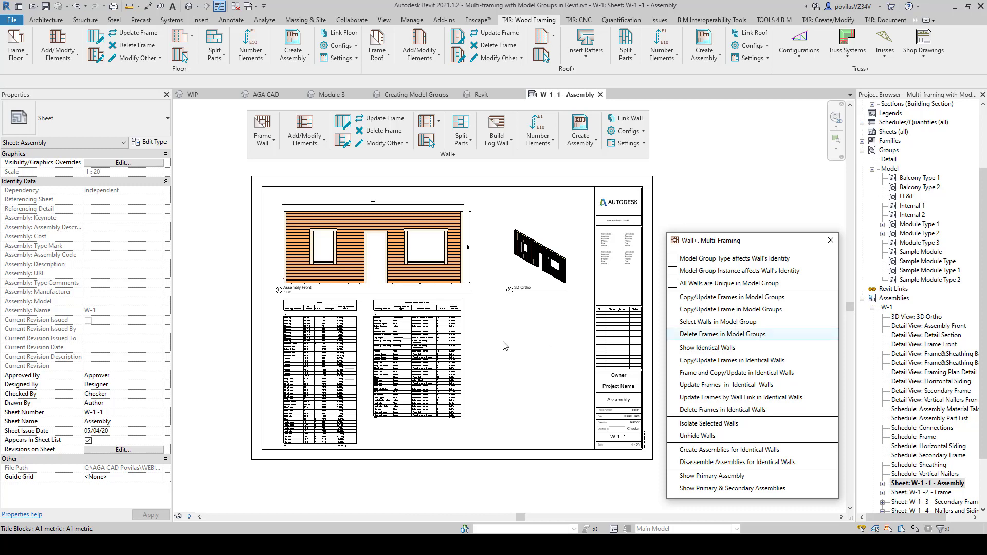
Step: Open the W-1 -2 - Frame sheet to examine the framing drawings, collapse assembly W-1 and close the sheet
click(922, 493)
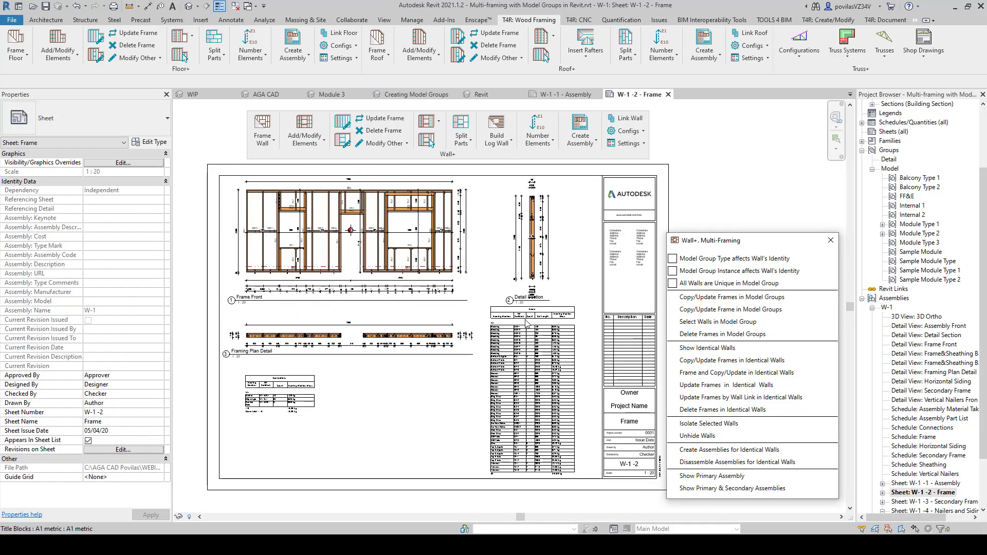
click(874, 309)
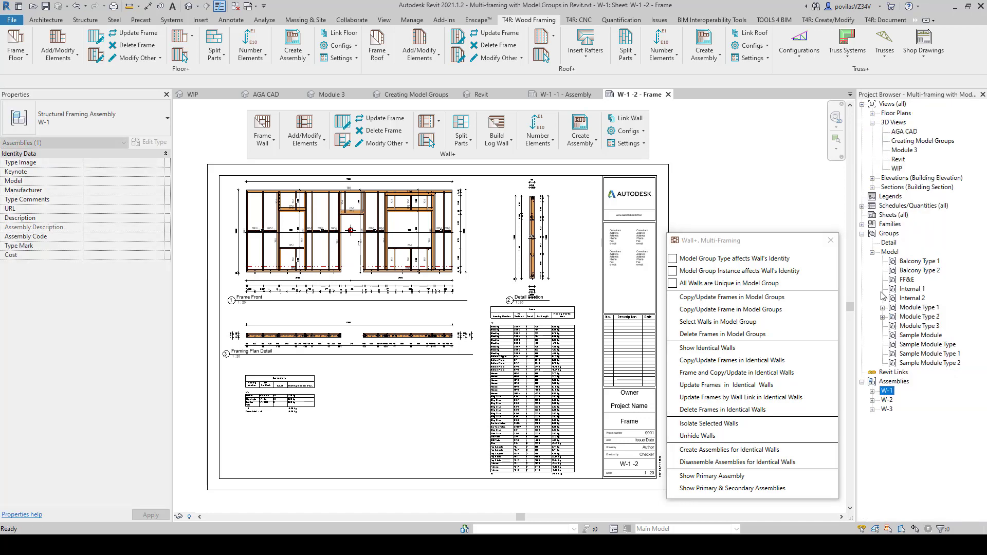
click(669, 94)
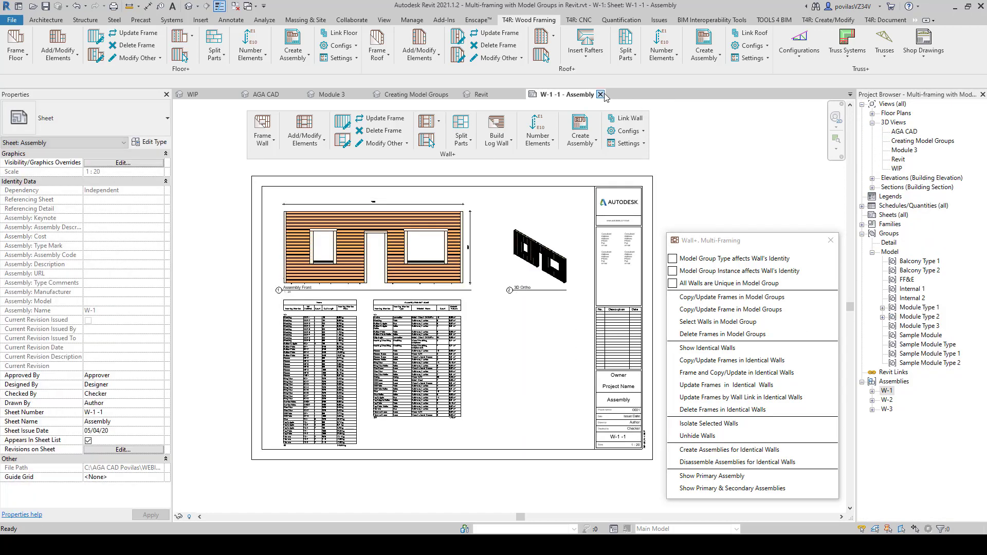
Step: Close the W-1 -1 - Assembly sheet and inspect the Level 1 Sample Module Type 1 group in the 3D view
click(602, 94)
drag(716, 242, 712, 247)
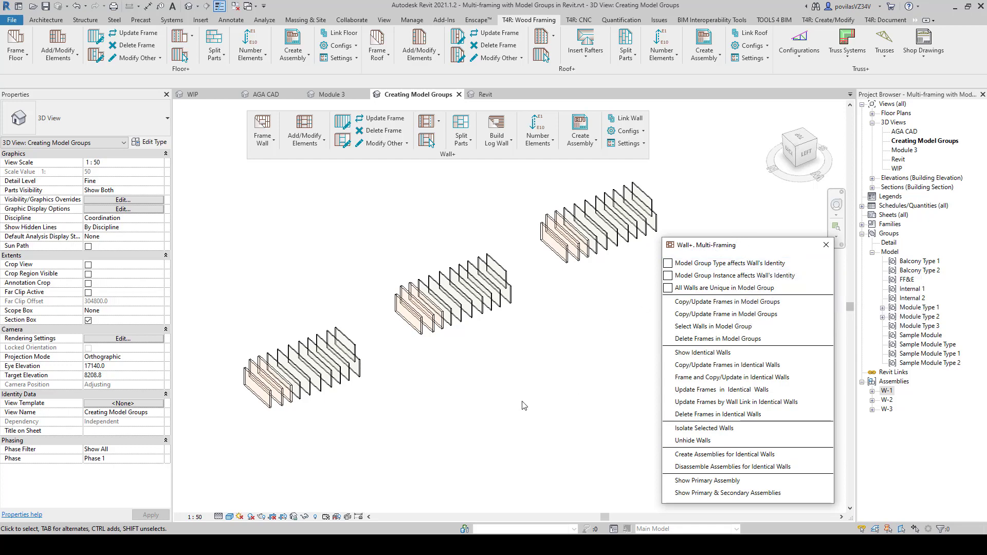
click(274, 382)
scroll(327, 440, up, 3)
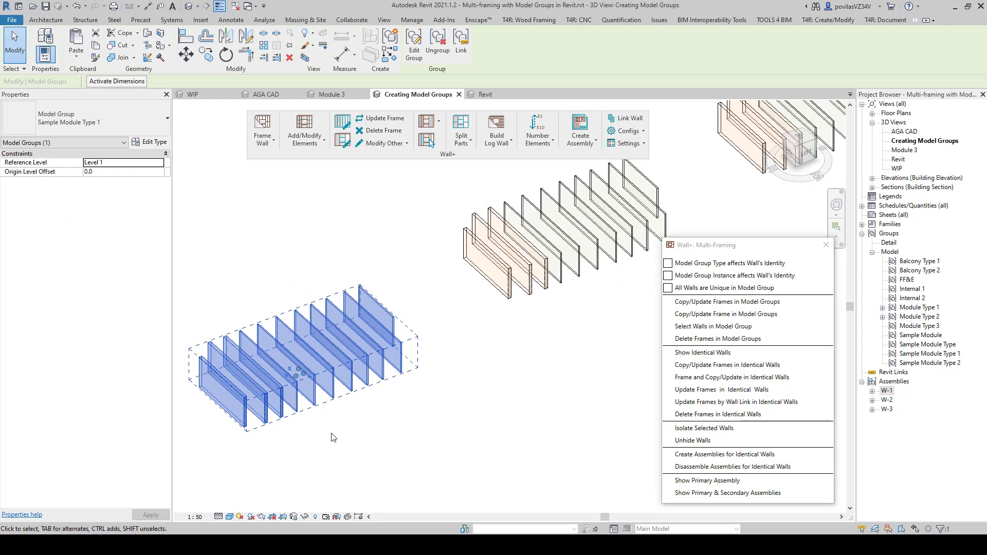
scroll(337, 419, down, 3)
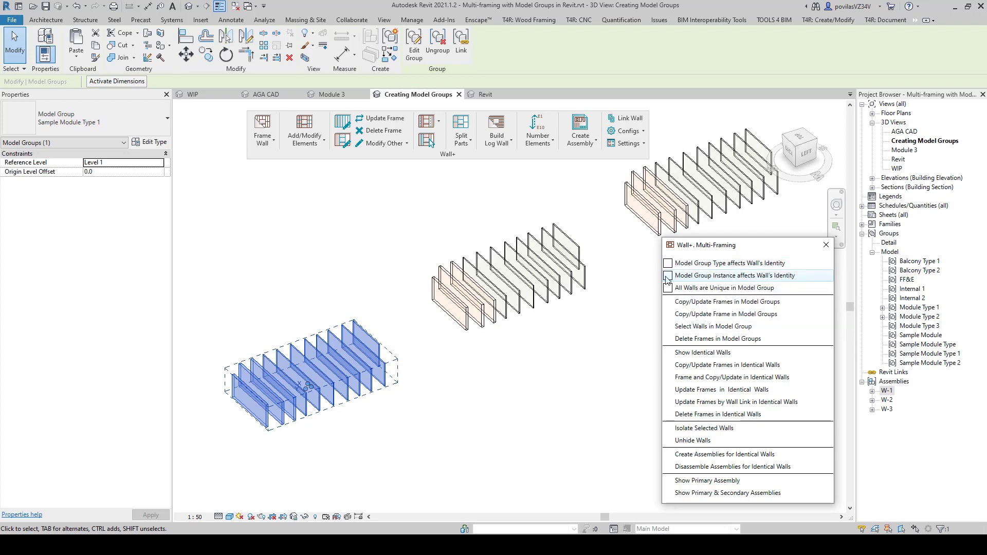
Step: Let the model group type affect wall identity and show the walls identical to an Internal Wall Type 1 wall in the Level 1 group
middle_drag(586, 352, 572, 362)
click(478, 389)
click(669, 264)
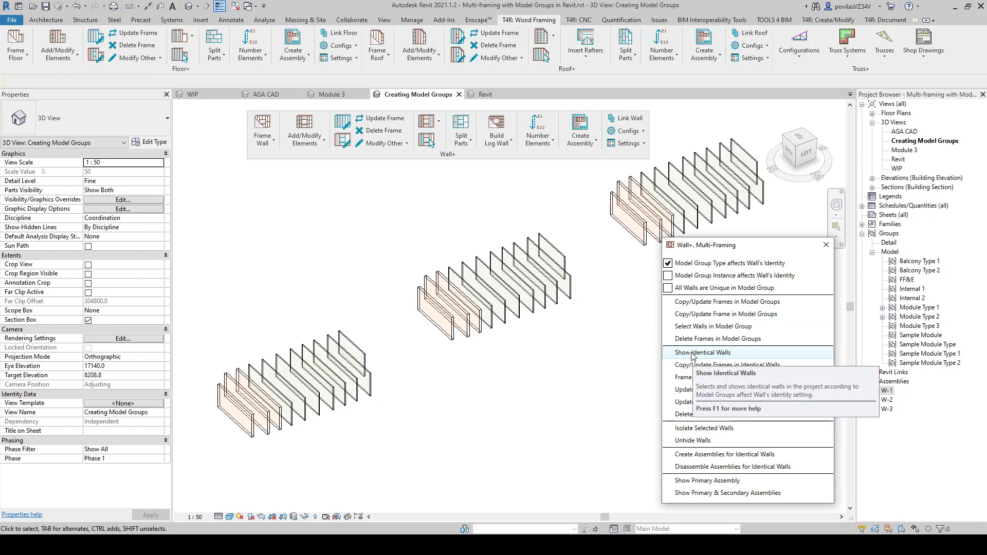
click(367, 387)
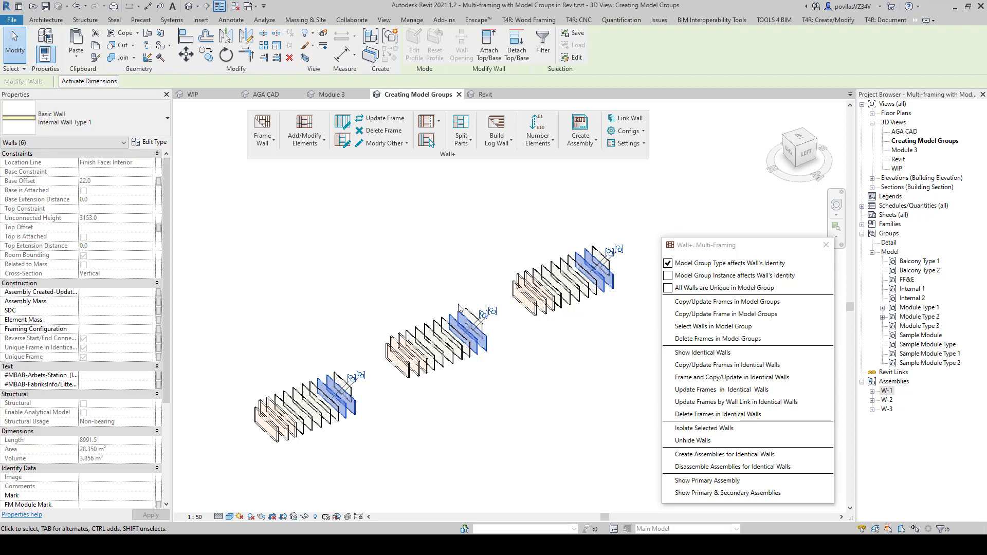
Step: Look through the Frame Wall tools for the selected identical walls and move the Multi-Framing window slightly
click(264, 139)
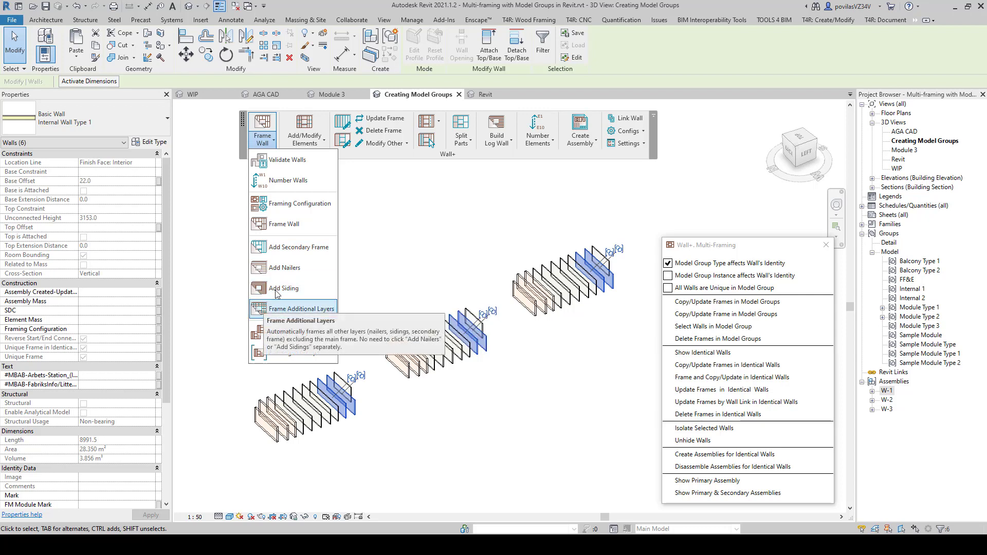
click(259, 146)
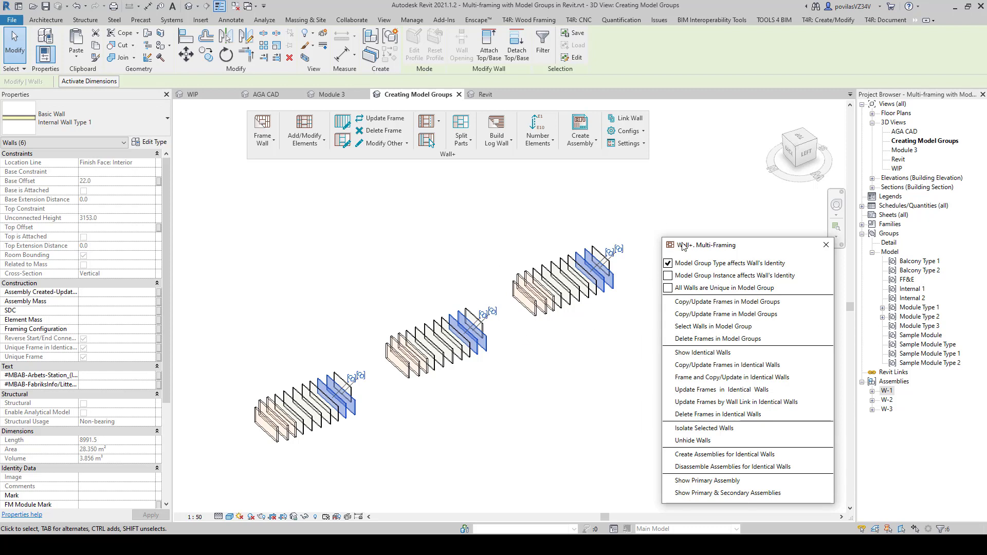
drag(721, 236, 741, 243)
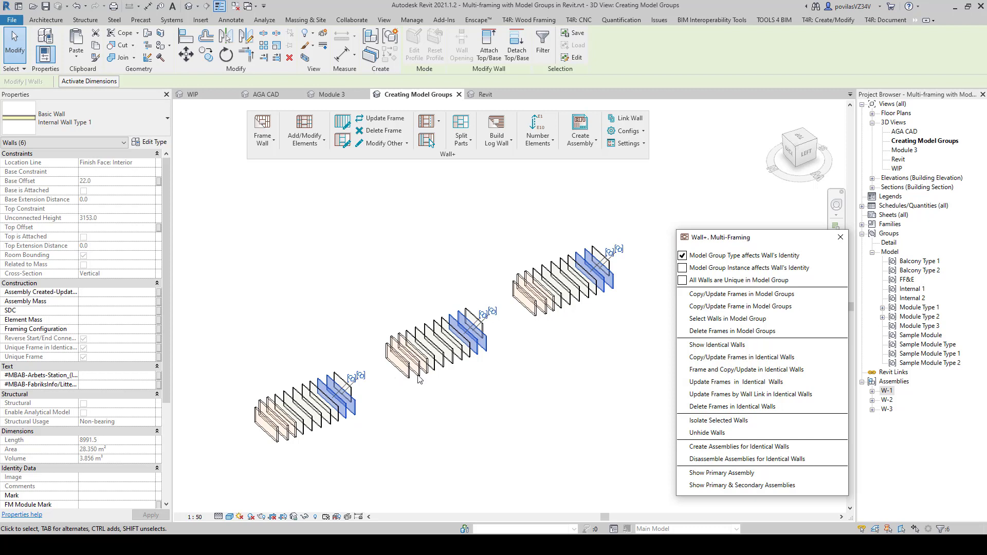
Step: Let the model group instance instead of the type affect wall identity and show the walls identical to a Level 1 Internal Wall Type 1 wall
click(683, 256)
click(590, 312)
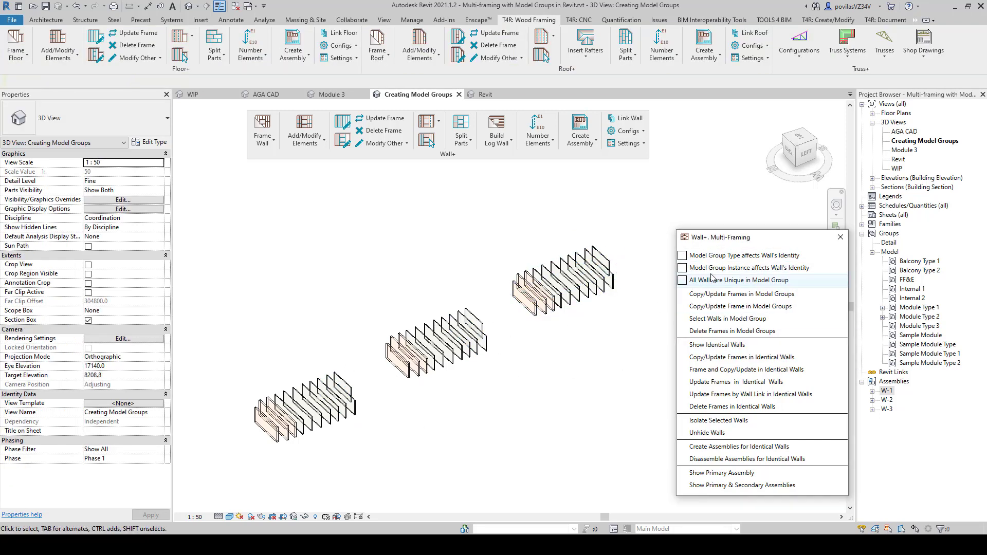
click(682, 268)
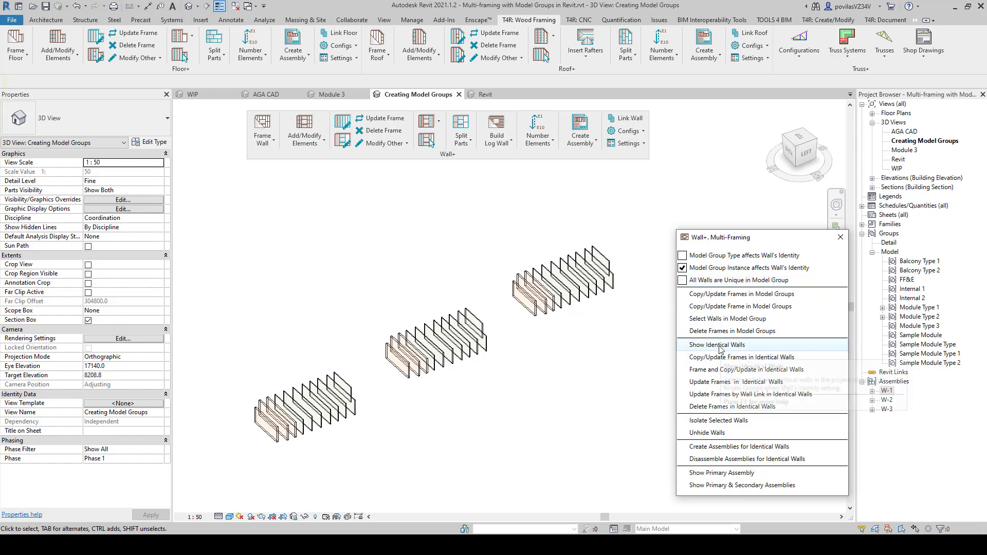
click(354, 404)
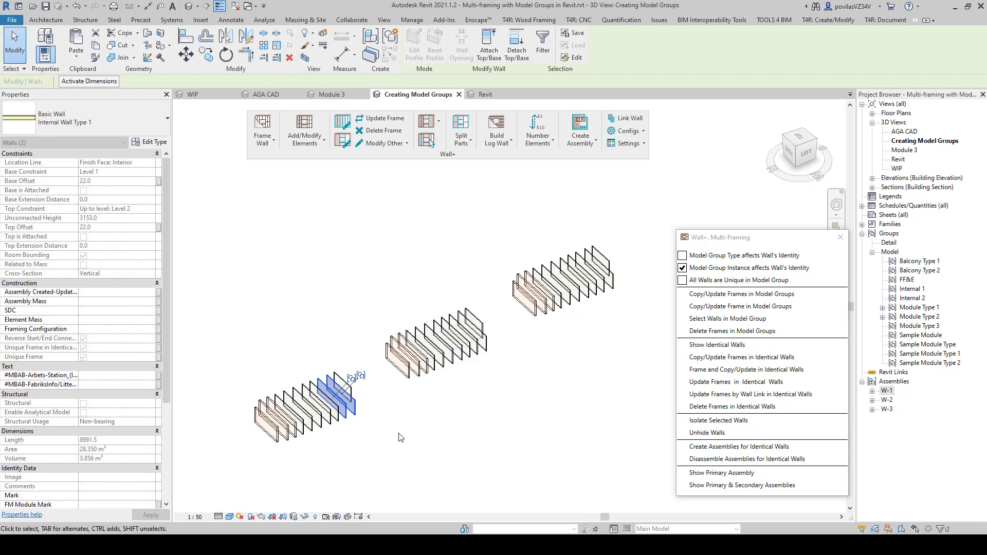
click(519, 361)
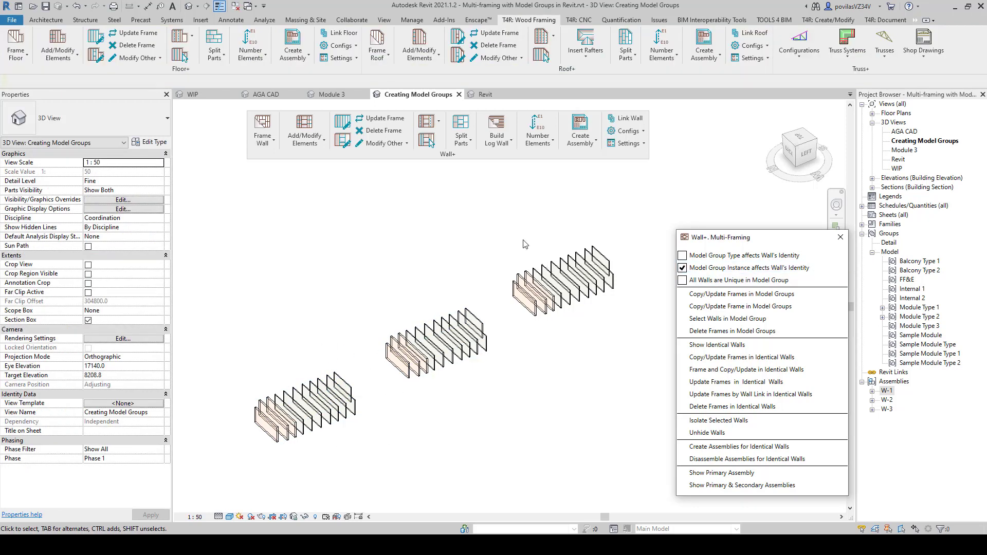
Step: Inspect the three Sample Module Type 1 groups one after another and view the type properties of the Level 1 group
click(560, 280)
click(442, 342)
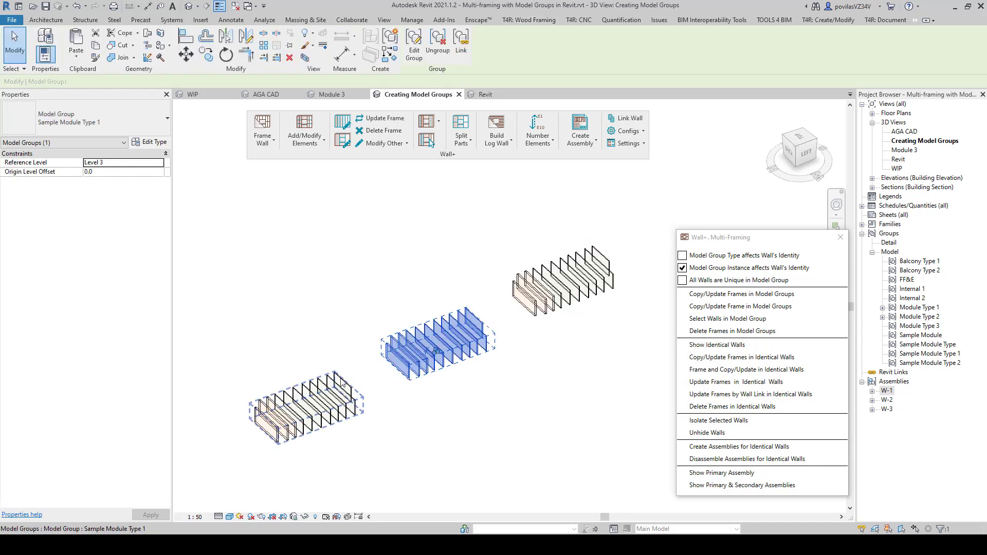
click(343, 383)
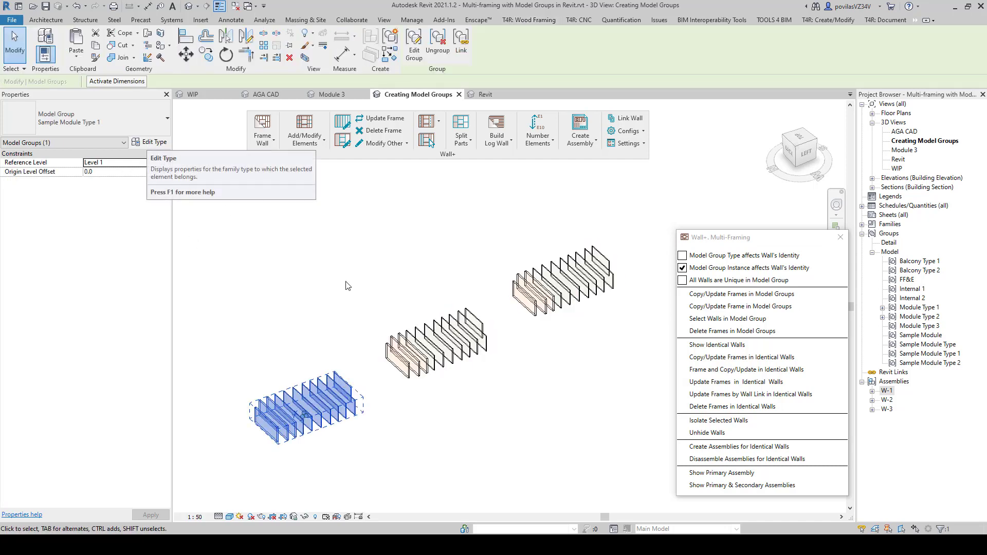
click(473, 325)
click(535, 296)
click(312, 407)
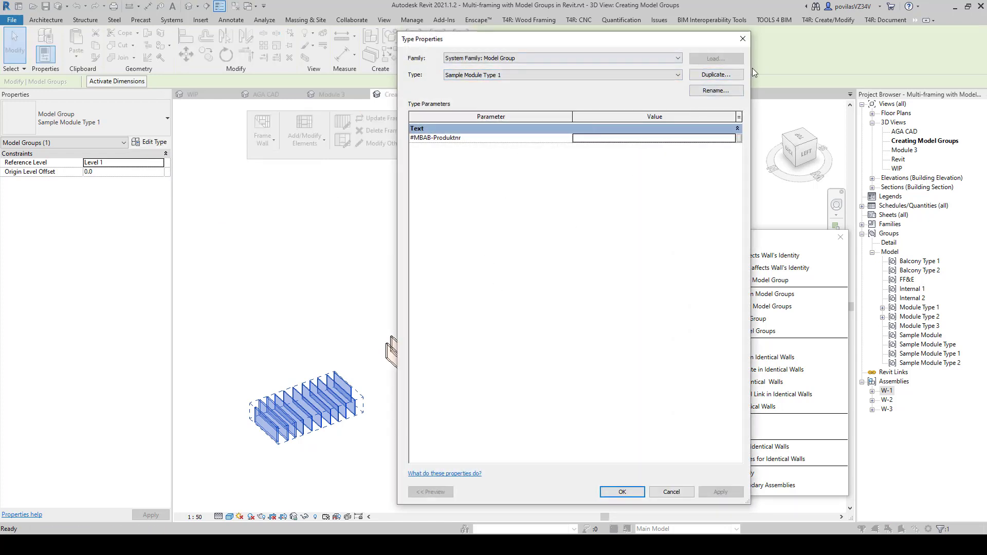
click(743, 39)
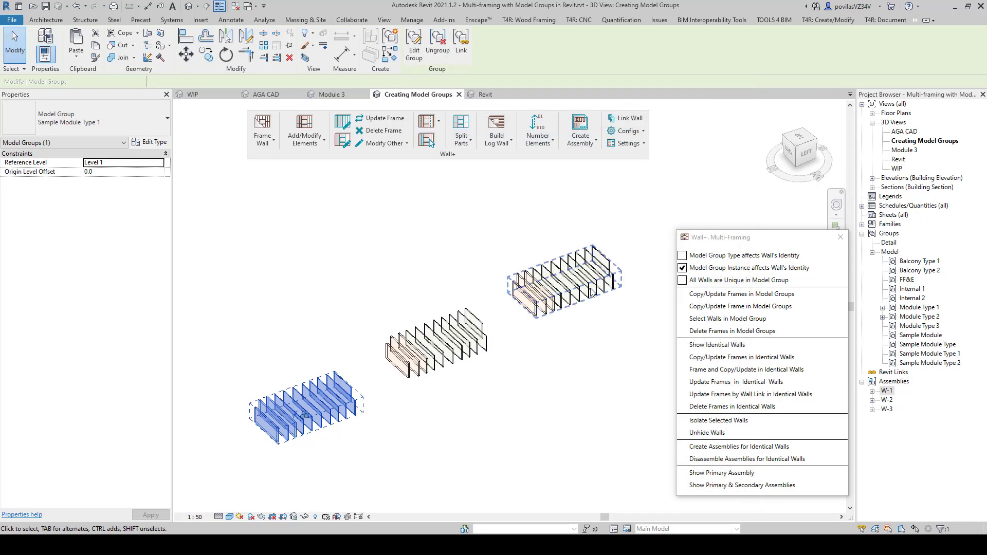
Step: Show the walls identical to a Wall Type 1 wall in the Level 1 group and clear the selection
click(373, 400)
click(744, 347)
click(339, 411)
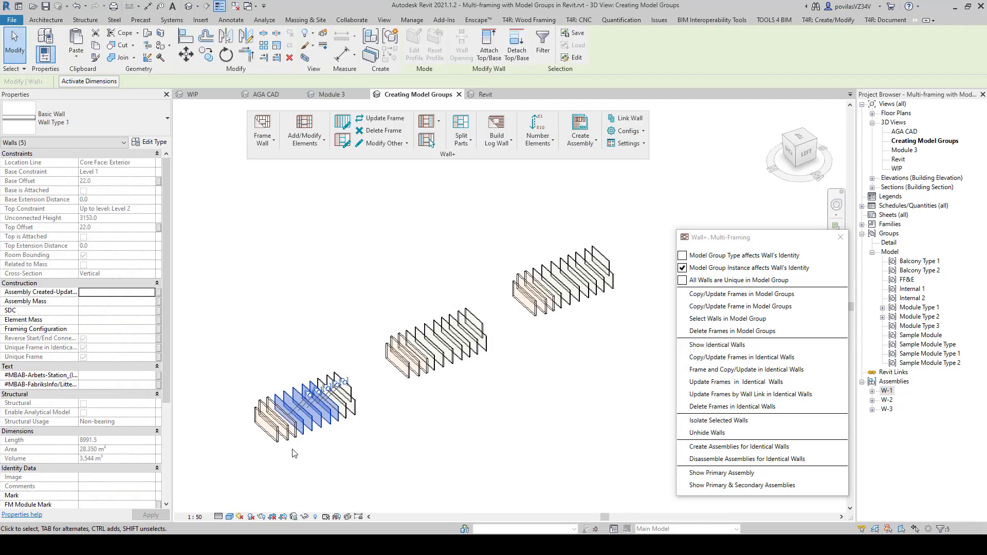
click(323, 451)
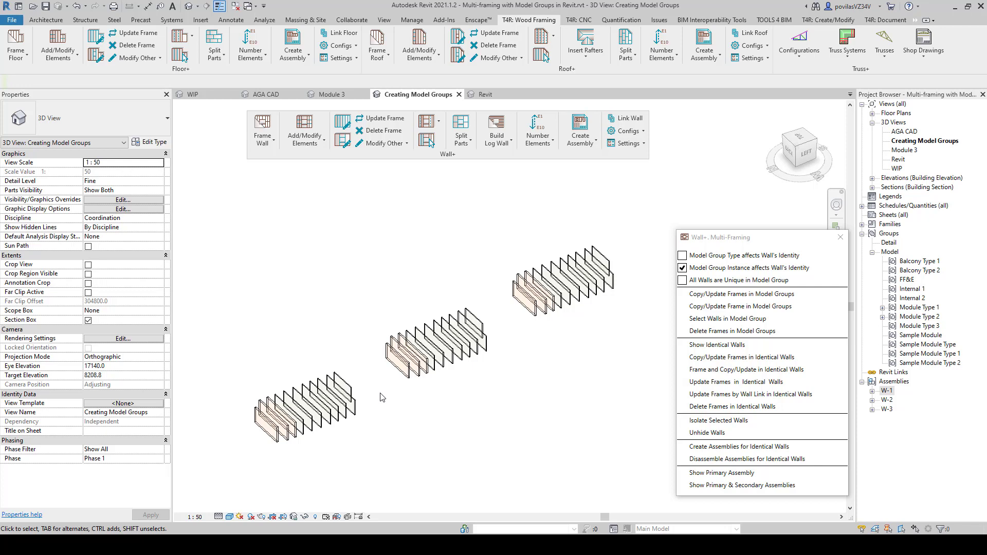
Step: Compare the reference levels of the three Sample Module Type 1 group instances and clear the selection
click(411, 378)
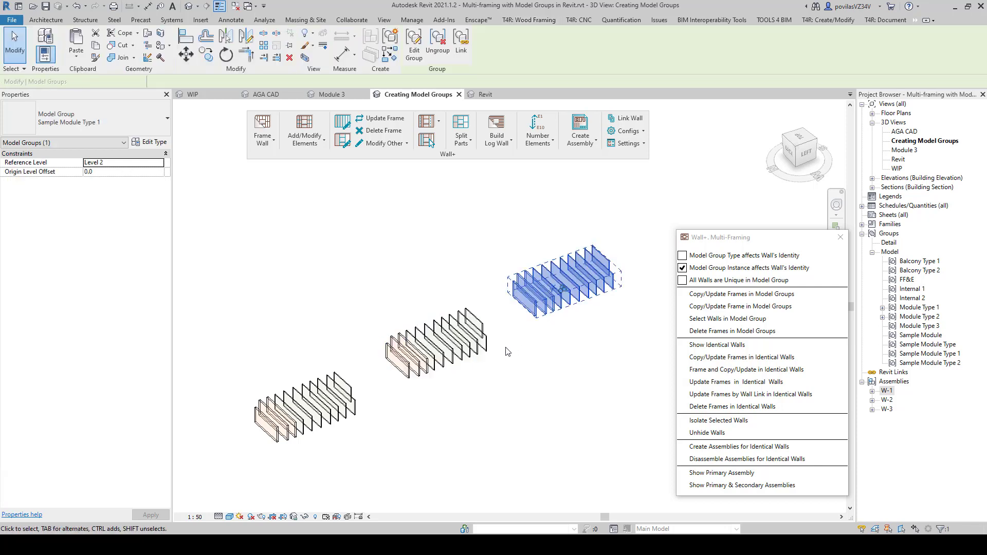
click(528, 303)
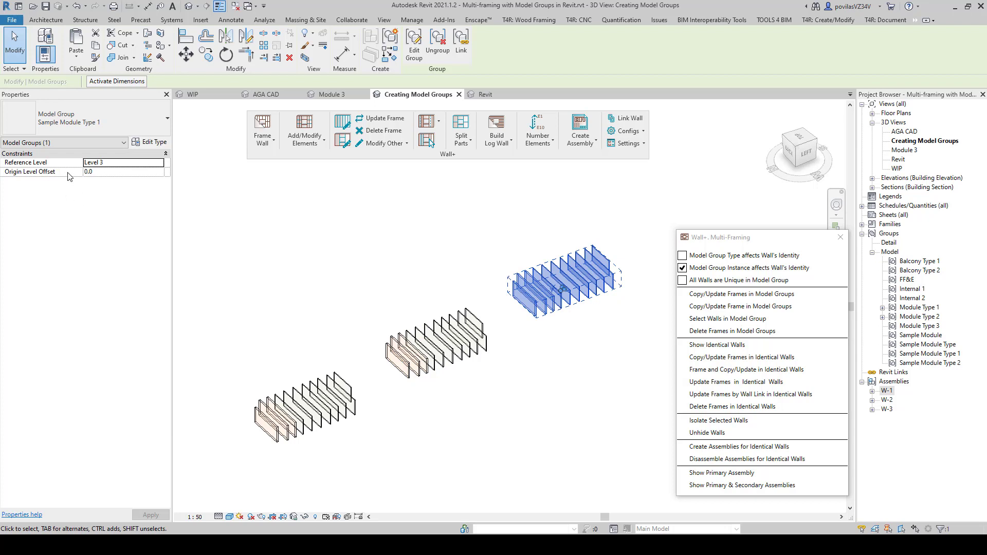
click(439, 346)
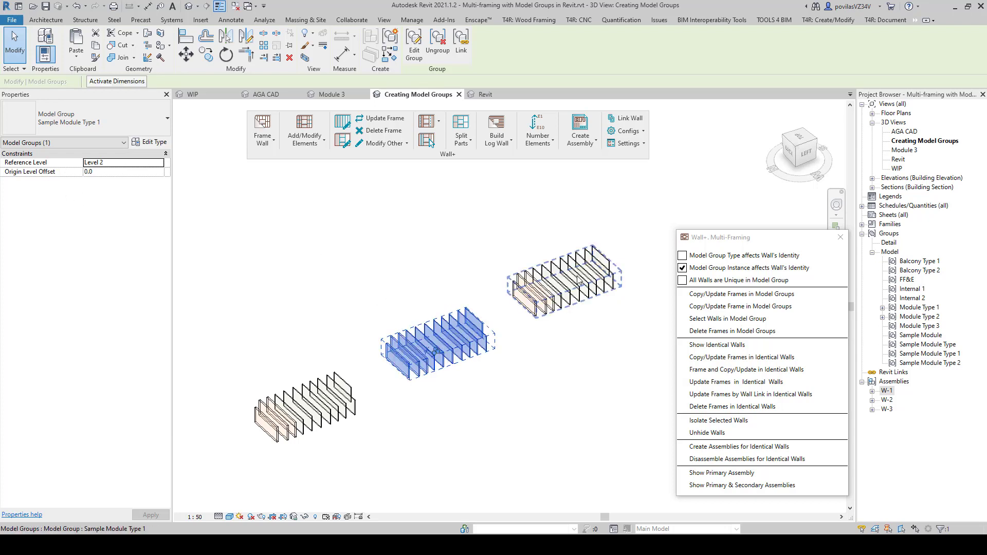
click(537, 308)
click(572, 339)
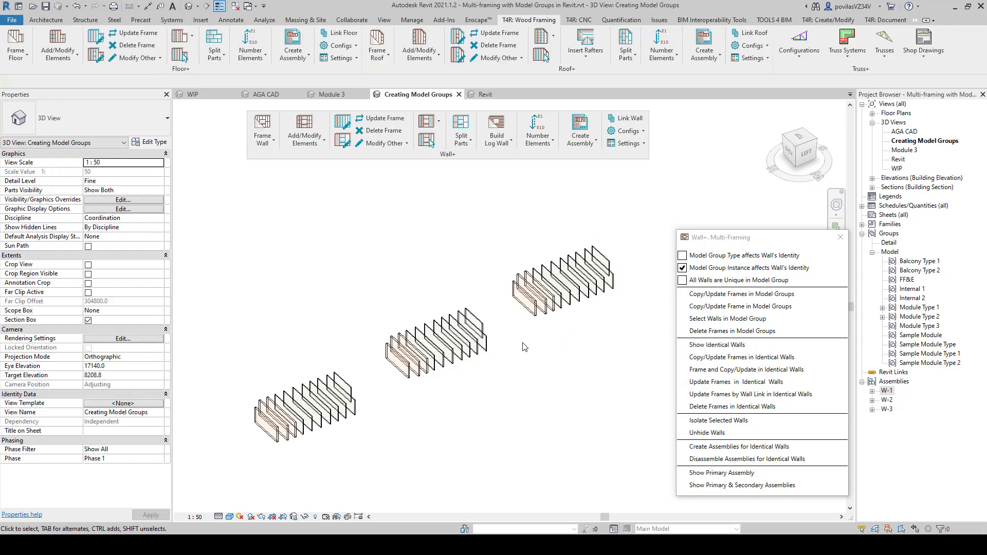
click(337, 394)
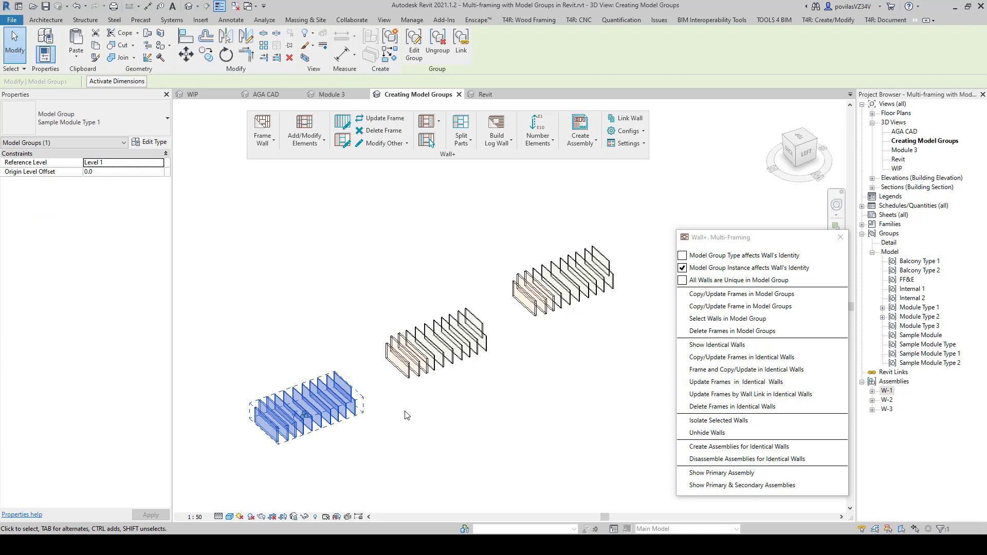
click(429, 368)
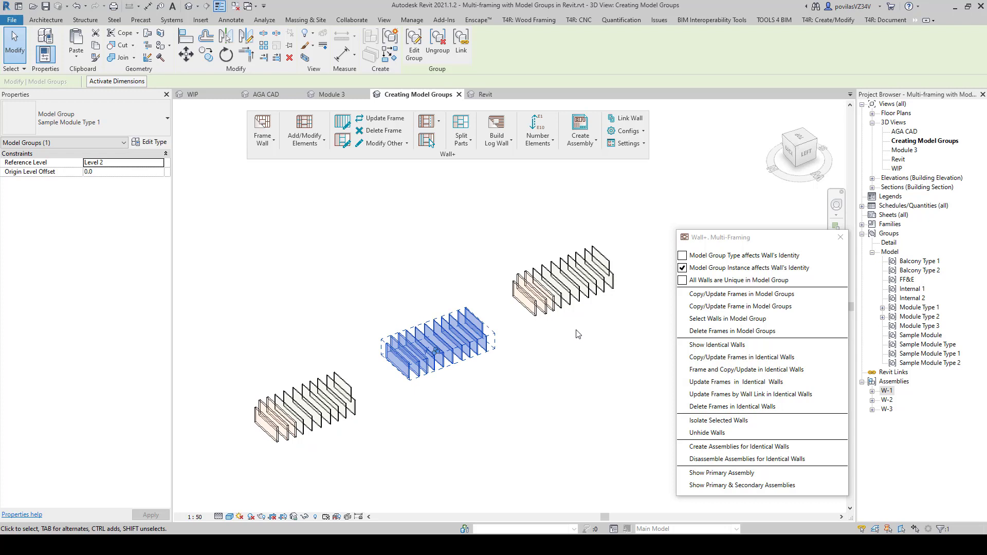
click(560, 348)
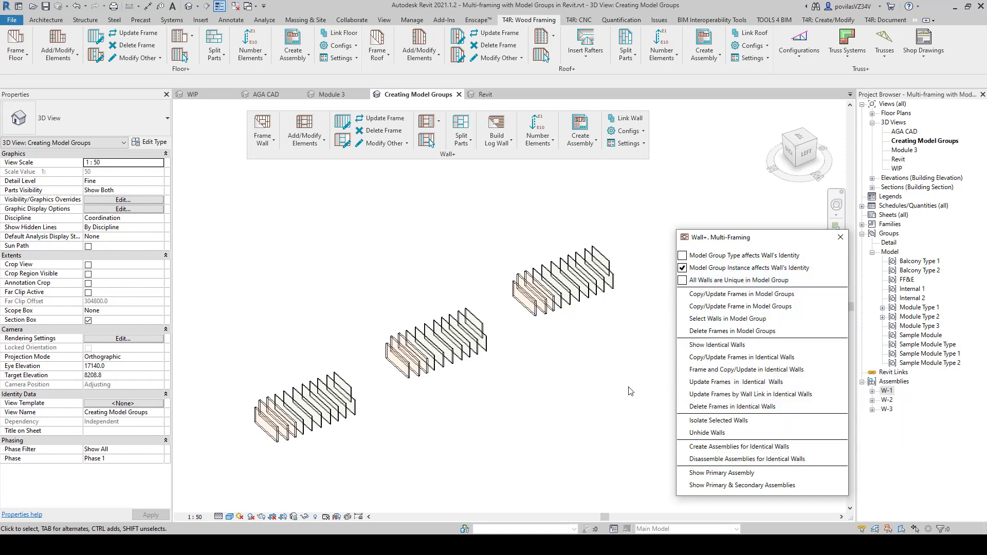
Step: Select all walls of the Level 1 model group, repeat for the Level 3 group and clear the selection
click(705, 319)
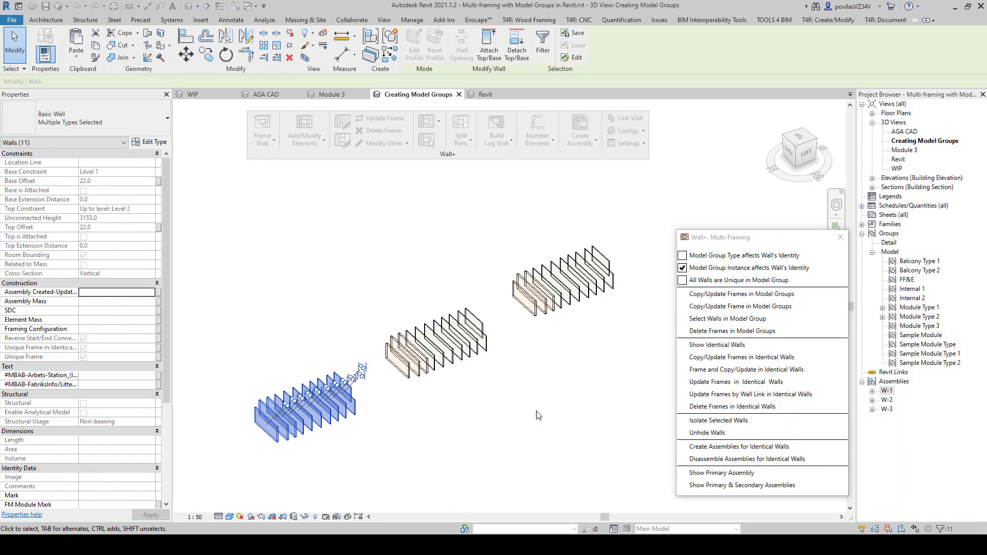
click(685, 319)
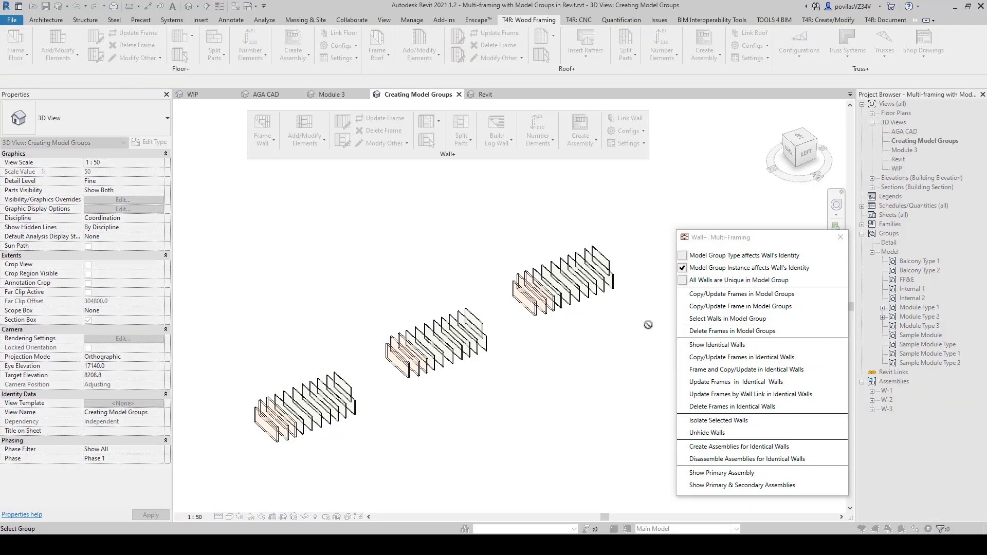
click(571, 304)
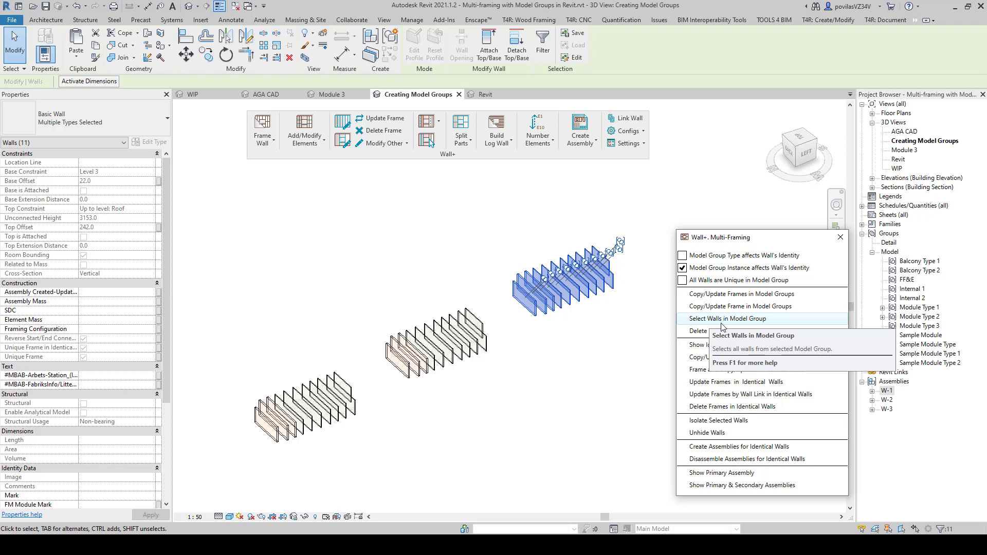
click(514, 369)
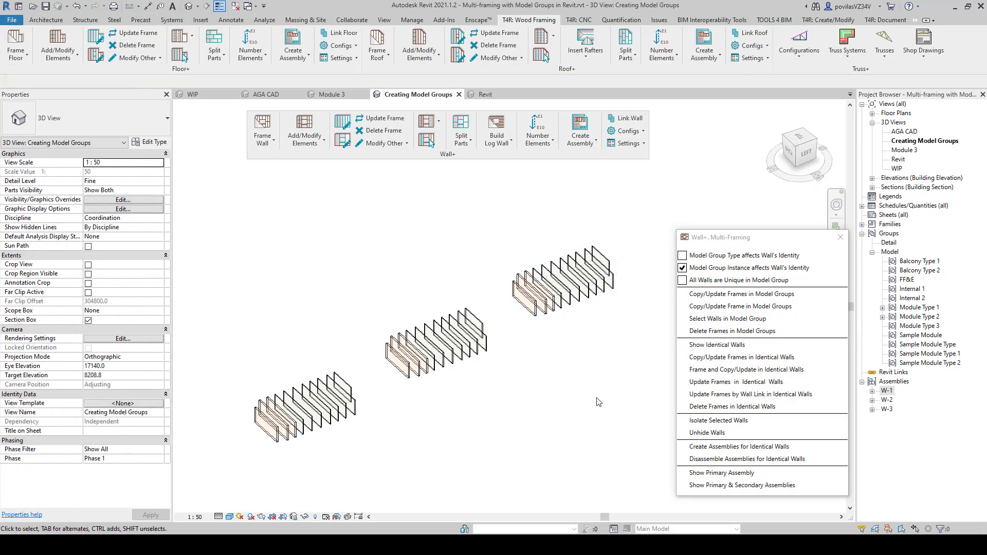
Step: Show the walls identical to an External Wall Type 3 wall in the Level 1 group and clear the selection
click(698, 350)
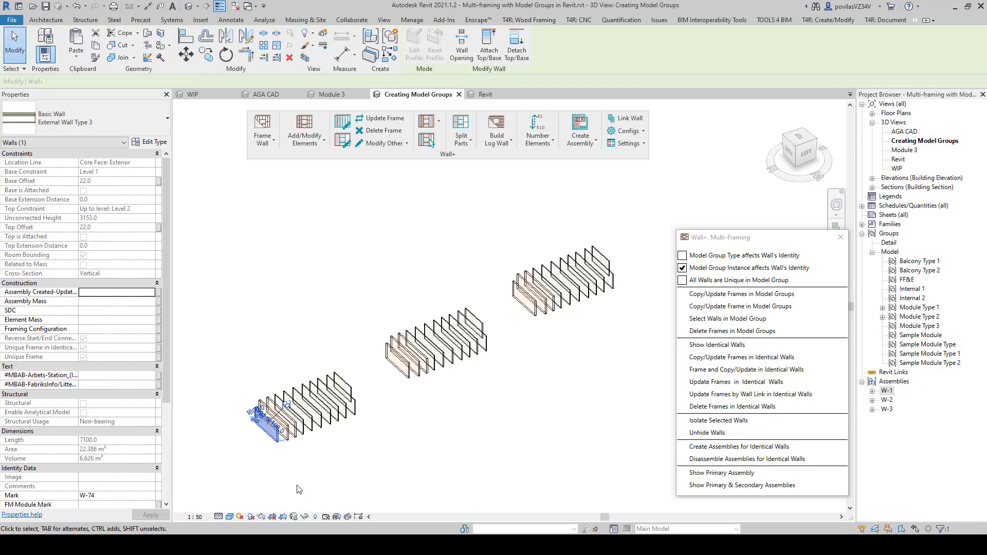
click(287, 454)
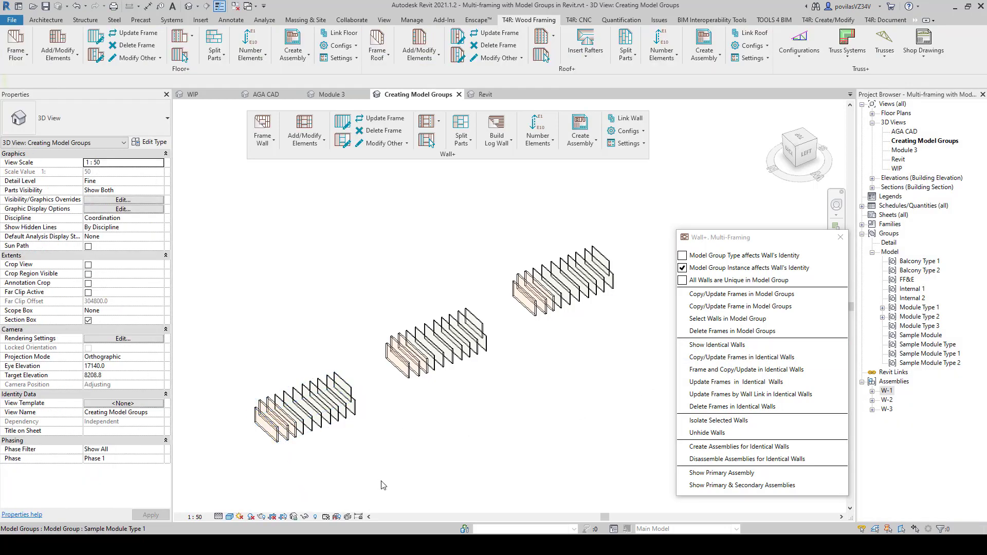
Step: Treat all walls as unique in the model group and show identical walls for a Wall Type 1 wall on Level 1 and on Level 2
click(699, 281)
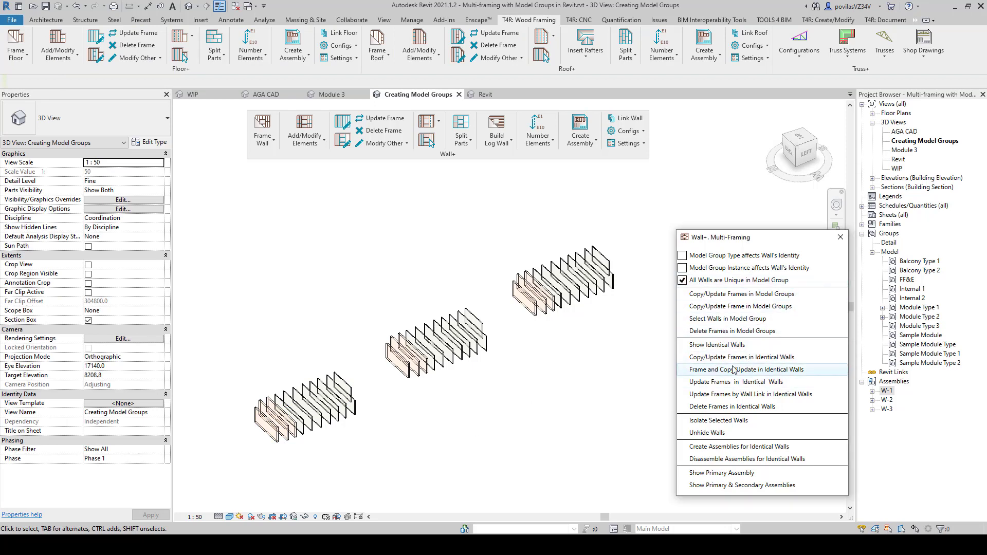
click(725, 346)
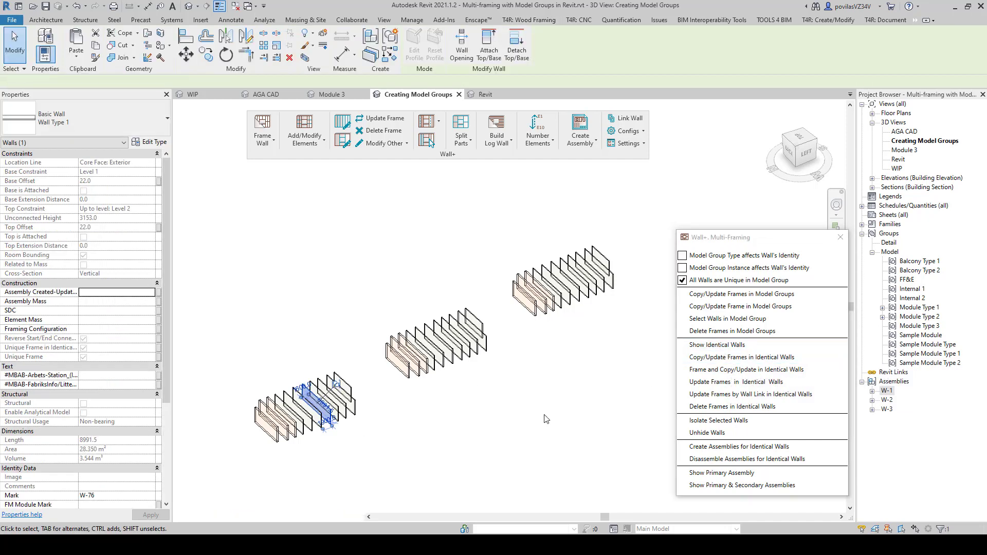
click(451, 368)
click(700, 346)
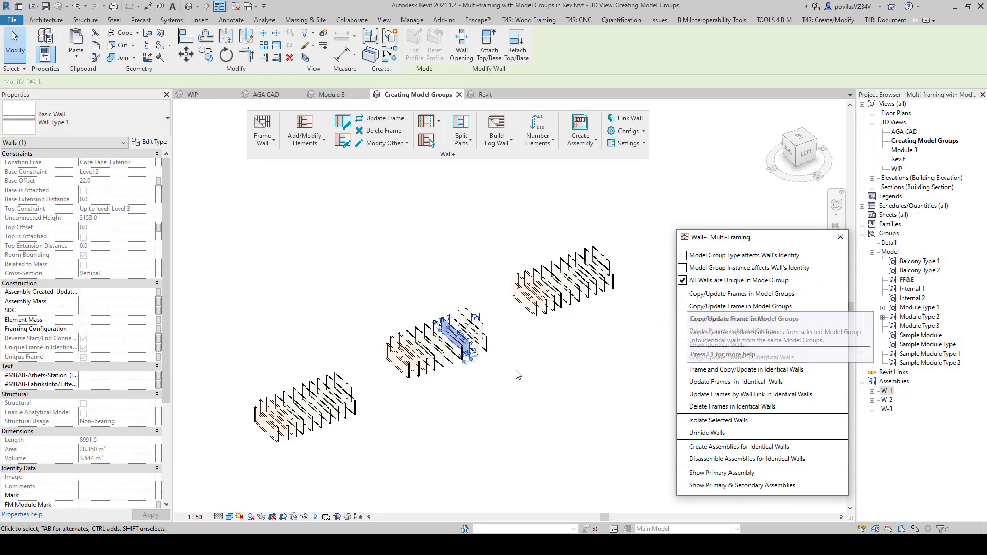
click(534, 397)
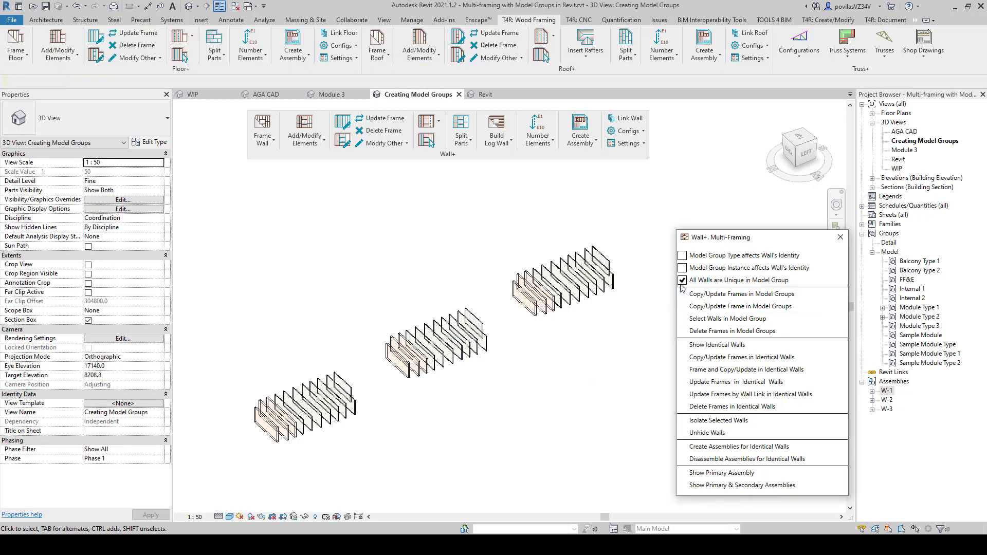
Step: With all wall identity options off, show identical walls for a Wall Type 1 wall and for an External Wall Type 3 wall
click(717, 348)
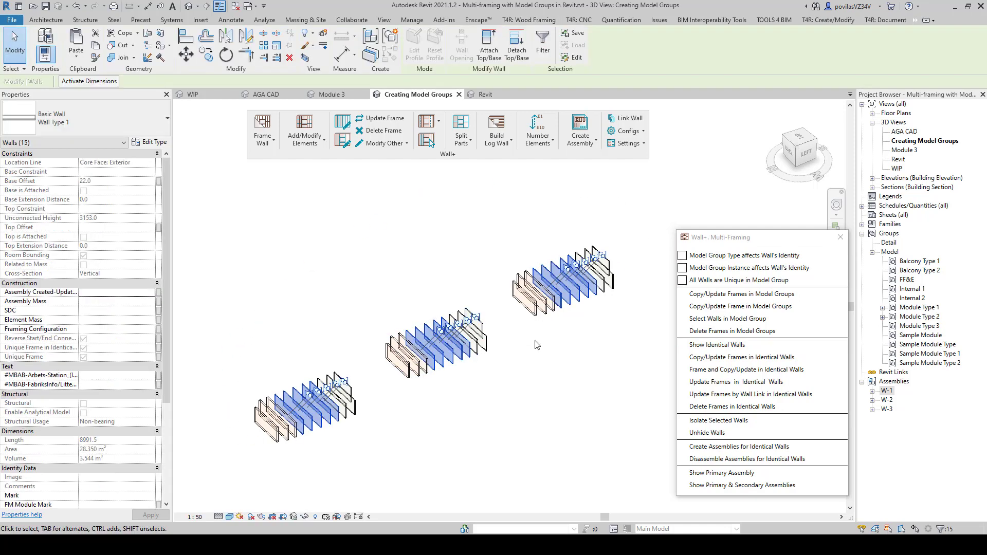
click(640, 363)
click(710, 348)
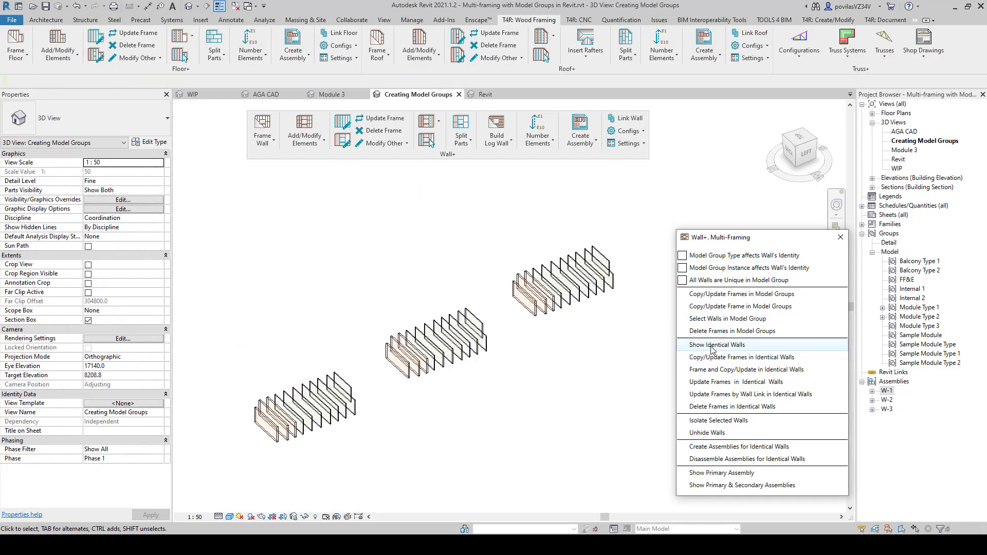
click(263, 432)
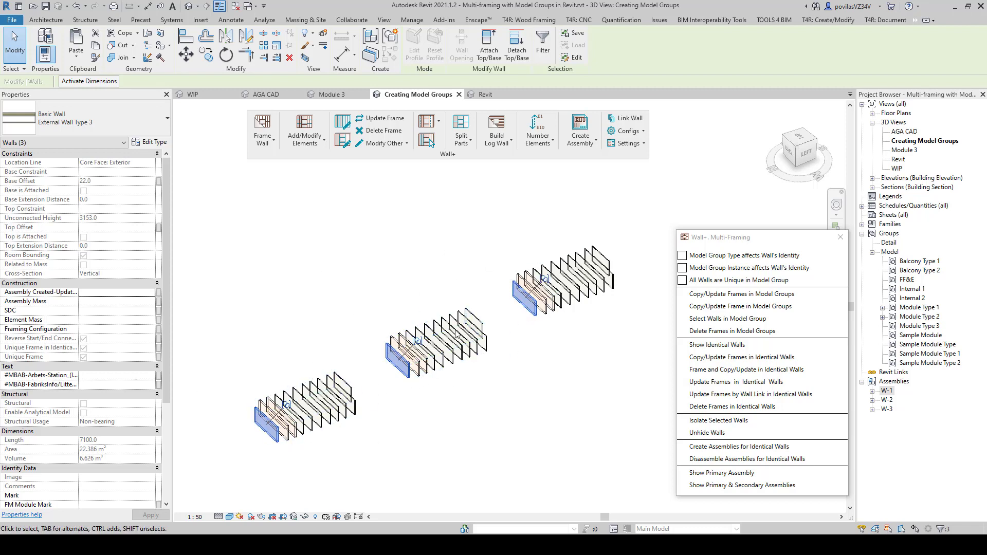
Step: Compare the walls identical to the Level 1 External Wall Type 3 wall by model group instance and by model group type
click(683, 268)
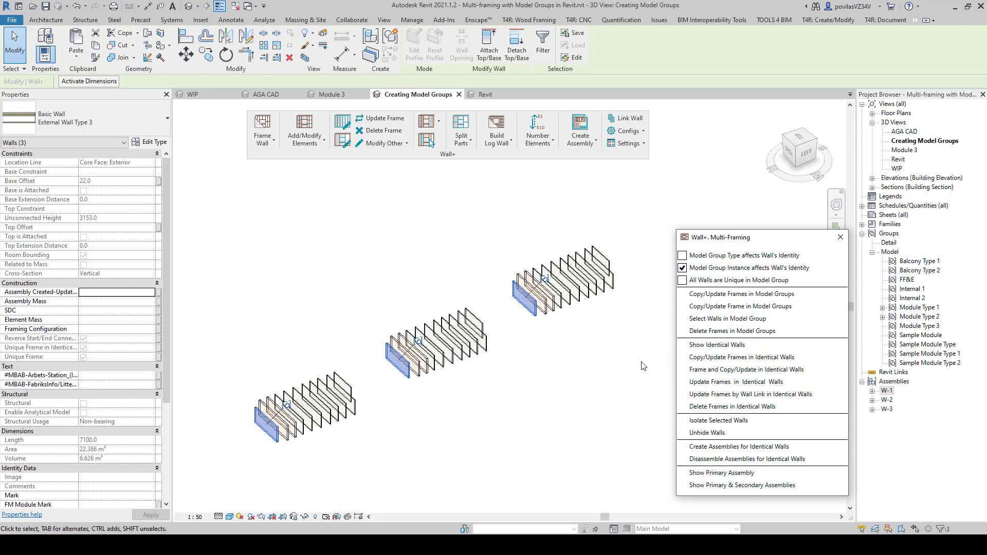
click(267, 429)
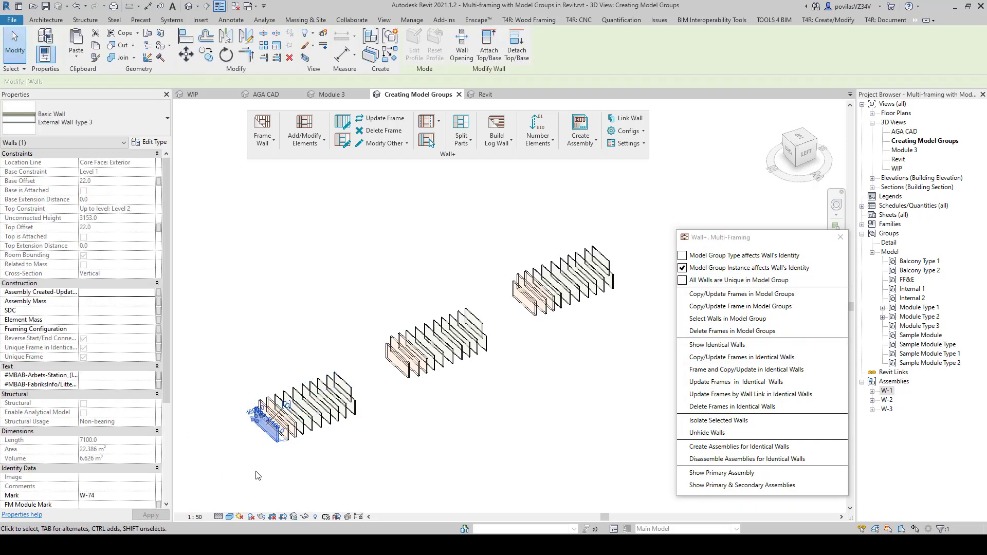
click(683, 255)
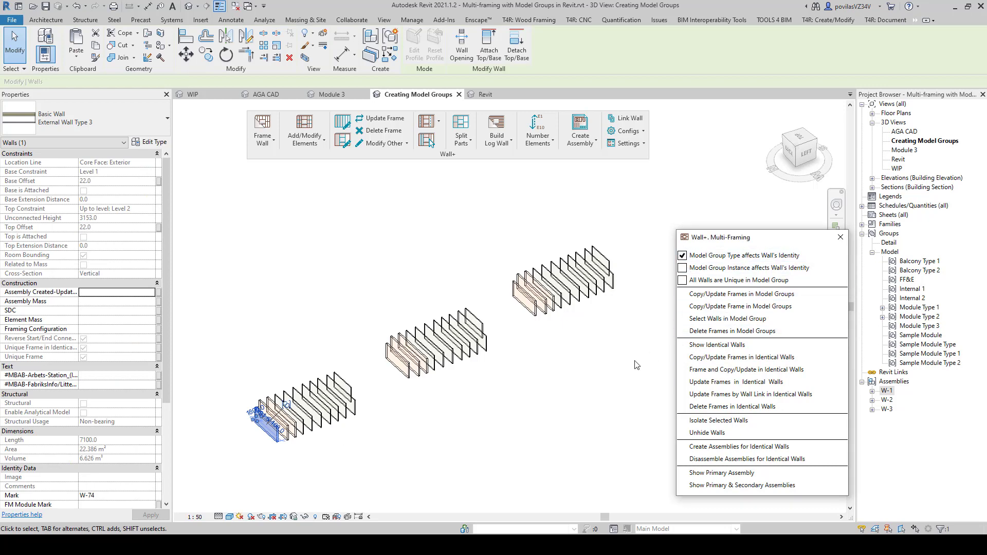
click(717, 345)
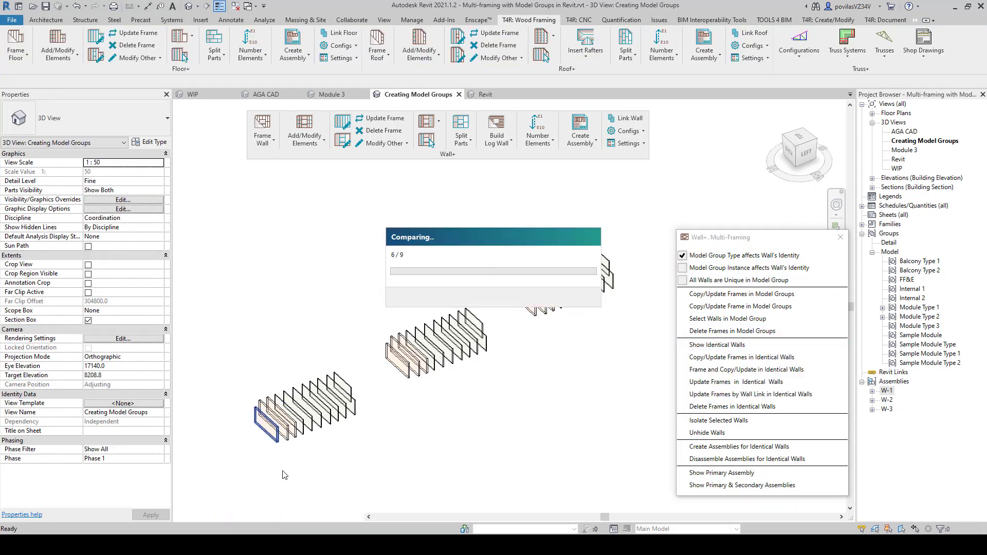
click(261, 452)
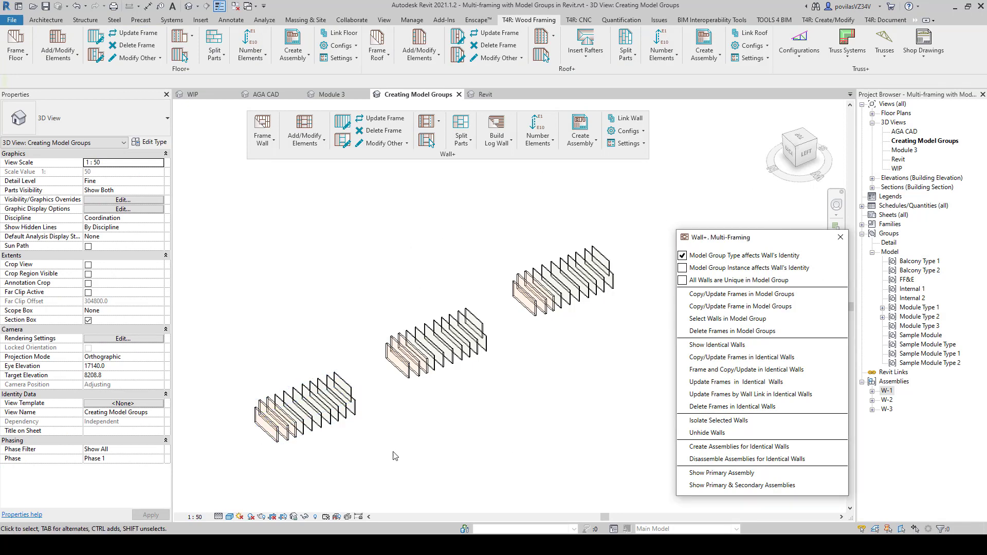
Step: Isolate two walls in each Sample Module Type 1 group and check the Level 1 group
drag(729, 236, 708, 237)
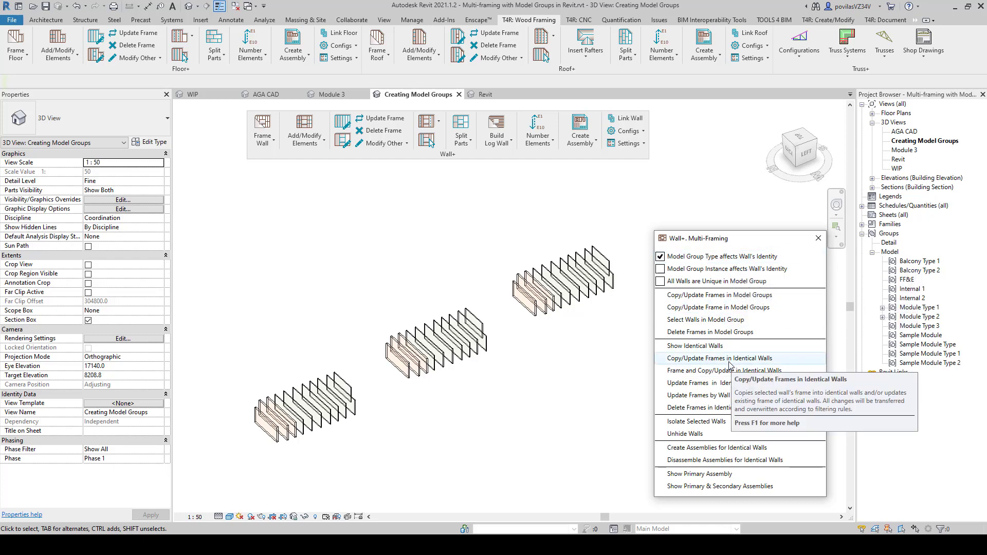
click(687, 433)
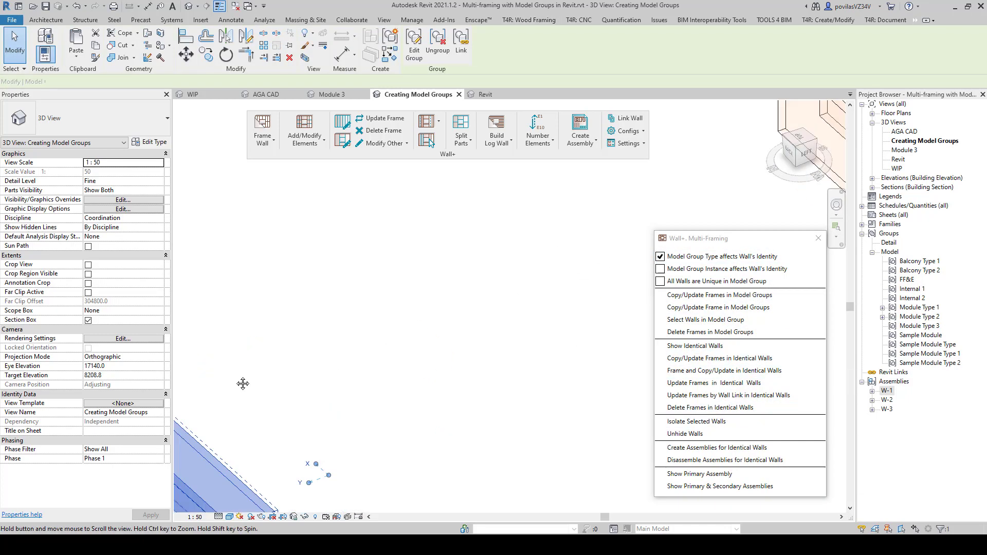
scroll(442, 319, down, 2)
middle_drag(329, 350, 720, 195)
click(319, 434)
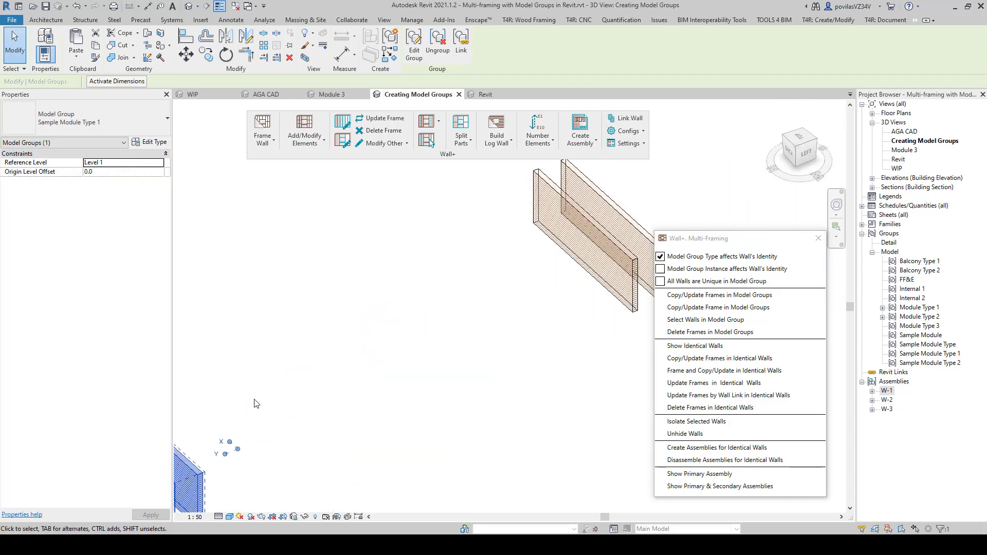
scroll(257, 406, down, 3)
click(346, 397)
scroll(347, 398, down, 1)
middle_drag(375, 381, 355, 391)
middle_drag(579, 327, 601, 313)
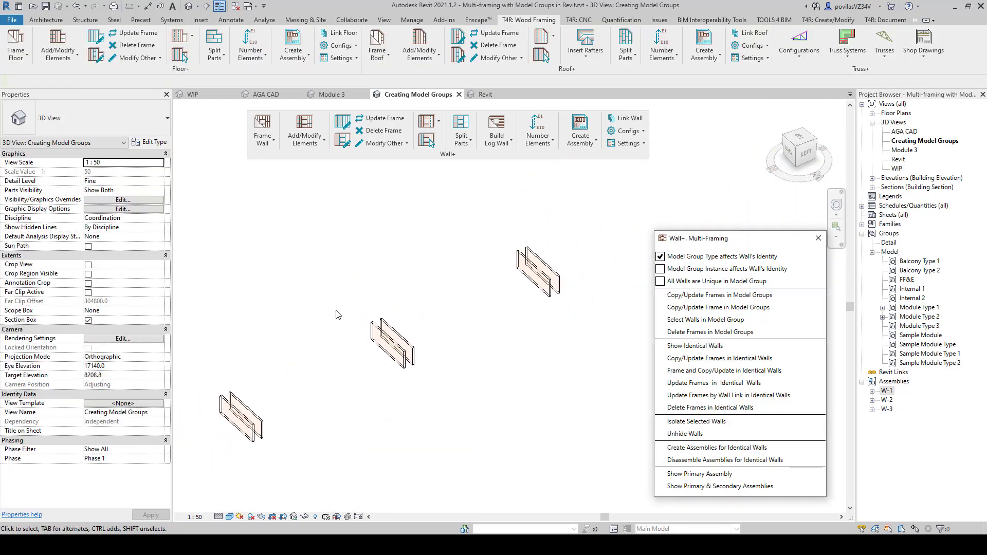
Step: Unhide all walls and show the walls identical to a Wall Type 1 wall with model group type affecting identity
click(685, 433)
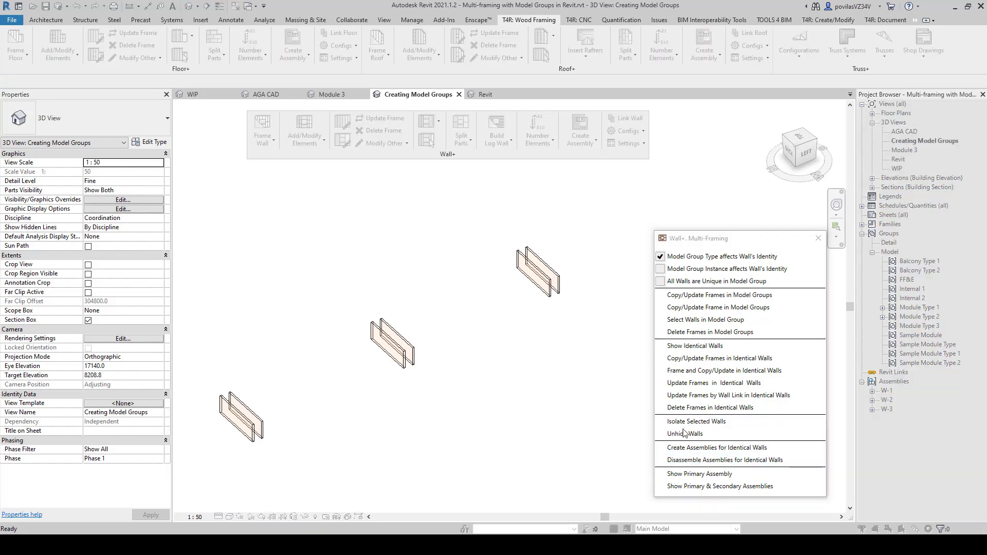
scroll(488, 424, up, 3)
middle_drag(469, 436, 445, 449)
scroll(447, 449, up, 1)
middle_drag(537, 446, 538, 421)
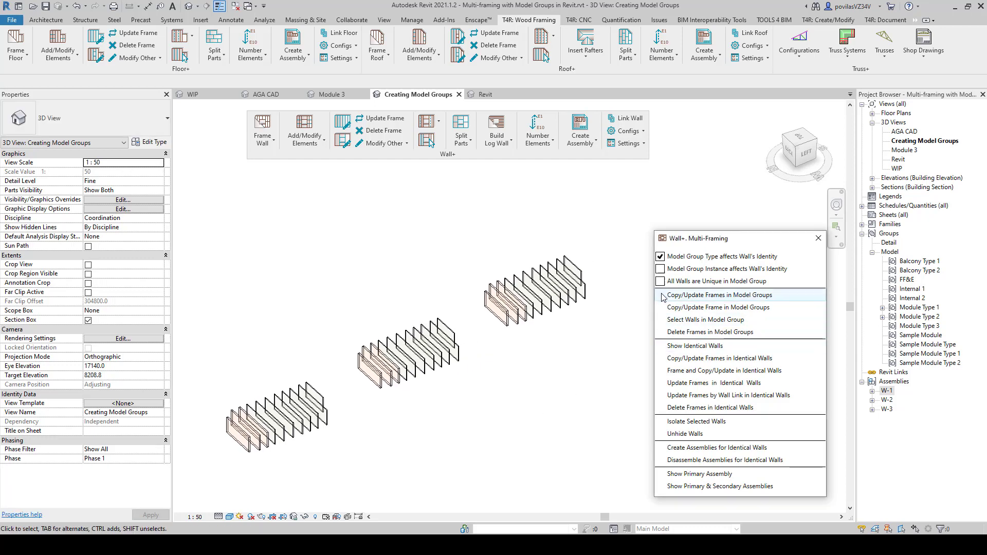
click(676, 347)
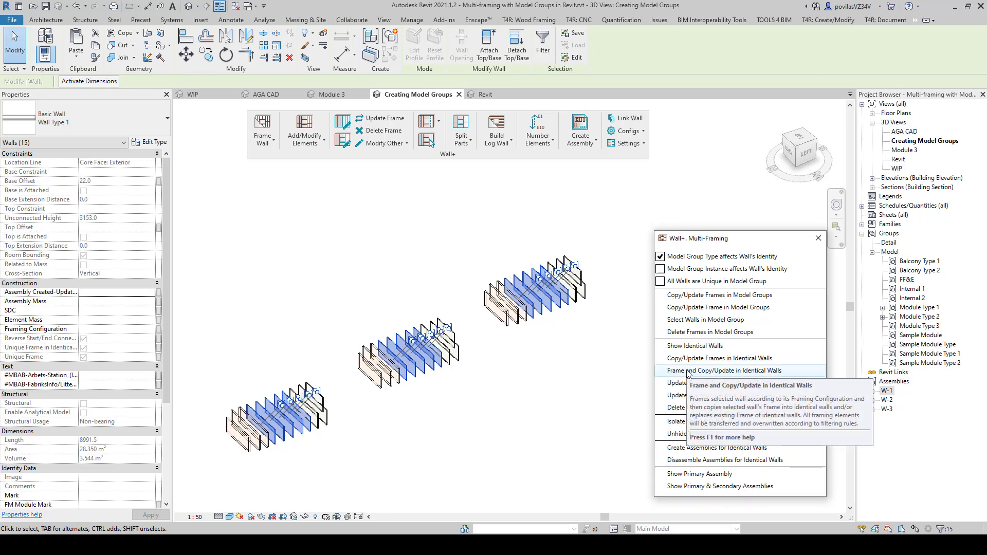
click(610, 374)
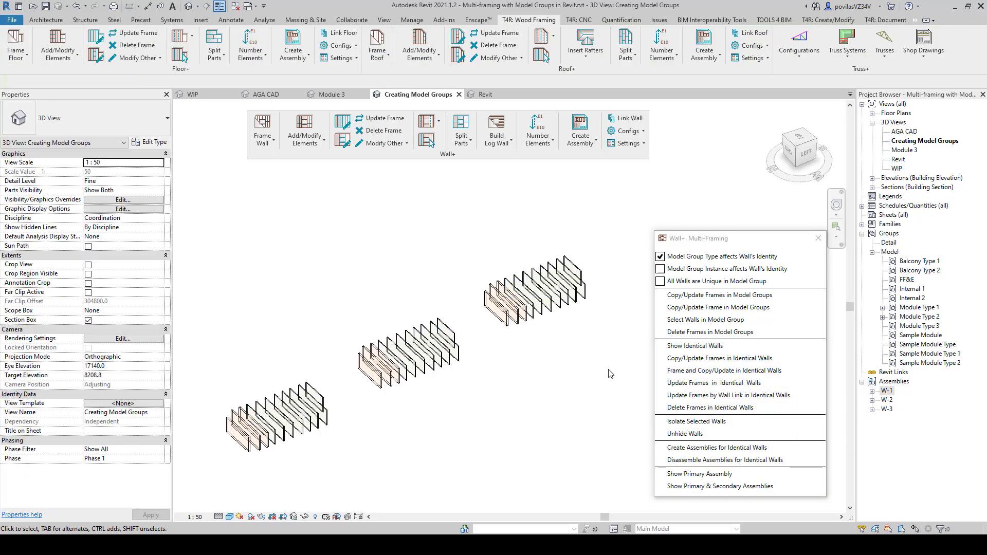
Step: Check the type properties of the Level 3 model group and copy the group to a free spot beside the original
click(535, 290)
middle_drag(535, 291, 443, 290)
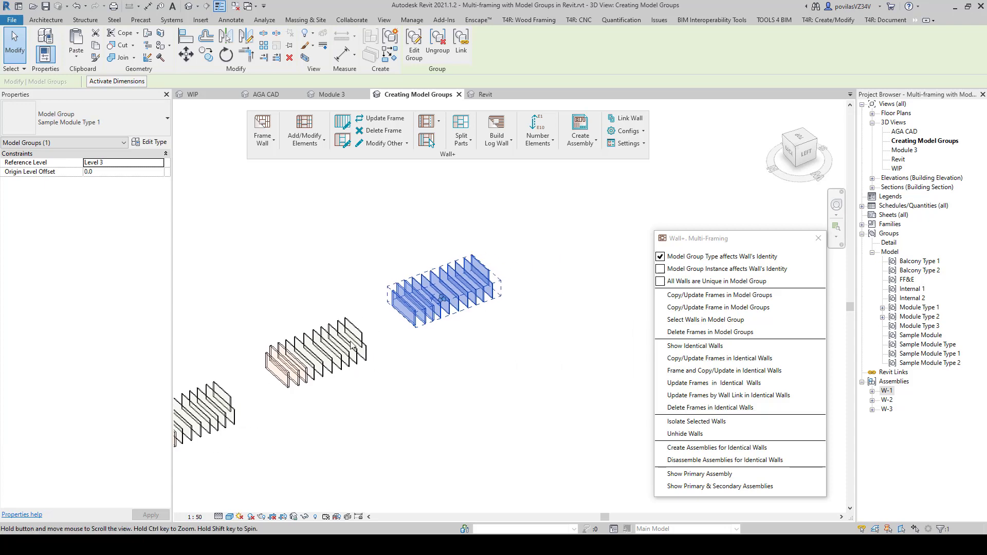
click(149, 142)
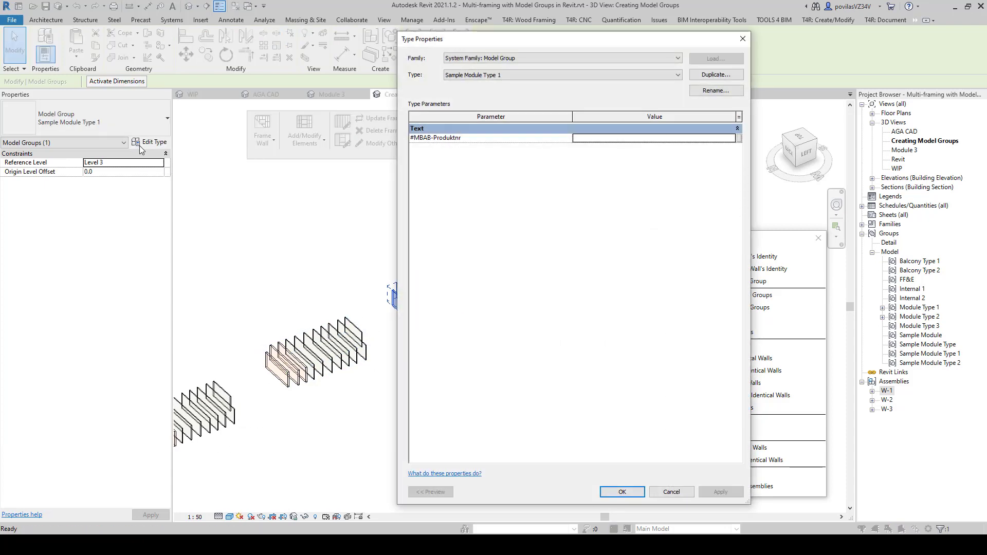
click(743, 39)
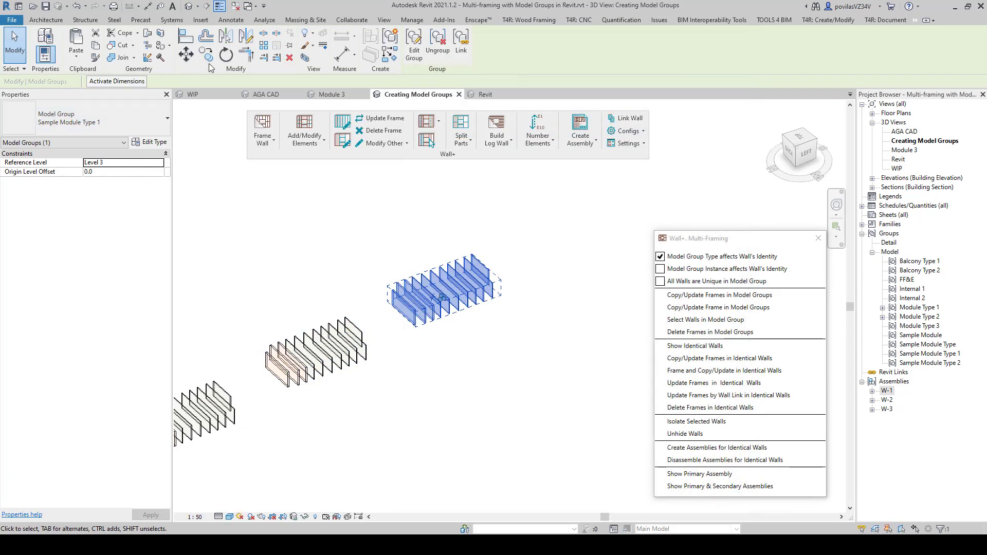
click(205, 54)
click(357, 294)
click(420, 352)
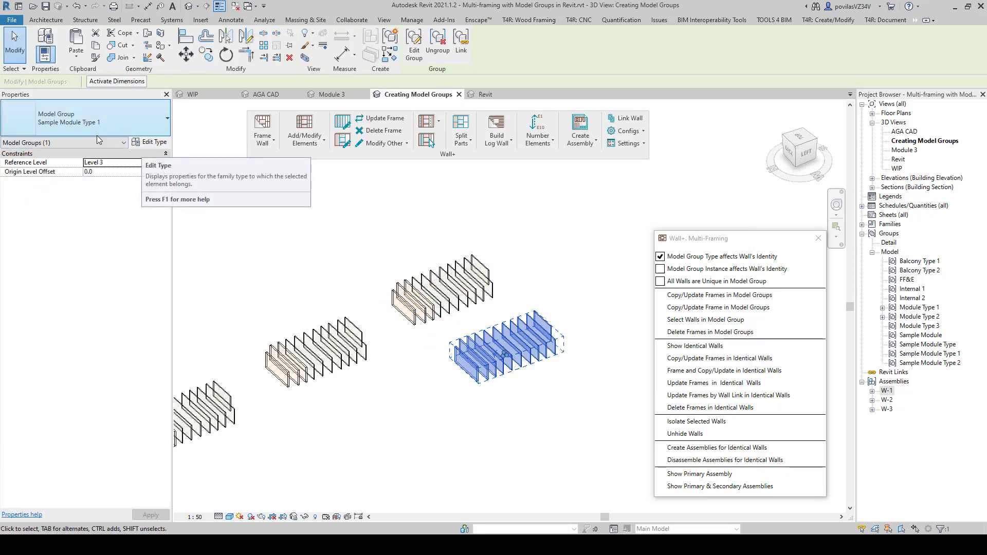
Step: Duplicate the copied group's type as Sample Module Type 1 NEW
click(149, 141)
click(716, 74)
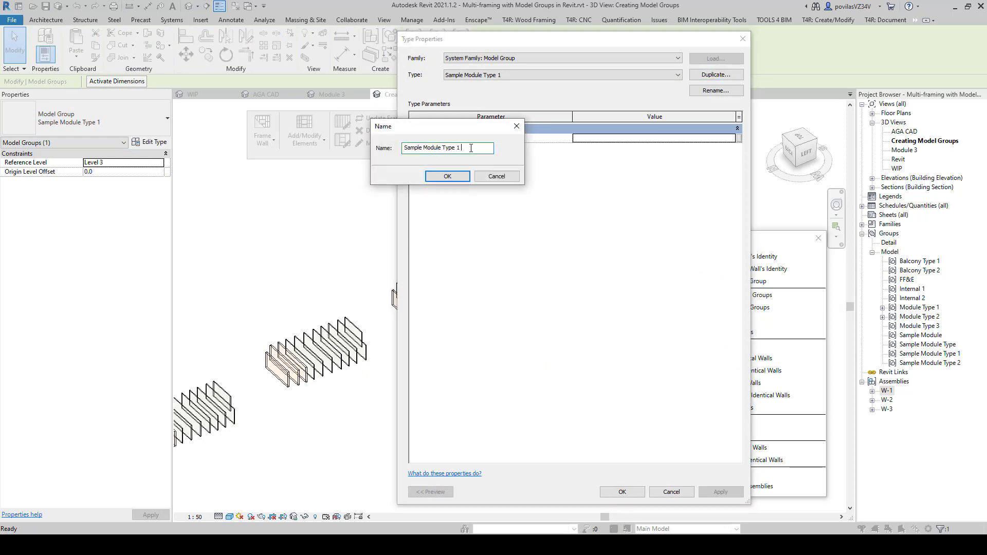
click(426, 177)
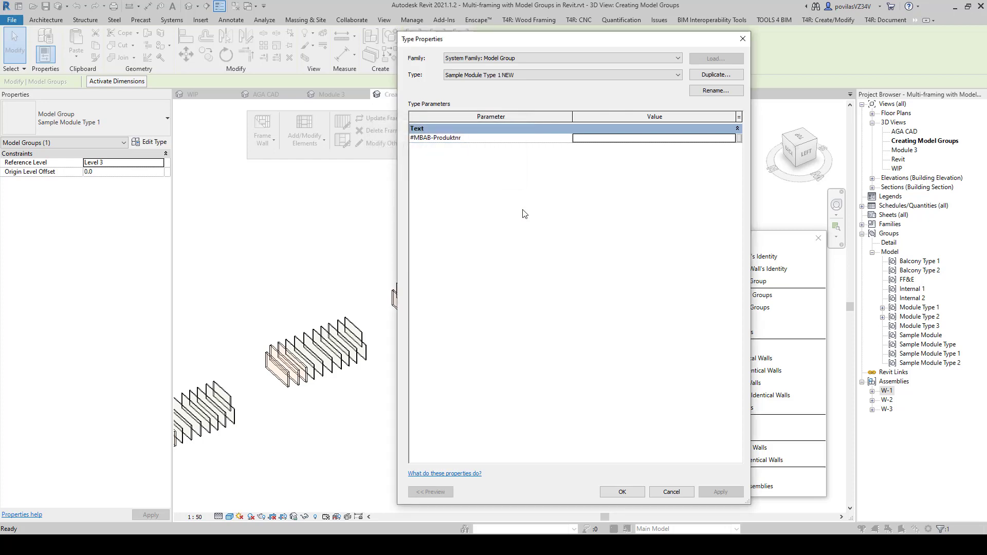
click(623, 492)
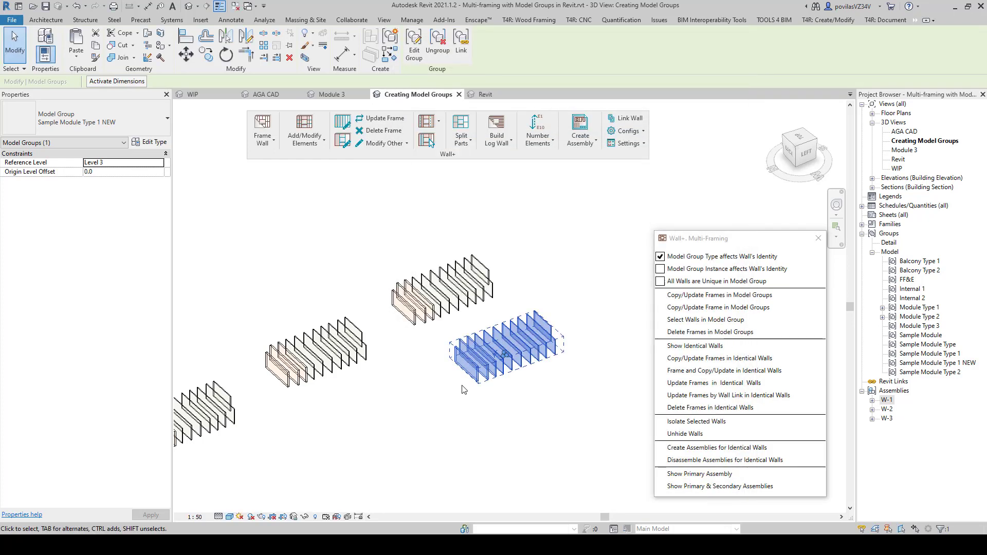
Step: Compare the types of the original and copied Level 3 groups and clear the selection
click(490, 356)
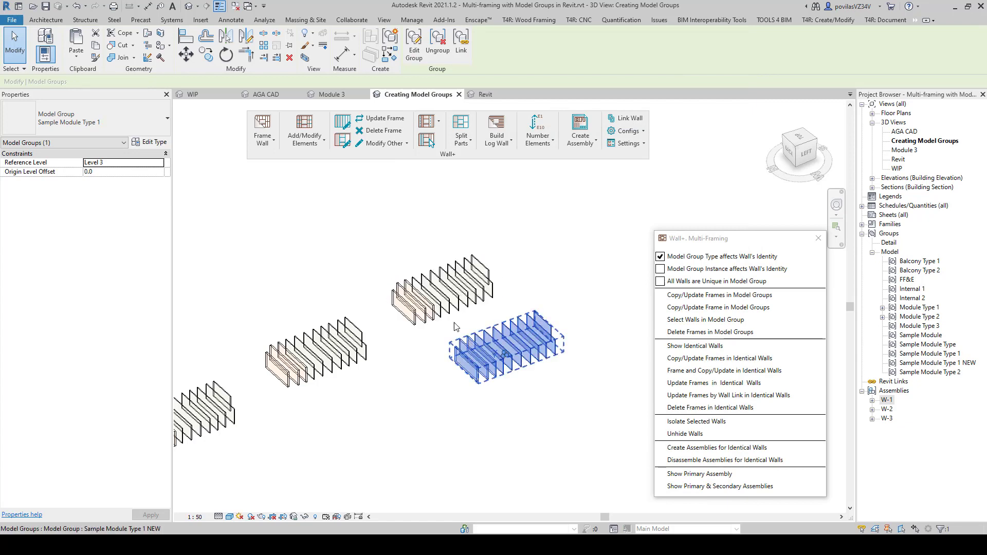
click(397, 308)
click(470, 335)
click(441, 298)
click(483, 346)
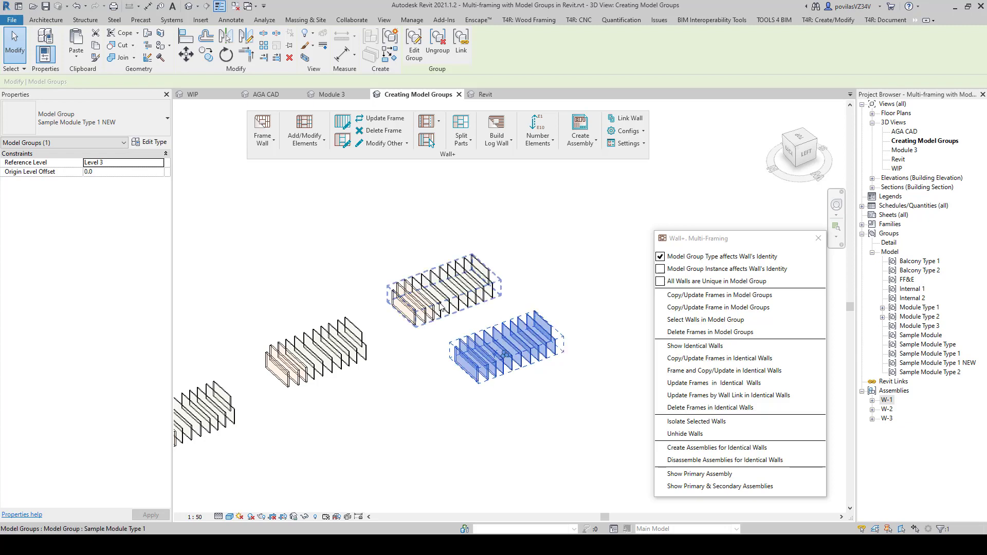
click(538, 292)
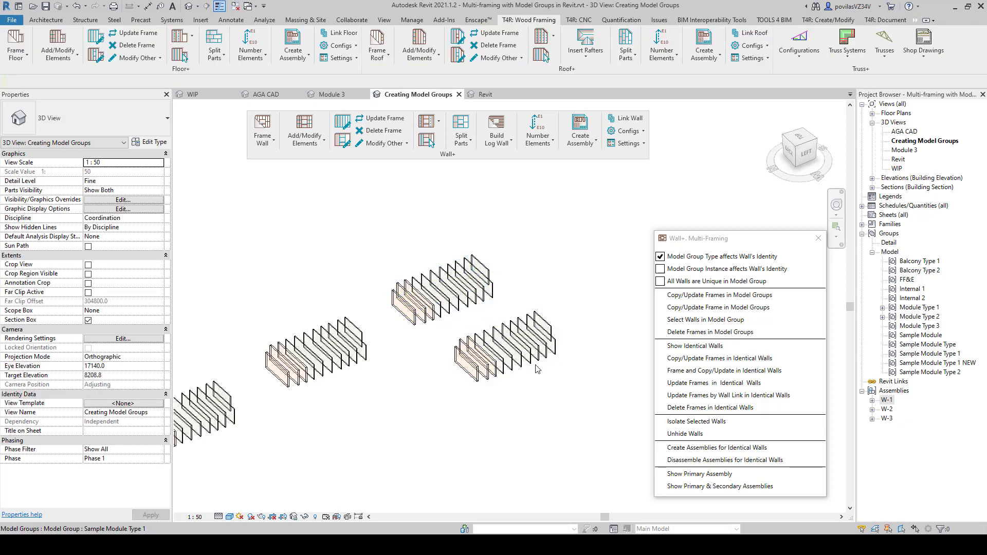
Step: Show the walls identical to a Wall Type 1 wall in the original groups and check the copied group's type properties
click(684, 345)
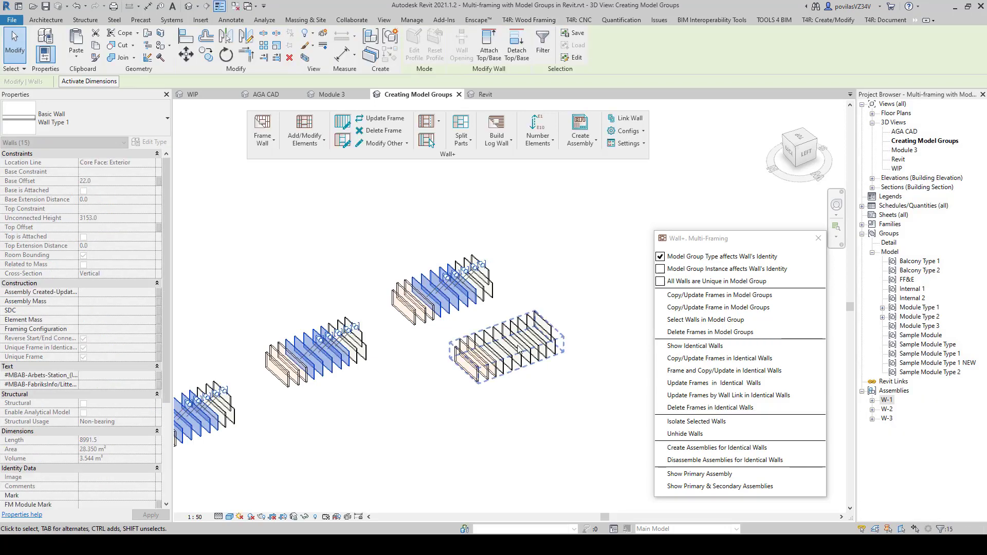
middle_drag(504, 355, 514, 354)
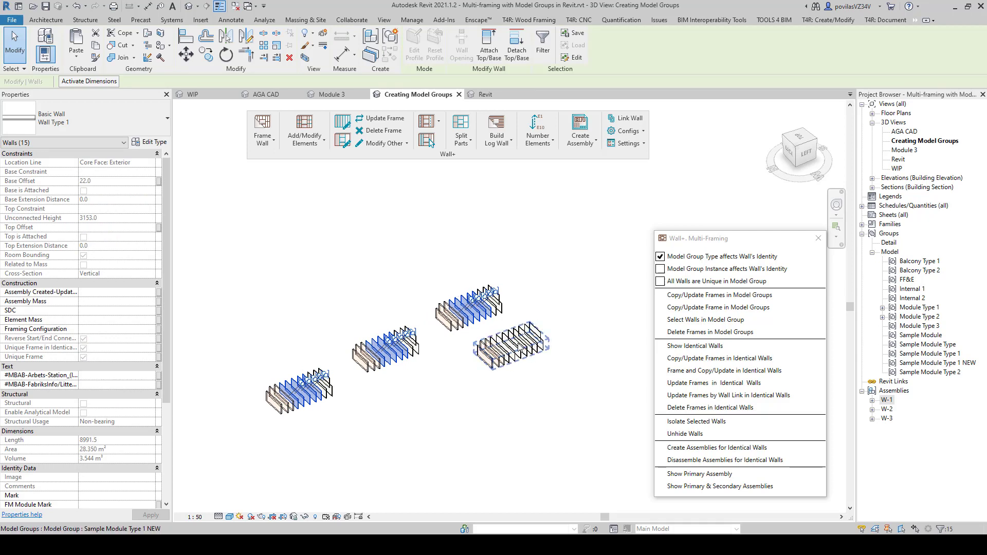
click(546, 360)
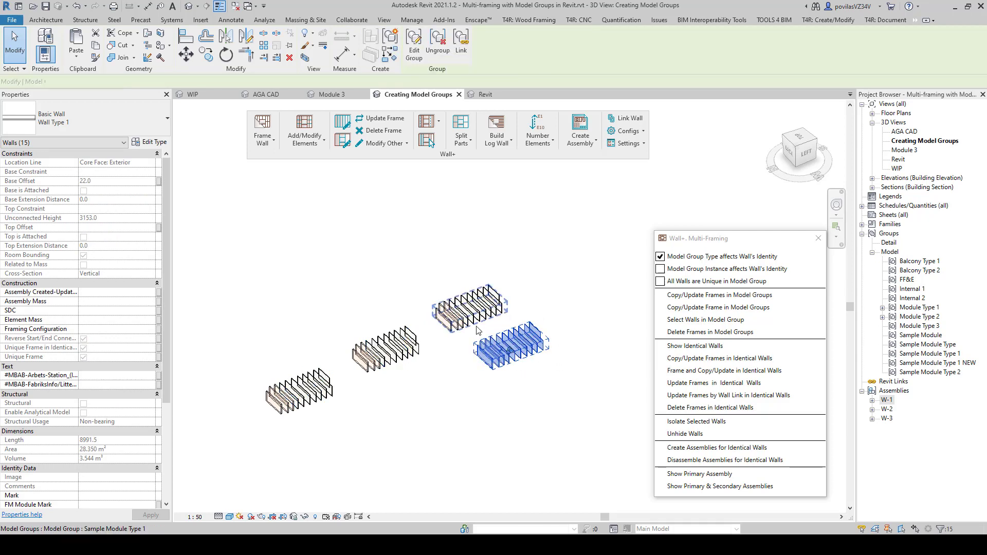
click(150, 142)
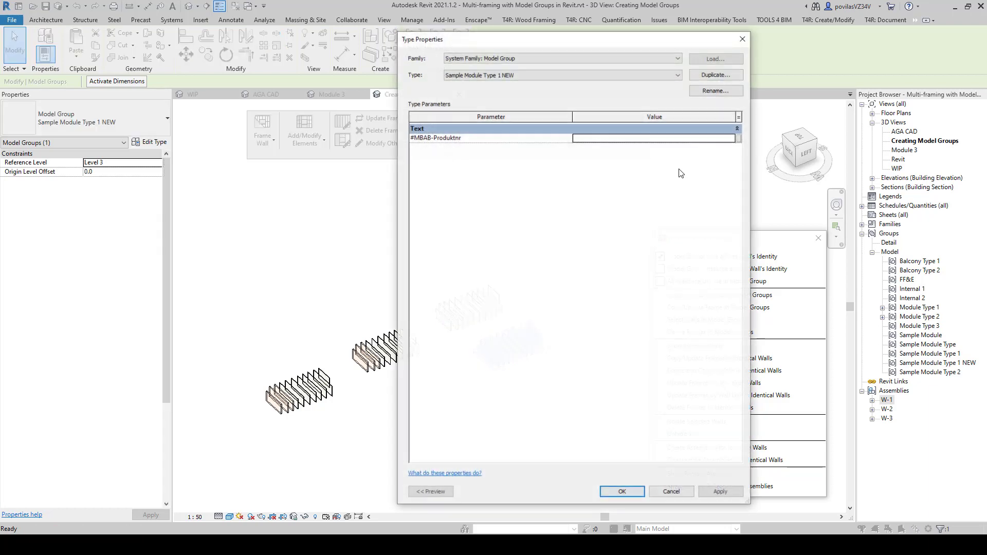
click(743, 38)
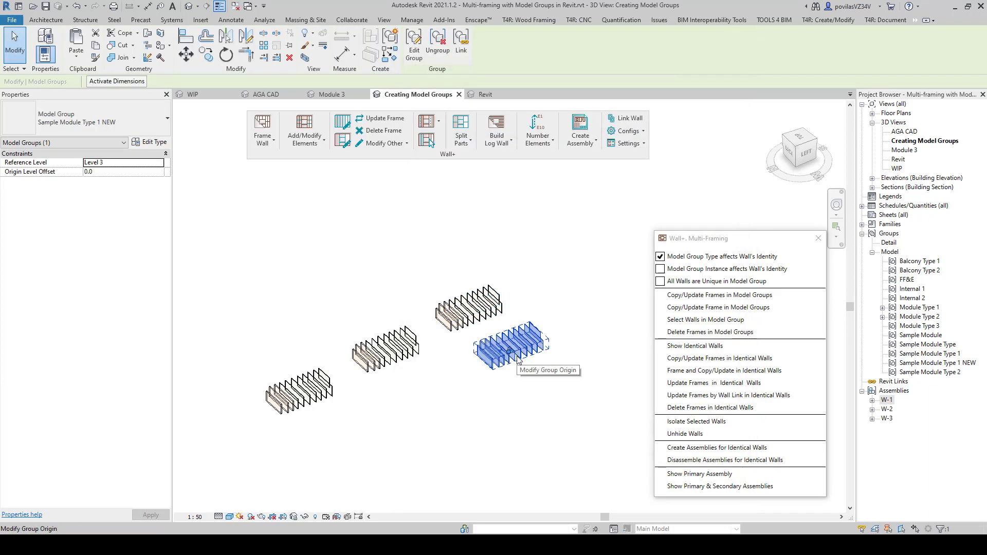
click(519, 376)
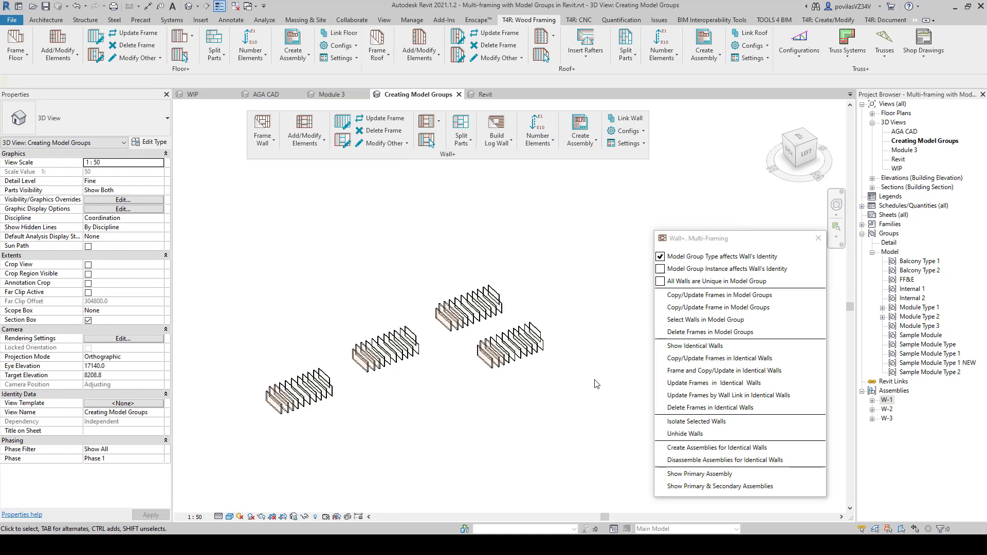
Step: Select the Level 1 instance of the Sample Module Type 1 model group
click(303, 396)
scroll(302, 399, up, 5)
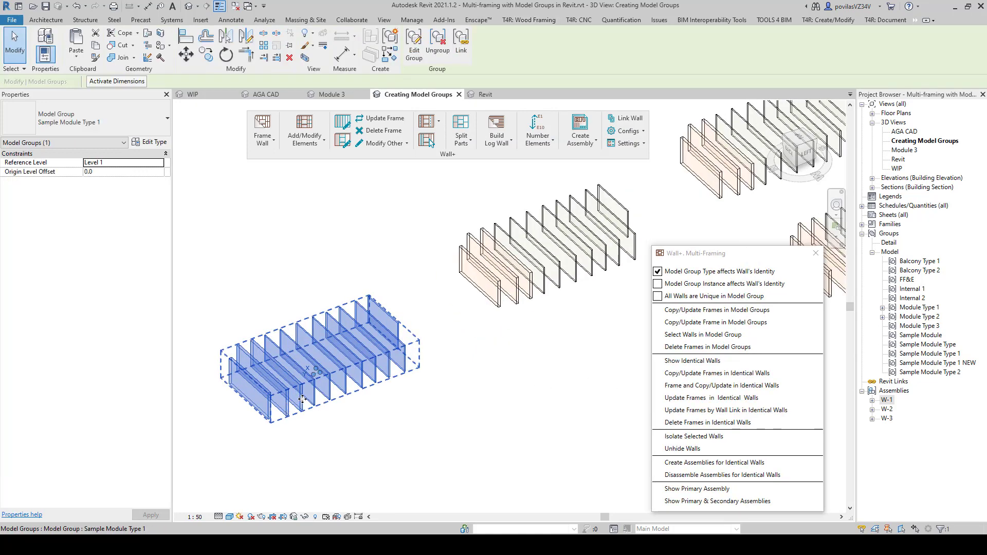
scroll(303, 399, down, 4)
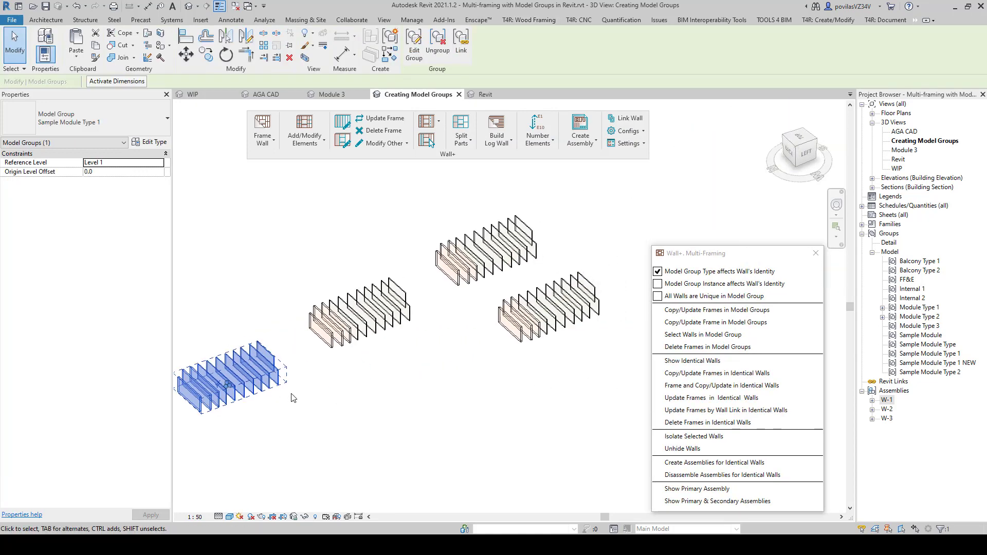
scroll(303, 396, down, 2)
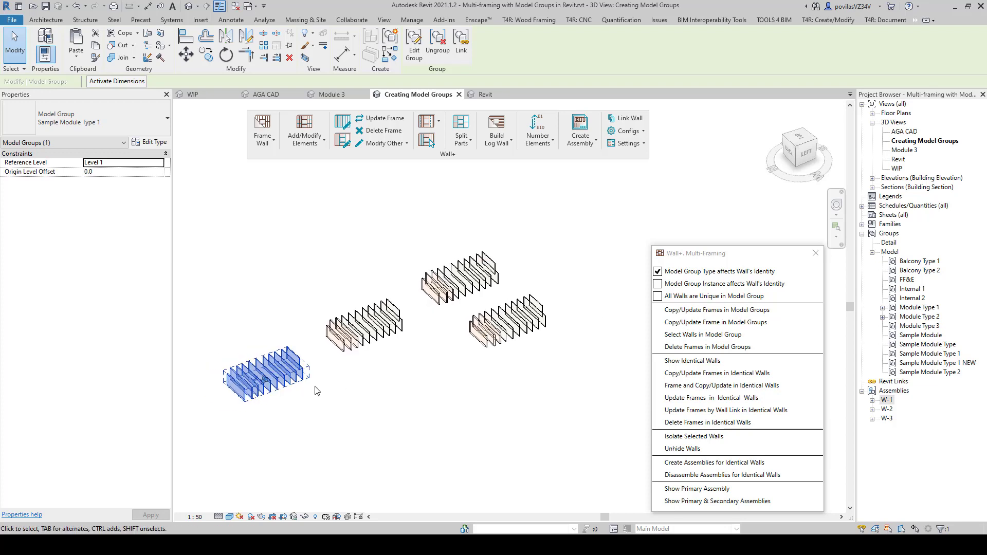
Step: Delete the Level 3 Sample Module Type 1 NEW model group instance, leaving the three original groups
click(323, 395)
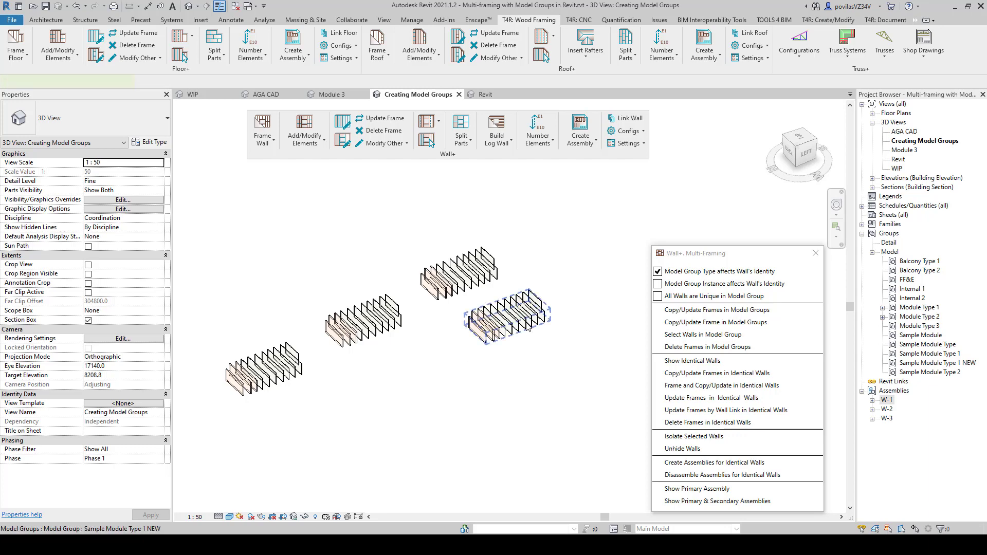
click(517, 327)
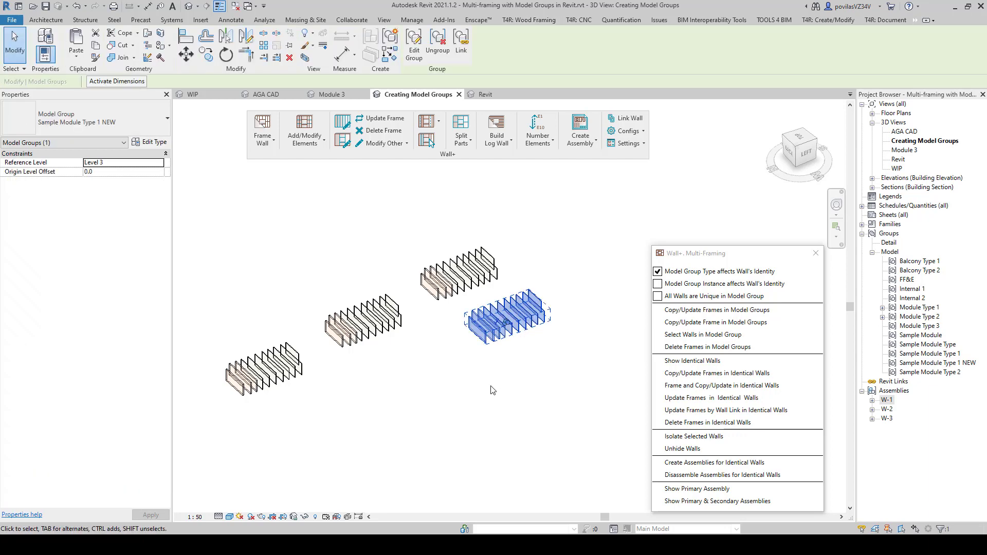
click(480, 366)
middle_drag(471, 369, 474, 357)
click(516, 317)
click(436, 316)
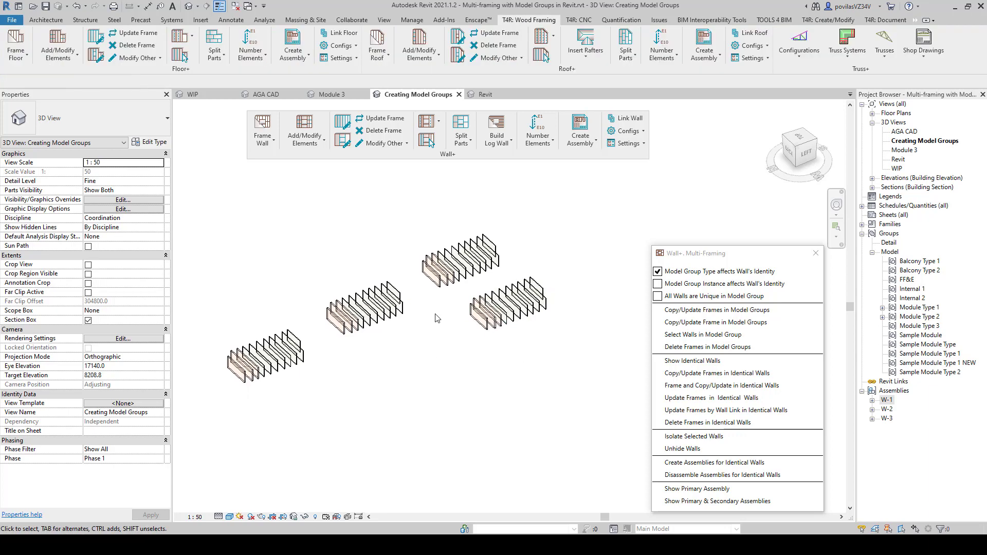
click(515, 314)
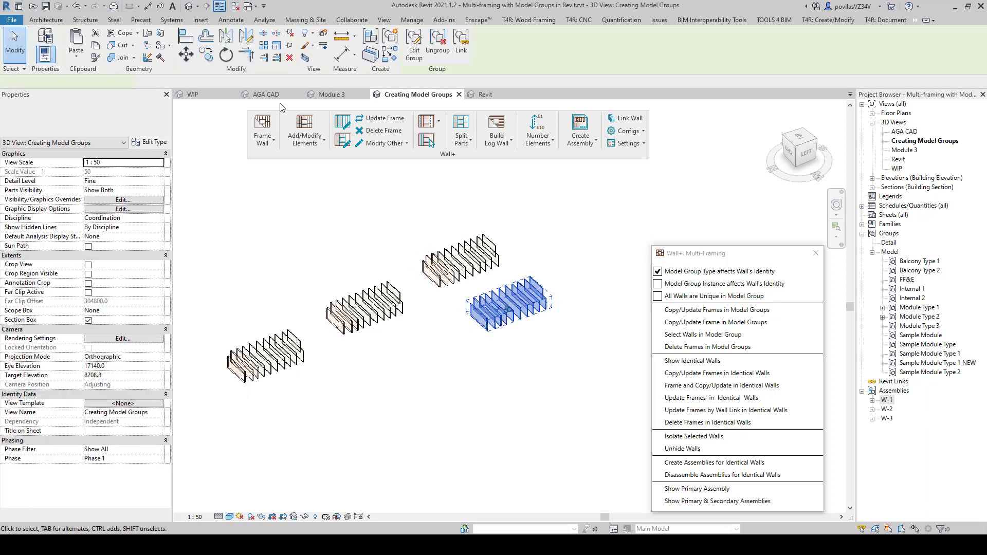
click(290, 59)
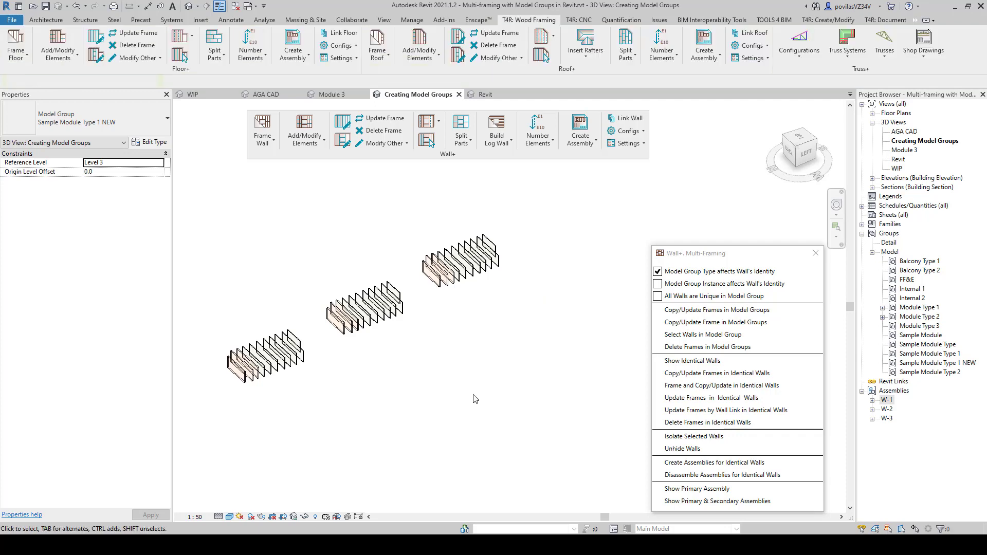
Step: Frame a Wall Type 1 wall in the Level 1 group, assigning its missing framing configuration, and carry the frame into the identical walls
scroll(285, 274, up, 3)
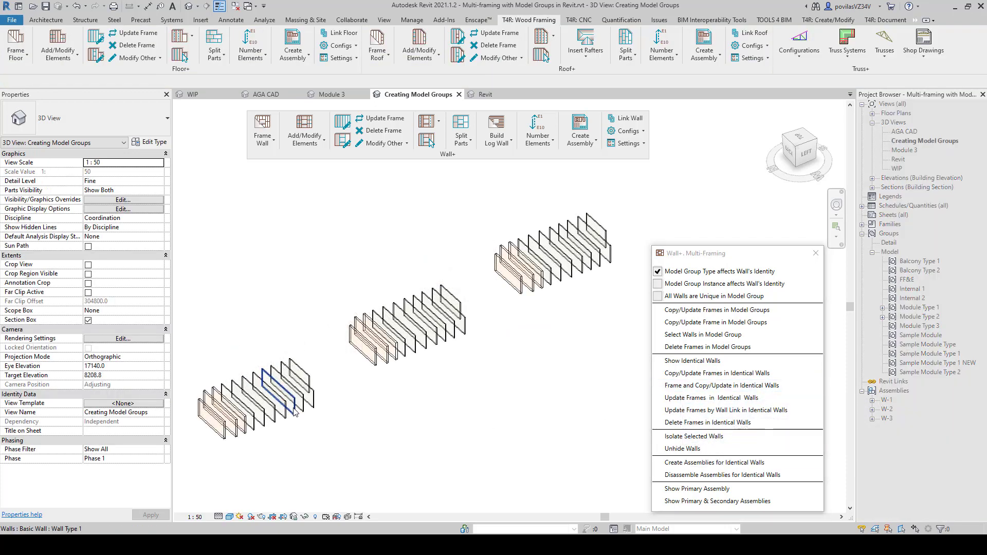
click(295, 412)
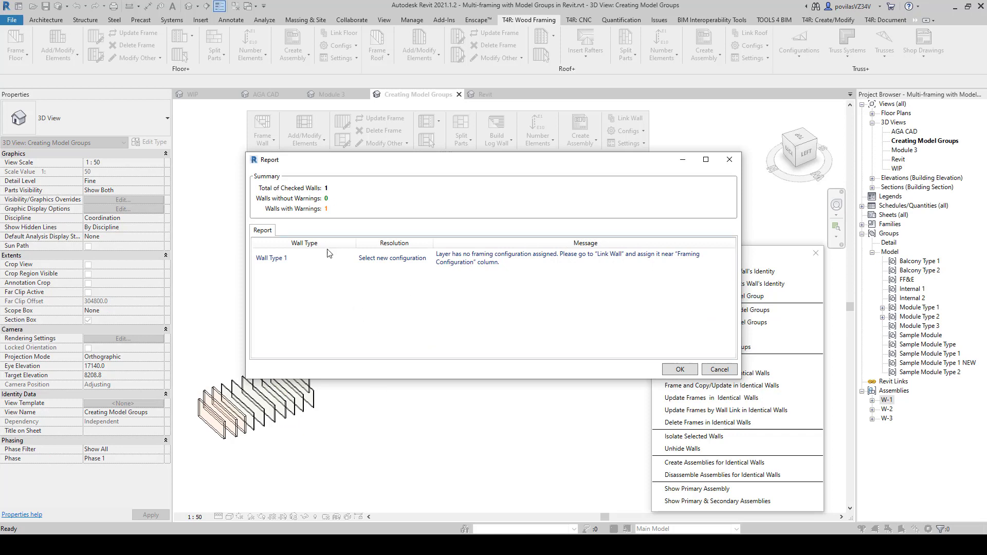
click(689, 371)
click(457, 270)
click(452, 292)
click(486, 289)
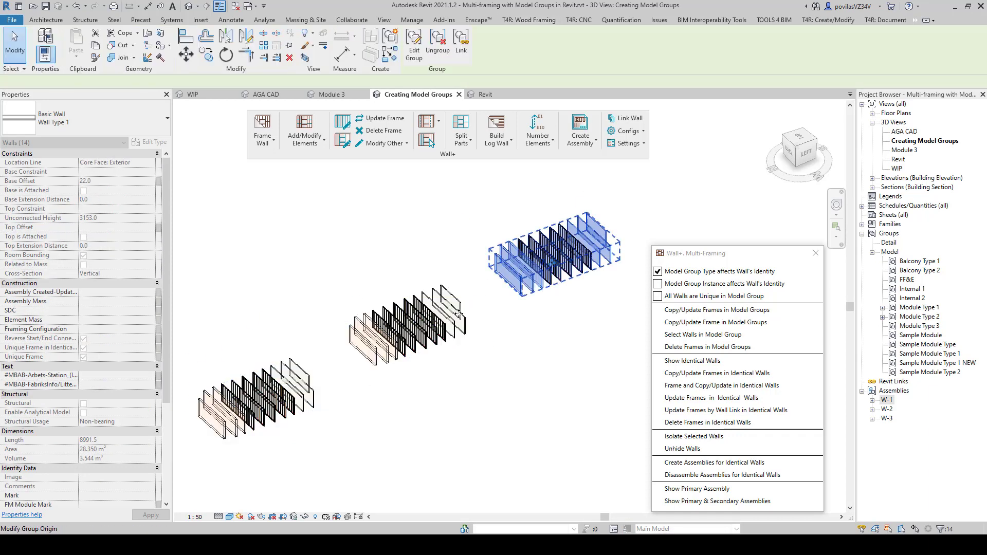
click(513, 417)
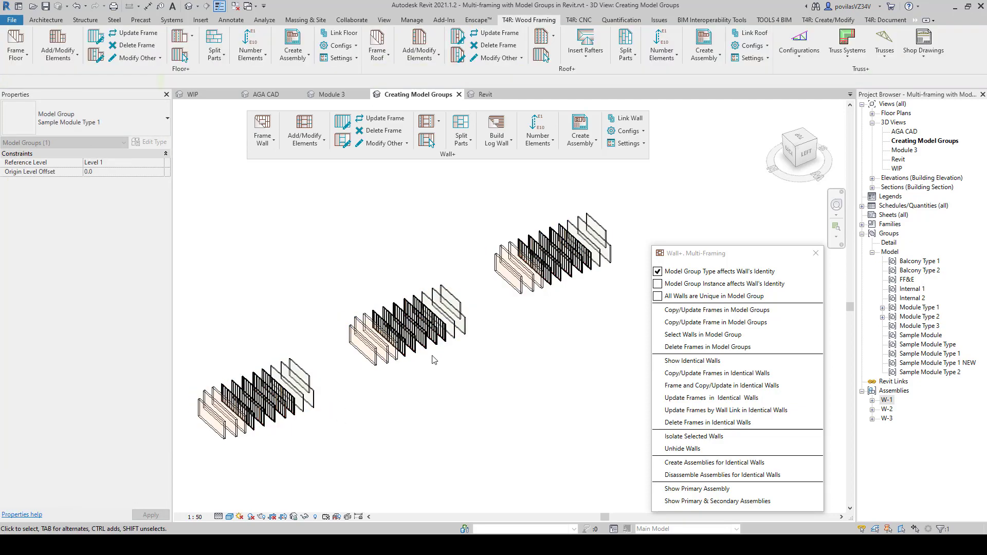
Step: Make the model group instance affect wall identity and show the walls identical to the Level 1 group's External Wall Type 3 wall
scroll(265, 426, up, 6)
middle_drag(304, 399, 478, 415)
scroll(494, 404, down, 8)
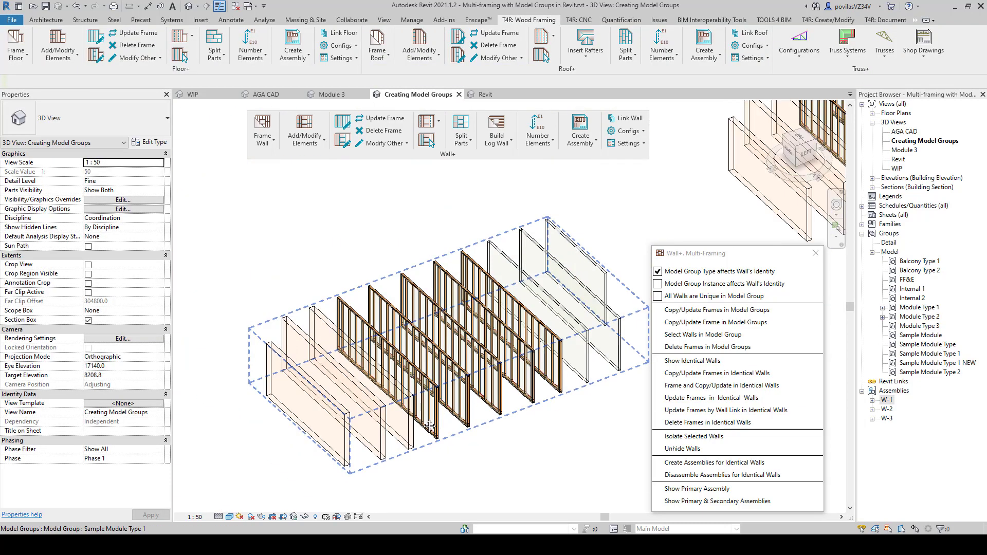
scroll(504, 397, down, 5)
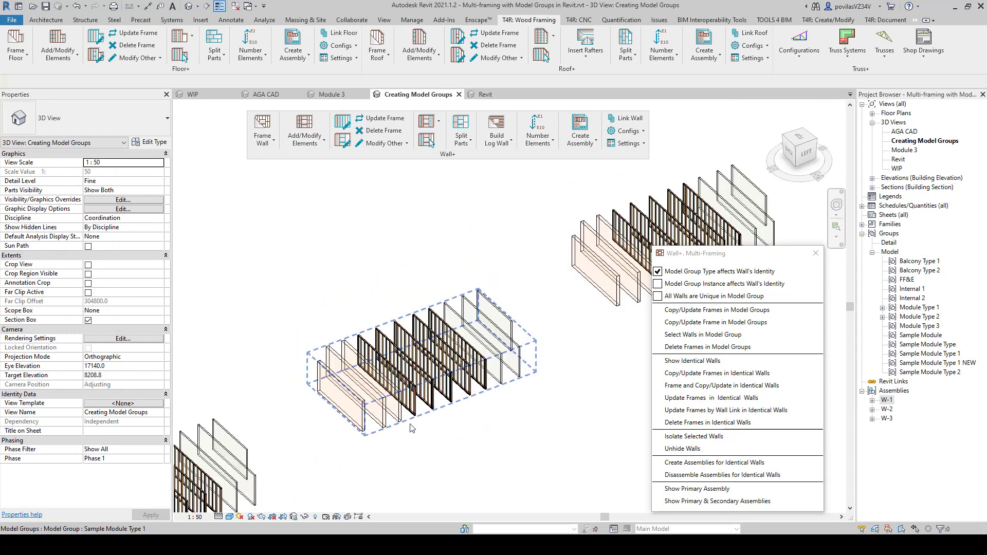
scroll(375, 432, up, 4)
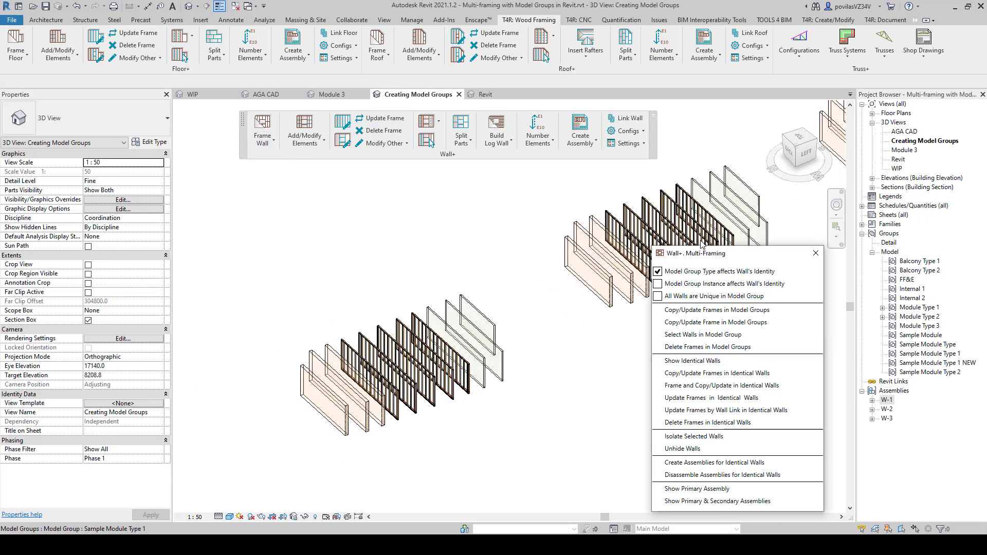
click(659, 284)
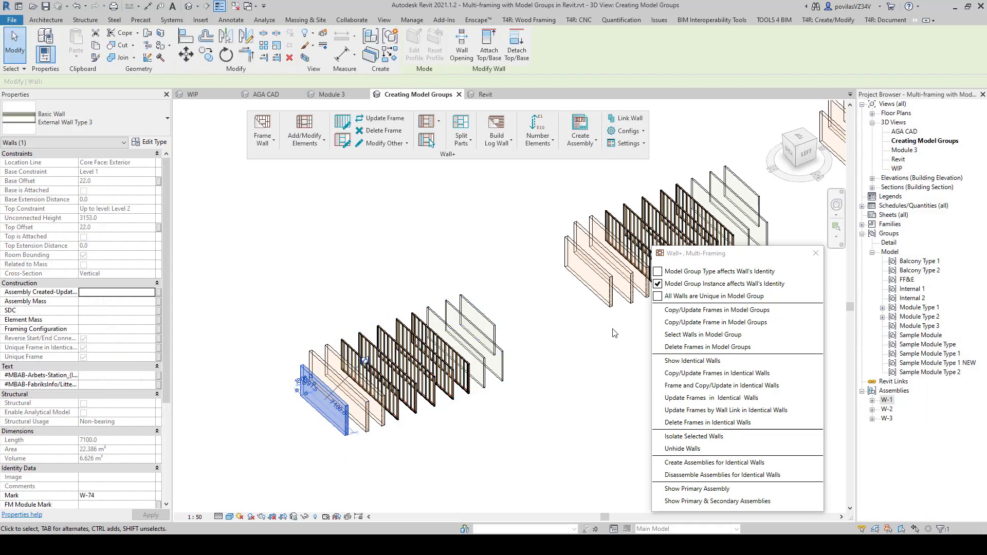
click(659, 283)
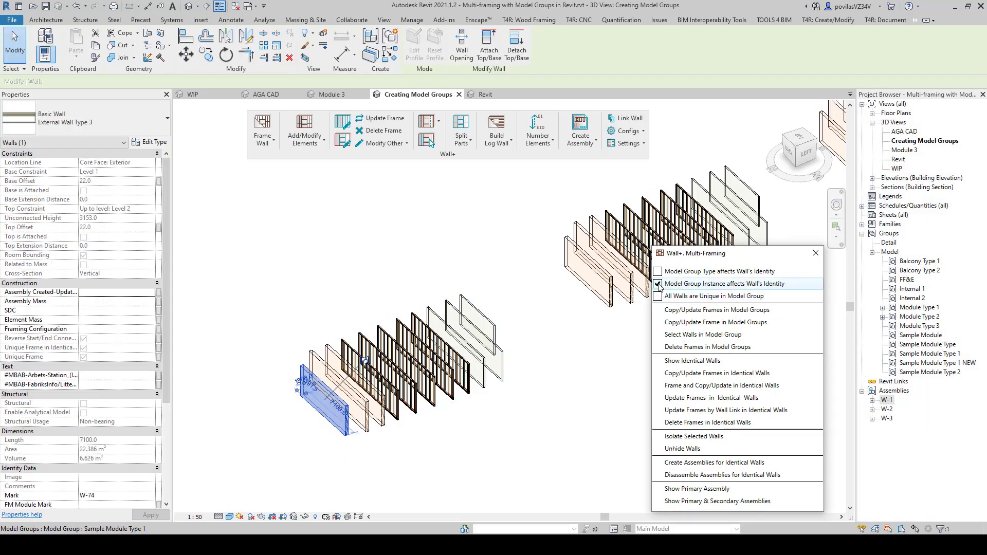
click(666, 361)
Step: Show the walls identical to an Internal Wall Type 1 wall in the Level 1 group, with the group instance affecting identity
click(657, 285)
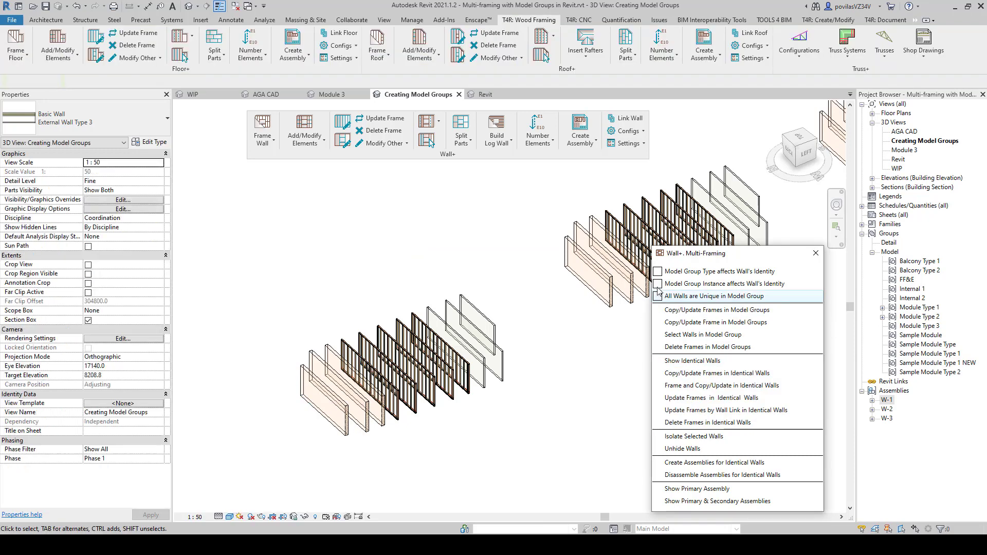
click(692, 361)
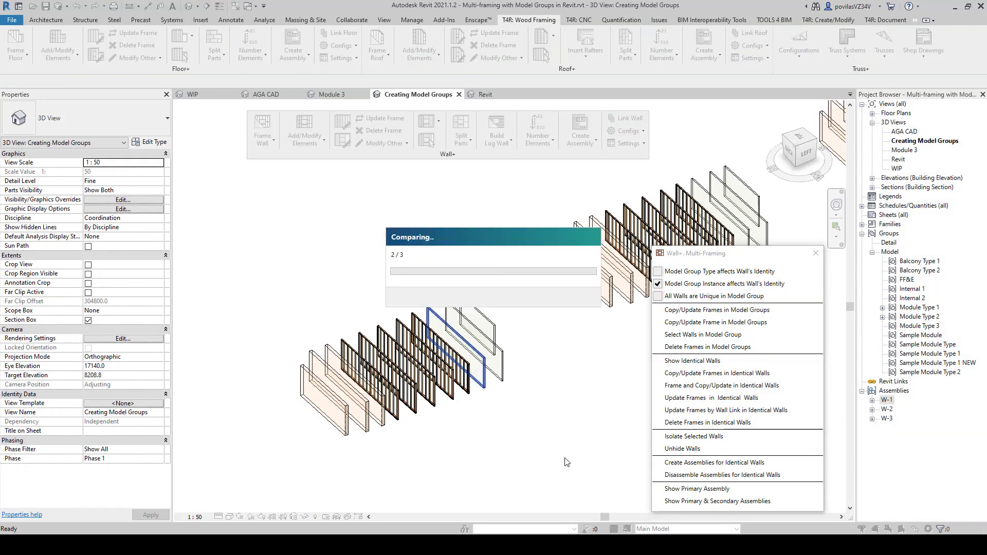
middle_drag(518, 317, 440, 325)
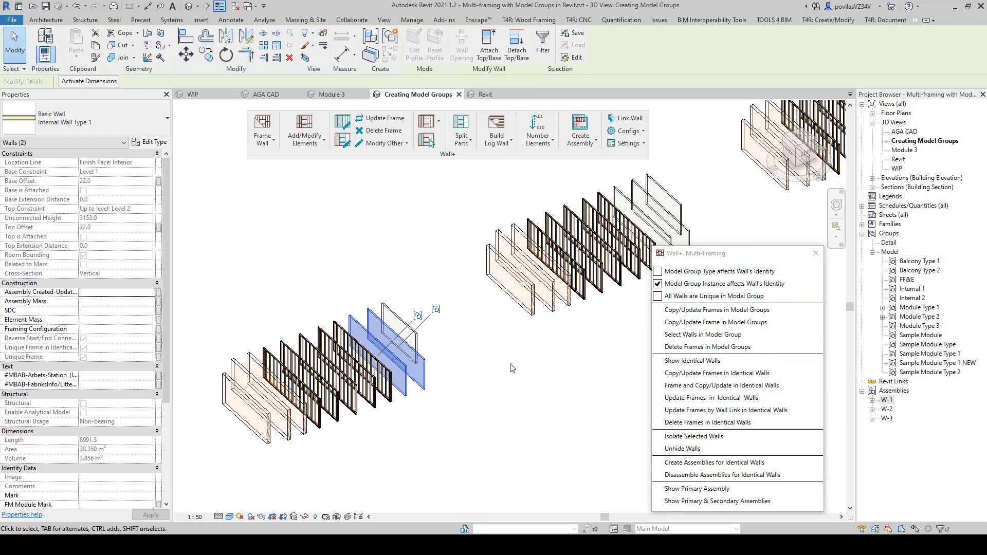
middle_drag(509, 364, 466, 375)
scroll(466, 374, up, 1)
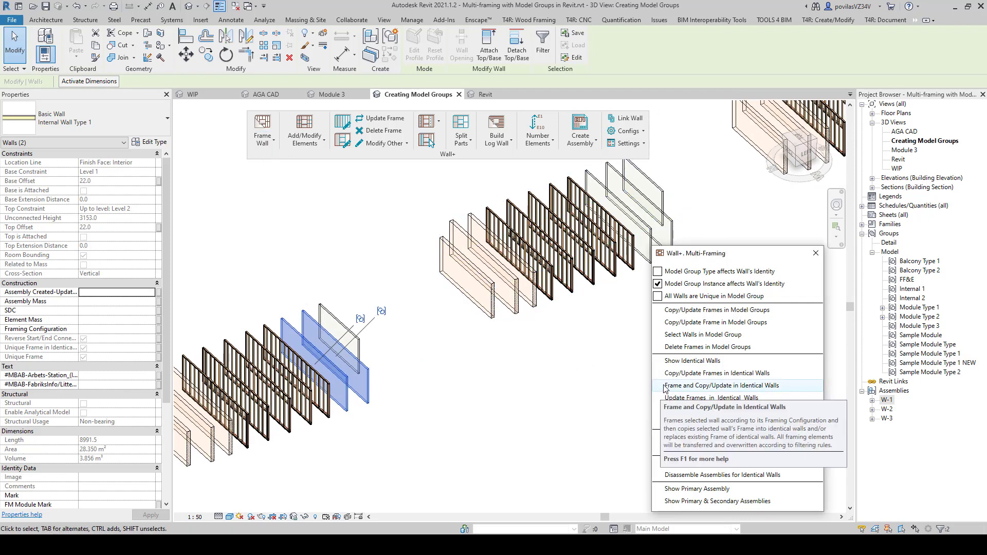
Step: Frame the two selected Internal Wall Type 1 walls and run Copy/Update Frames in Identical Walls from one of them
click(263, 143)
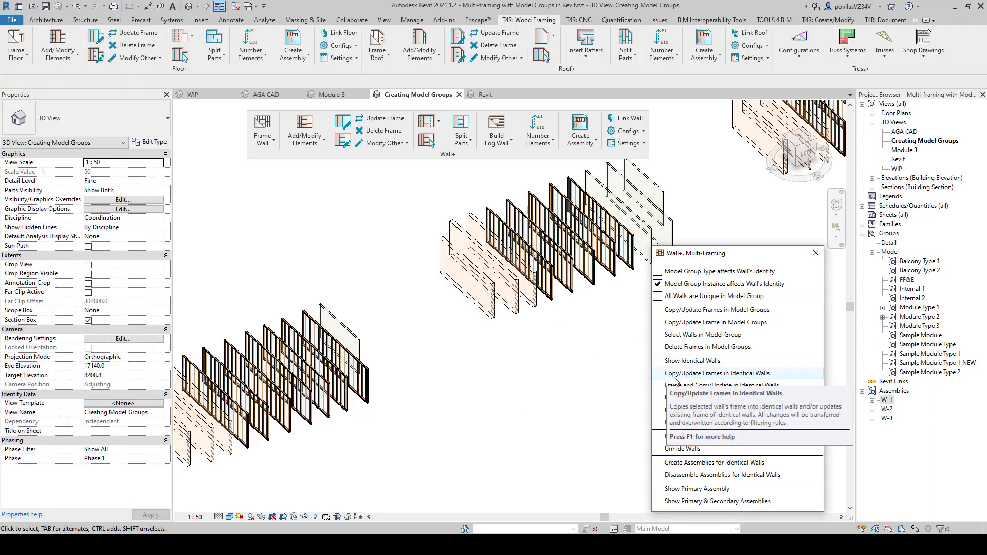
click(676, 378)
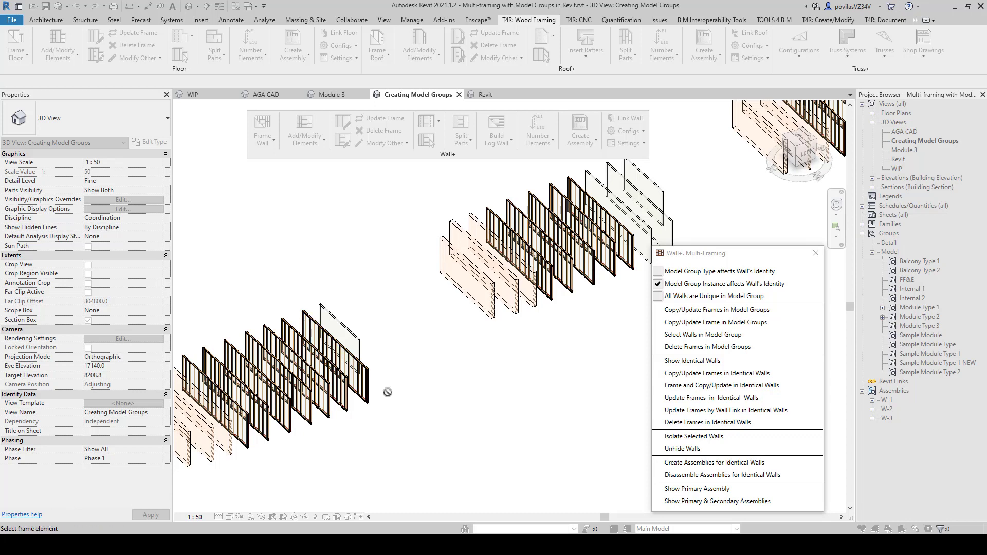
click(332, 355)
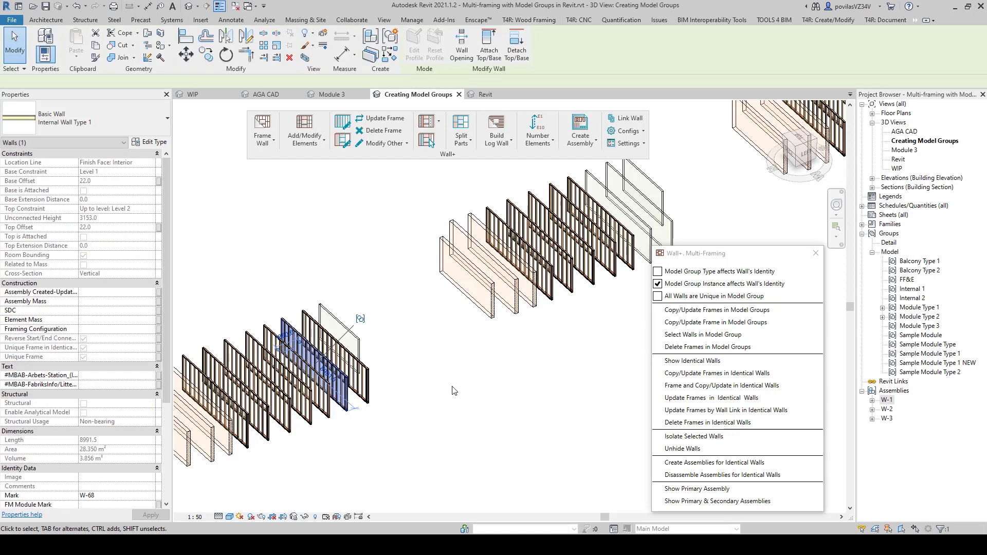
click(453, 391)
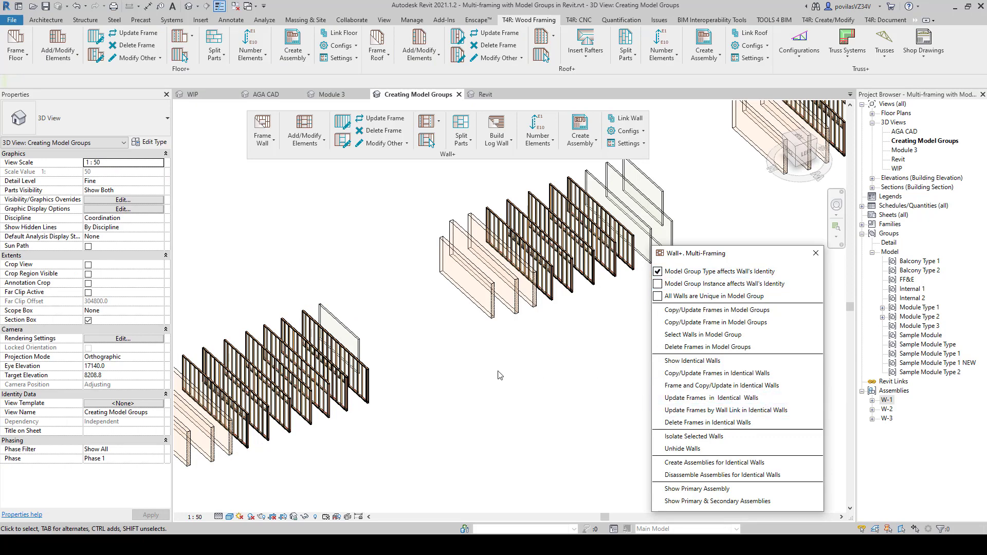
Step: Copy the Internal Wall Type 1 frame into identical walls across all groups, with the model group type affecting wall identity
click(684, 398)
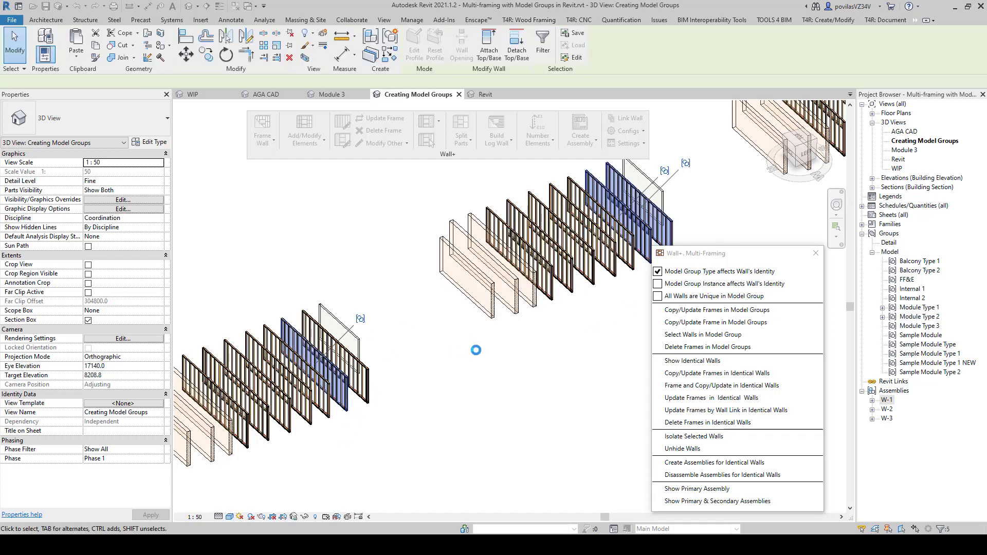
scroll(476, 355, down, 4)
click(413, 371)
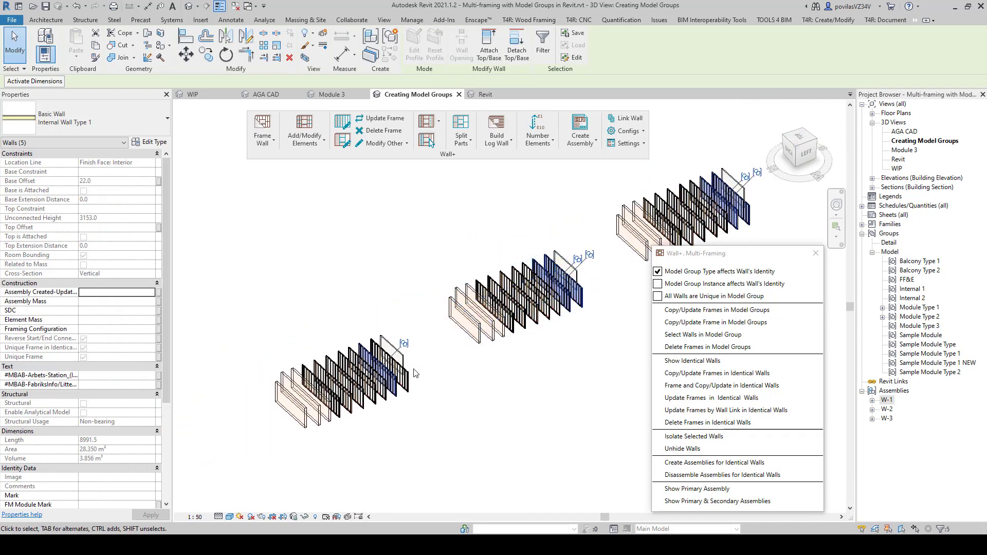
scroll(581, 338, up, 3)
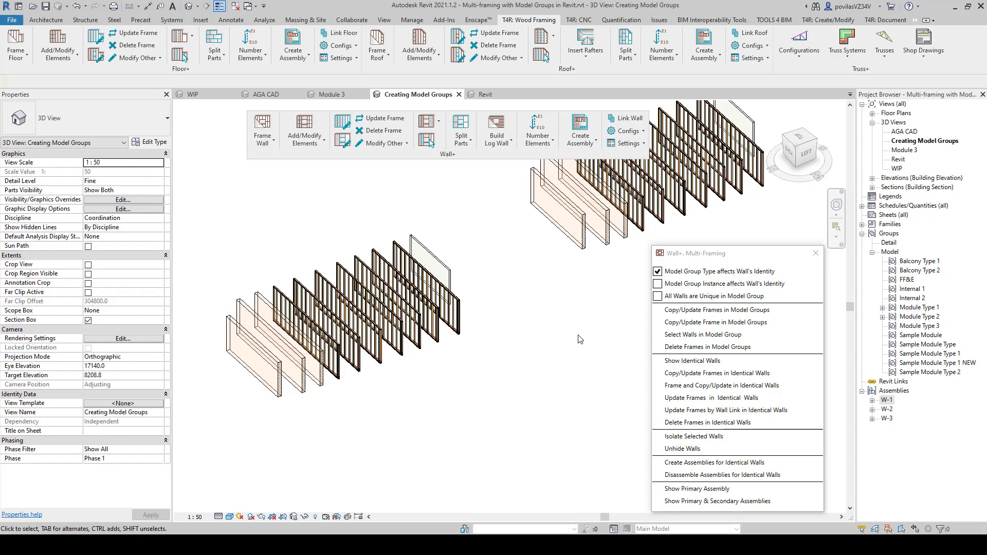
Step: Select all walls in the Level 1 Sample Module Type 1 group and delete their frames
scroll(578, 337, down, 4)
scroll(555, 394, up, 1)
middle_drag(579, 337, 518, 379)
scroll(514, 370, up, 3)
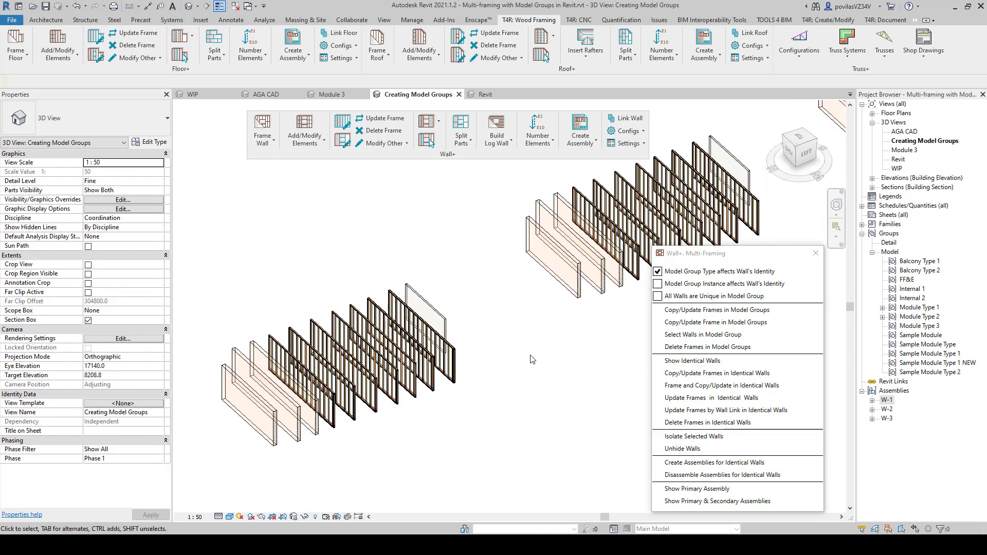
click(451, 379)
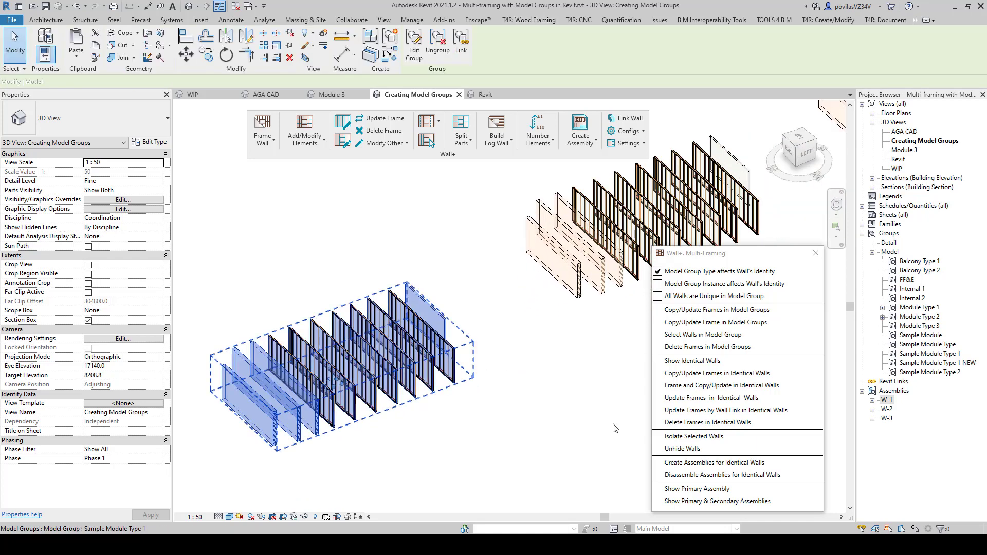
click(684, 335)
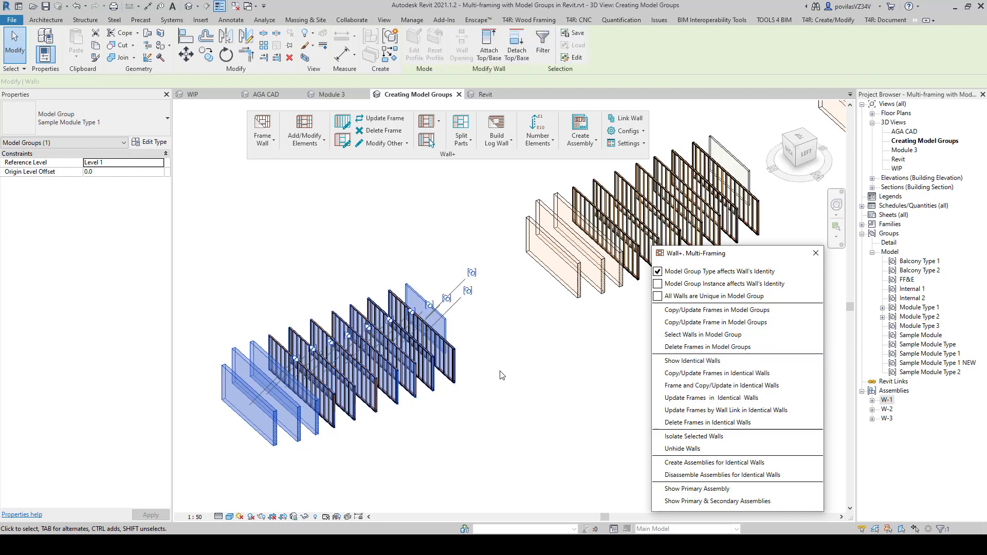
click(389, 132)
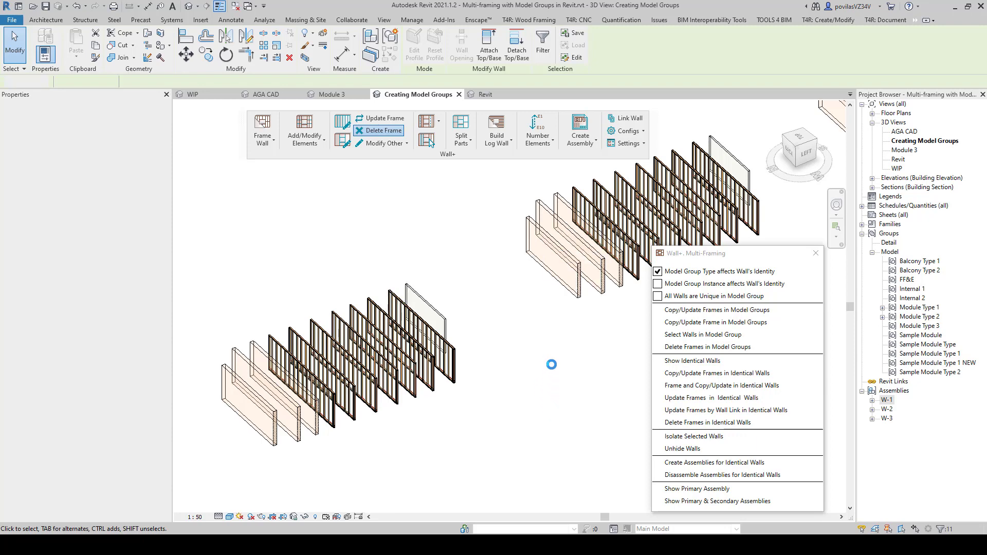
Step: Select the walls of the other two Sample Module Type 1 groups together and delete their frames
scroll(558, 368, down, 2)
middle_drag(558, 367, 329, 455)
click(356, 414)
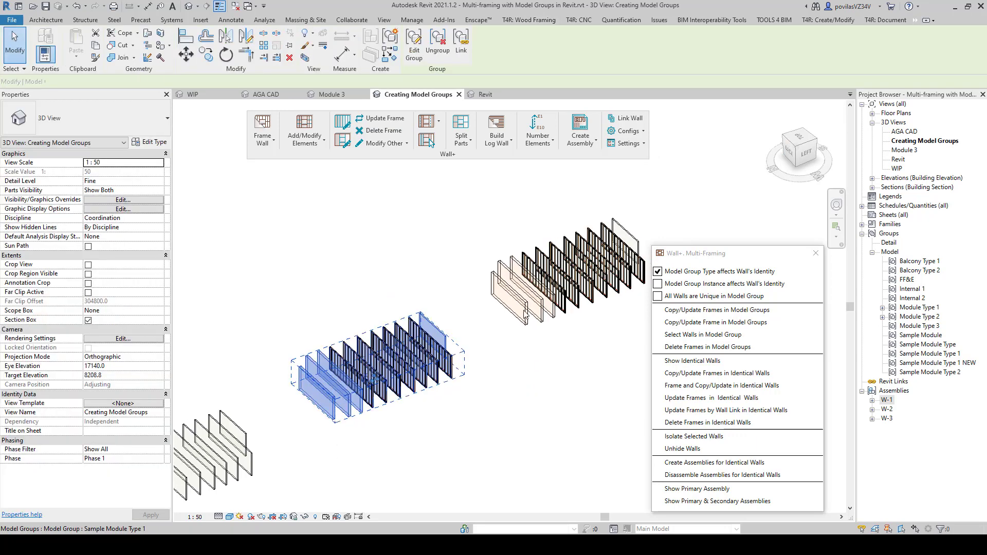
ctrl+click(618, 327)
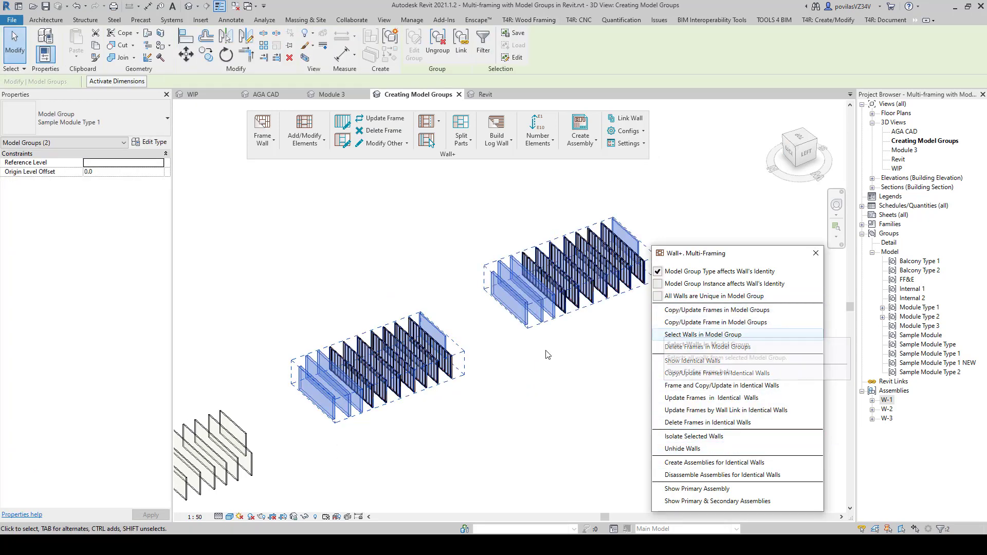
click(381, 130)
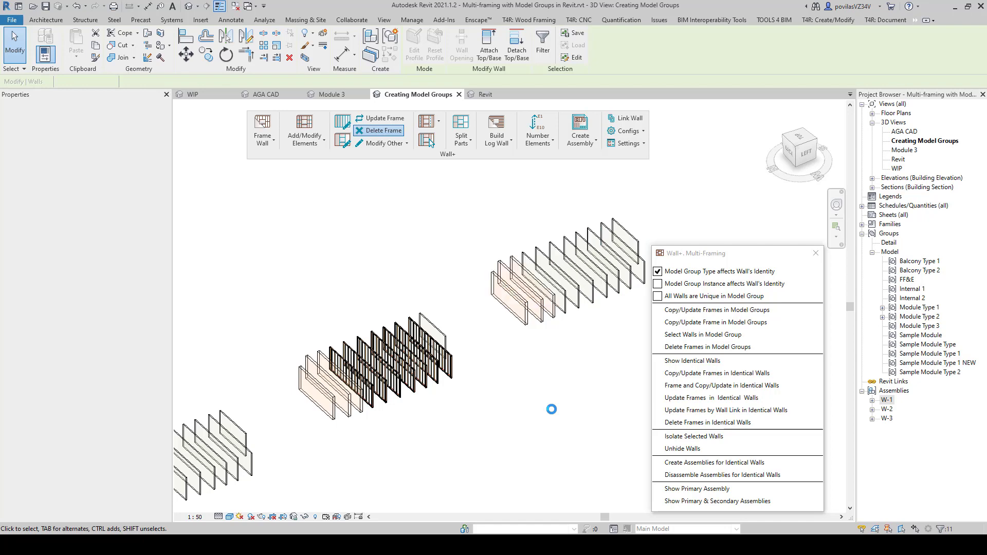
Step: Switch the wall identity option from model group type to Model Group Instance affects Wall's Identity
scroll(533, 432, up, 4)
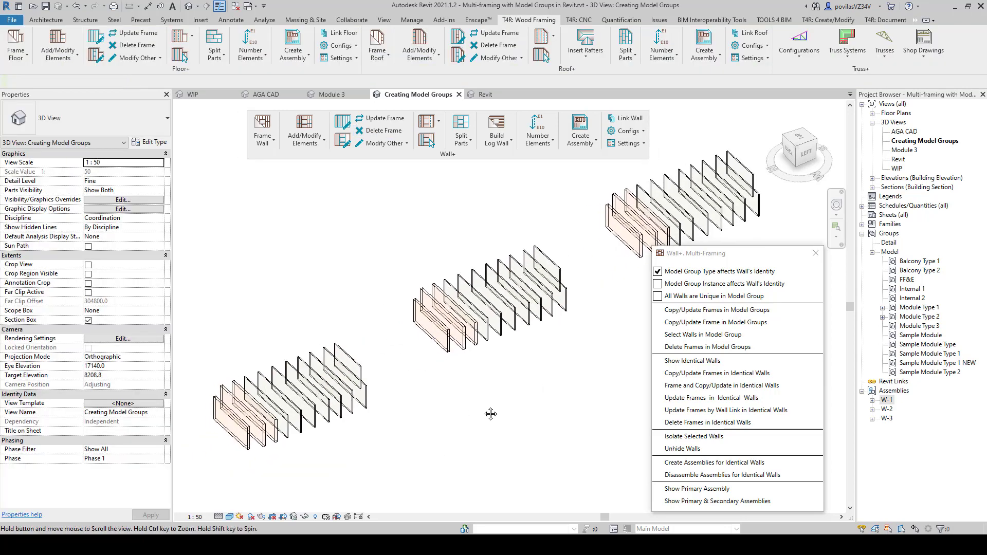
scroll(412, 410, up, 1)
middle_drag(407, 427, 467, 417)
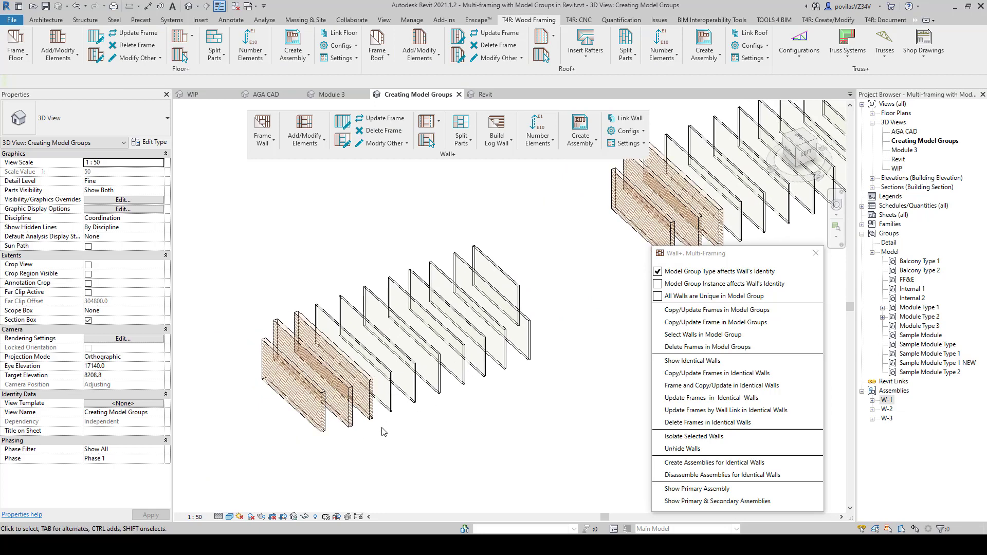
click(710, 284)
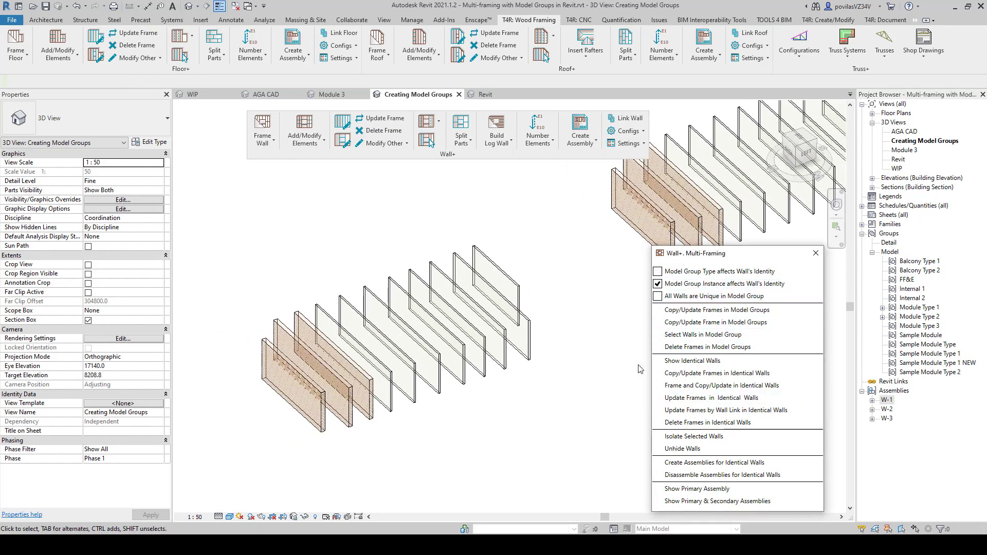
Step: Frame the front external wall of the Level 1 Sample Module Type 1 group
click(309, 407)
key(Tab)
click(300, 409)
click(273, 125)
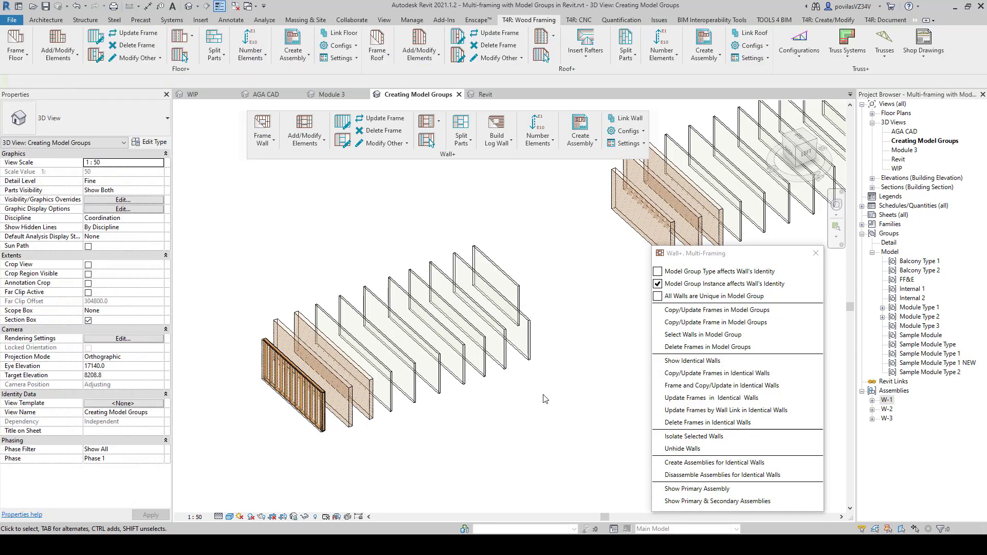
Step: Copy the frames of the Level 1 group to its other model group instances, with Model Group Type affecting wall identity
click(677, 272)
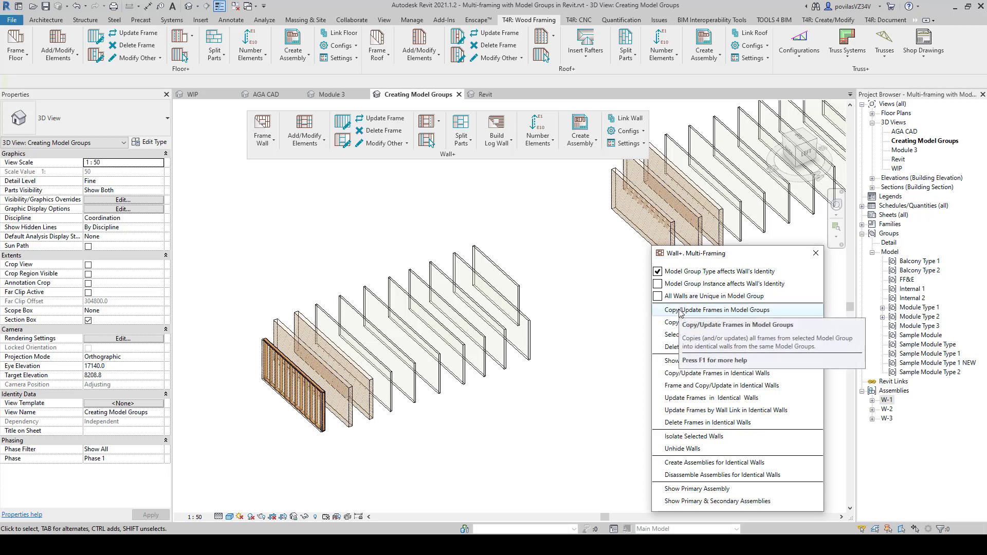
click(681, 310)
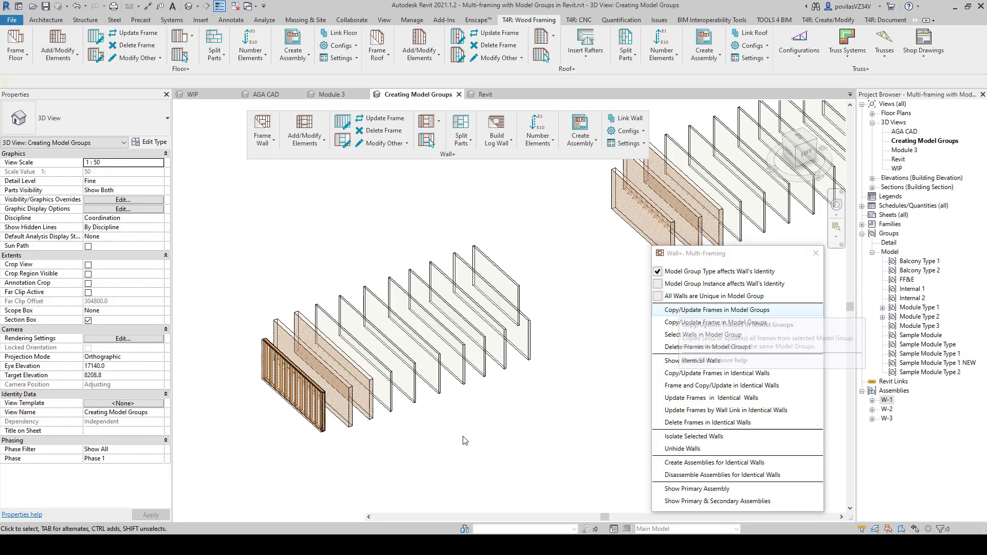
click(452, 387)
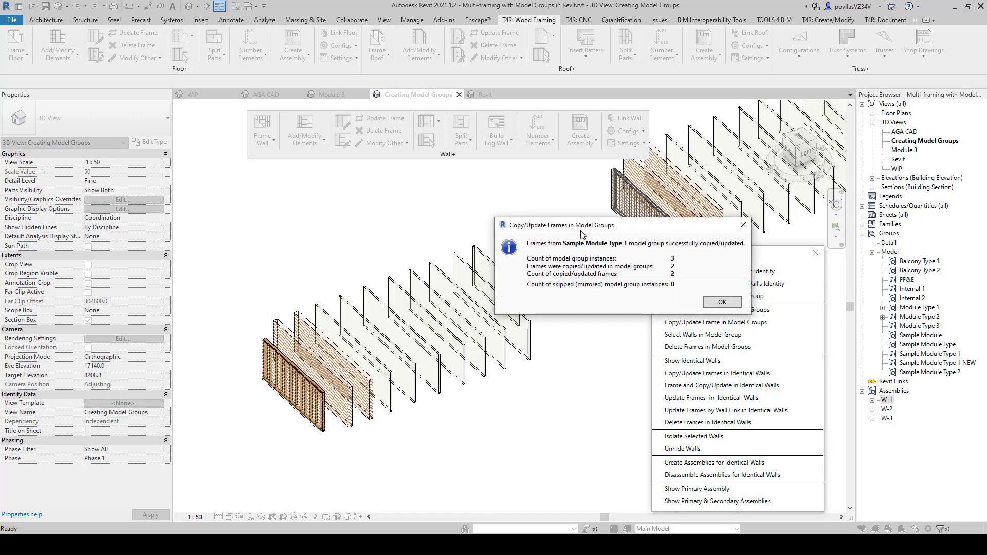
drag(582, 232, 519, 236)
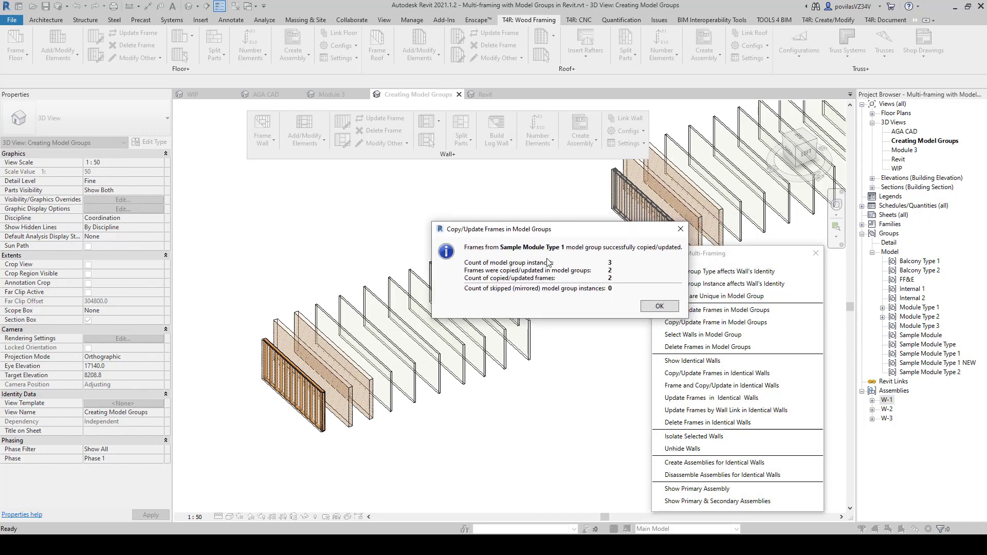
click(659, 307)
Step: Modify the front external wall's frame to use two studs per position, 1200 stud spacing and first/last spacing set to Use for Both
scroll(591, 372, down, 3)
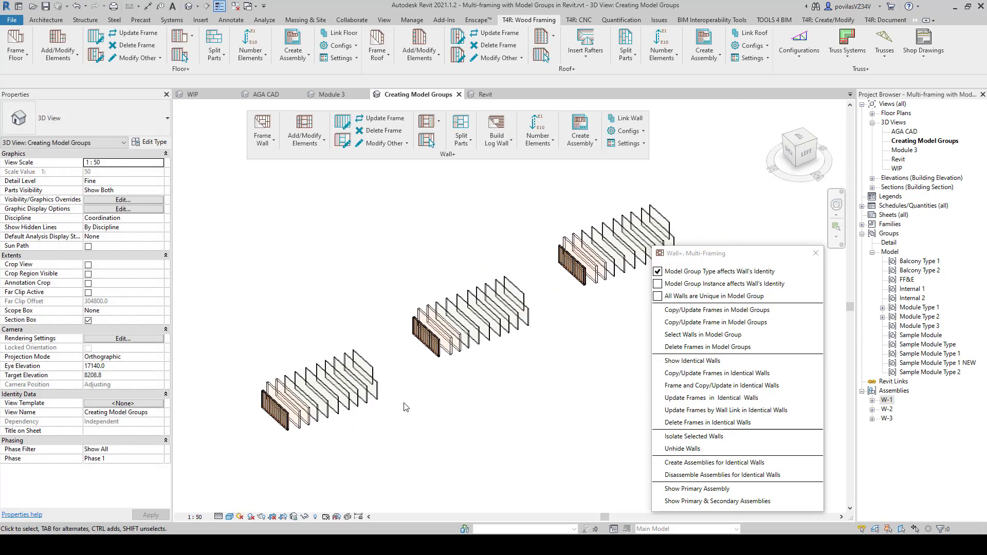
scroll(342, 411, up, 3)
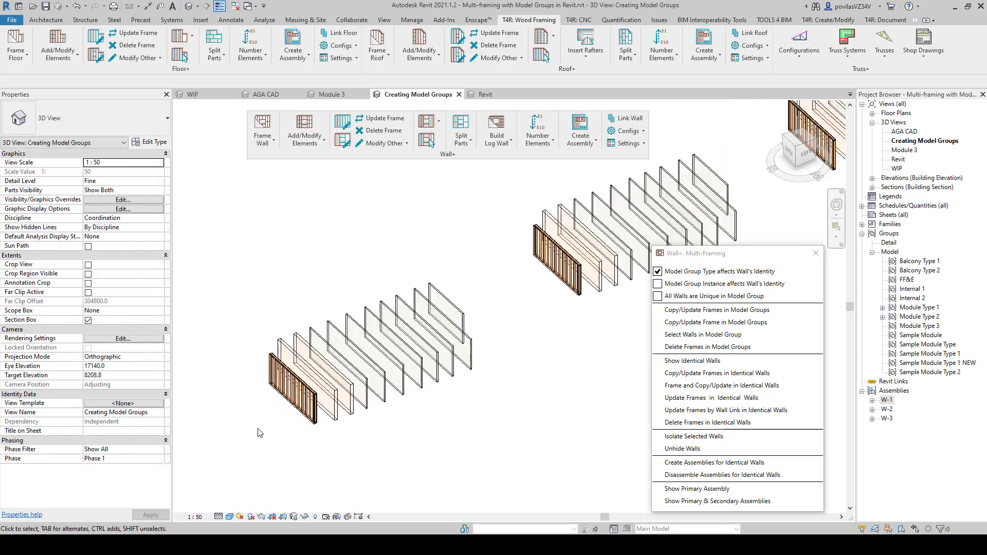
key(Tab)
click(382, 335)
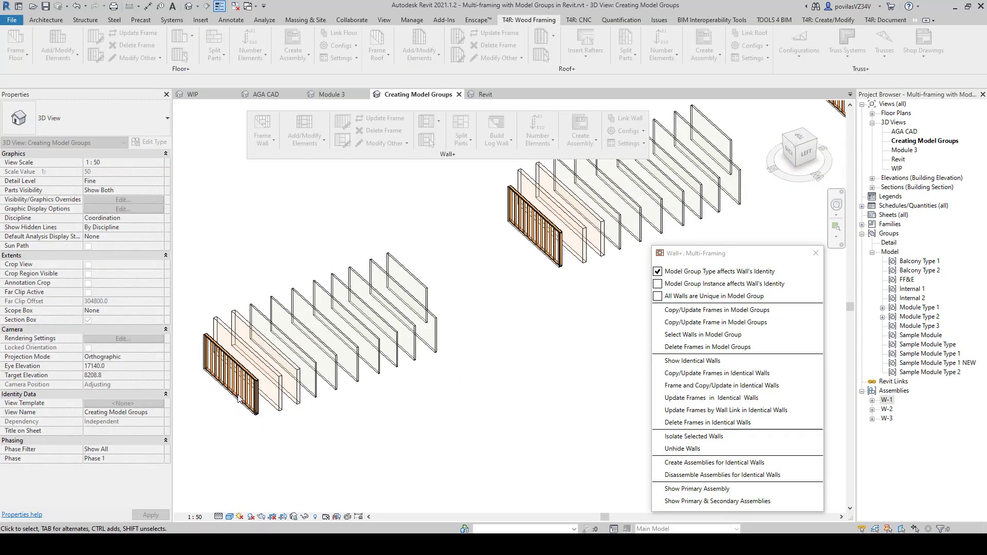
scroll(234, 379, up, 6)
scroll(235, 379, up, 4)
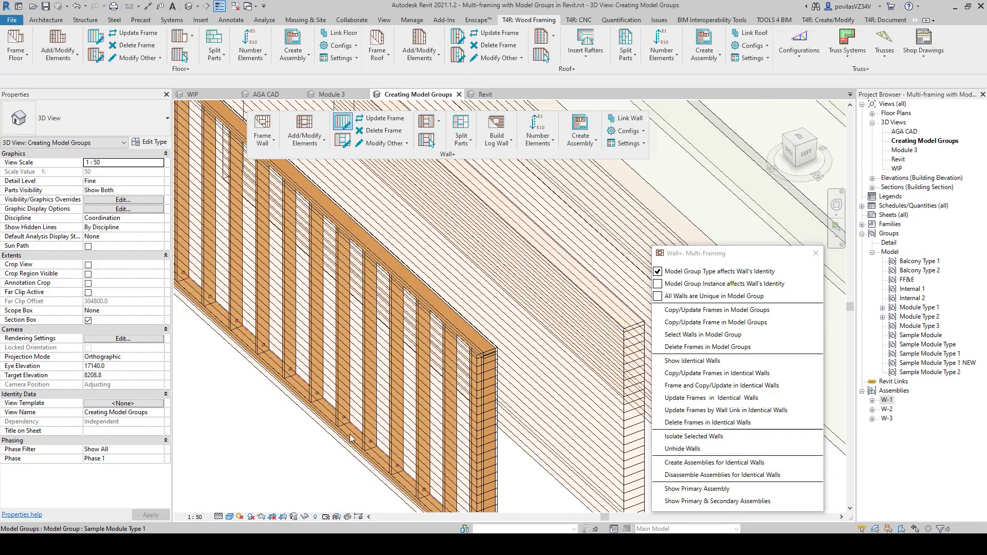
click(372, 430)
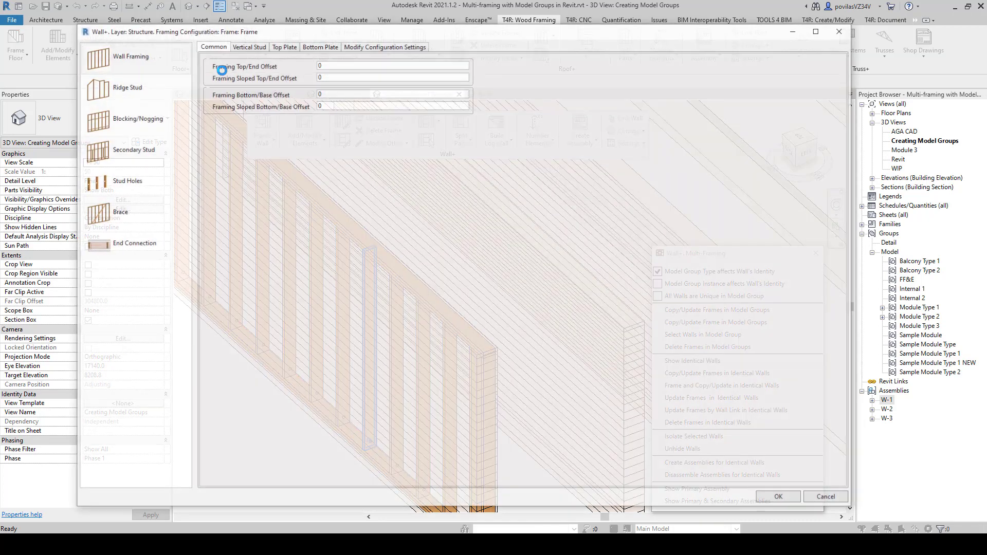
click(249, 46)
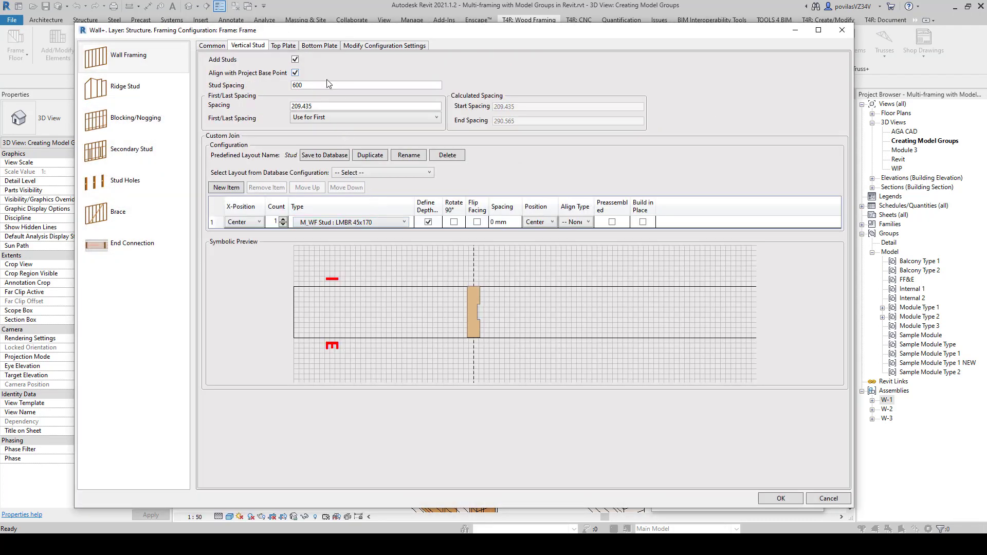
click(282, 220)
double_click(313, 85)
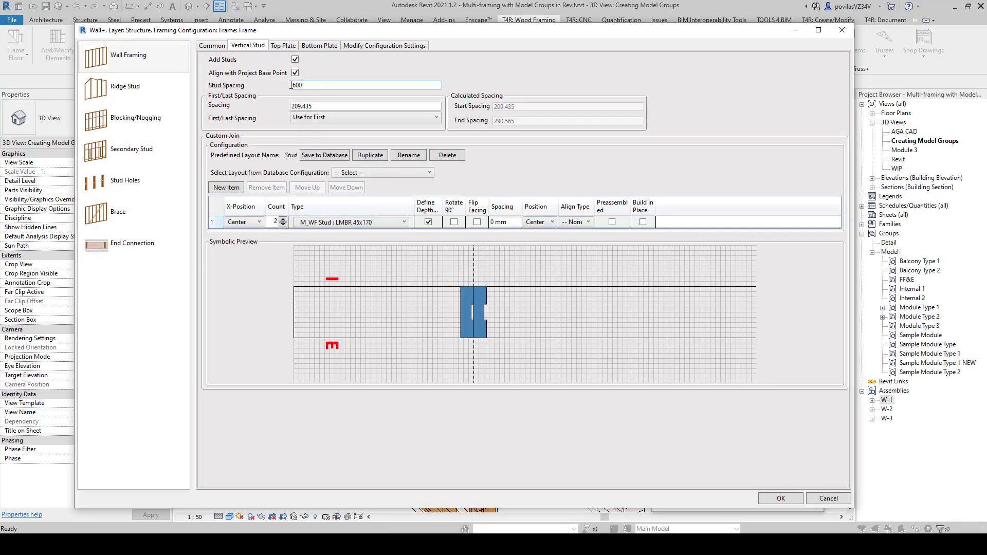
click(341, 122)
click(319, 146)
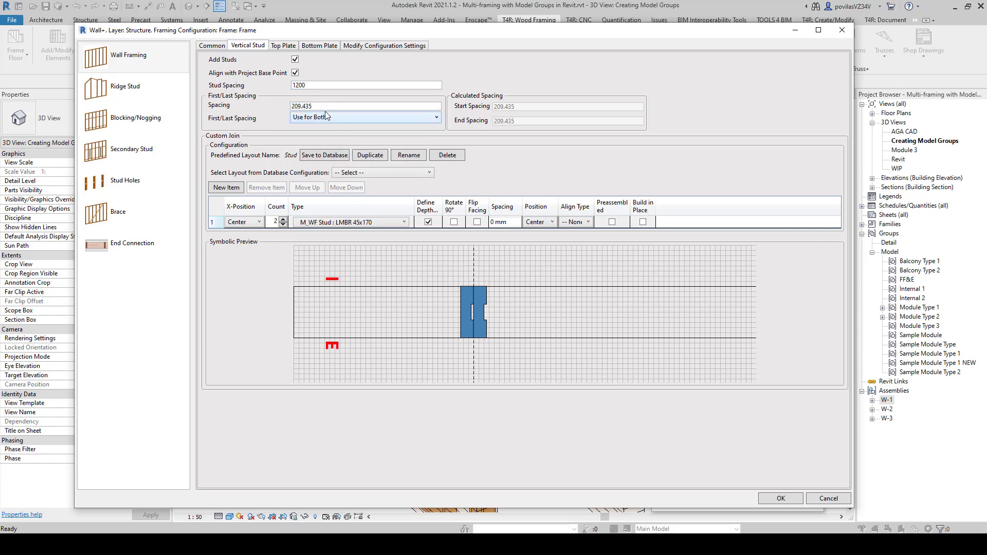
key(Return)
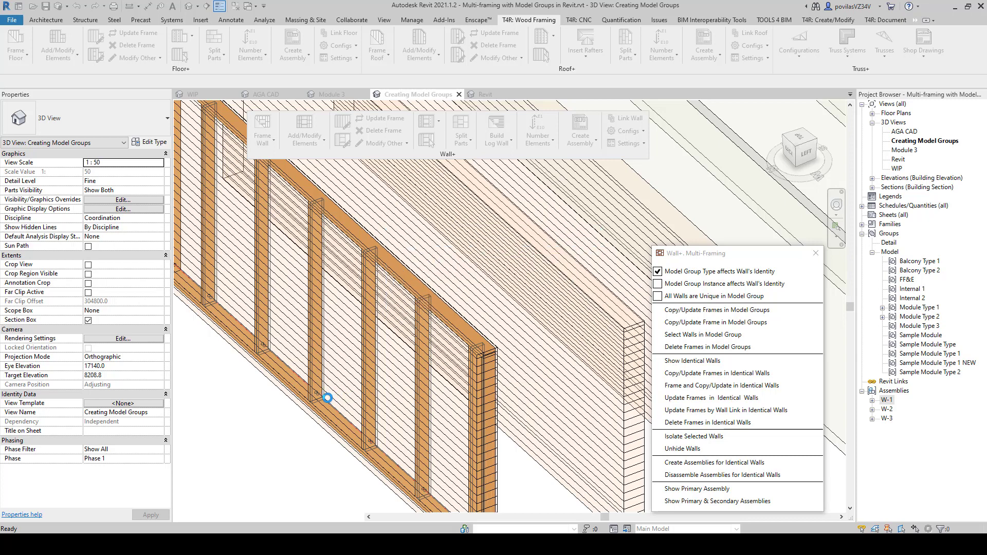
Step: Update the front walls of the other Sample Module Type 1 groups from the modified Level 1 frame
scroll(330, 399, down, 6)
middle_drag(279, 407, 478, 326)
middle_drag(547, 301, 323, 437)
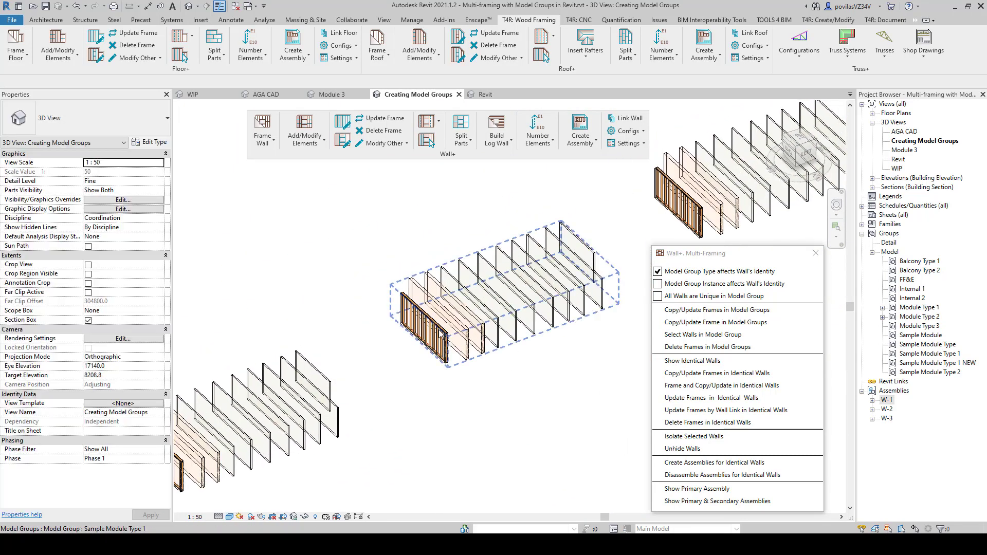
scroll(442, 329, down, 1)
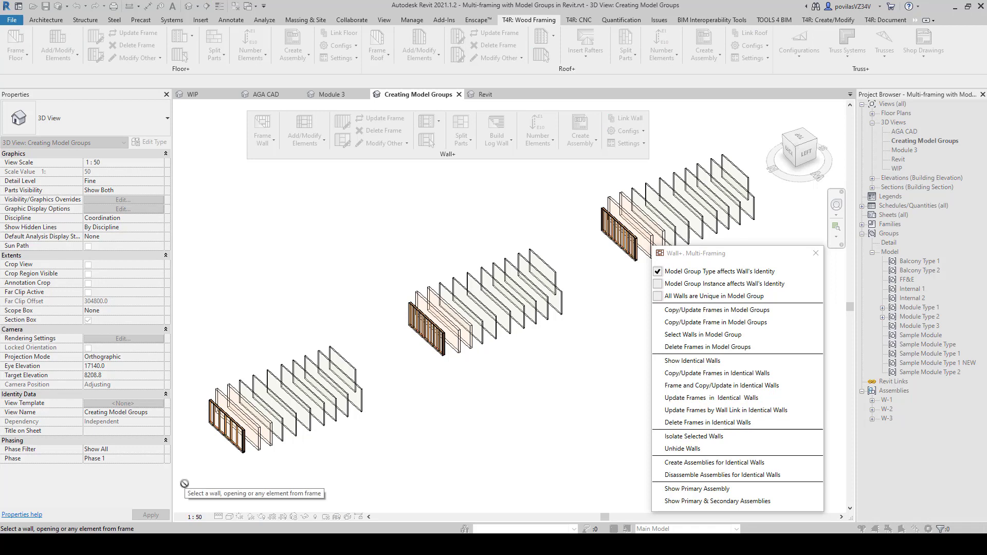
click(215, 431)
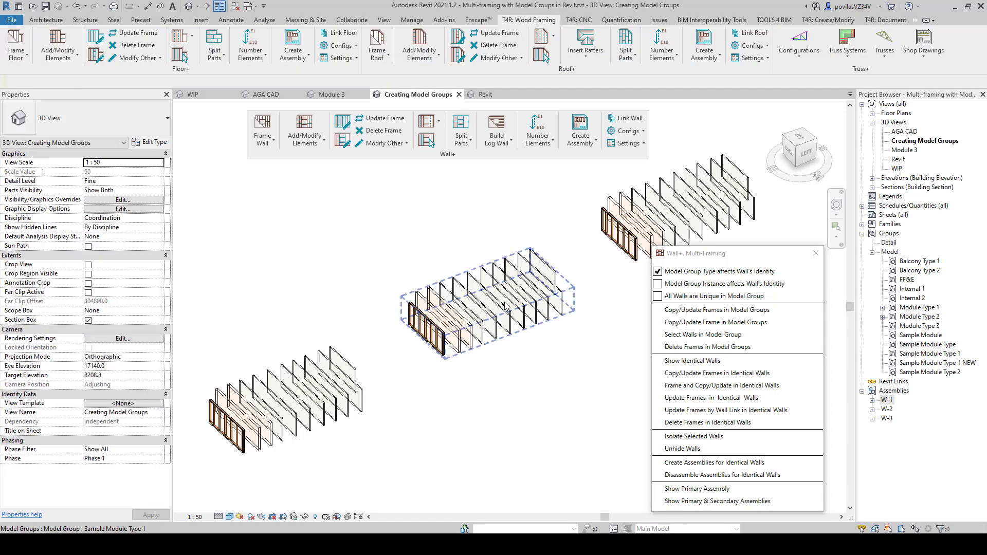
Step: Frame the additional layers of the front External Wall Type 3 wall in the Level 1 group
scroll(444, 359, up, 5)
scroll(396, 308, up, 4)
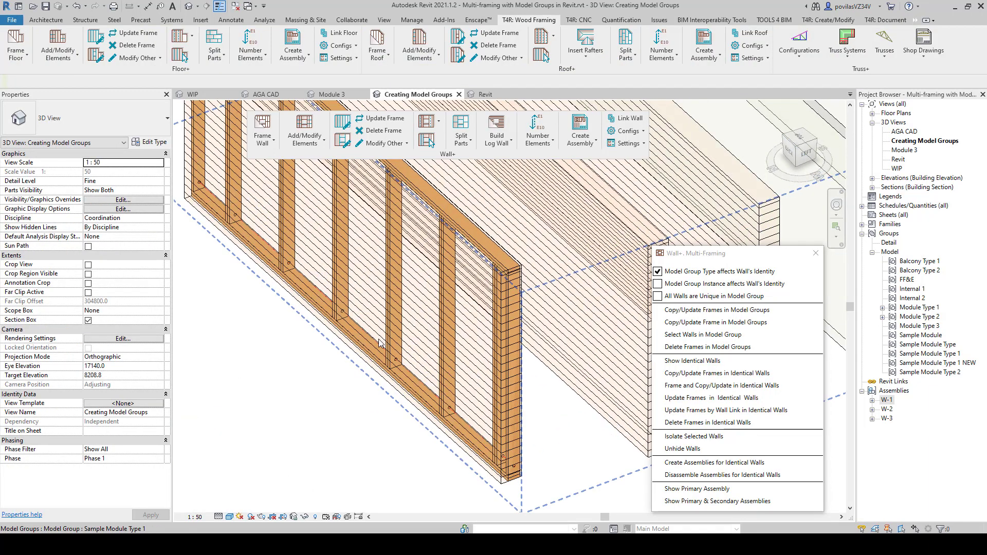
scroll(379, 346, down, 4)
scroll(380, 345, down, 5)
middle_drag(380, 345, 434, 373)
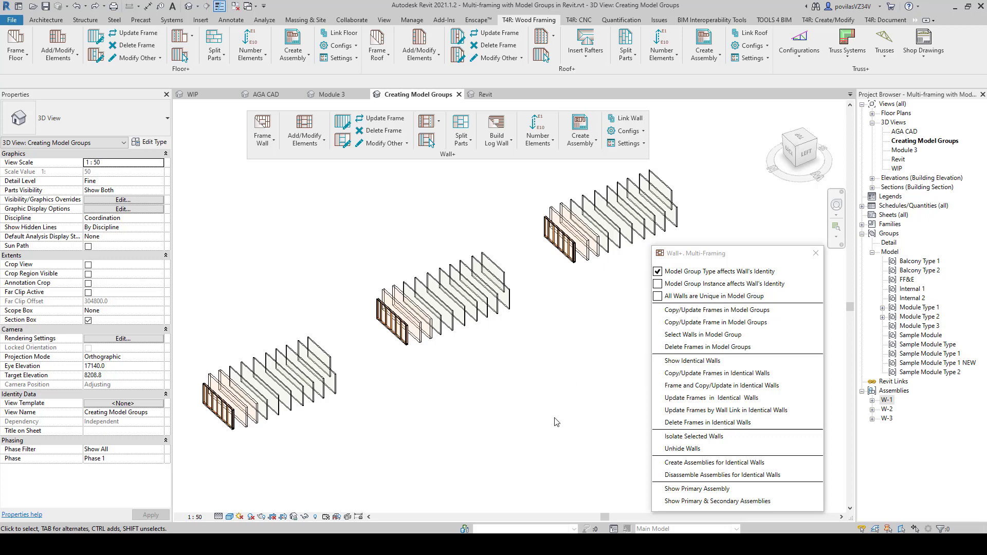
click(216, 418)
click(271, 143)
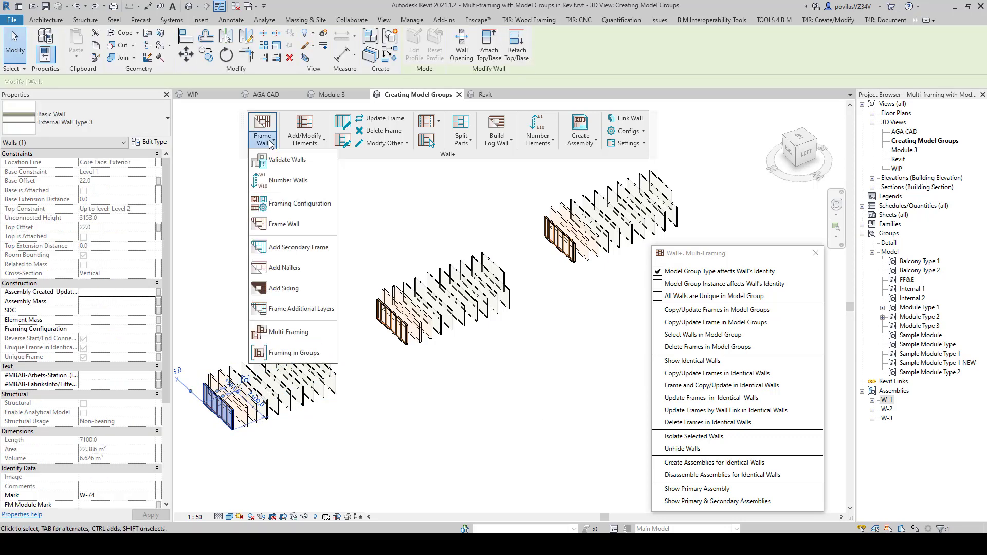
click(315, 310)
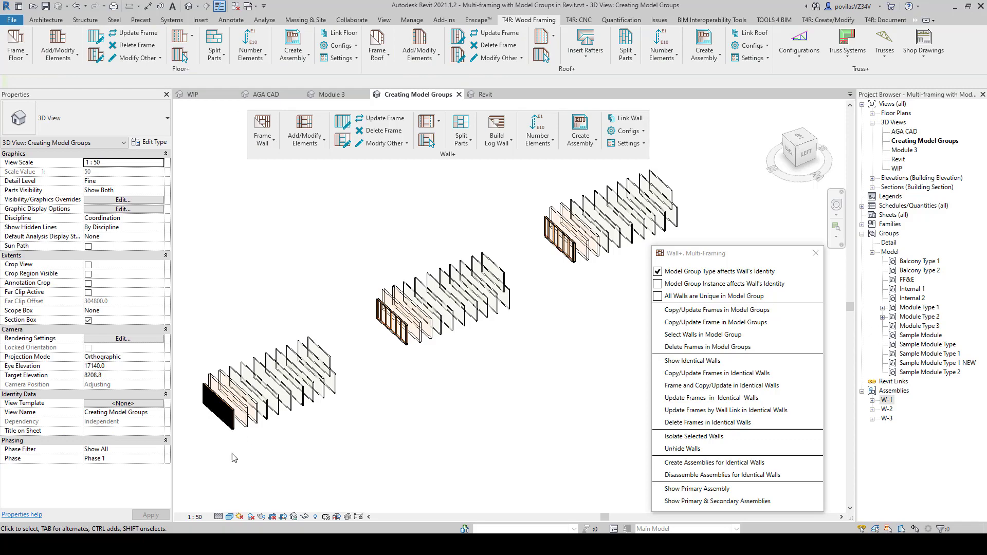
Step: Examine the additional layer framing on the front External Wall Type 3 wall from different sides and compare it with the other groups
scroll(208, 429, up, 10)
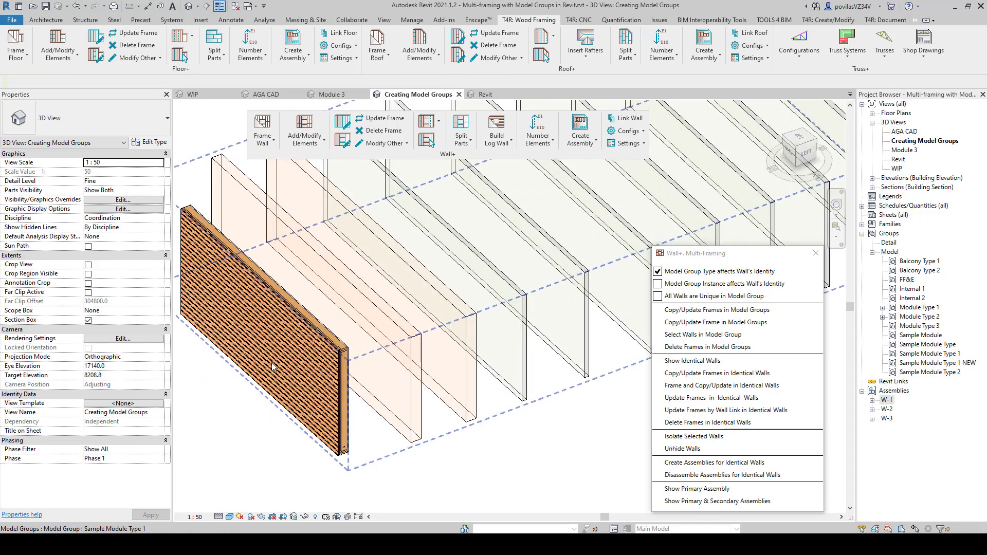
click(285, 353)
click(284, 353)
shift+middle_drag(284, 353, 454, 335)
scroll(453, 336, down, 4)
click(536, 329)
scroll(536, 329, down, 4)
middle_drag(519, 333, 384, 404)
mouse_move(385, 404)
shift+middle_down()
mouse_move(345, 436)
mouse_move(371, 397)
shift+middle_up()
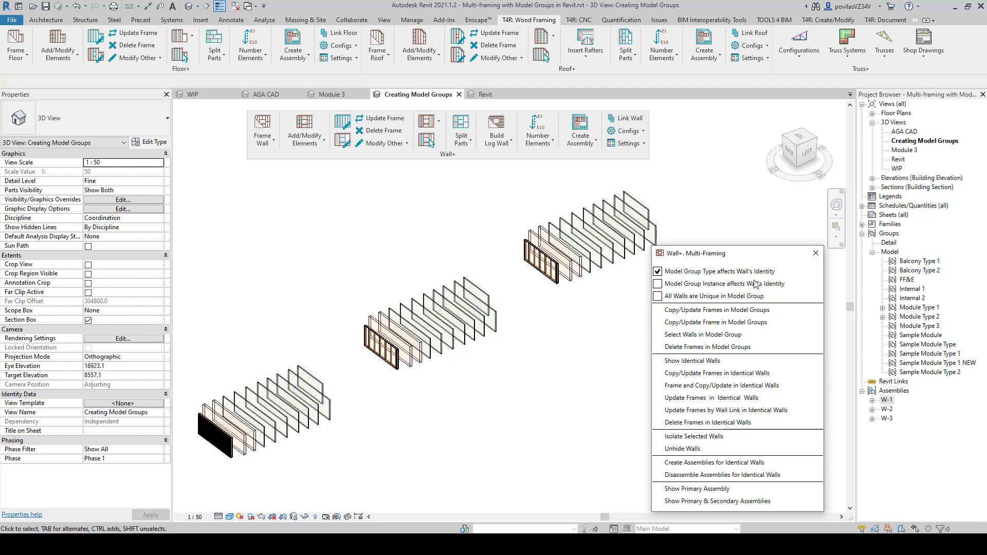
Step: Copy the front External Wall Type 3 frame, including its additional layers, into the identical walls of the other groups
click(263, 140)
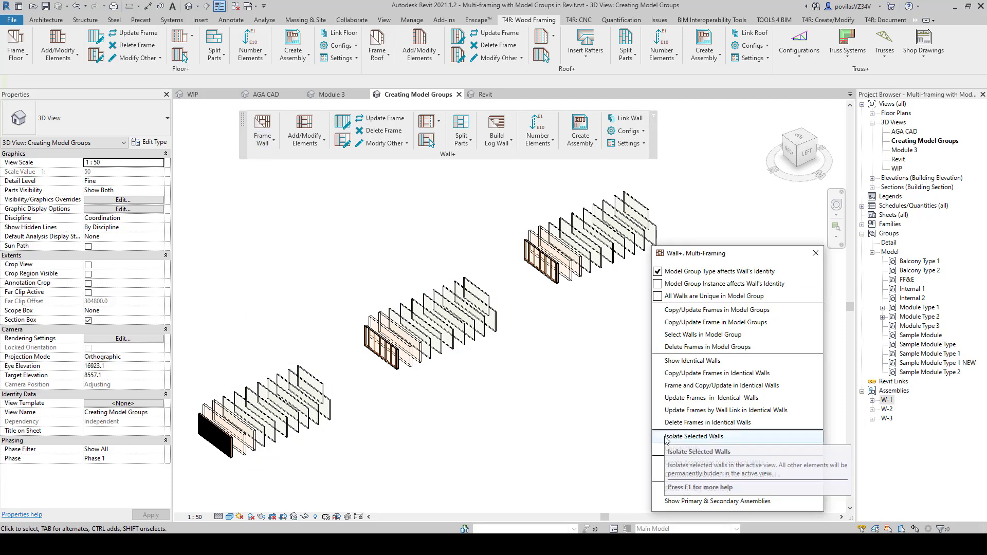
click(741, 374)
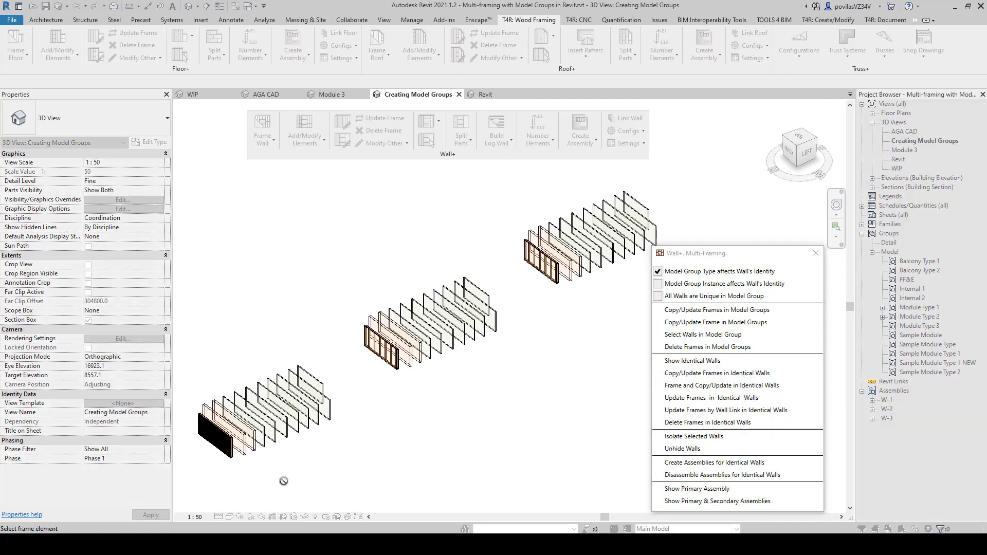
click(219, 445)
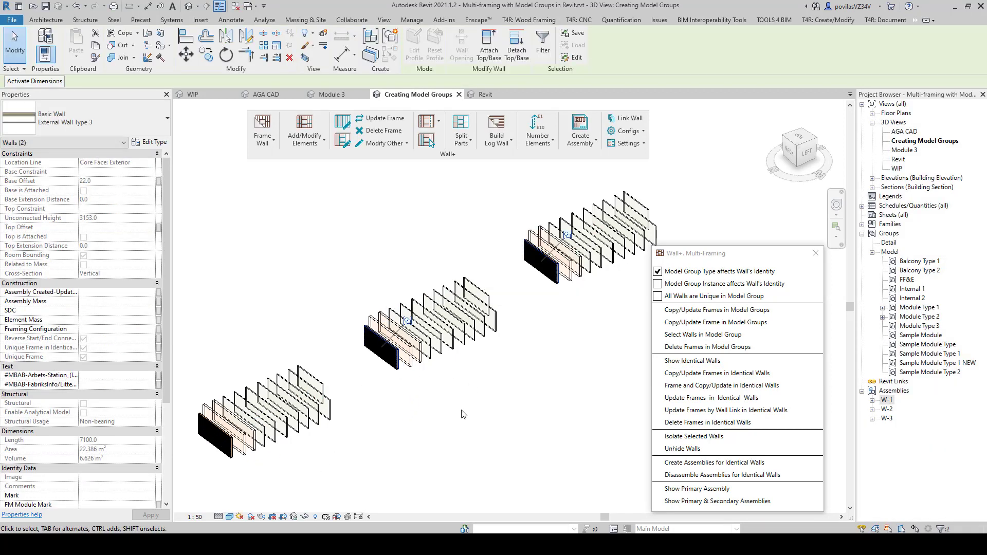
click(330, 459)
Step: Examine the copied frames and additional layers on the front walls of the other Sample Module Type 1 groups
scroll(396, 355, up, 6)
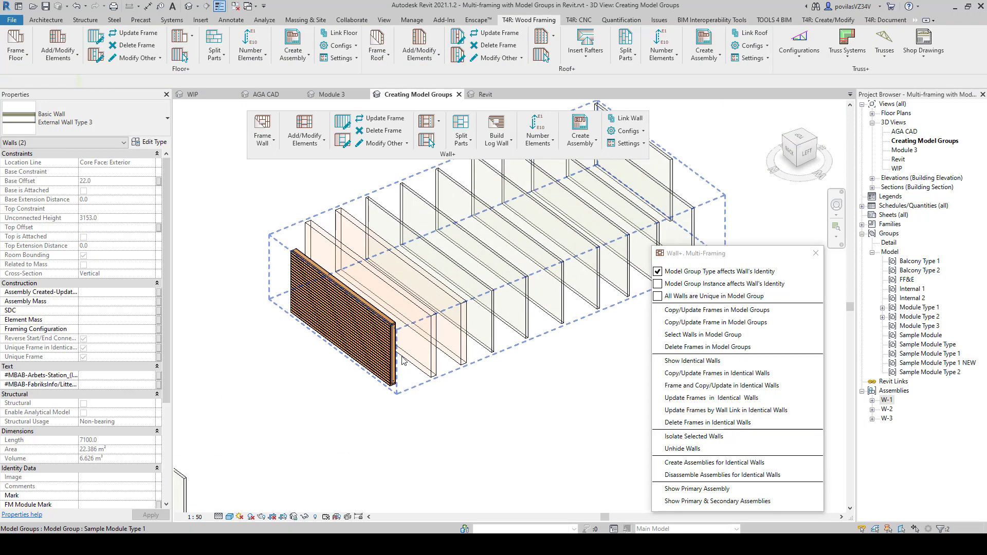
scroll(397, 351, down, 3)
middle_drag(406, 267, 472, 284)
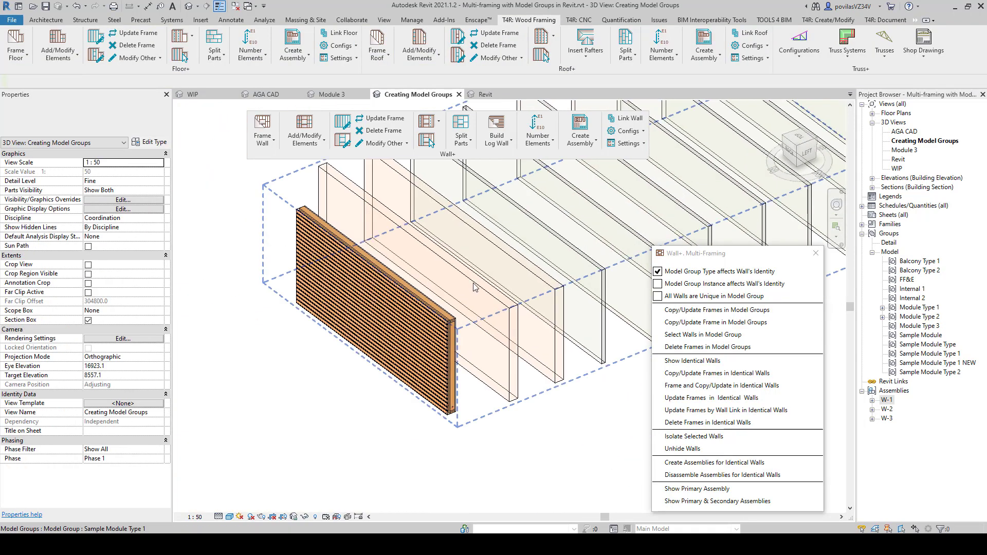
scroll(472, 284, up, 5)
scroll(450, 334, down, 4)
scroll(450, 337, down, 5)
middle_drag(529, 324, 473, 406)
scroll(456, 401, down, 1)
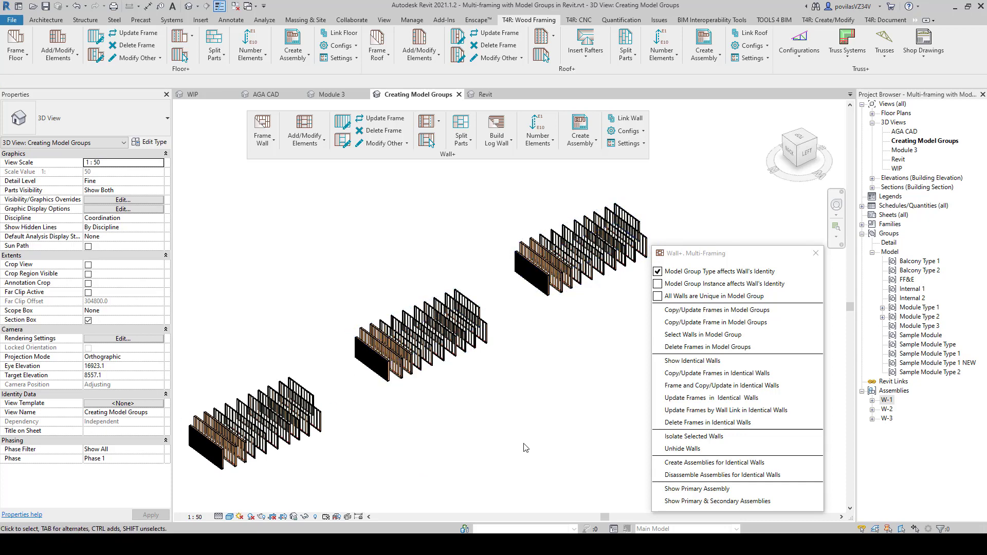
Step: Run Number Walls and check the Mark of the end Internal Wall Type 1 walls in the Sample Module Type 1 groups
click(538, 138)
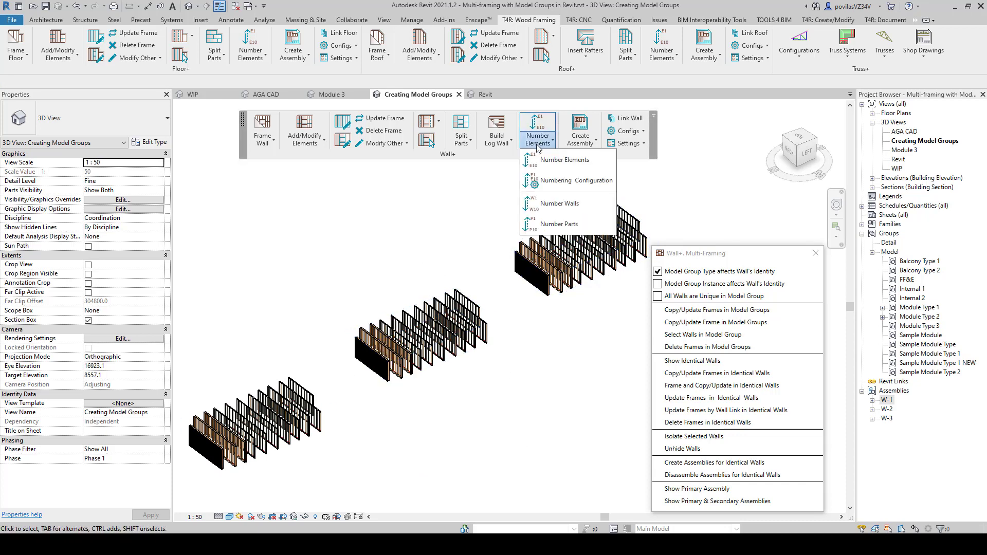
click(583, 210)
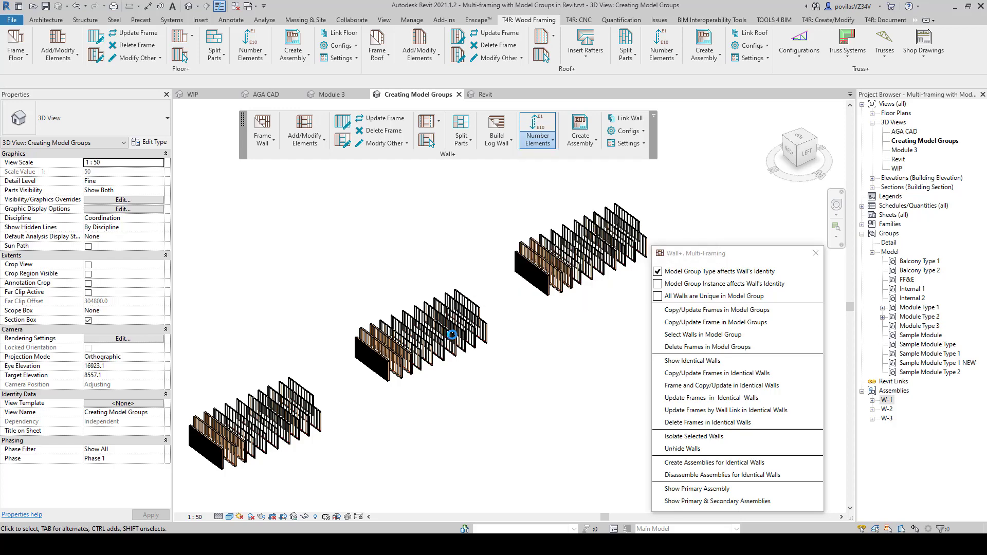
scroll(416, 405, up, 6)
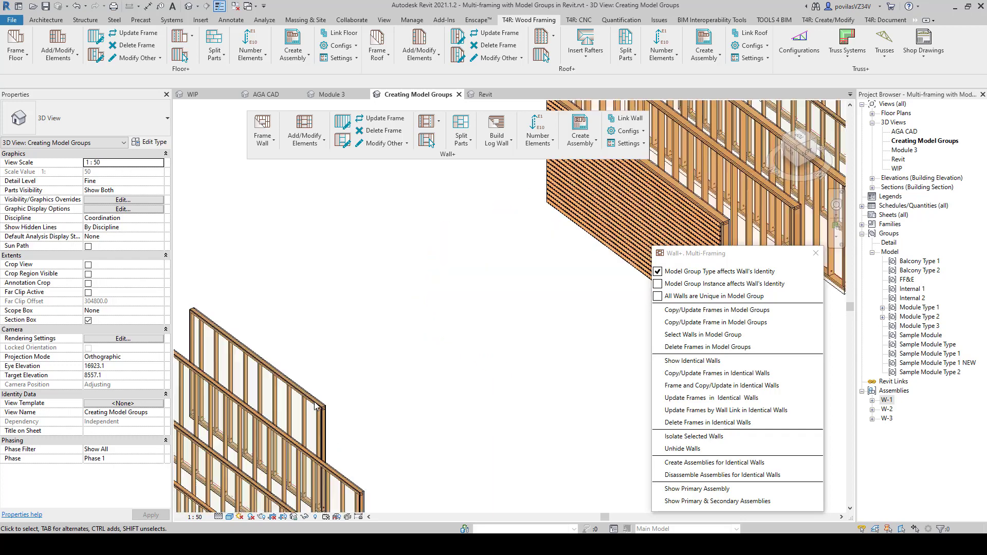
key(Tab)
click(374, 402)
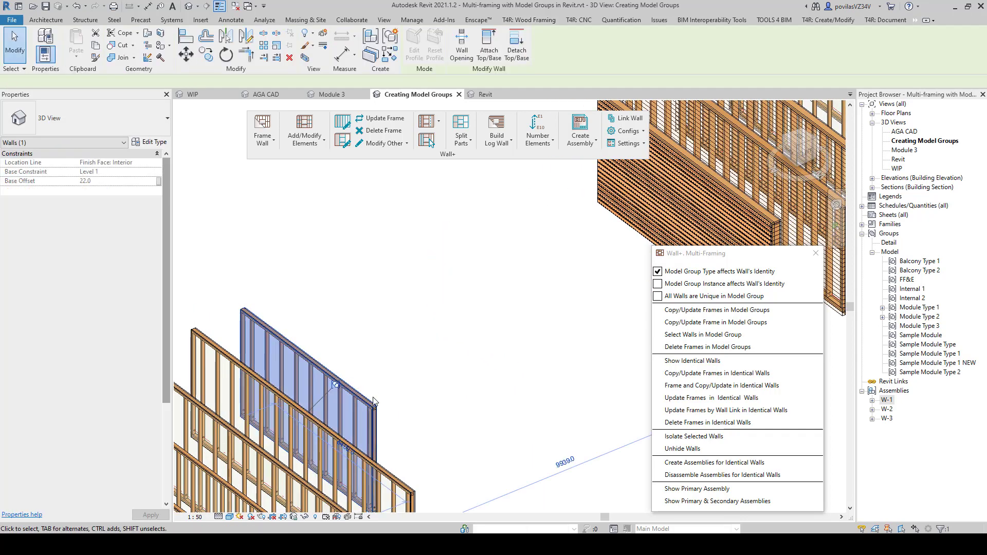
scroll(59, 386, down, 5)
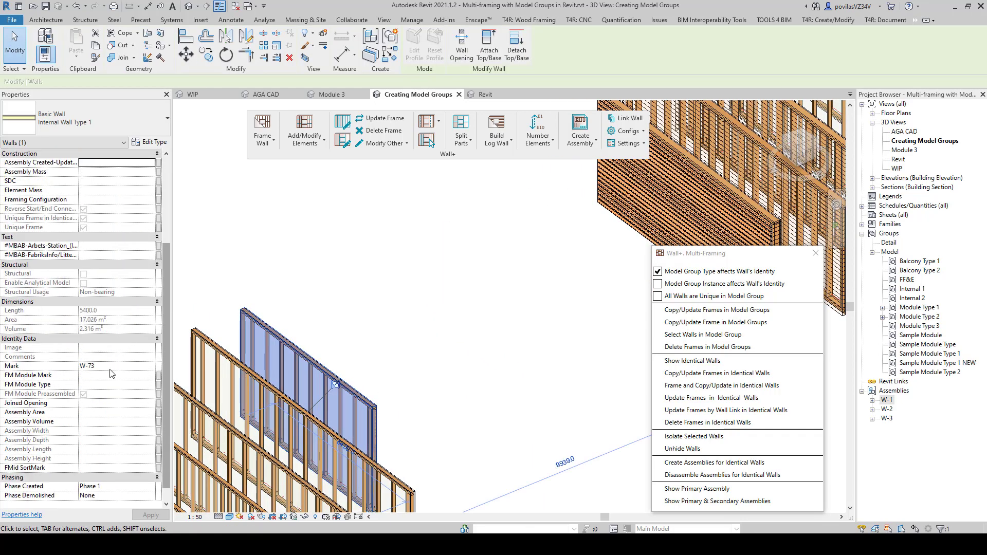
scroll(255, 356, down, 2)
middle_drag(262, 427, 487, 296)
scroll(487, 295, up, 1)
key(Tab)
click(563, 237)
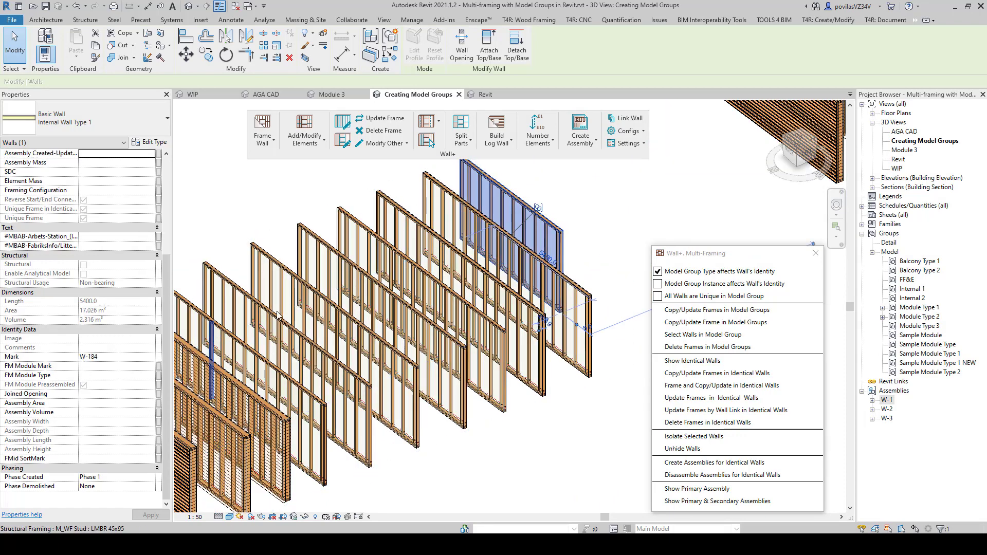
Step: Examine the end Internal Wall Type 1 walls across the Sample Module Type 1 groups
scroll(277, 316, up, 2)
scroll(329, 304, down, 5)
middle_drag(487, 278, 170, 450)
scroll(563, 311, up, 4)
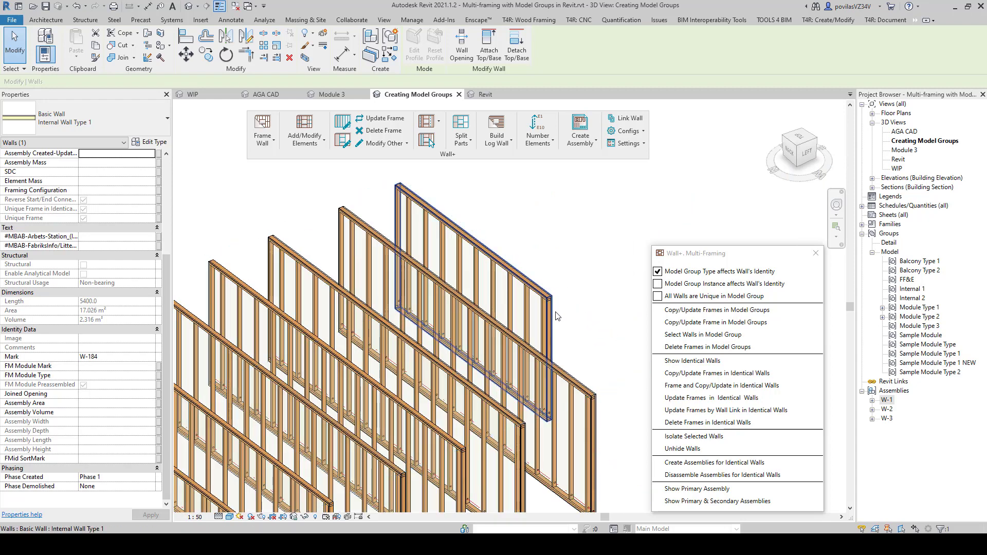
click(556, 316)
scroll(555, 316, down, 5)
scroll(447, 395, down, 1)
middle_drag(447, 394, 506, 266)
middle_drag(481, 398, 451, 370)
middle_drag(393, 383, 399, 393)
click(511, 309)
middle_drag(507, 323, 494, 357)
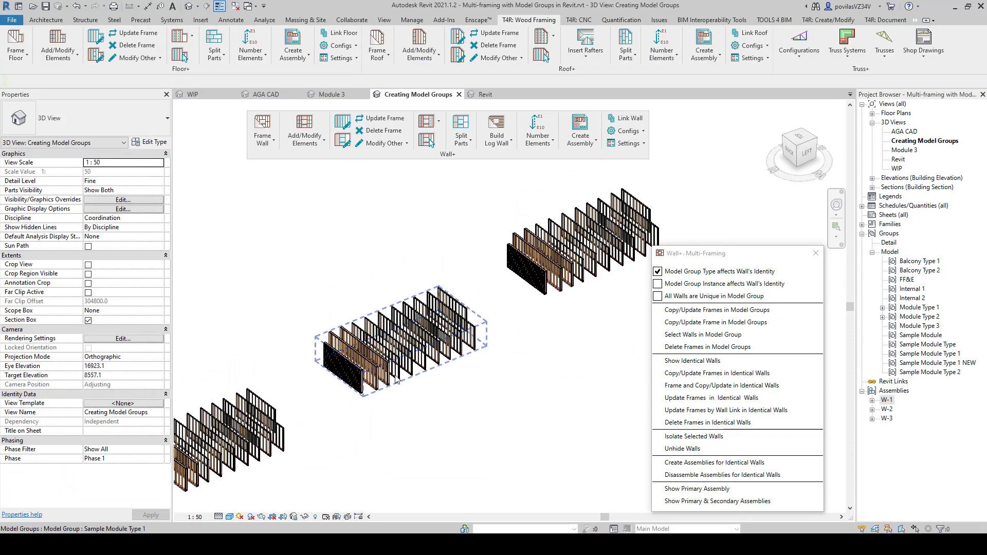
middle_drag(413, 440, 467, 418)
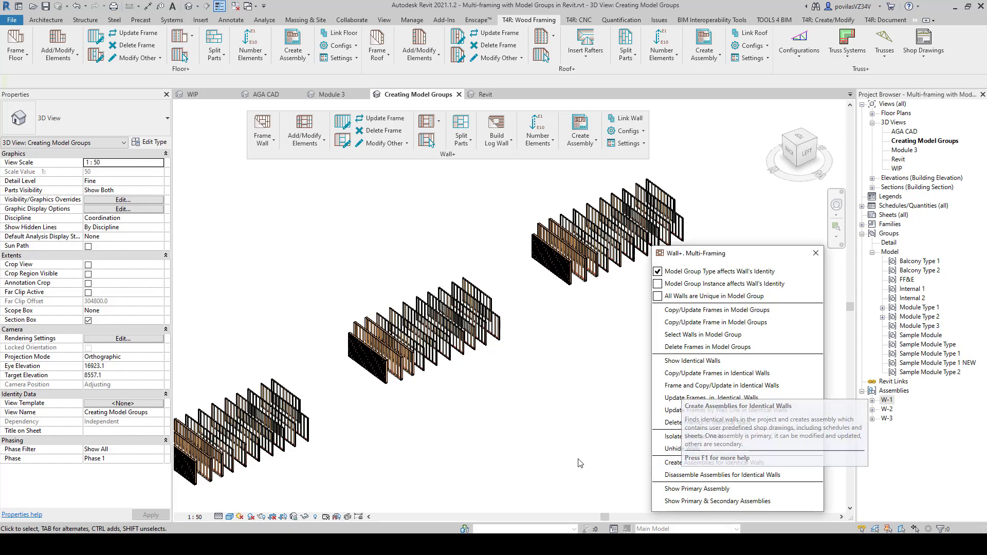
Step: Create assemblies for the walls identical to the end Internal Wall Type 1 wall, using the Frame Example shop drawing configuration
click(695, 465)
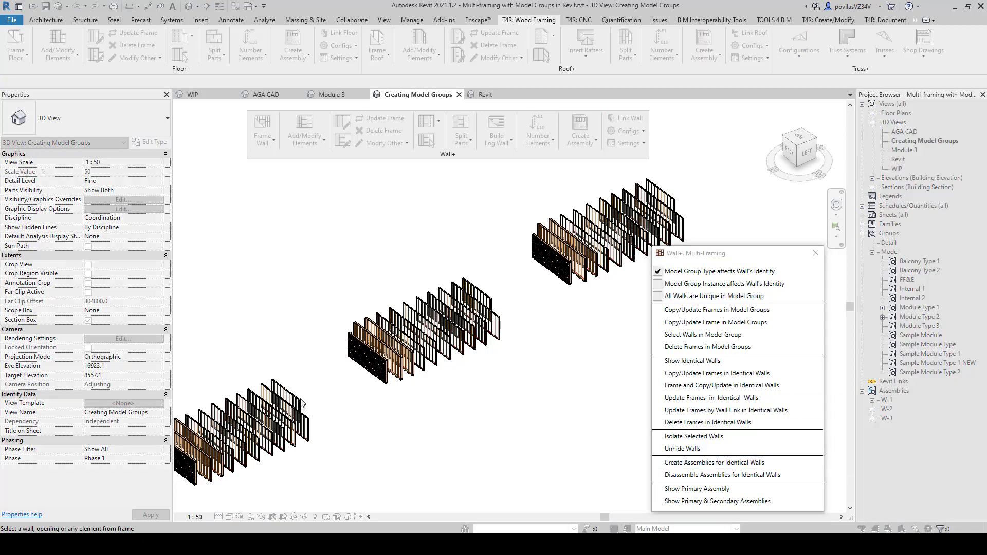
click(490, 297)
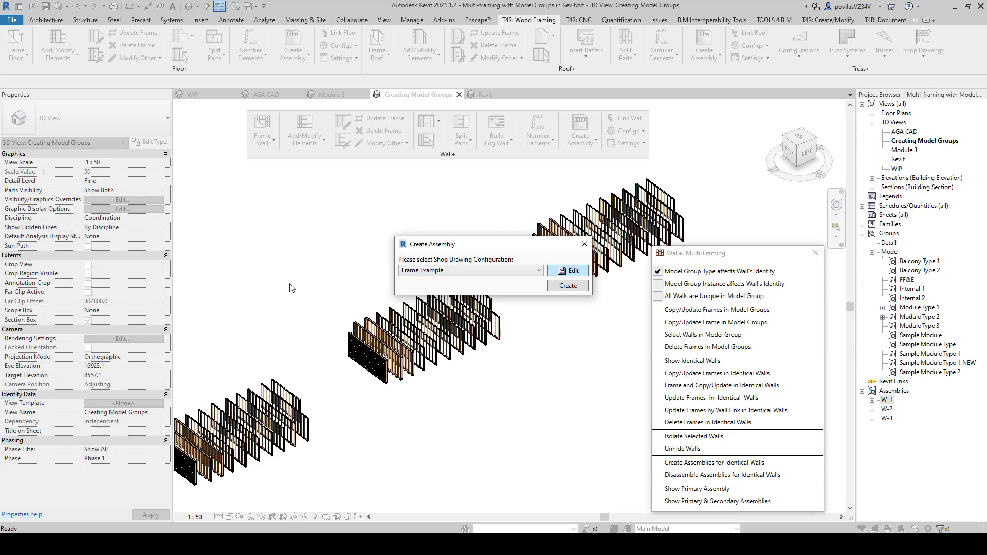
key(Return)
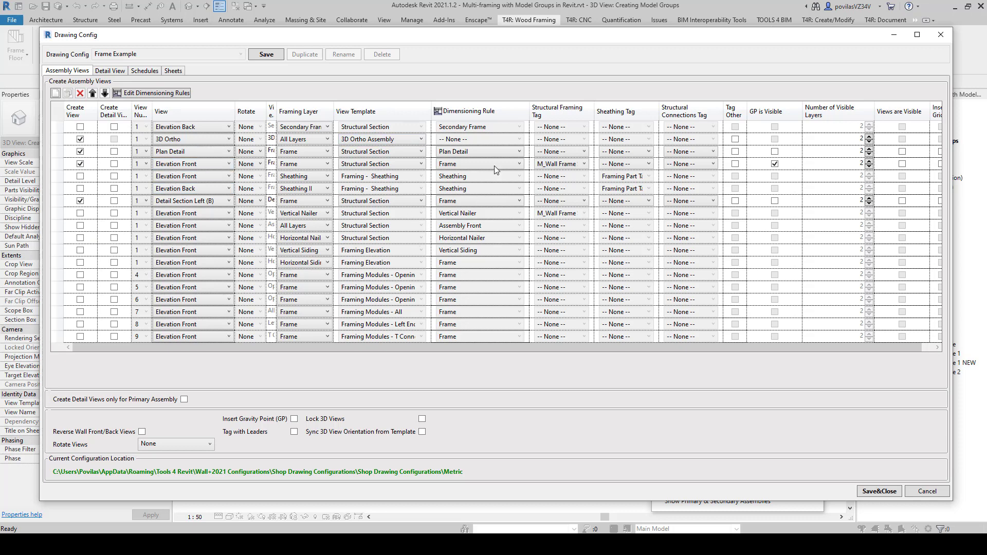
click(879, 491)
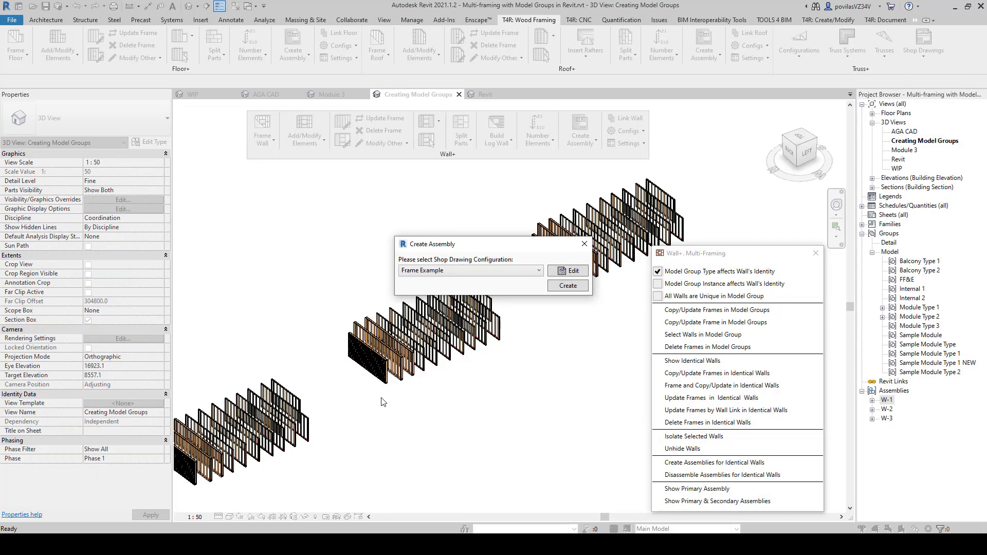
click(569, 285)
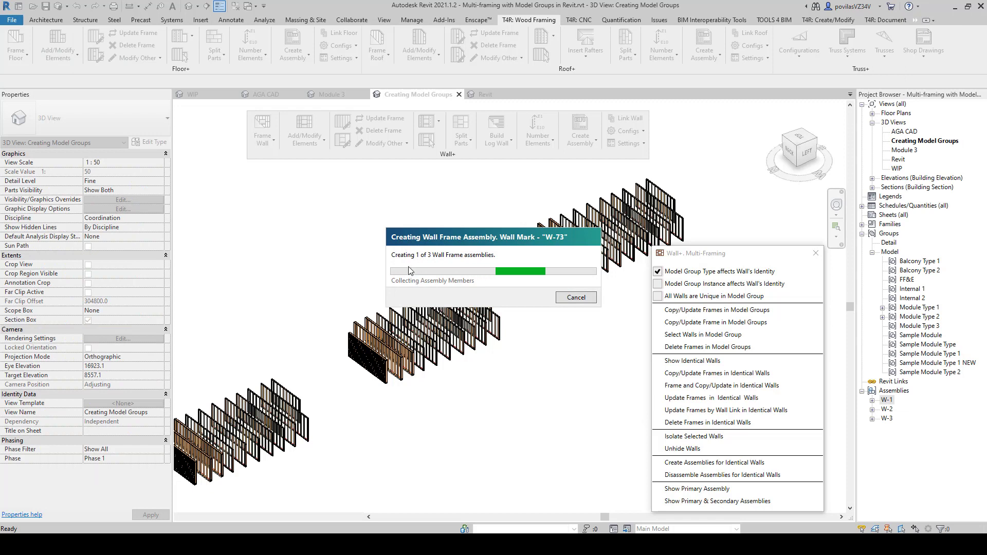
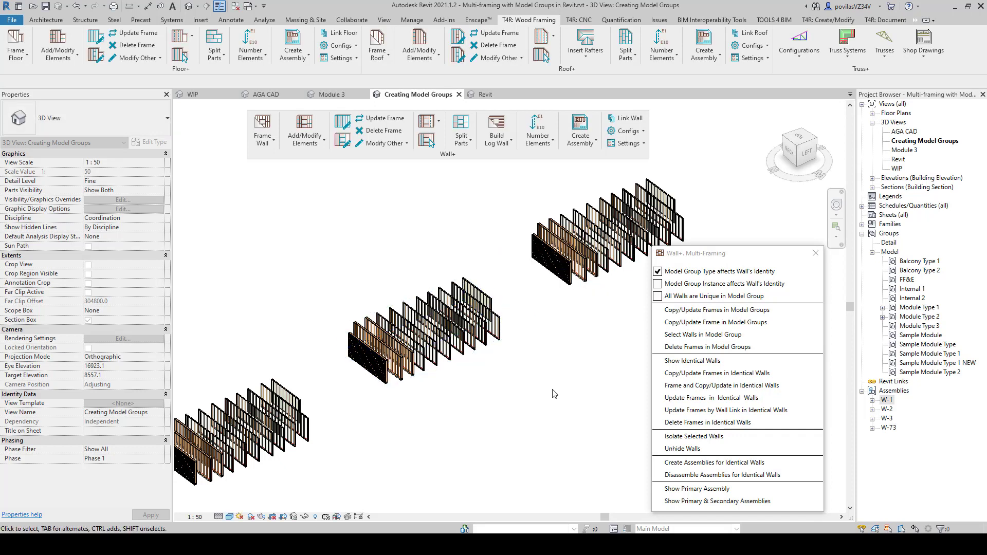
Step: Set the 3D view's Parts Visibility to Show Original and select the end wall's assembly inside the middle group
click(159, 190)
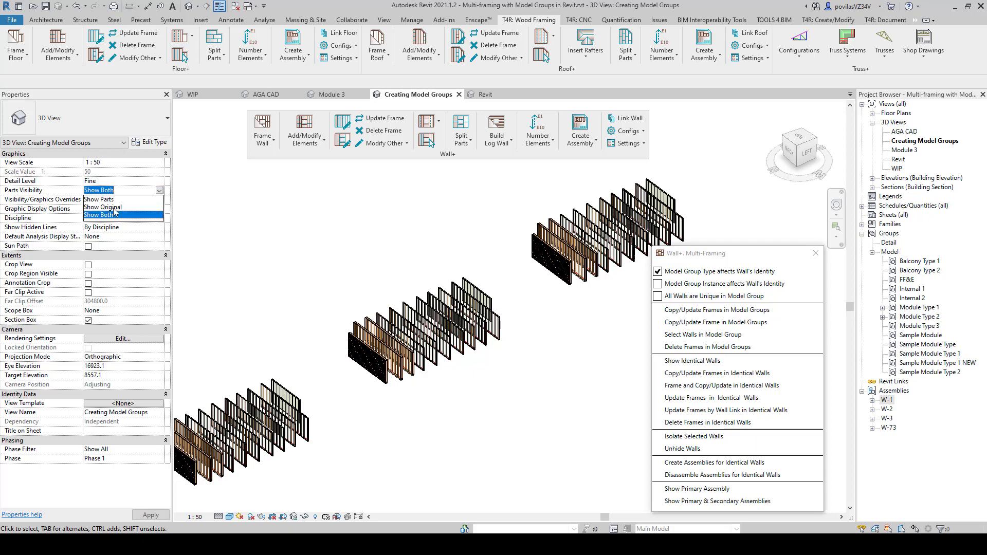
click(123, 208)
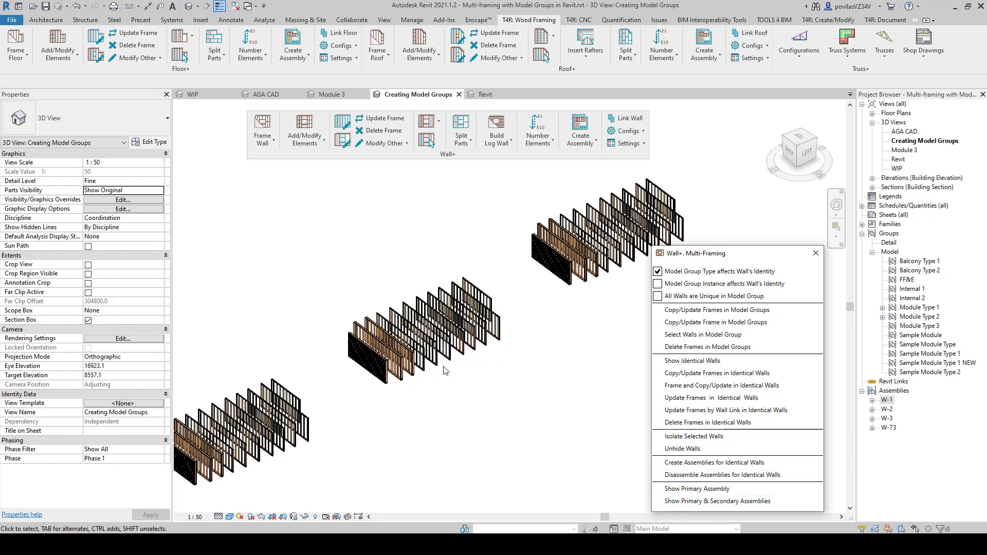
click(482, 290)
key(Tab)
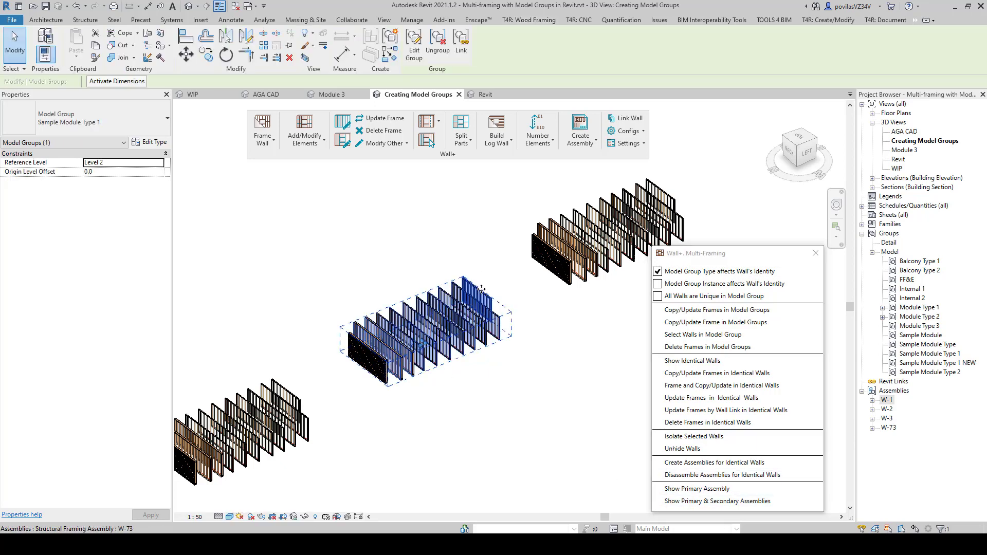
click(482, 290)
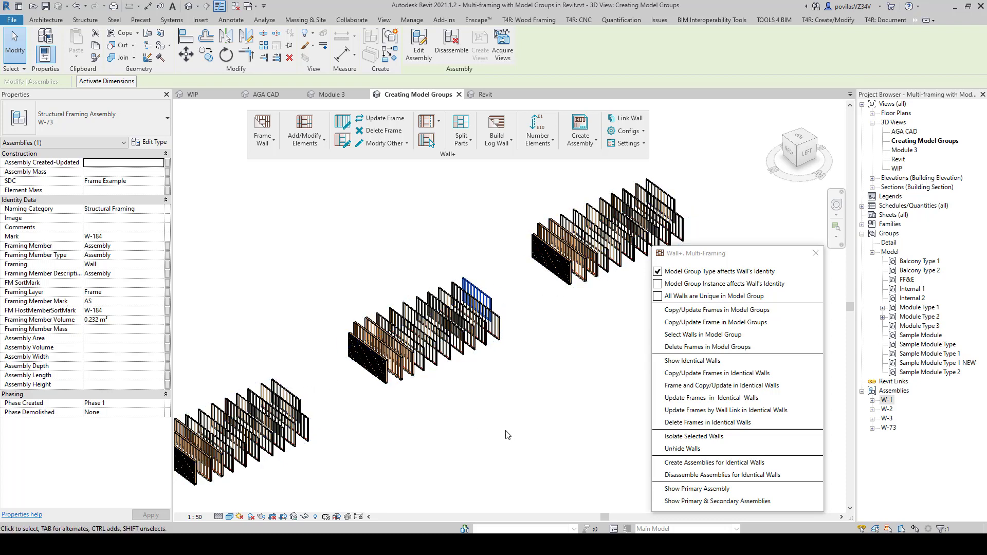
Step: Show the primary assembly of the selected end wall assembly and examine which Sample Module Type 1 group contains it
click(697, 488)
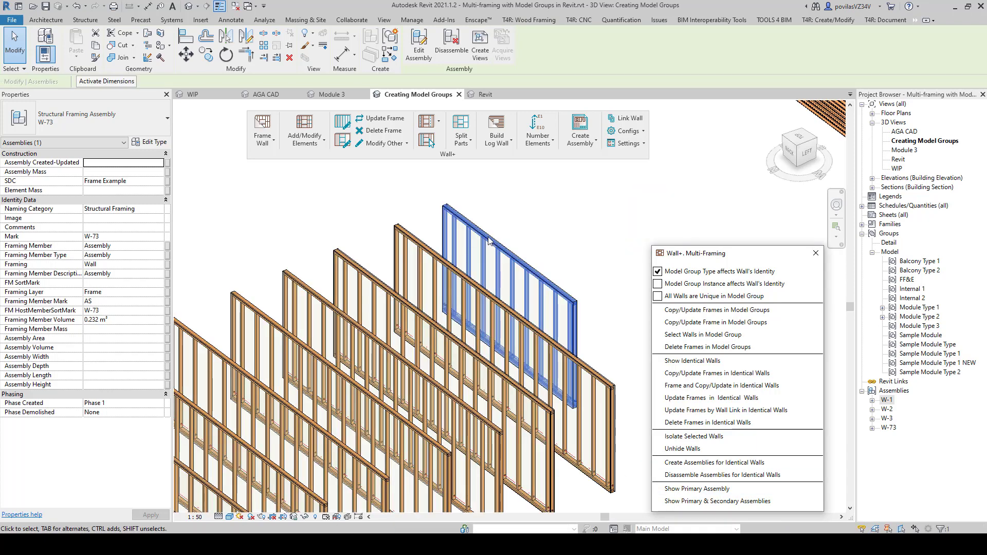
scroll(350, 363, down, 8)
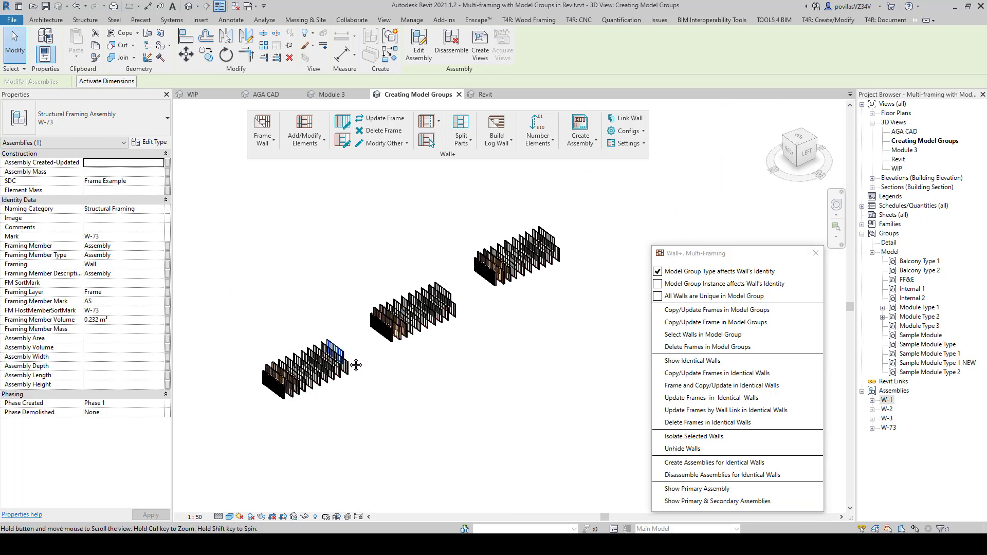
scroll(308, 355, up, 5)
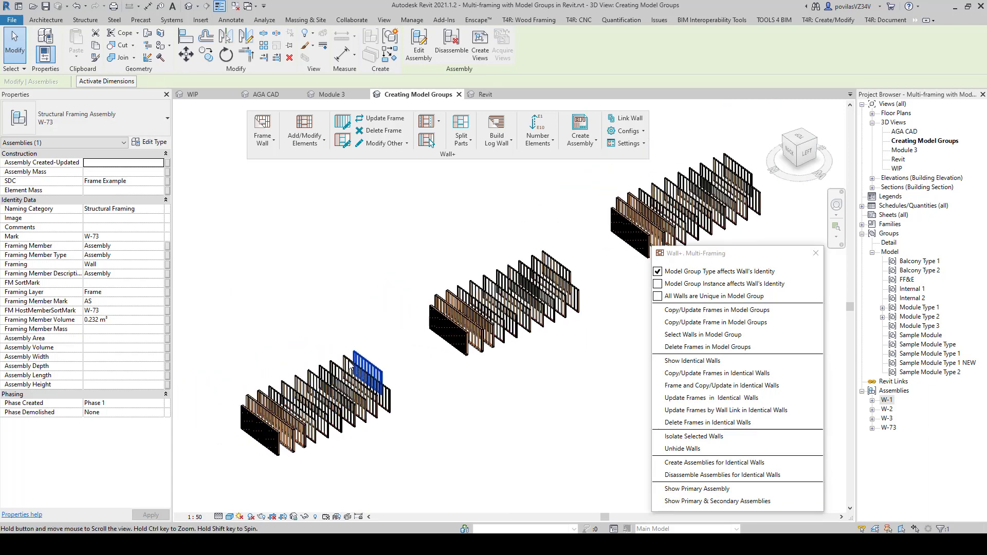
scroll(497, 338, down, 4)
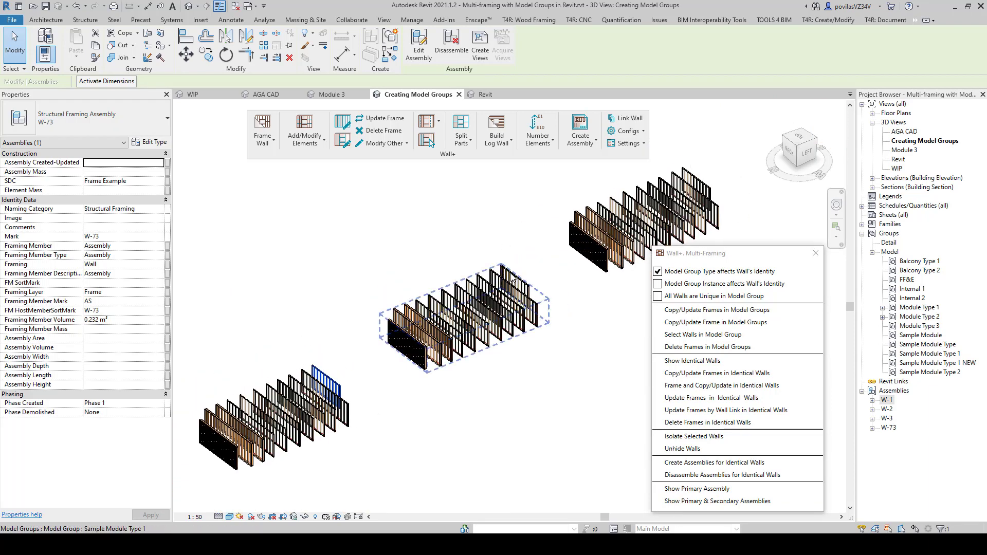
scroll(285, 395, up, 4)
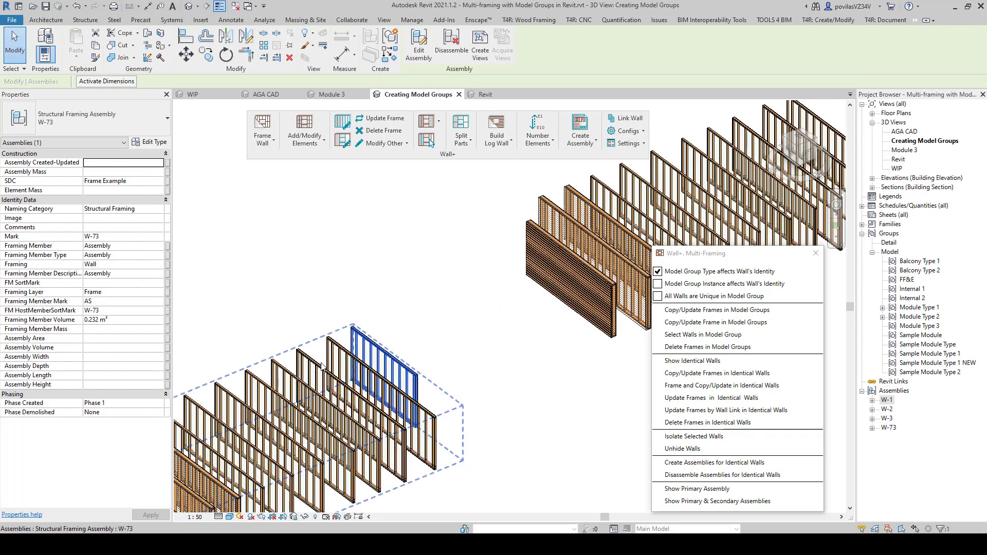
click(321, 342)
click(331, 315)
scroll(273, 360, down, 3)
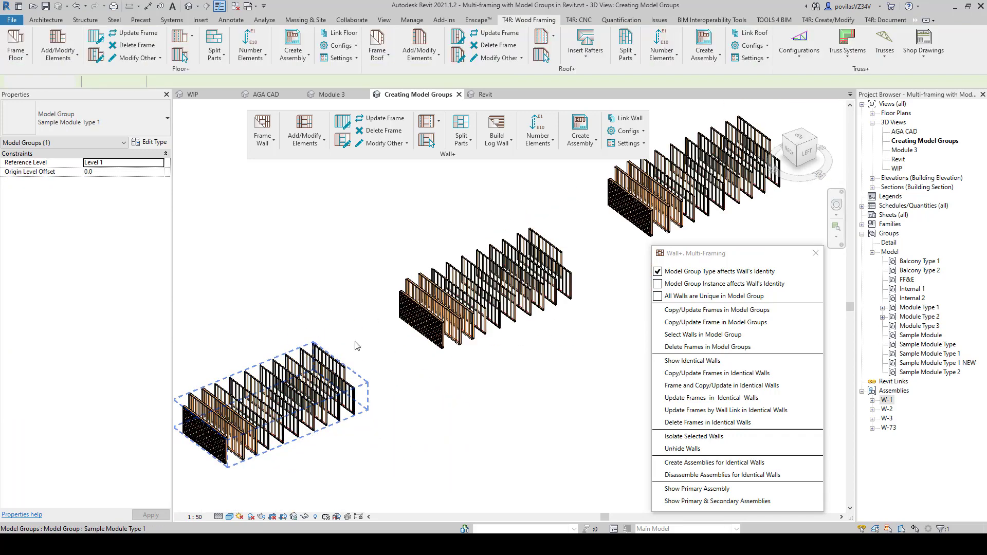
Step: Select the Sample Module Type 1 groups one after another and compare their positions and reference levels
middle_drag(273, 360, 262, 380)
click(445, 342)
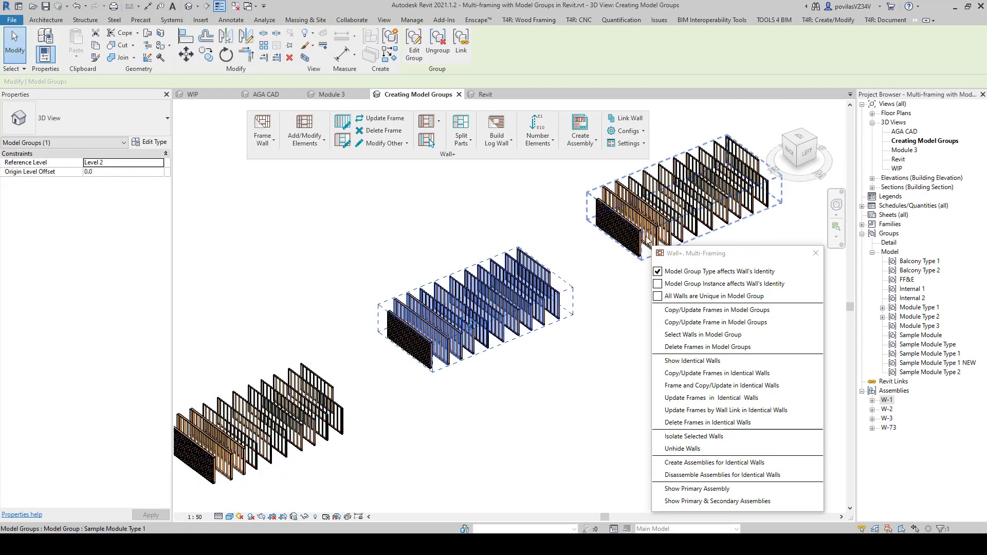
click(648, 240)
click(286, 380)
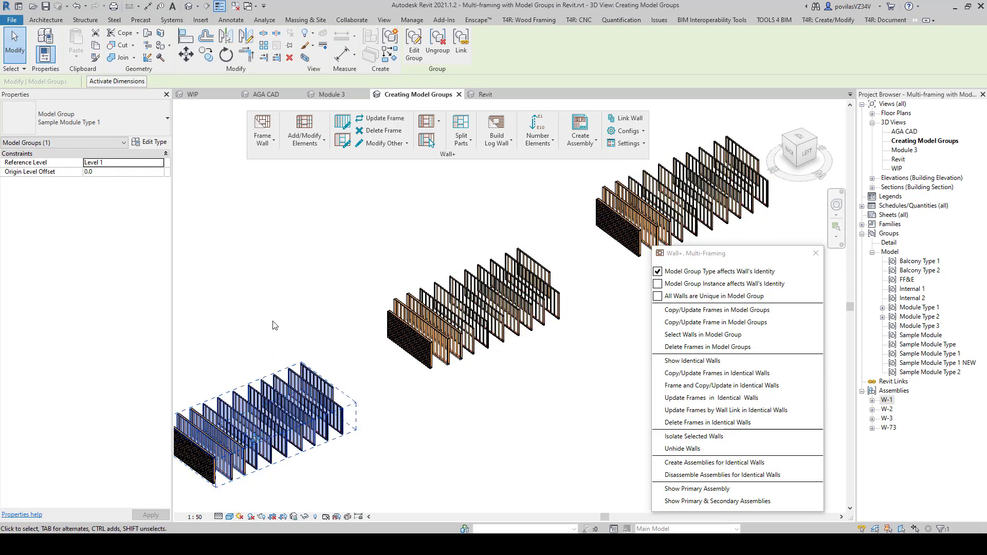
middle_drag(298, 368, 319, 368)
middle_drag(463, 401, 418, 432)
click(492, 360)
click(609, 270)
click(464, 347)
scroll(230, 431, up, 3)
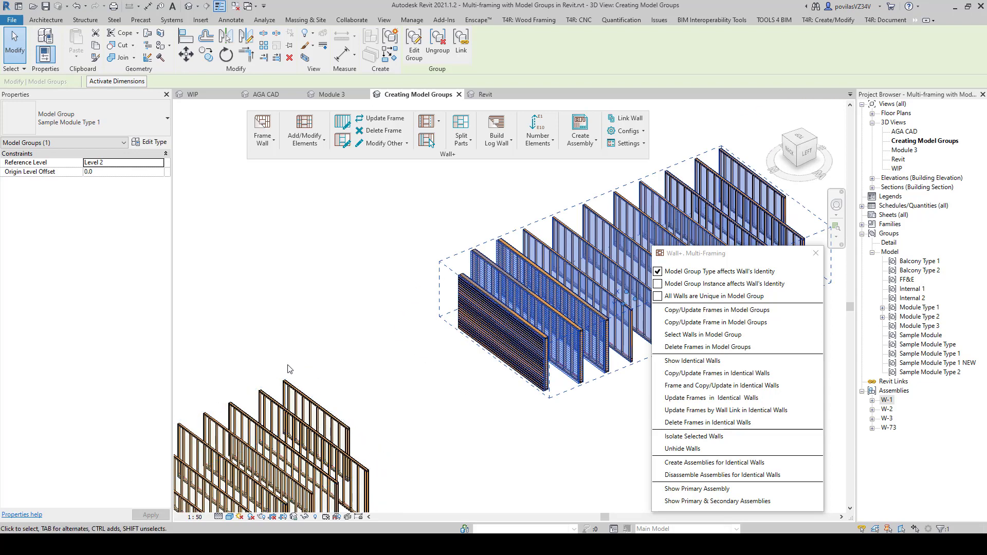
scroll(309, 411, down, 2)
middle_drag(563, 290, 846, 133)
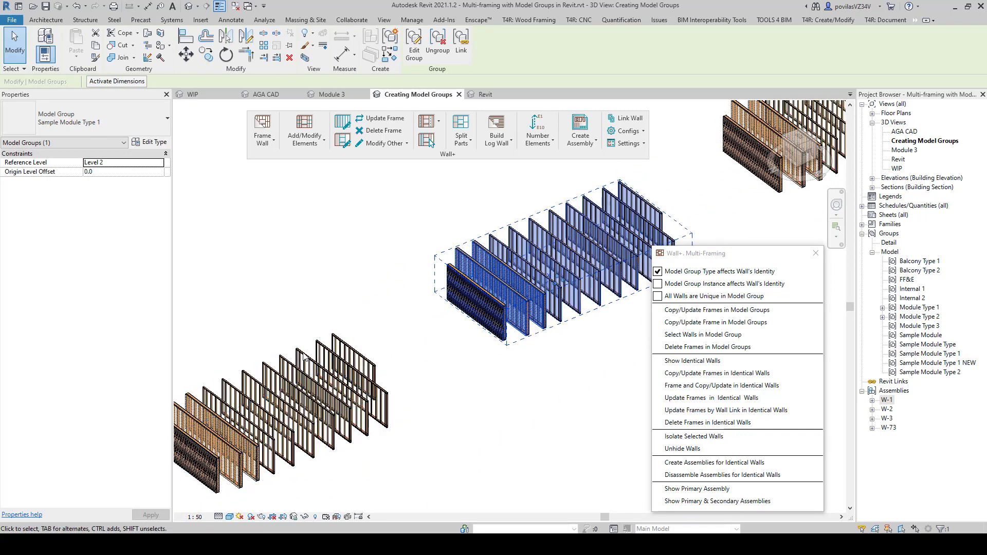
click(323, 350)
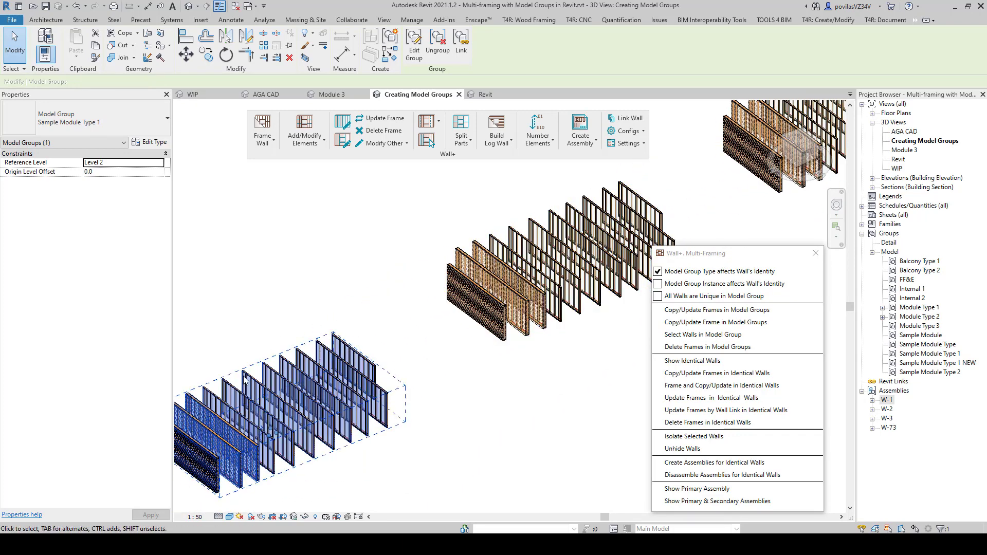
scroll(381, 363, down, 2)
middle_drag(424, 340, 343, 384)
click(331, 410)
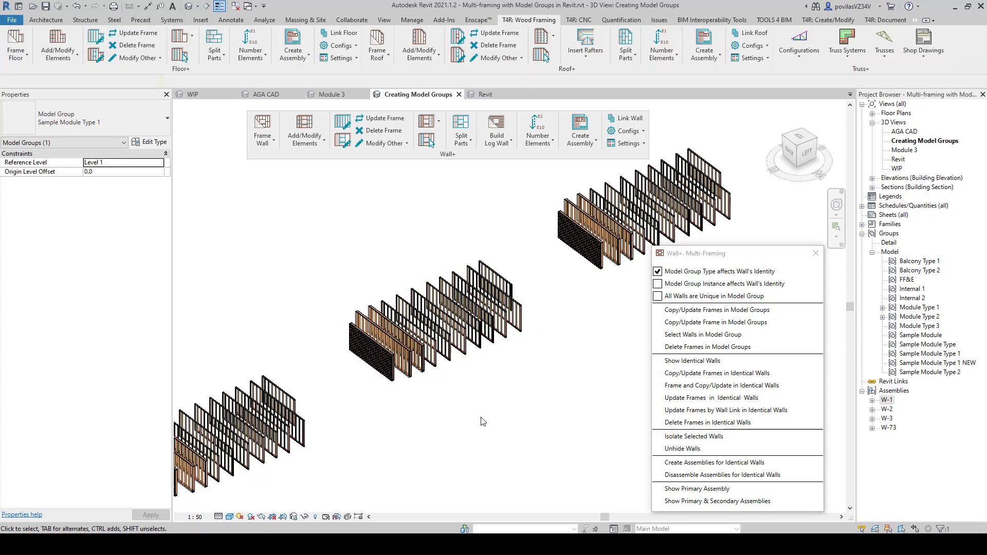
Step: Show all primary and secondary assemblies of the end wall, and show its primary assembly alone
click(706, 503)
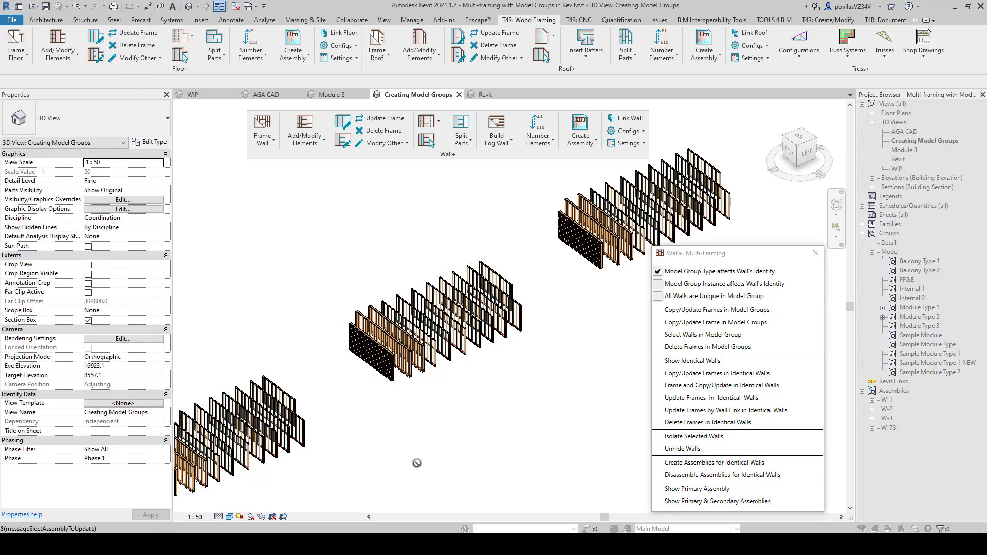
click(305, 404)
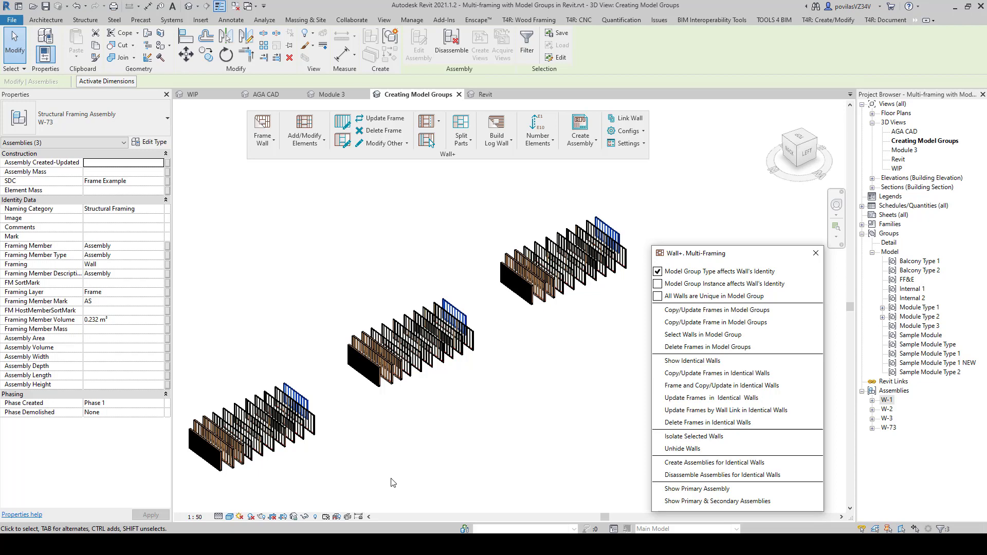
click(671, 497)
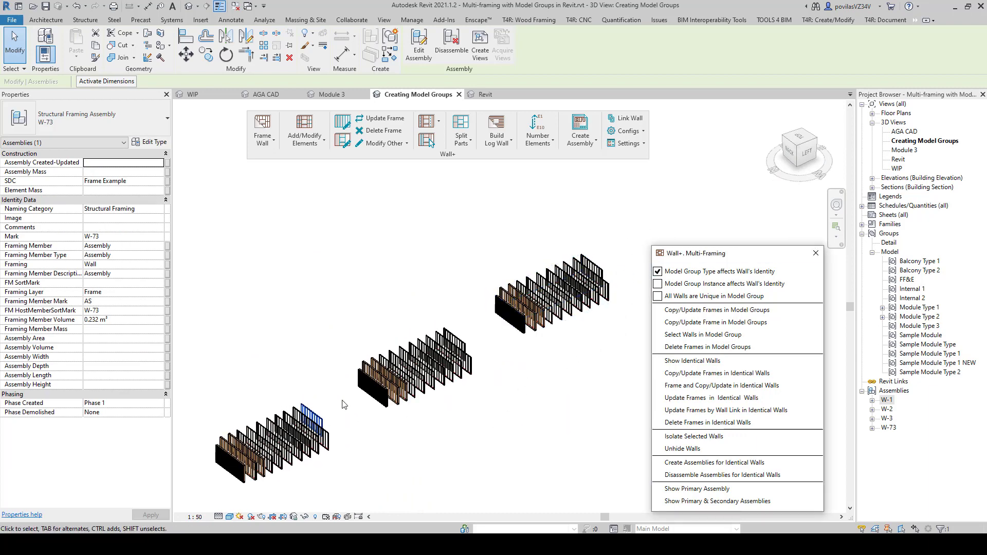
click(456, 431)
middle_drag(478, 399, 468, 394)
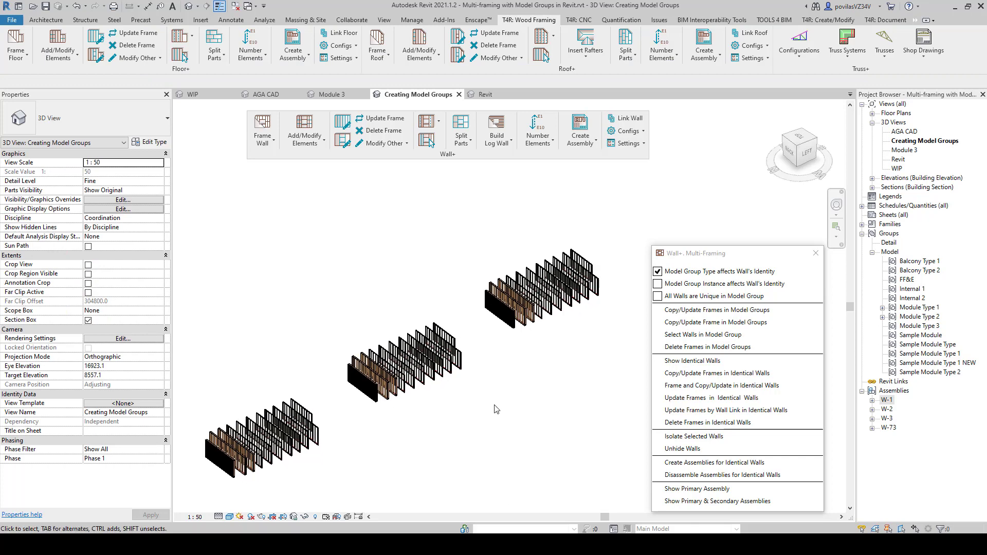
Step: Expand the W-73 assembly in the project's assemblies and open its sheet W-73-2 - Frame
click(872, 428)
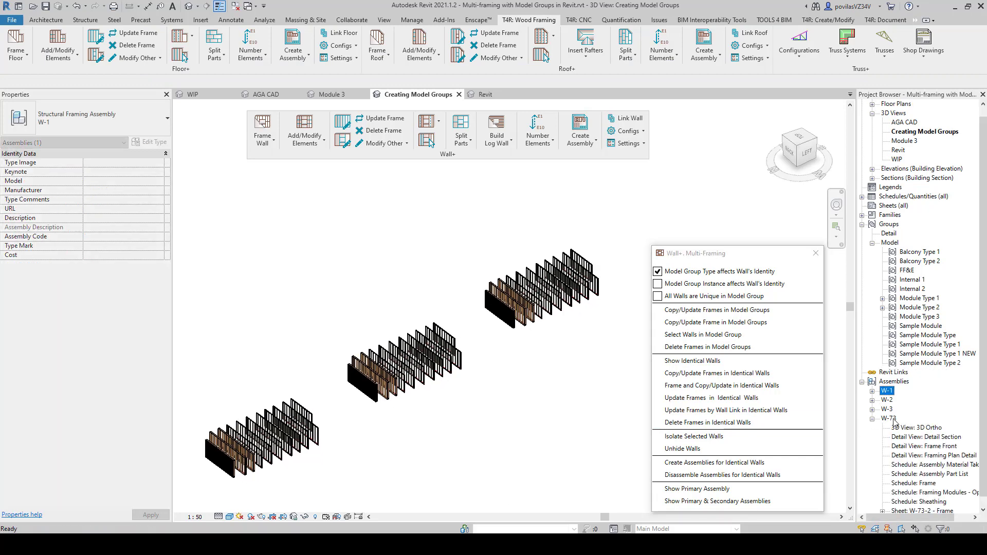
click(323, 417)
scroll(949, 446, down, 1)
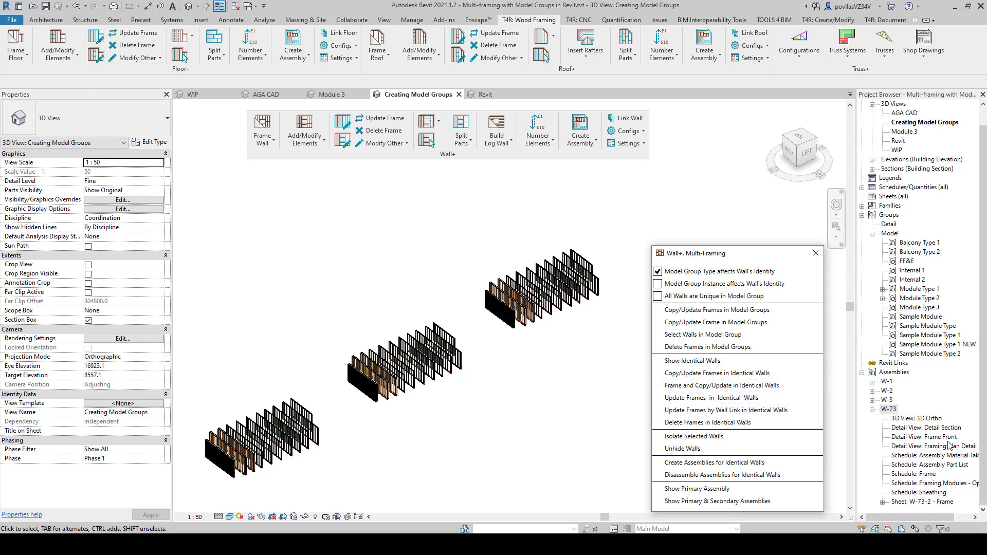
click(911, 502)
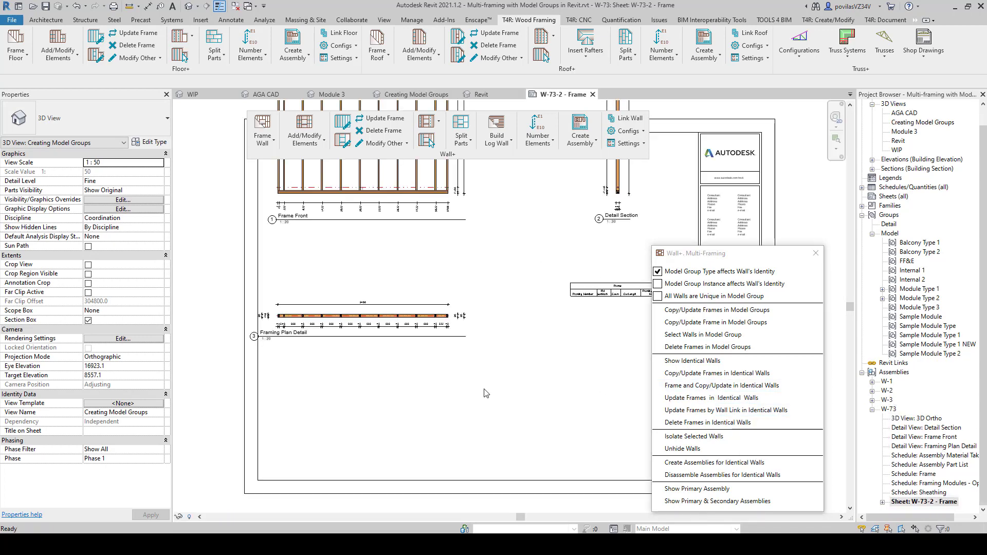
Step: Move the Frame Front viewport directly above the Framing Plan Detail and place the Detail Section viewport beside it on the sheet
scroll(483, 390, down, 4)
middle_drag(480, 386, 403, 386)
click(363, 254)
drag(348, 276, 347, 319)
click(483, 248)
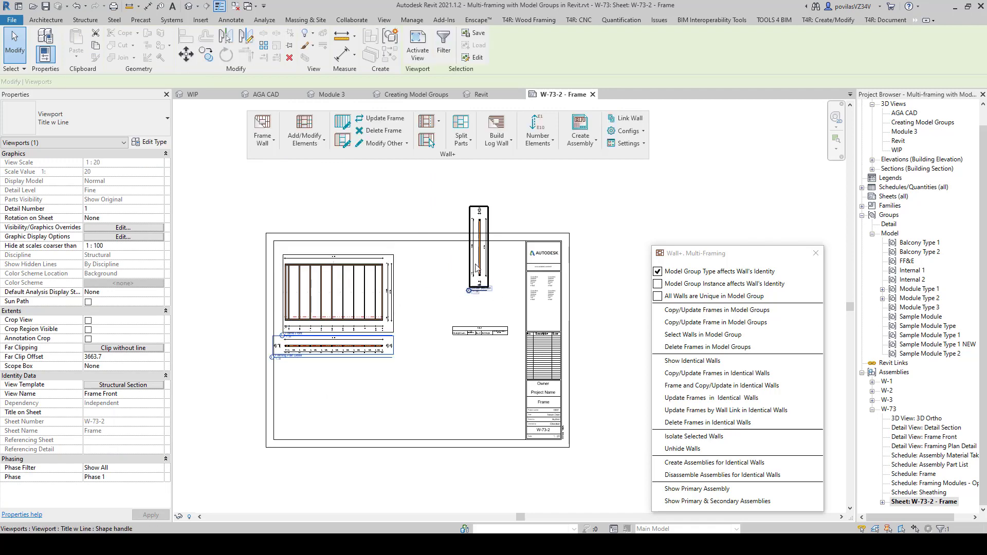
drag(483, 248, 414, 293)
click(476, 330)
key(Escape)
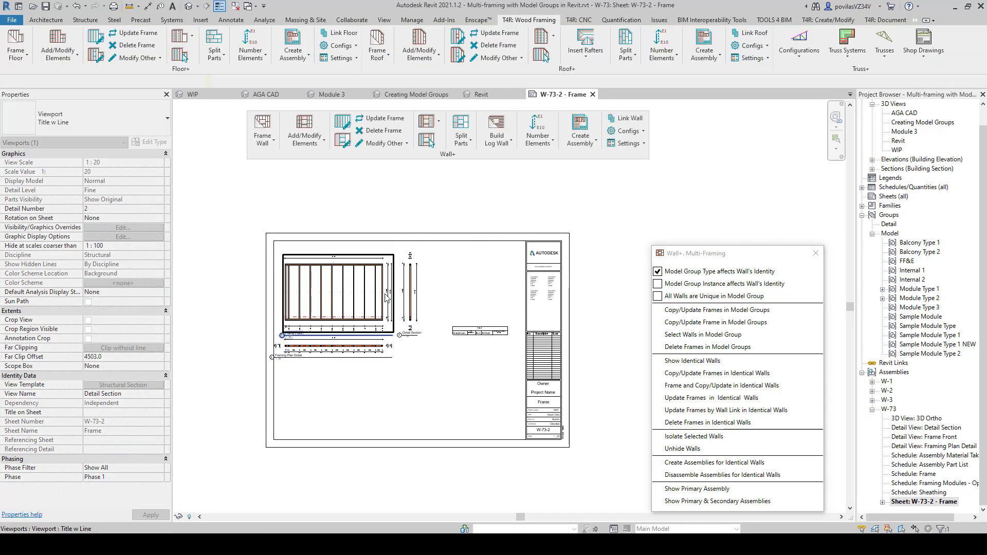
scroll(324, 296, up, 5)
scroll(403, 285, down, 3)
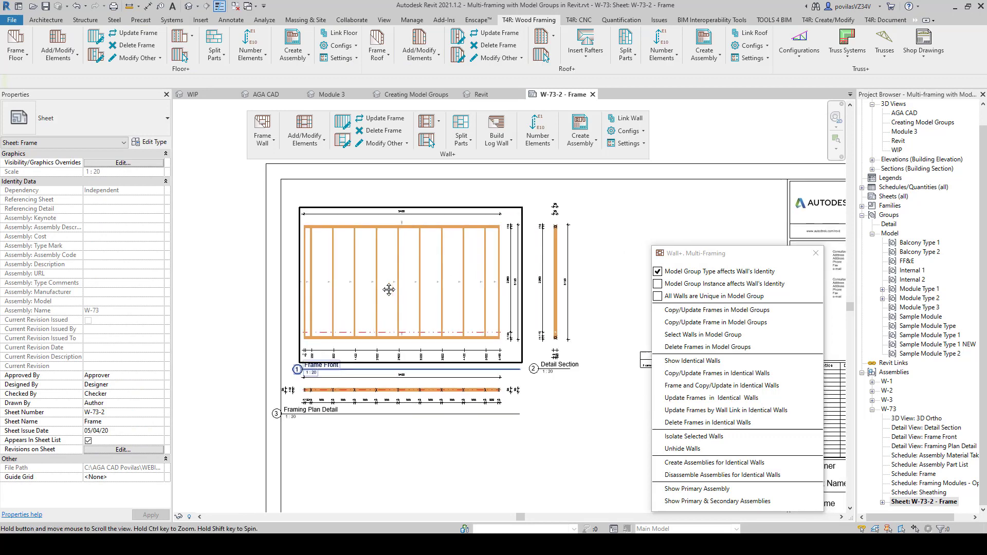
Step: Activate the Frame Front view on the sheet, select the stud near the middle of the frame, and return to the whole sheet
double_click(400, 255)
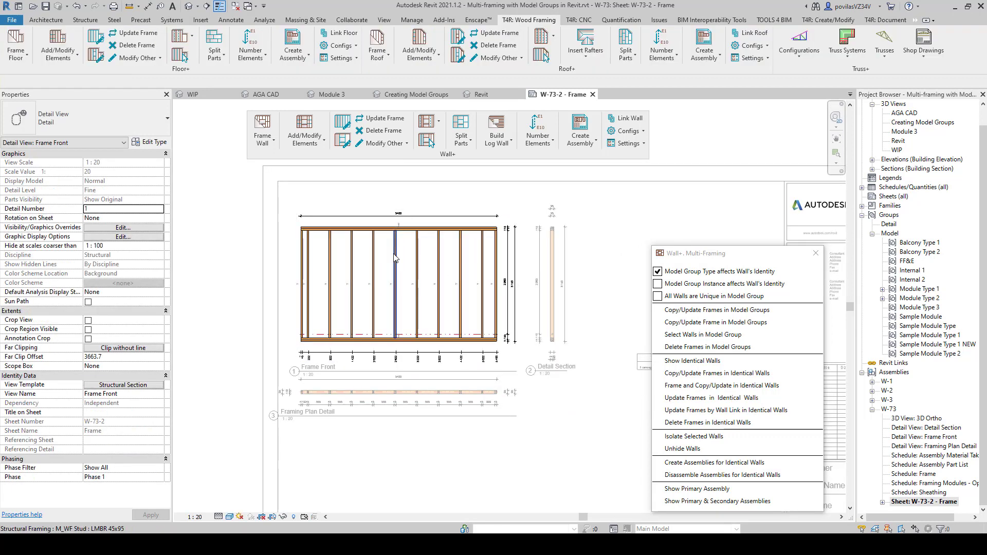
click(395, 257)
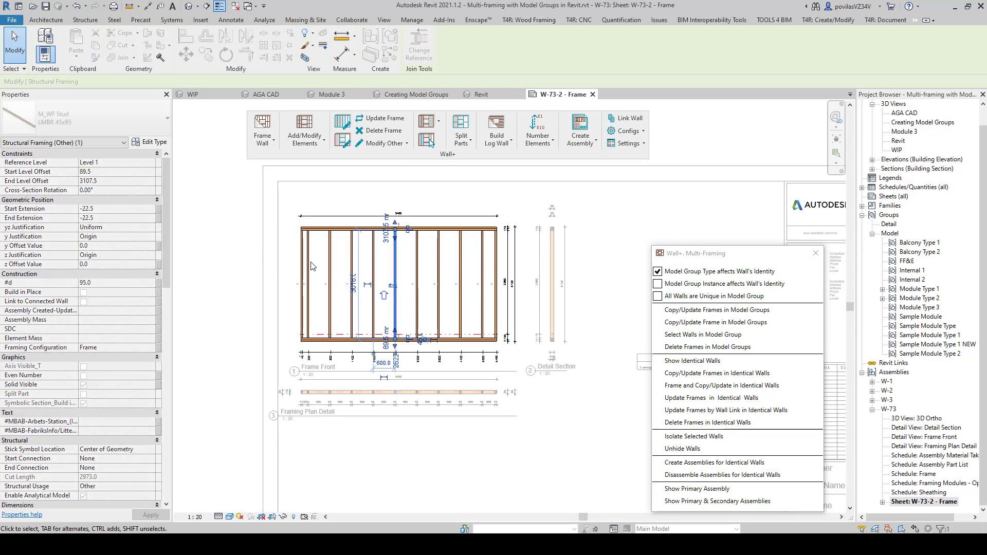
double_click(223, 232)
scroll(444, 363, down, 1)
middle_drag(601, 394, 546, 374)
scroll(419, 382, down, 1)
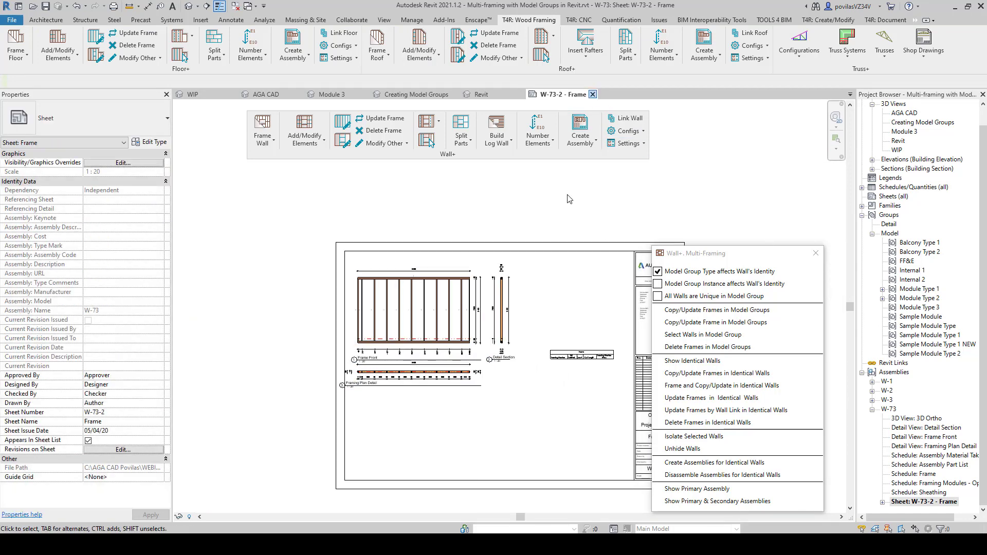
Step: Close the W-73-2 - Frame sheet and collapse the W-73 assembly in the project's assemblies
click(592, 94)
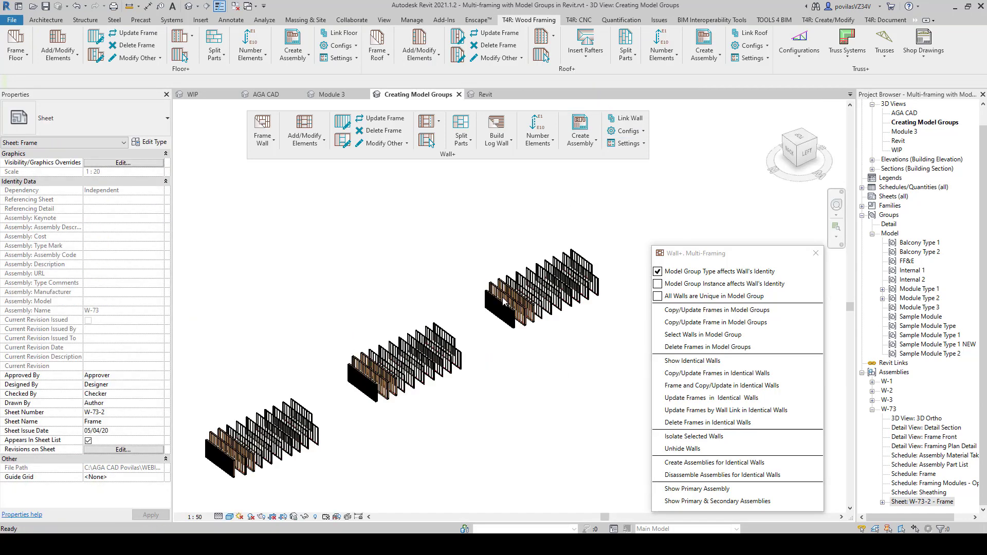
click(554, 143)
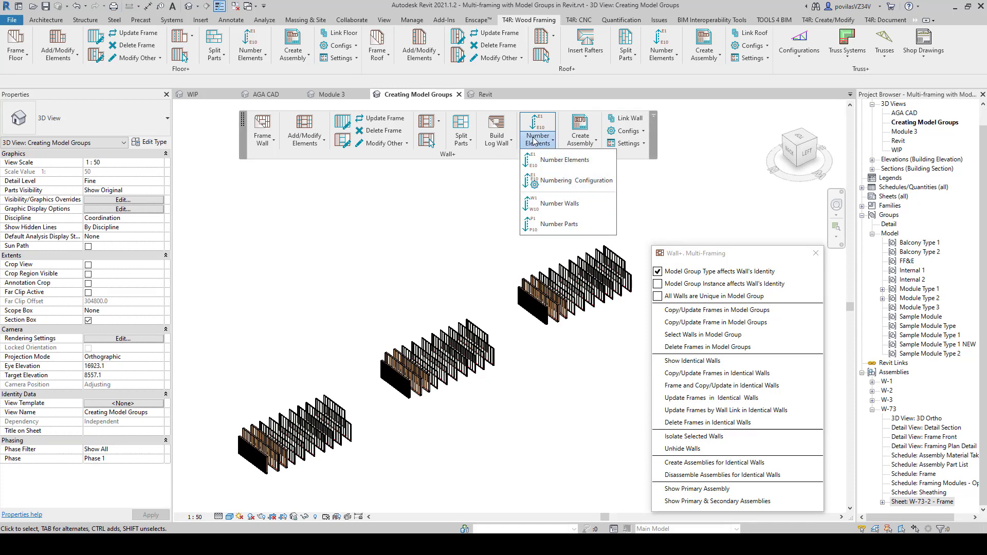
click(563, 203)
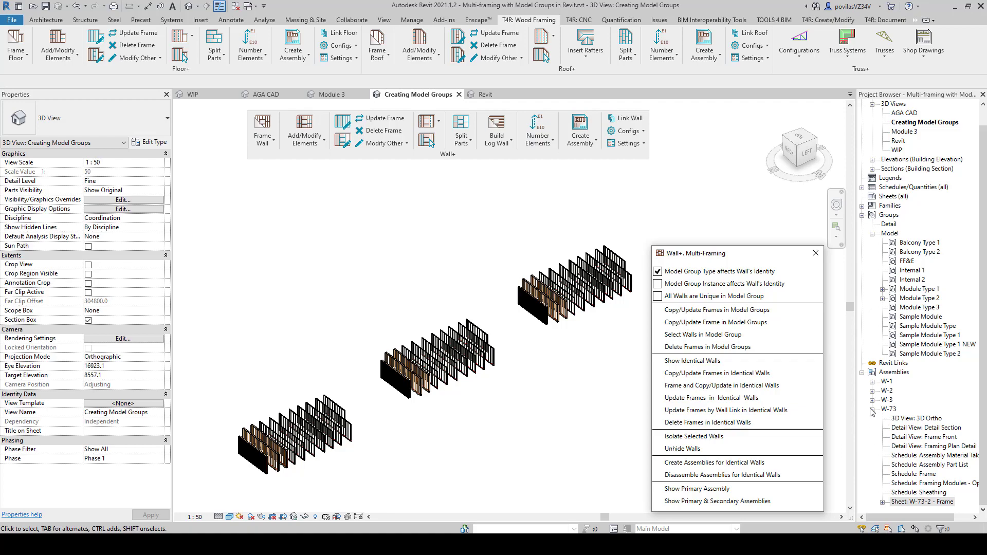
click(872, 410)
click(486, 400)
scroll(489, 414, up, 1)
middle_drag(489, 414, 463, 474)
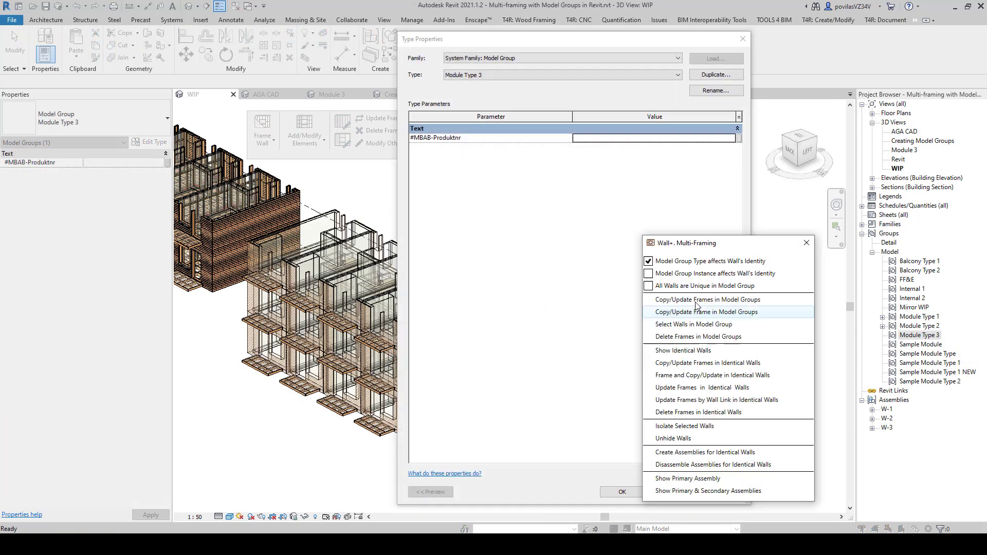
Step: Dismiss the Module Type 3 type properties and place the Multi-Framing window beside the unframed building in the WIP view
click(741, 39)
shift+middle_drag(548, 266, 241, 361)
scroll(329, 358, up, 5)
scroll(386, 346, up, 1)
scroll(387, 350, up, 1)
drag(684, 244, 619, 227)
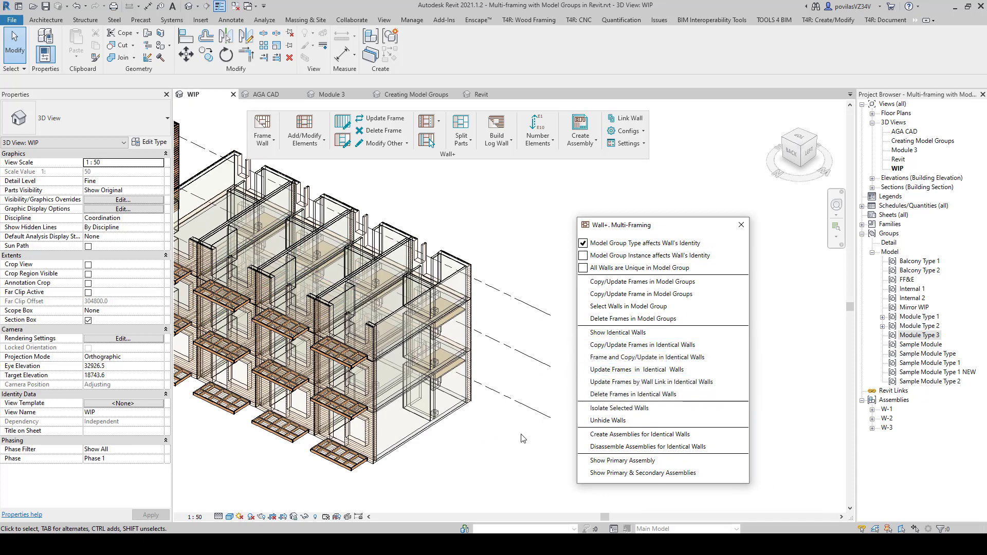
click(408, 421)
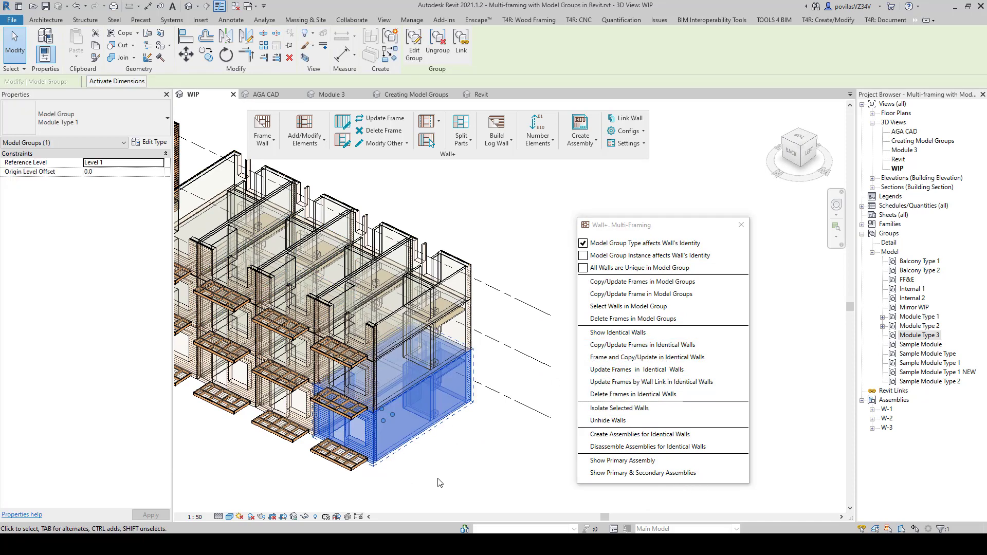
mouse_move(362, 362)
middle_down()
mouse_move(423, 358)
mouse_move(369, 375)
middle_up()
scroll(423, 359, down, 1)
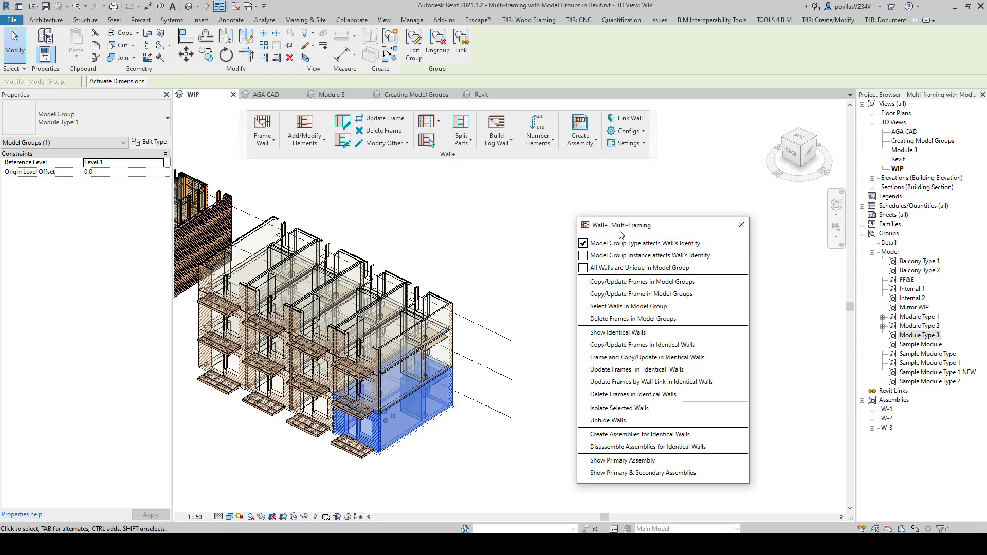
drag(621, 231, 620, 227)
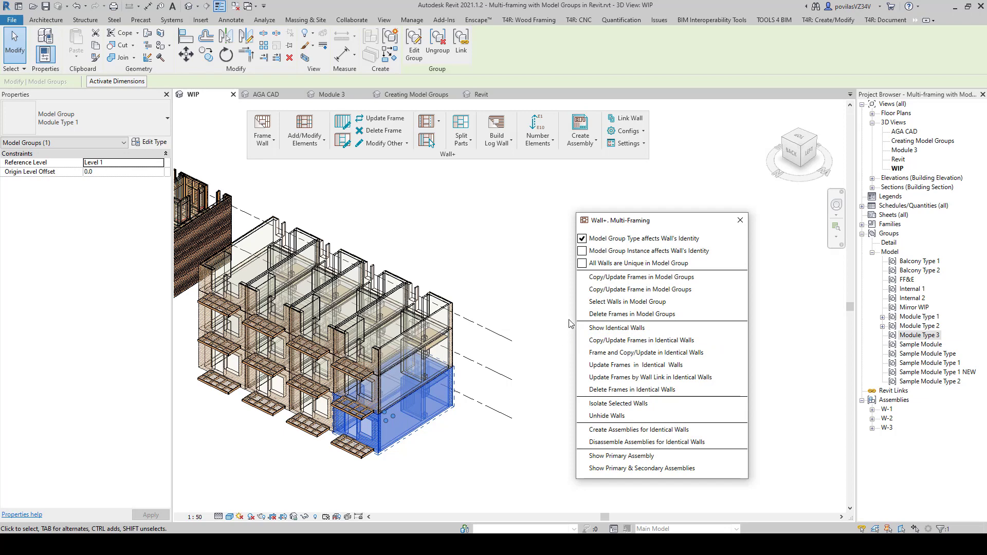
click(627, 302)
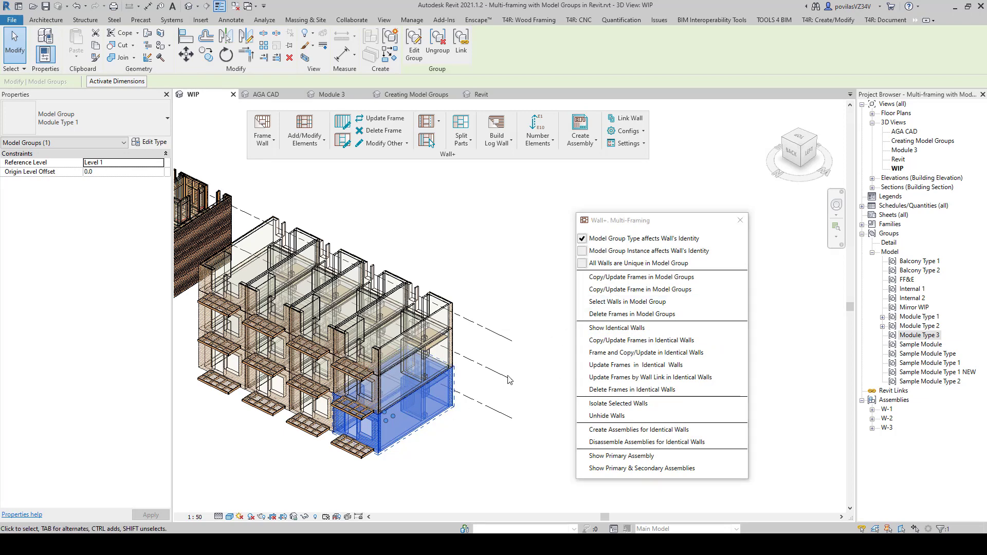
key(Escape)
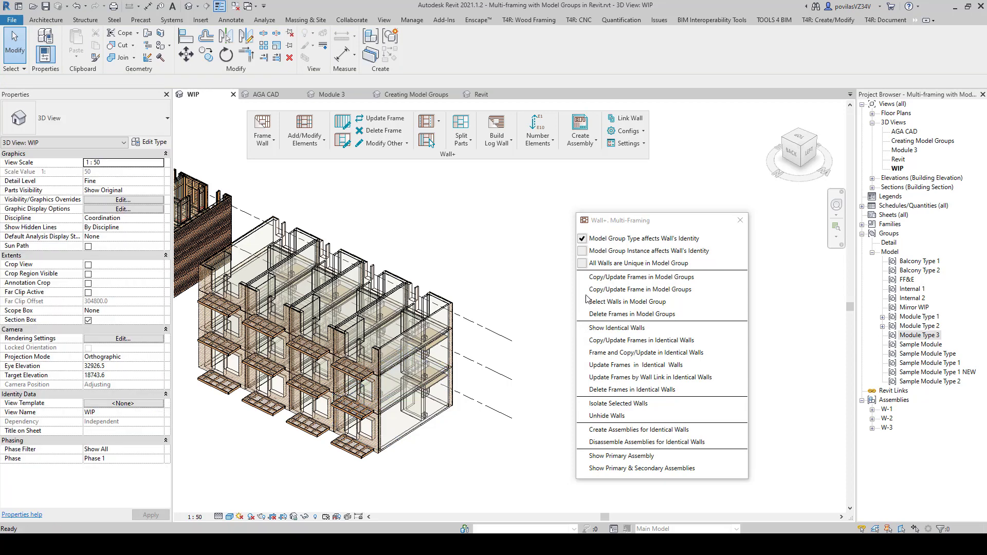
scroll(554, 309, down, 1)
scroll(552, 305, up, 1)
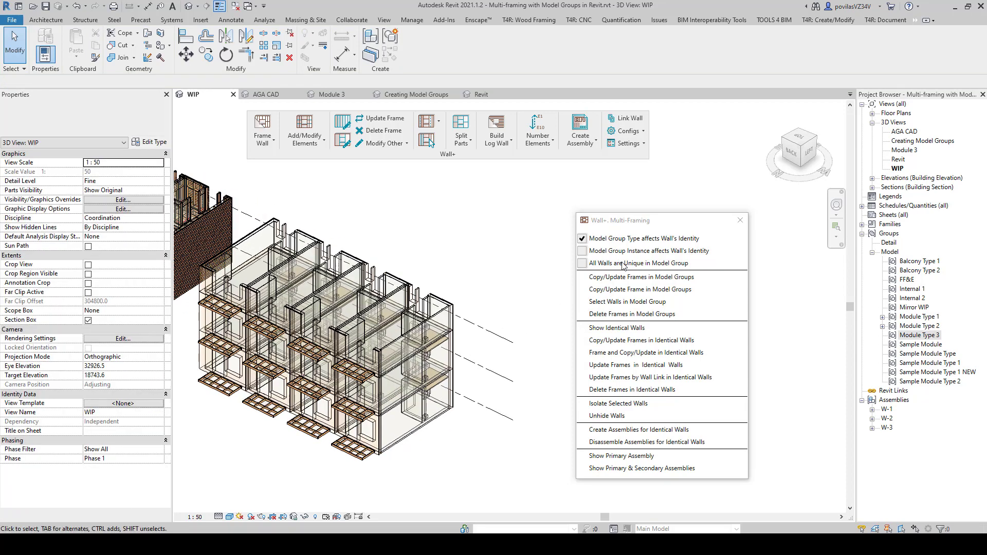
Step: Restart Multi-Framing, select all walls of the Level 1 Module Type 1 group at the building's near end, and frame them
click(740, 221)
click(263, 143)
click(292, 336)
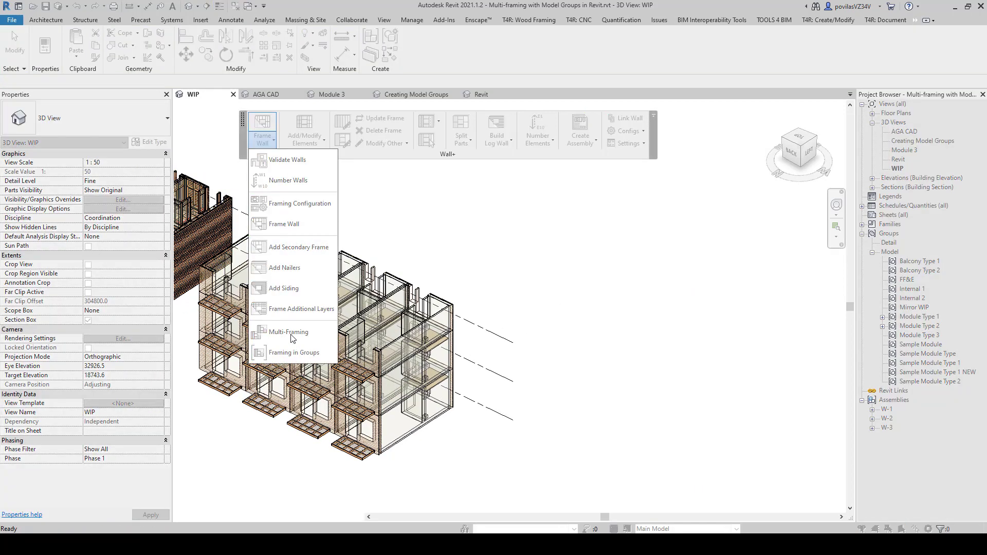
click(263, 142)
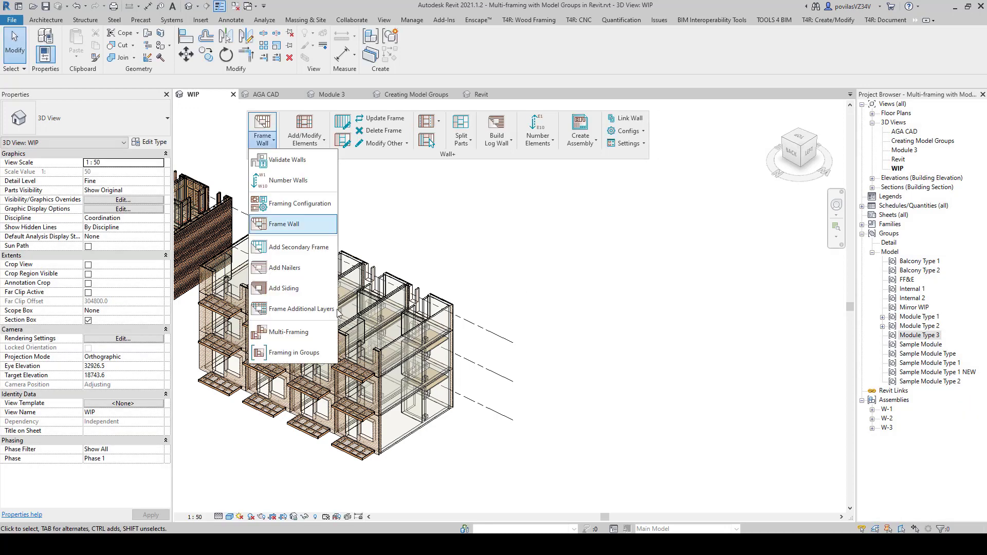
click(312, 345)
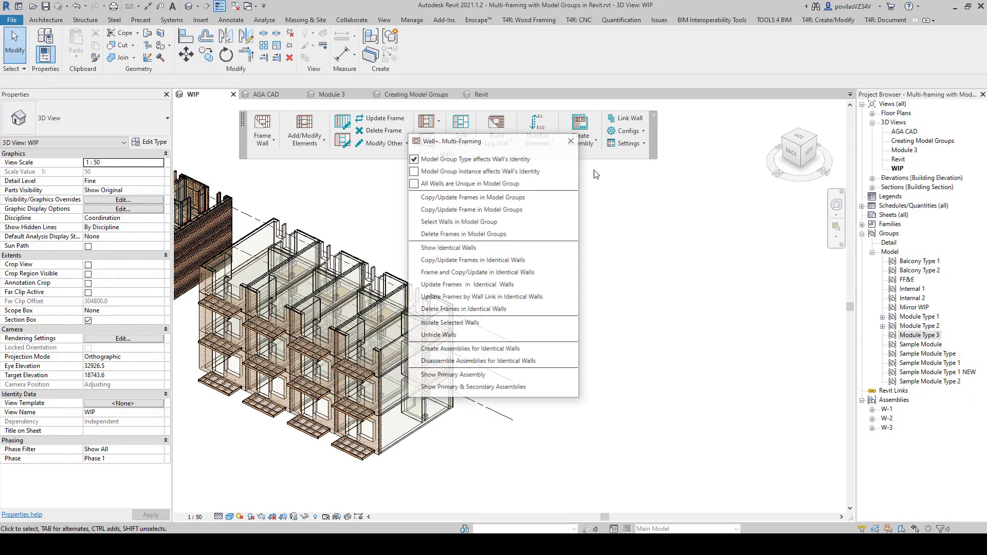
drag(488, 141, 684, 195)
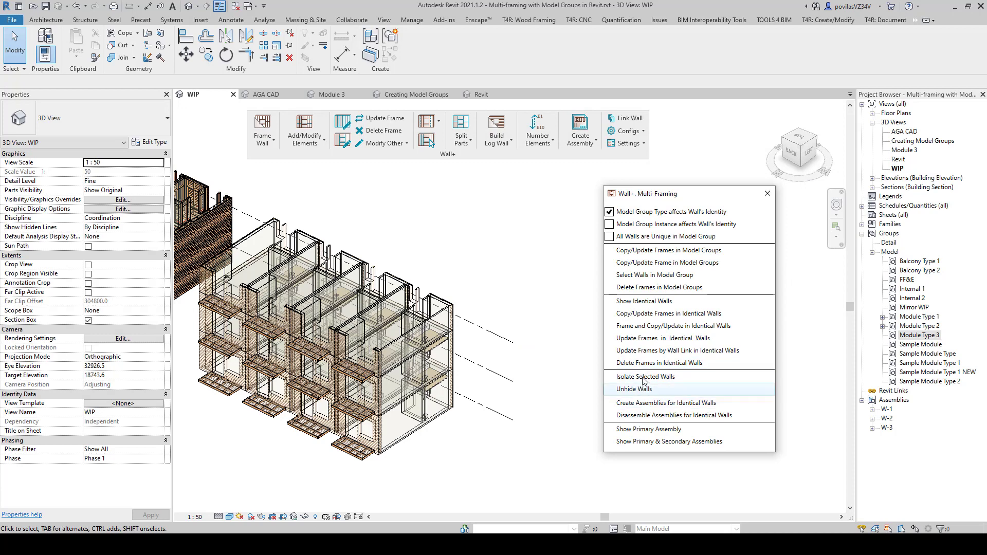
click(639, 276)
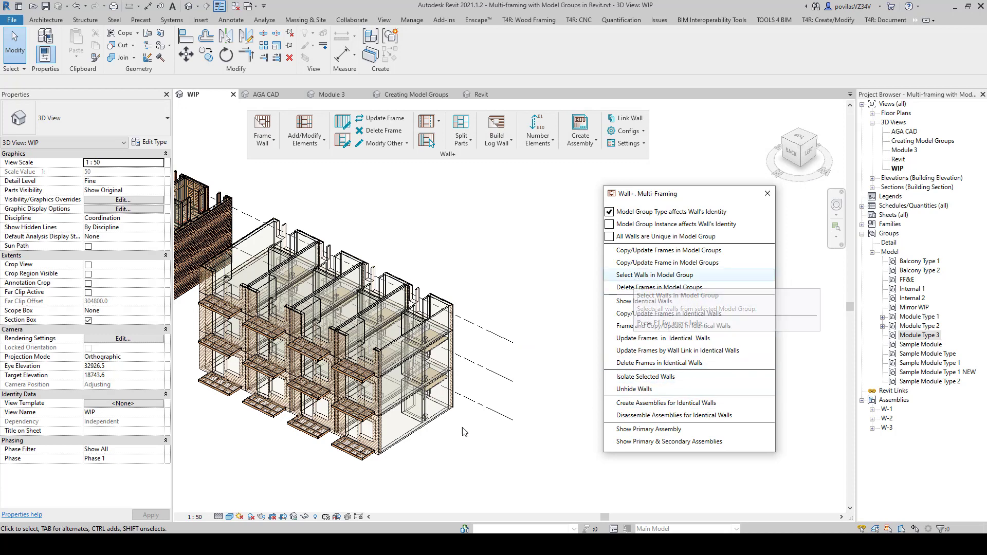
click(440, 410)
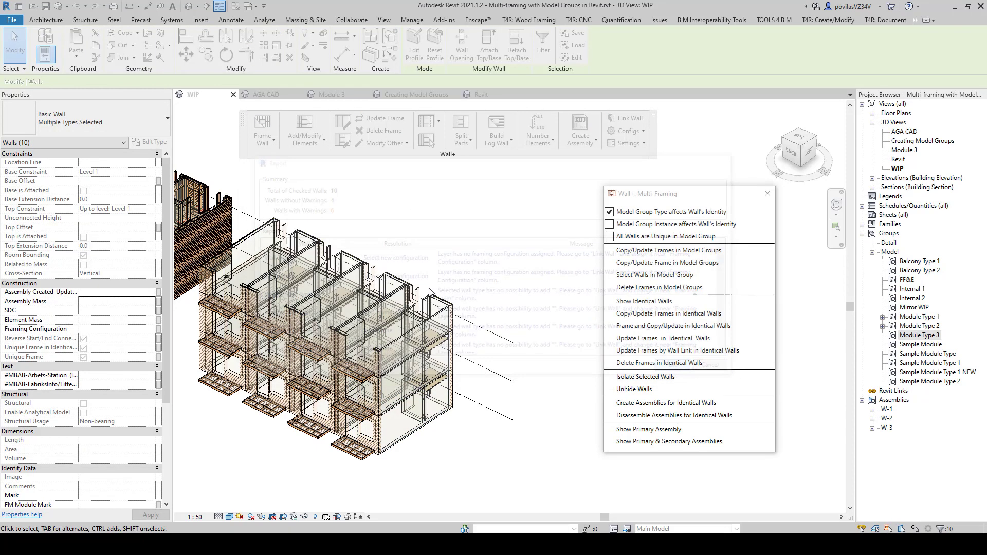
click(446, 272)
click(445, 290)
click(492, 287)
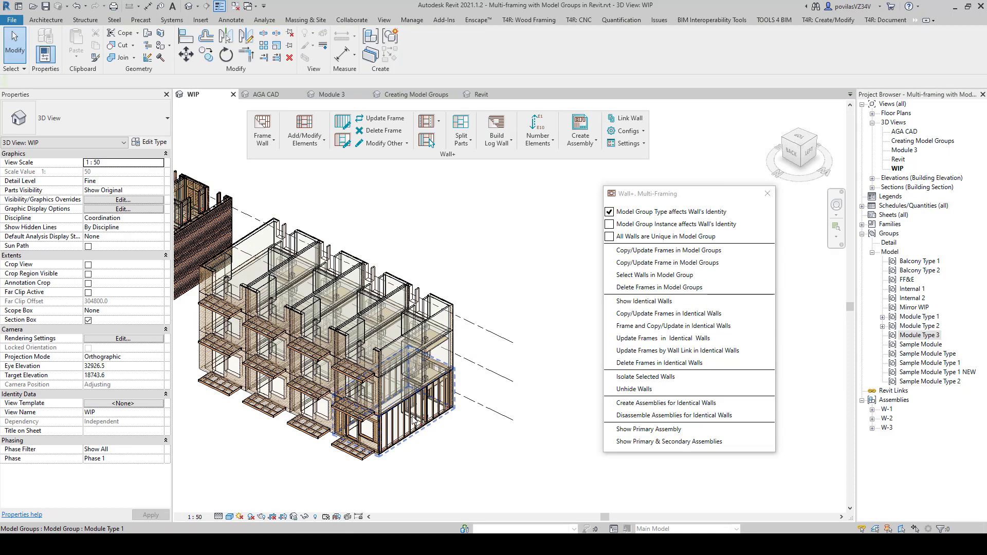
Step: Select the framed Level 1 Module Type 1 group and inspect its wall frames up close
scroll(413, 416, up, 5)
shift+middle_drag(413, 415, 389, 396)
click(437, 334)
scroll(383, 323, down, 2)
middle_drag(389, 396, 365, 415)
shift+middle_drag(374, 406, 374, 421)
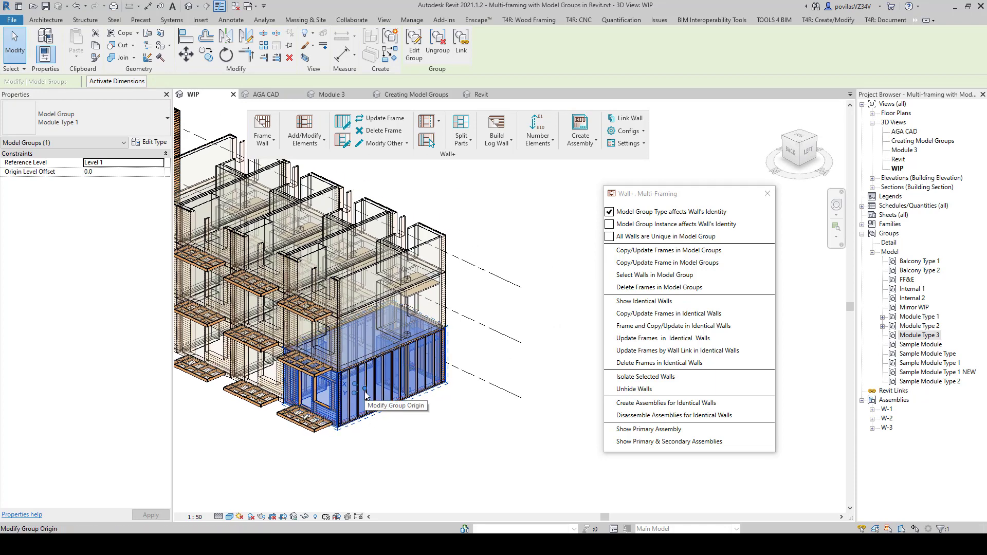
click(444, 418)
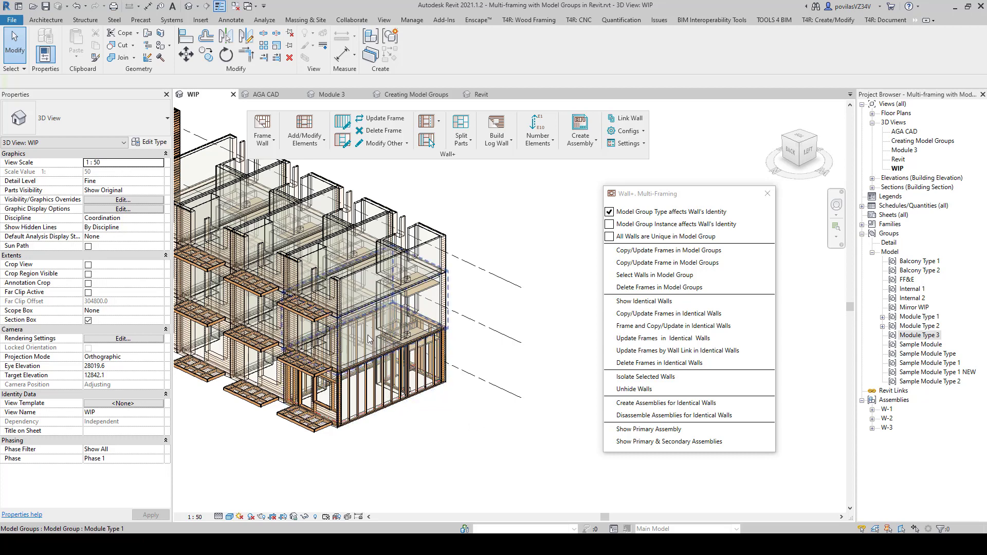
Step: Check the framing configurations available for the structure layer of the Level 2 end wall in Link Wall, without changing them
key(Tab)
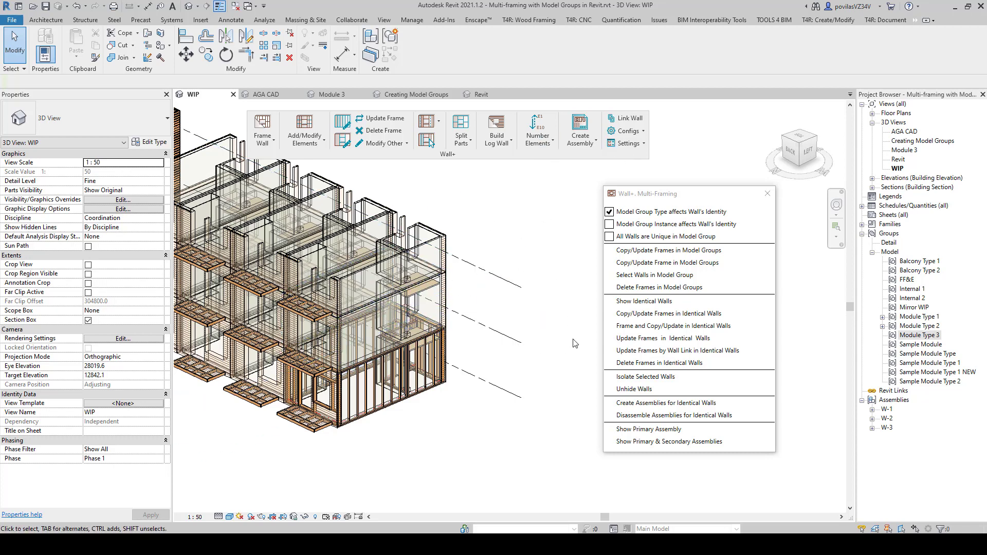
click(407, 308)
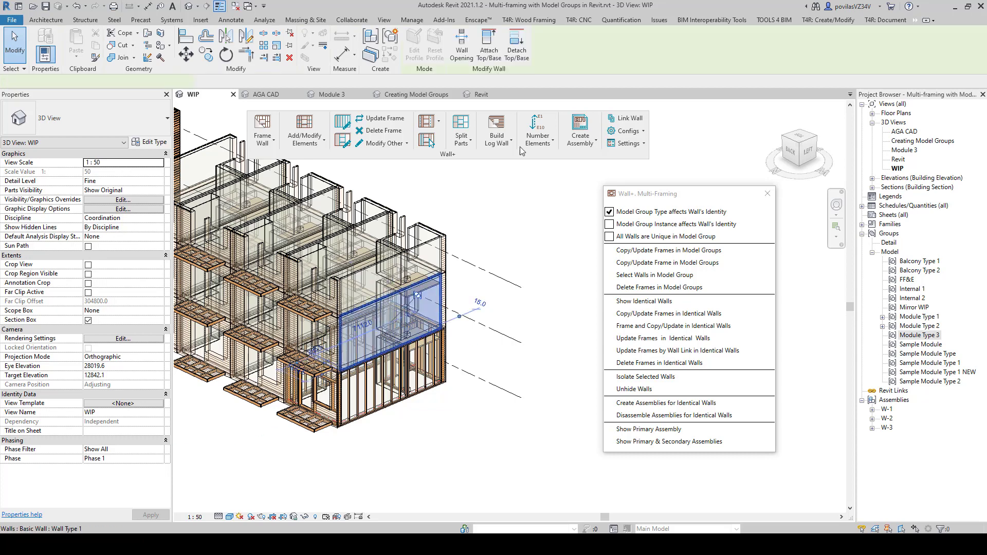
click(623, 120)
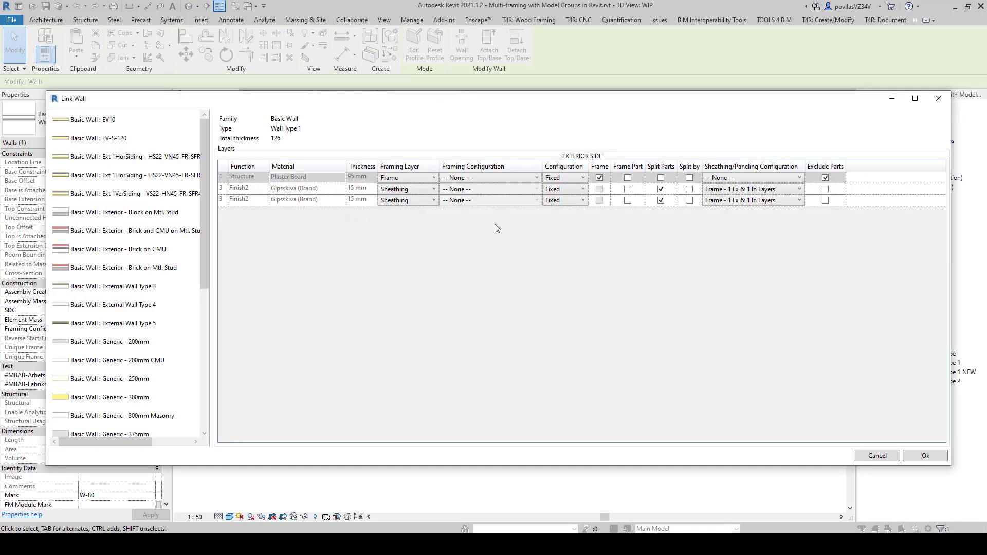
click(468, 180)
click(463, 208)
click(939, 98)
click(446, 401)
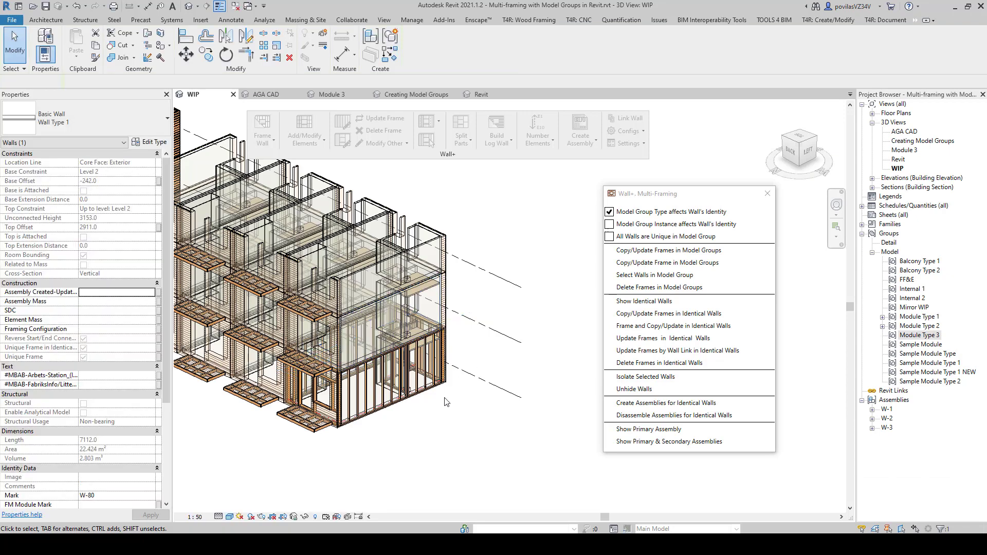
Step: Select the Level 2 Module Type 1 group above the framed module, and a Level 3 one in the neighbouring building, to compare them
scroll(432, 393, down, 1)
middle_drag(433, 381, 267, 443)
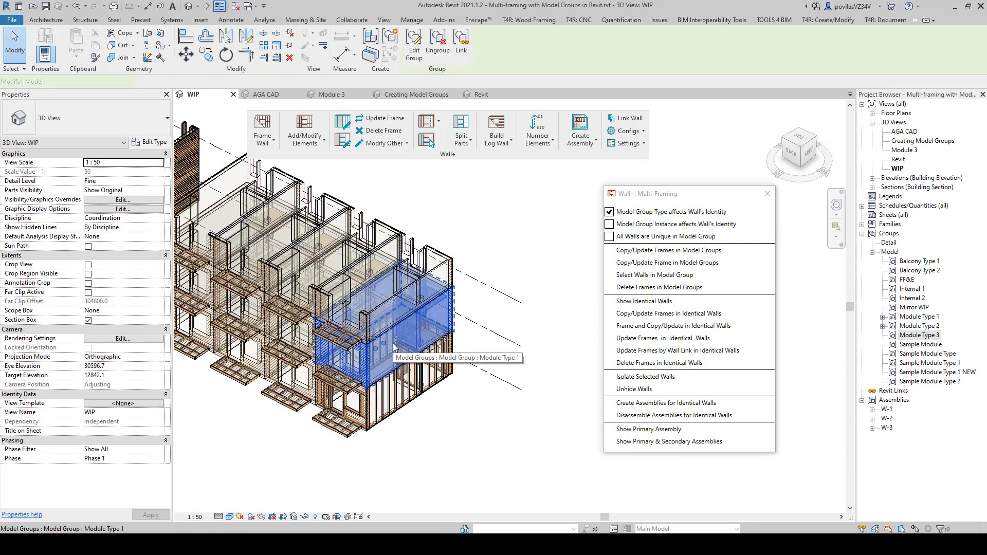
click(392, 346)
click(403, 440)
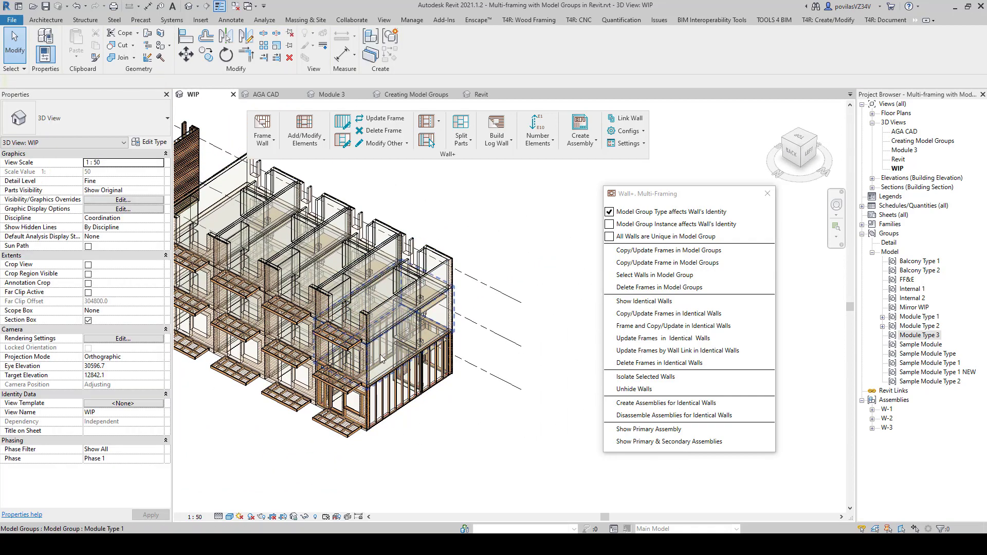
click(379, 381)
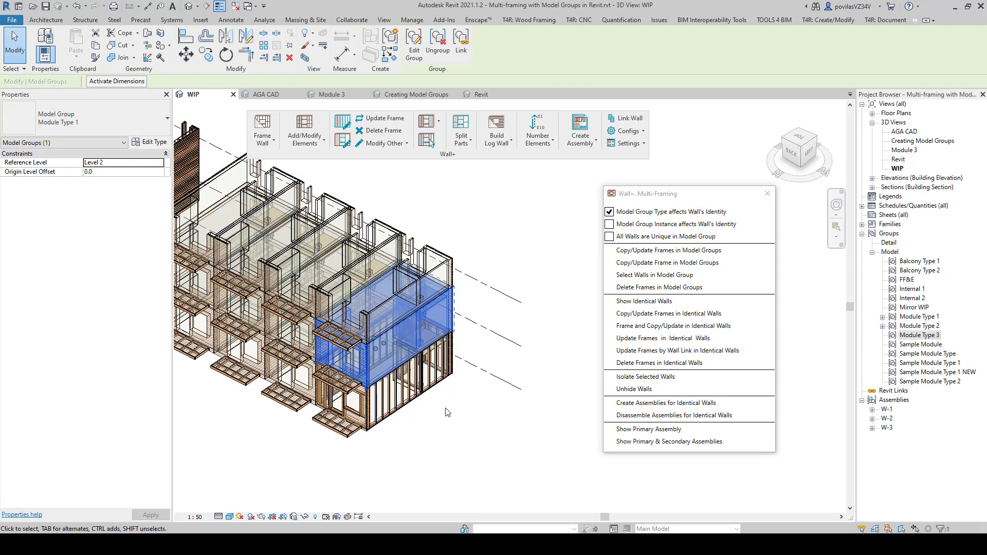
click(447, 413)
middle_drag(426, 396, 525, 412)
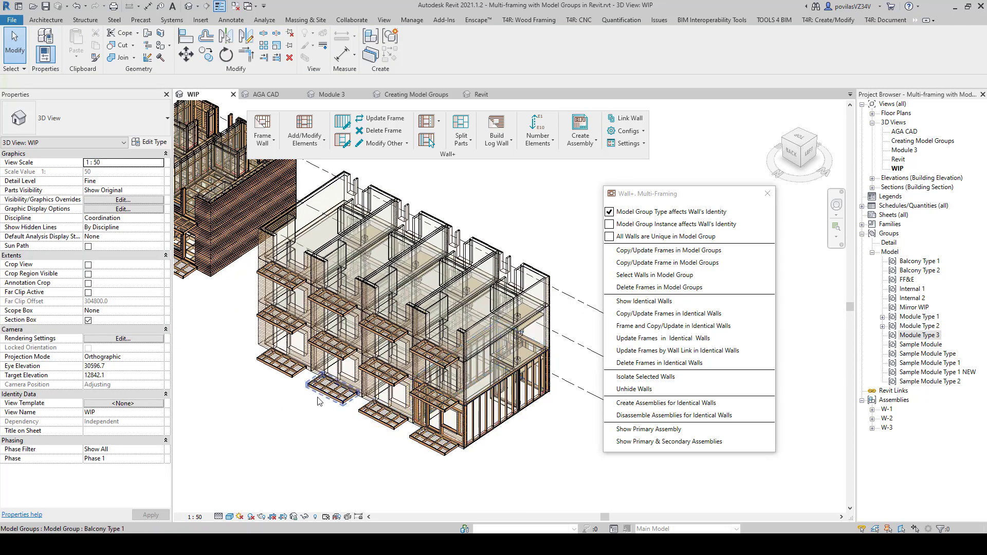
middle_drag(312, 394, 533, 414)
middle_drag(454, 363, 415, 399)
click(356, 292)
middle_drag(367, 376, 338, 414)
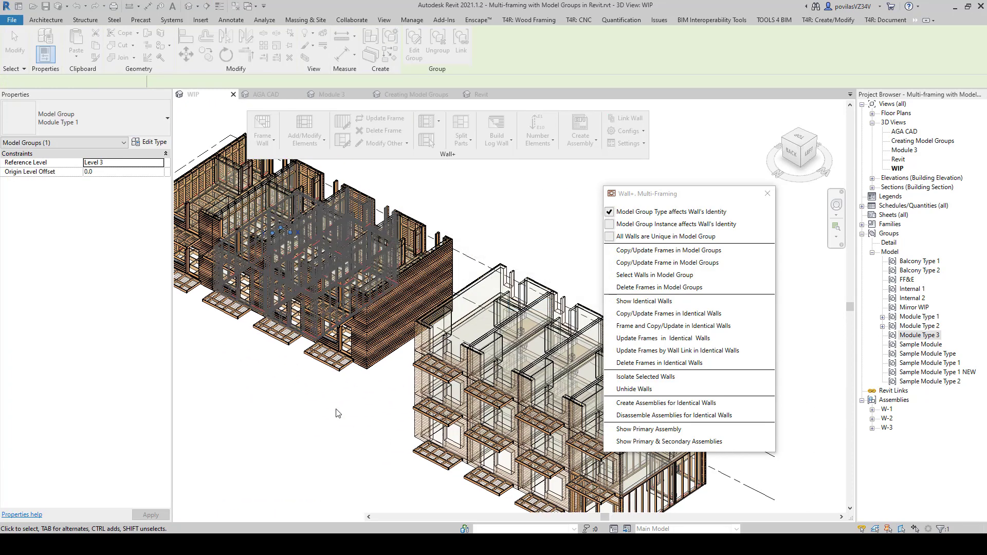
click(337, 414)
Step: Copy the frames of the framed Level 1 Module Type 1 group to the other instances of that model group
middle_drag(524, 446, 397, 415)
click(521, 379)
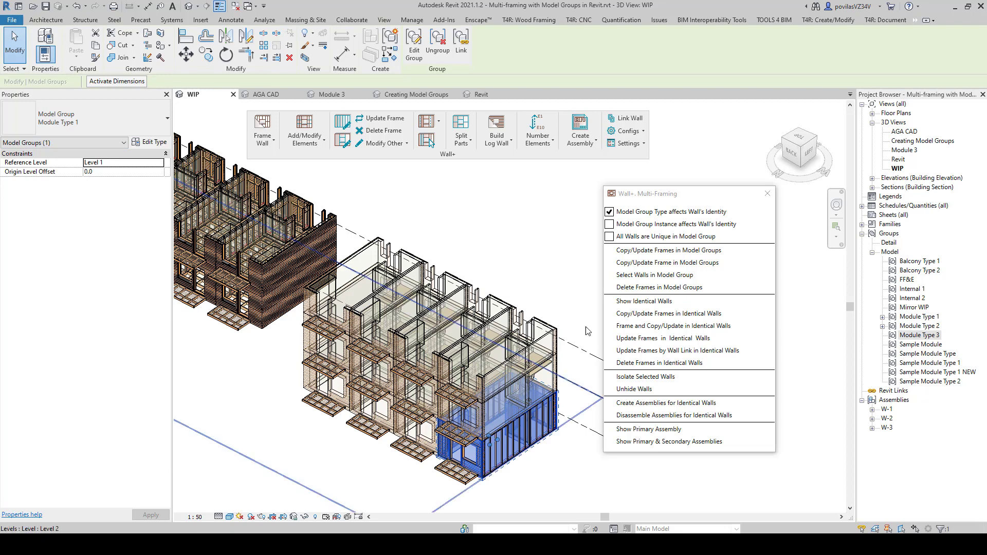
click(669, 250)
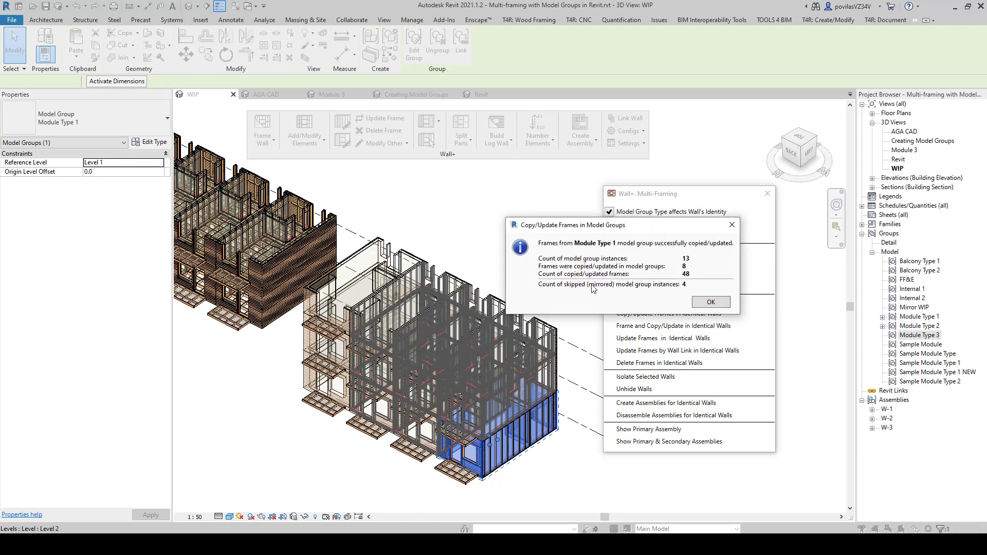
drag(597, 229, 394, 168)
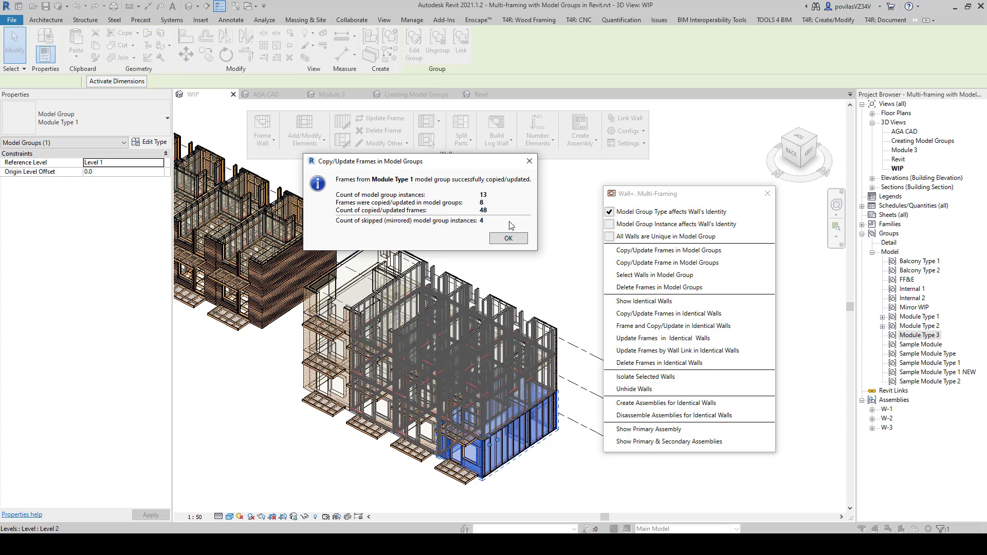
Step: Close the copy report and inspect the copied wall frames from several sides of the buildings
click(511, 241)
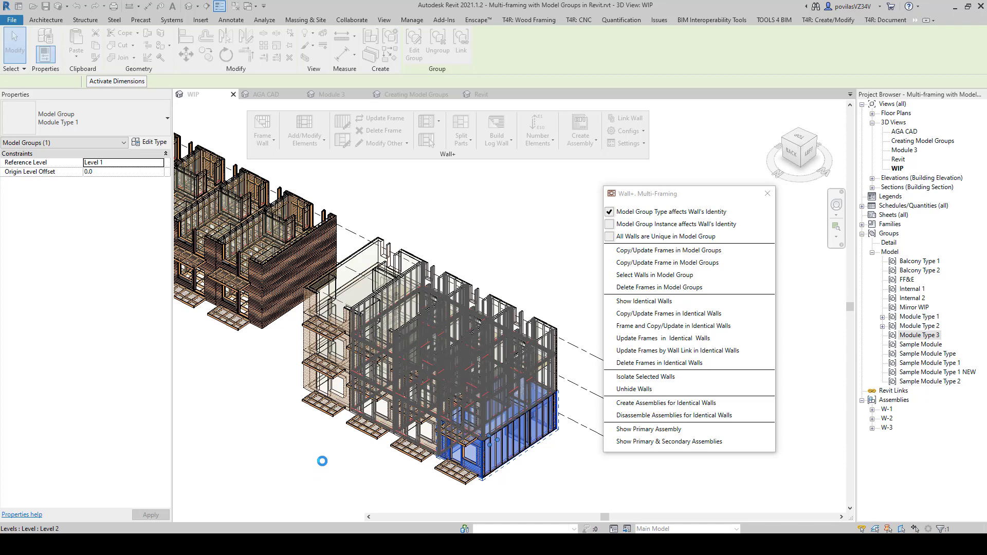
scroll(411, 392, up, 5)
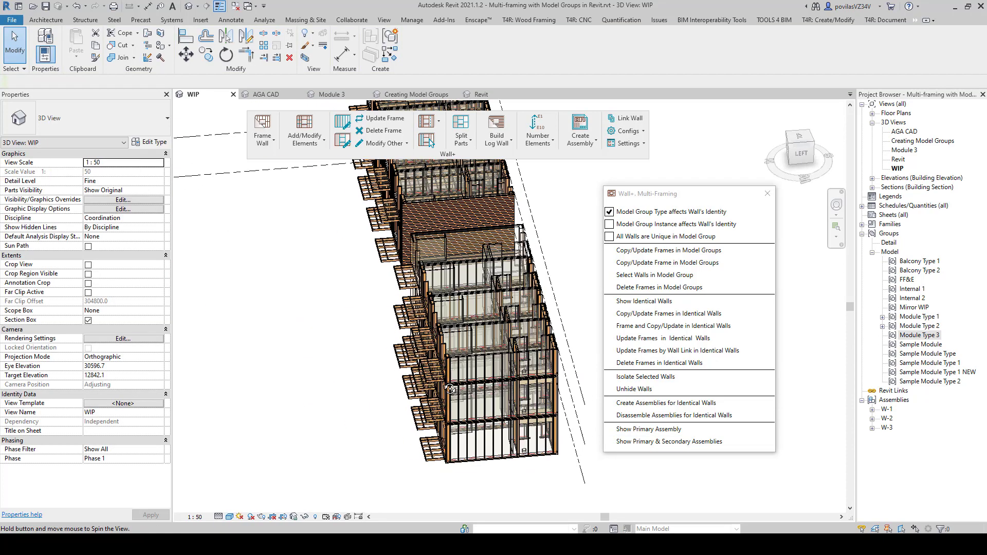
scroll(412, 392, down, 5)
mouse_move(412, 392)
shift+middle_down()
mouse_move(399, 378)
mouse_move(406, 391)
shift+middle_up()
click(409, 392)
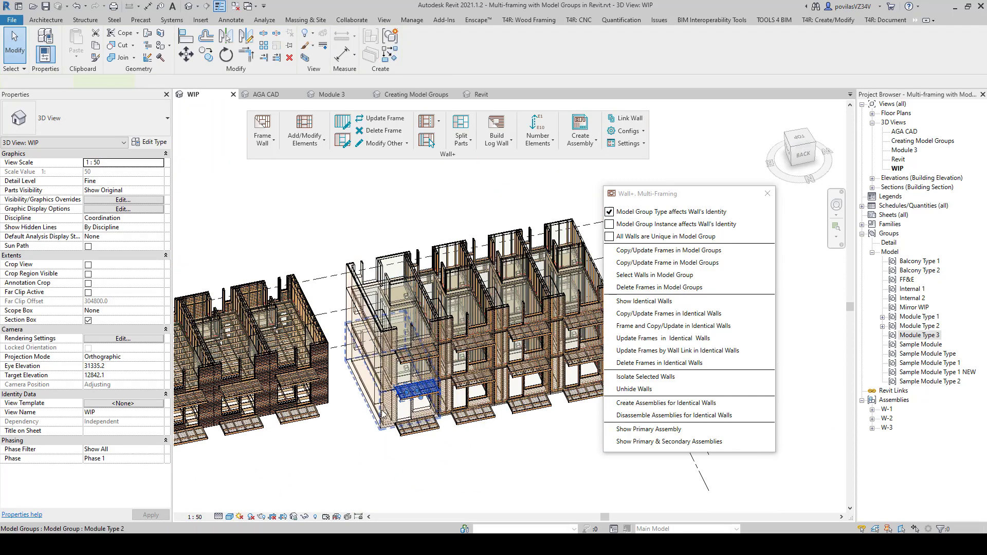
shift+middle_drag(441, 446, 440, 438)
Step: Compare the modules of both buildings, selecting the Level 2 Module Type 2 group at the neighbouring building's end
click(555, 254)
middle_drag(232, 260, 431, 237)
click(402, 240)
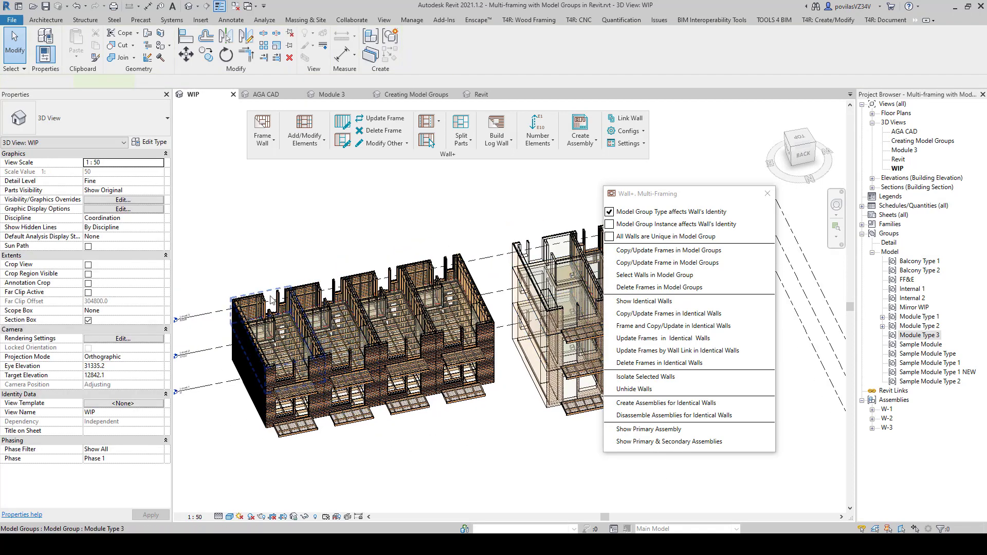
click(442, 299)
middle_drag(442, 298, 363, 311)
click(203, 354)
scroll(216, 355, up, 1)
click(429, 411)
middle_drag(540, 409, 327, 410)
click(429, 411)
click(258, 342)
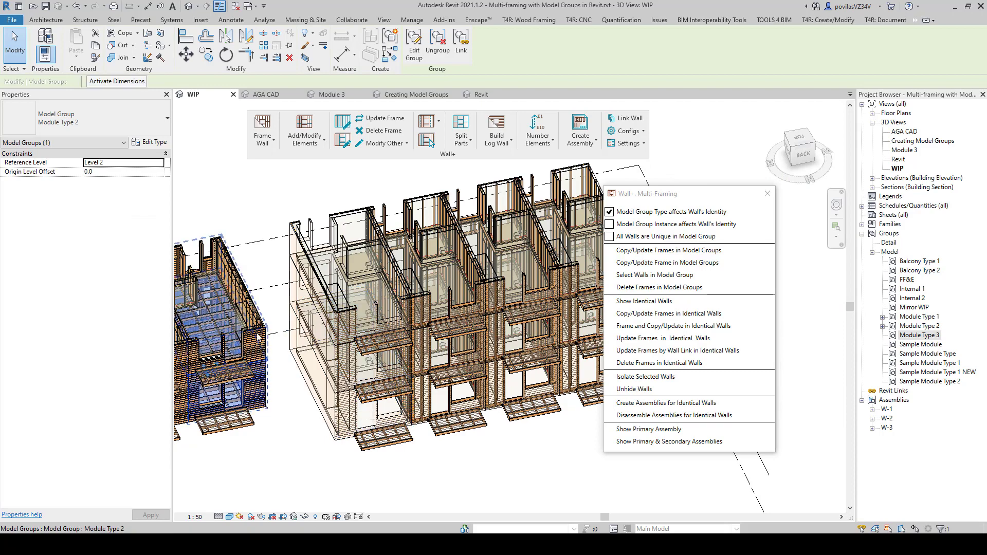
click(278, 368)
shift+middle_drag(322, 411, 338, 424)
shift+middle_drag(348, 470, 387, 468)
scroll(386, 467, up, 1)
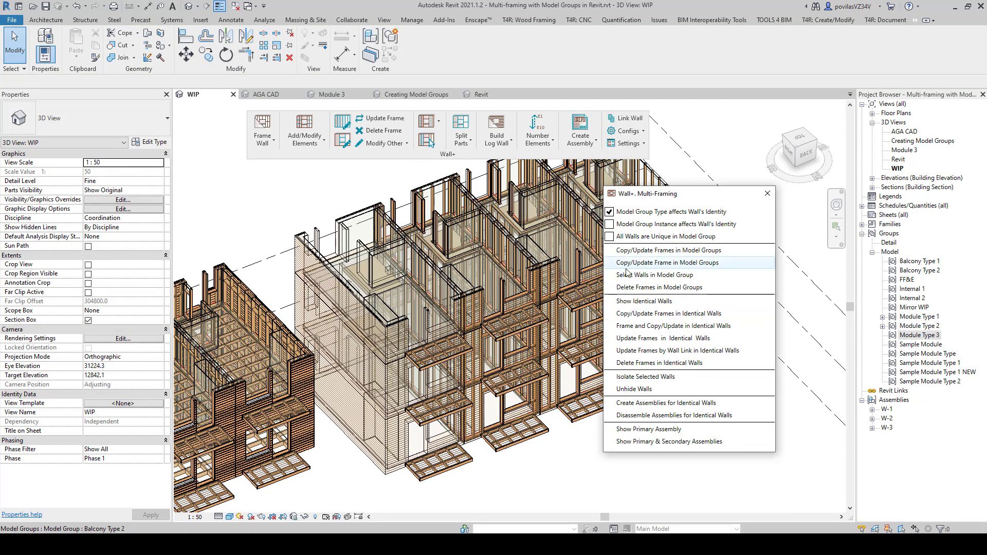
Step: Frame the three stacked External Wall Type 3 end walls with Frame and Copy/Update in Identical Walls, excluding the neighbouring building's identical walls
click(644, 301)
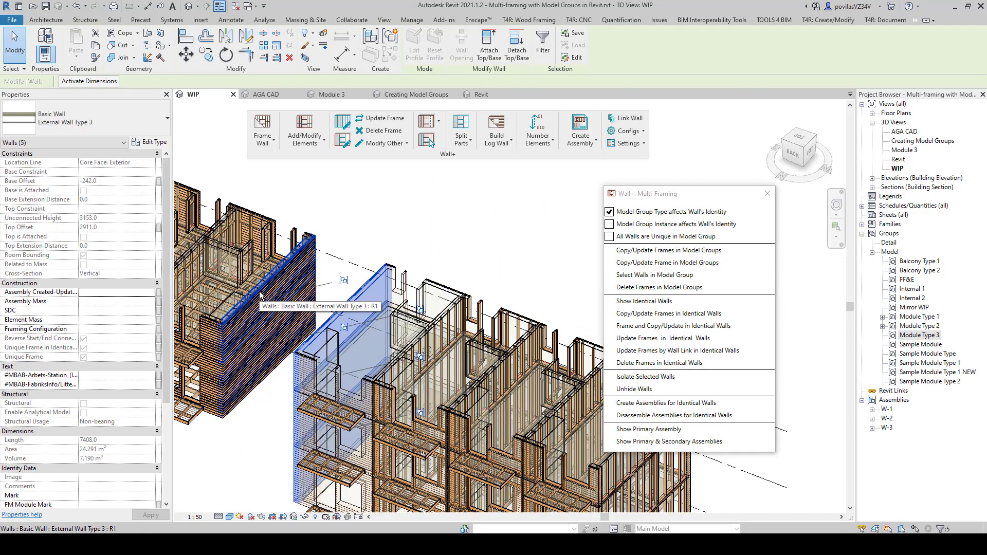
shift+click(263, 303)
shift+click(241, 395)
shift+middle_drag(300, 426, 407, 412)
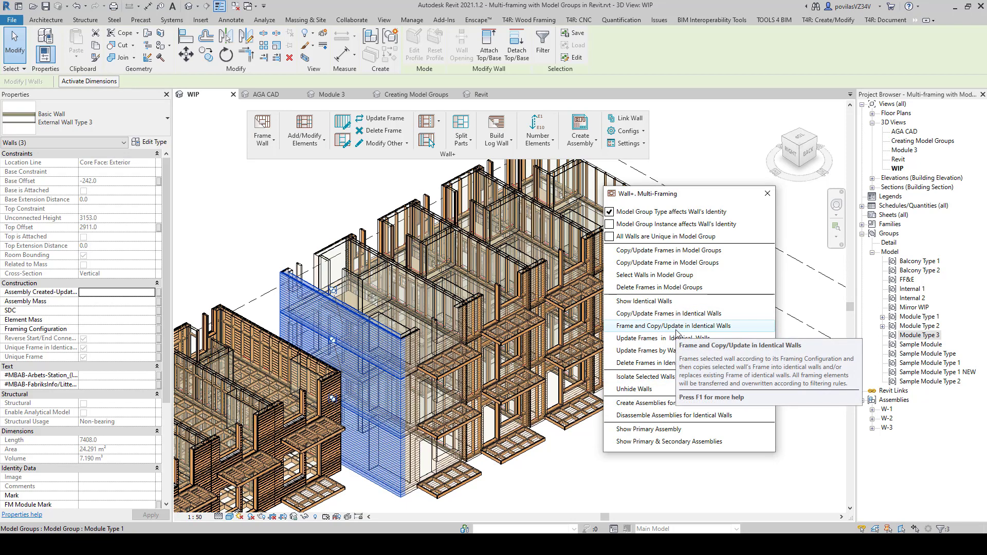
click(674, 326)
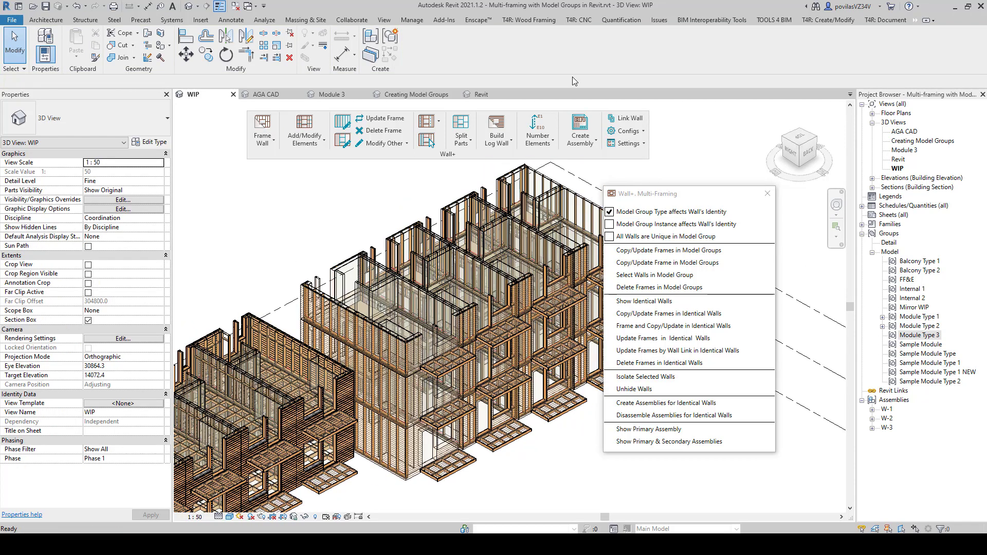
Step: Float the Floor+ tools of Wood Framing over the 3D view and open the floor Multi-Framing options
click(526, 21)
drag(192, 70, 553, 196)
click(363, 194)
click(375, 367)
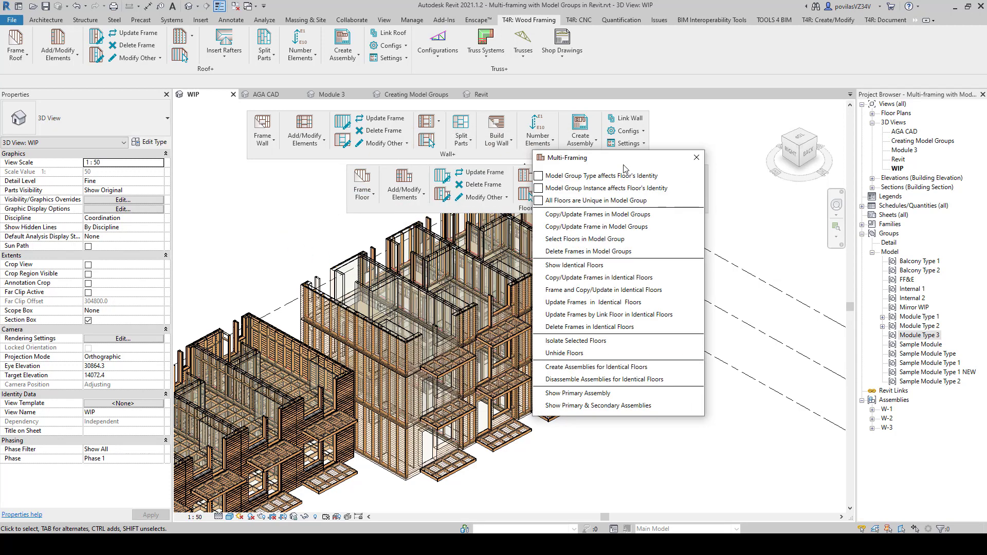
Step: Compare the Level 3 Module Type 2 and Module Type 1 groups at the building's ends, and check the framed module in the Module 3 view
scroll(337, 321, up, 5)
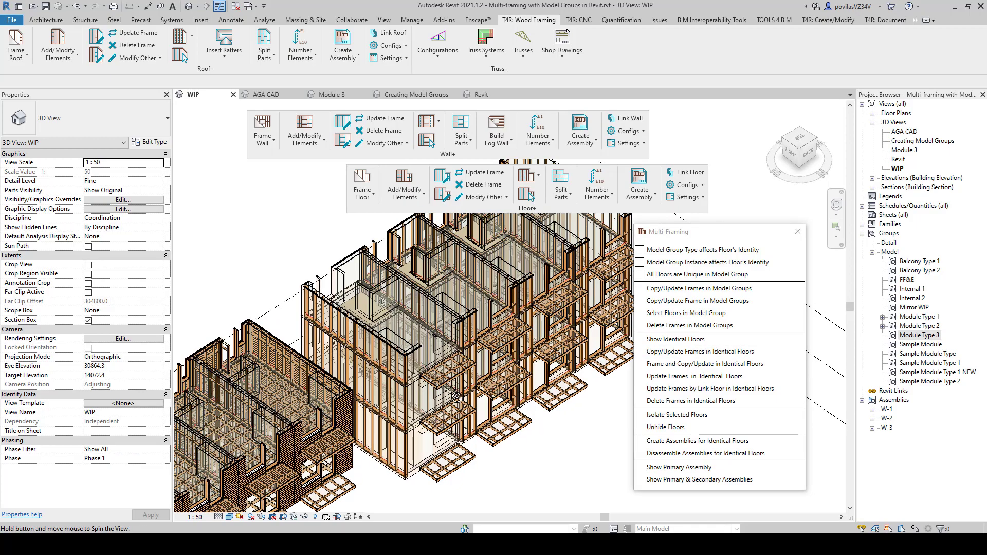
click(337, 320)
shift+middle_drag(336, 321, 221, 311)
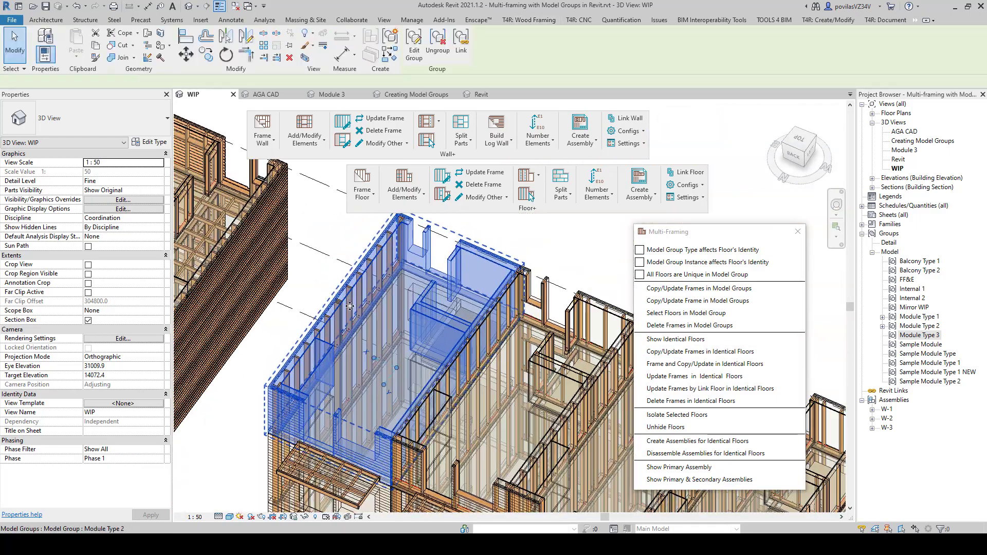
shift+middle_drag(365, 326, 504, 333)
scroll(380, 273, down, 5)
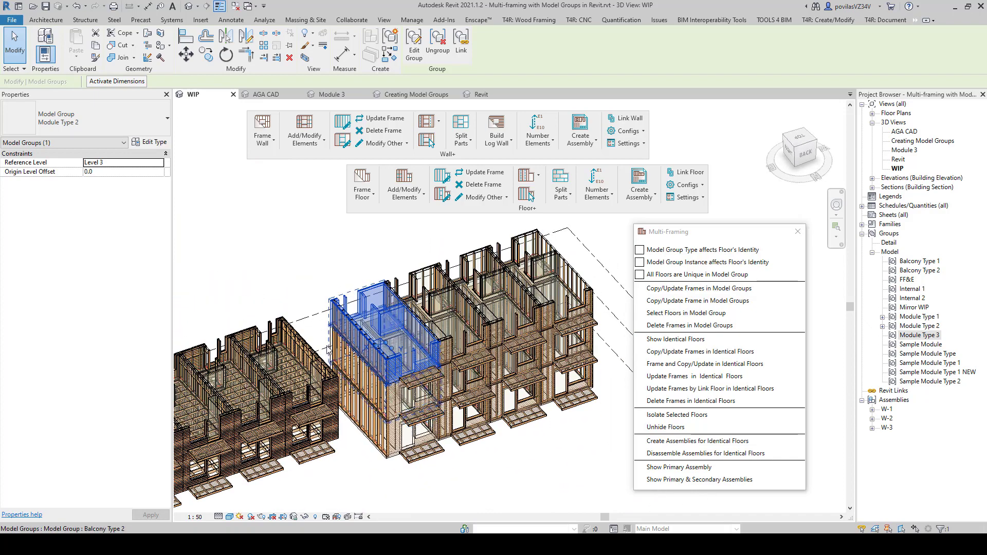
key(Escape)
click(584, 280)
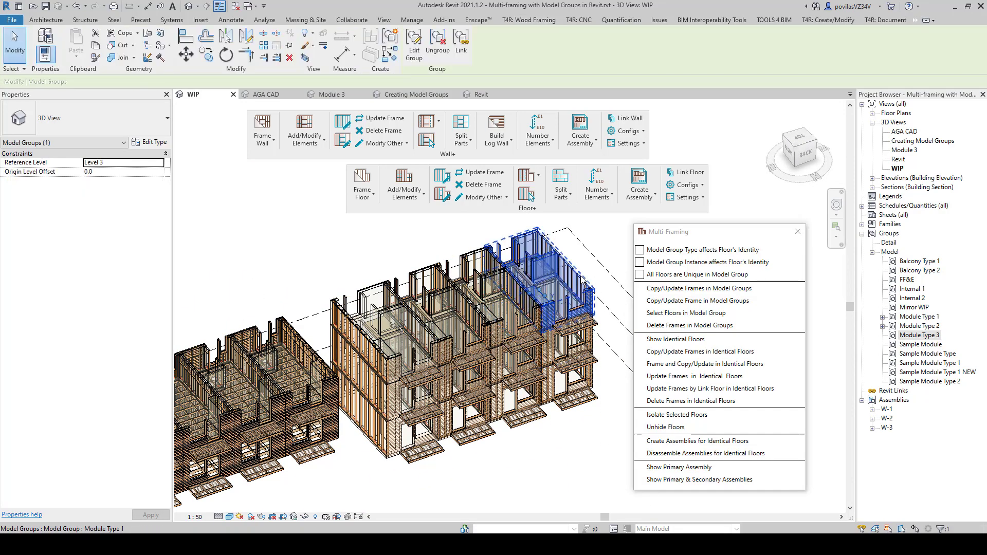
click(340, 97)
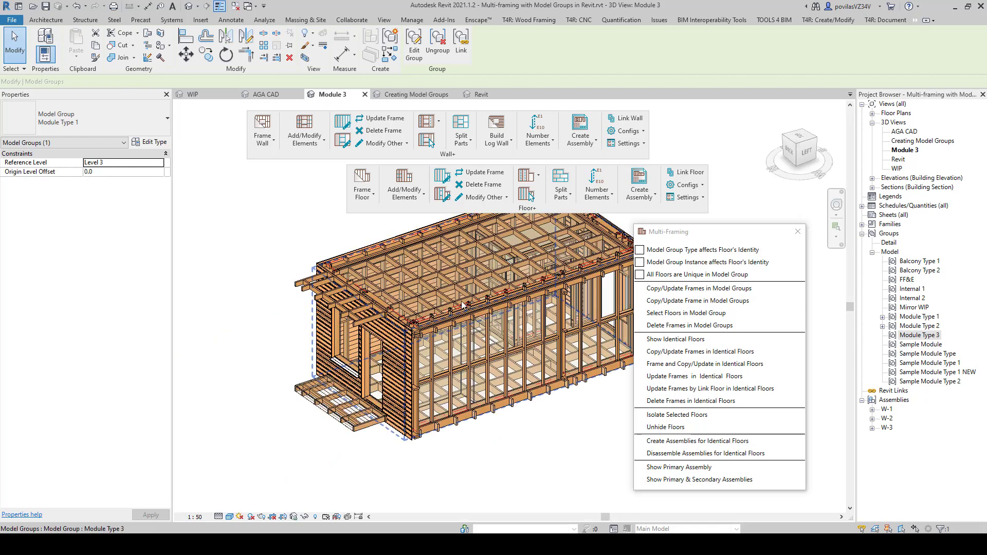
click(201, 95)
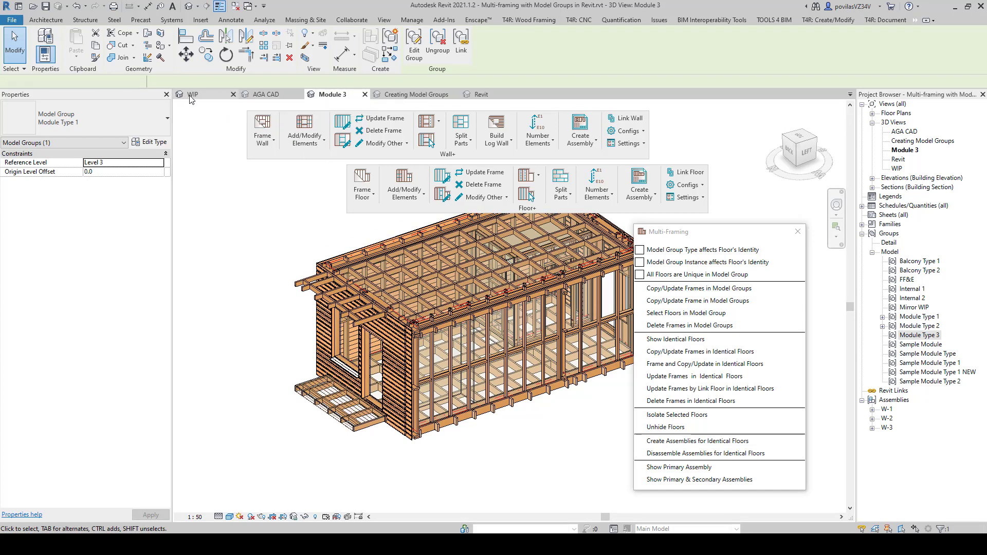
Step: Make only Model Group Type affect floor identity and show the floors identical to the Level 1 module's Floor Type 2 floor
click(671, 341)
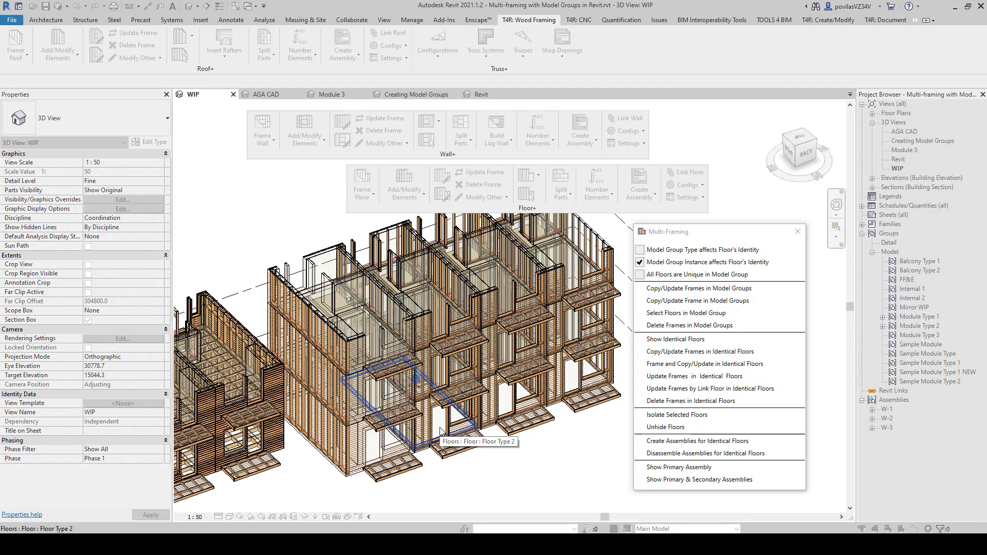
click(504, 441)
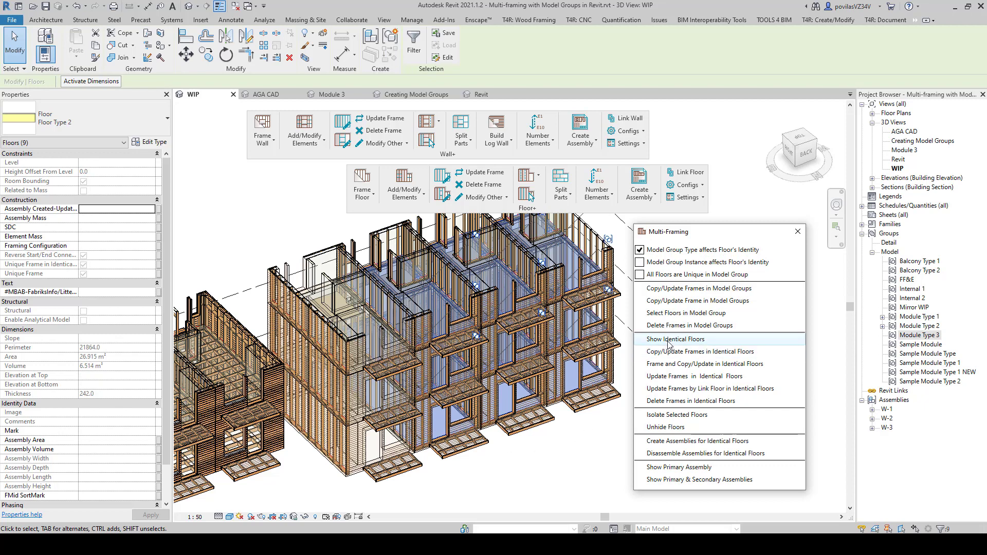
click(622, 395)
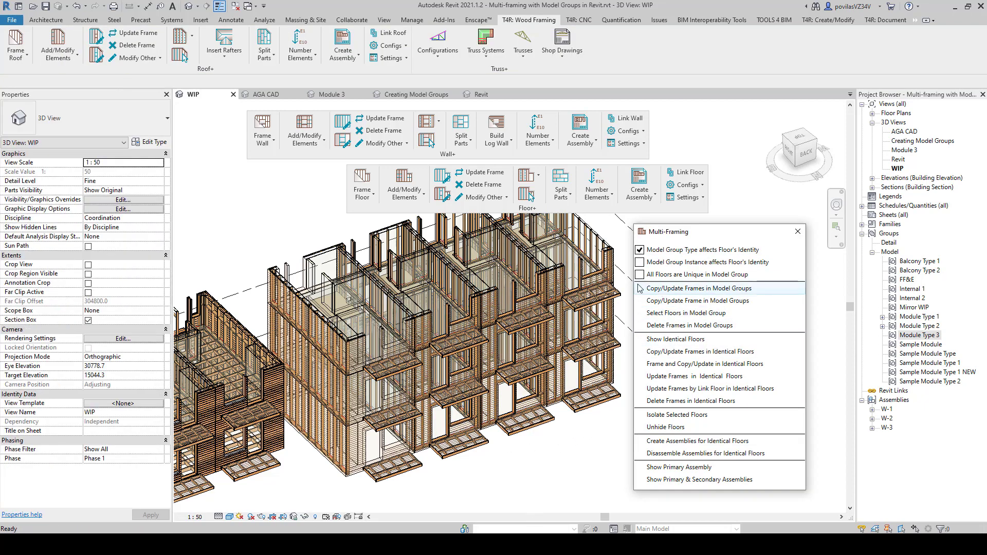
Step: Frame the floors of the Level 1 Module Type 1 group and copy the floor frames to the matching modules
click(441, 422)
key(Tab)
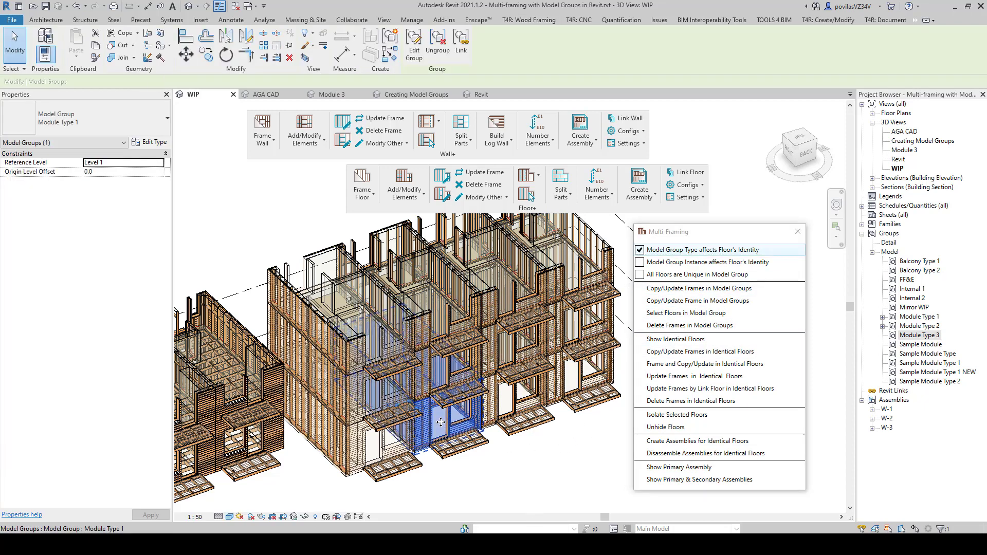
key(Escape)
key(Tab)
click(441, 422)
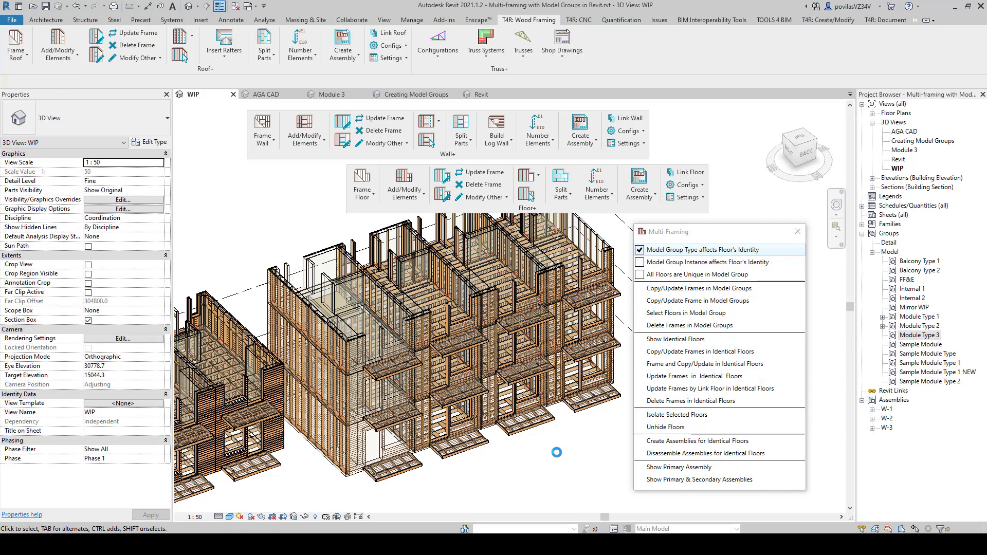
Step: Select all floors of the Level 1 Module Type 2 end group using Select Floors in Model Group
shift+middle_drag(557, 391, 391, 460)
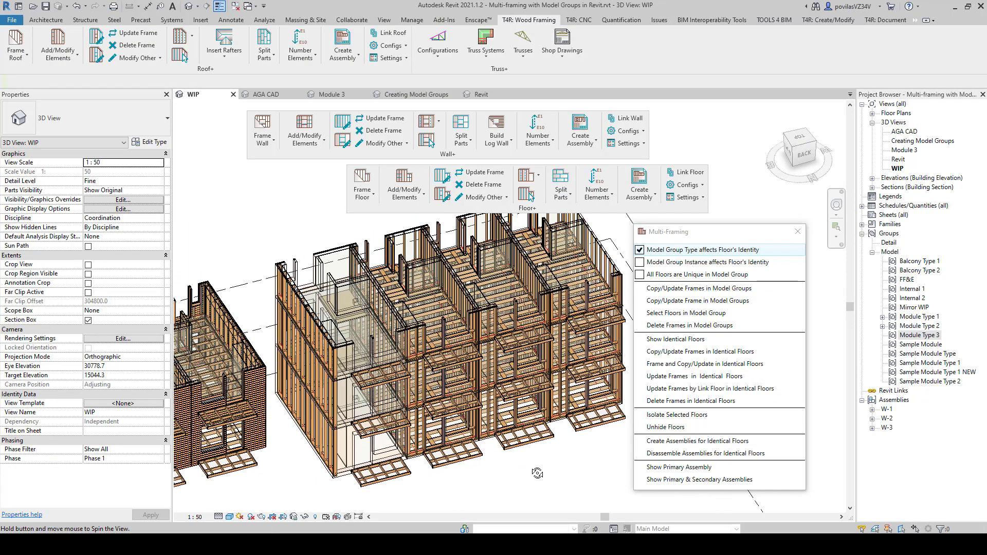
click(363, 449)
click(503, 491)
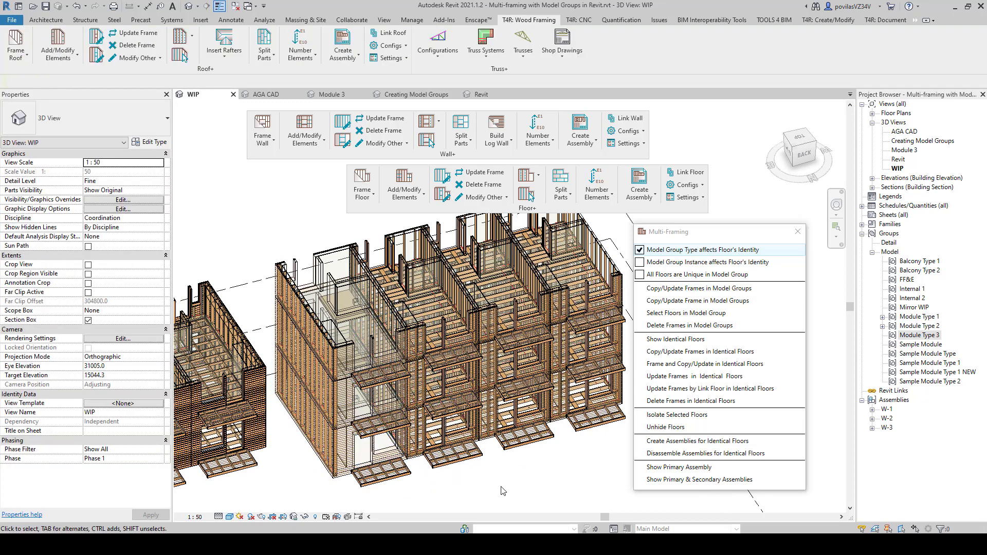
click(678, 314)
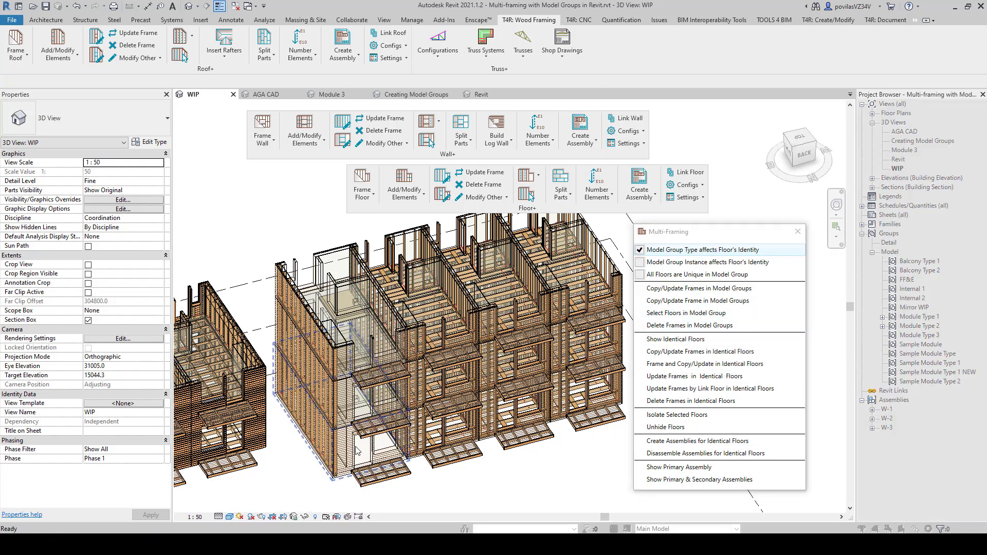
shift+middle_drag(463, 430, 466, 398)
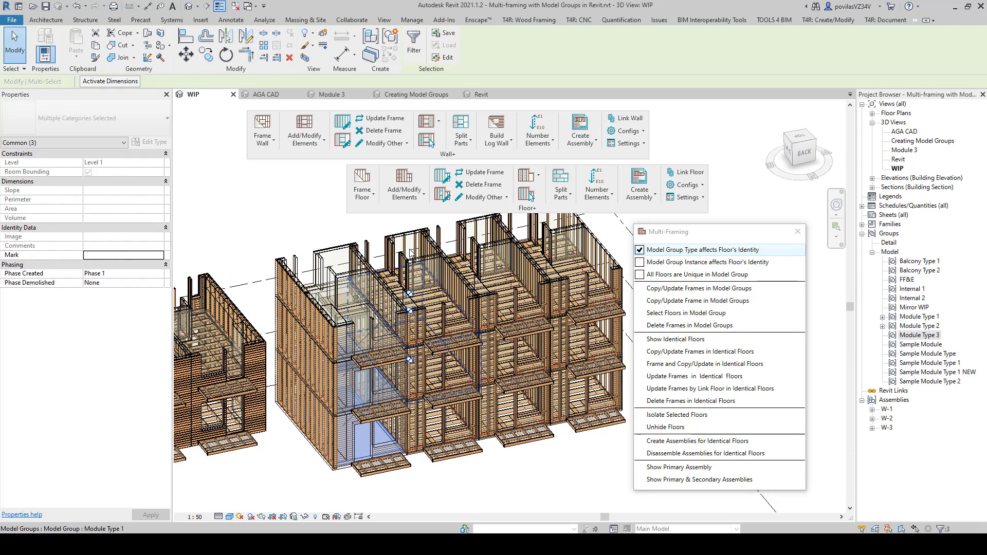
Step: Frame the selected floors of the end module with the M_Floor Wood Frame configuration
click(362, 185)
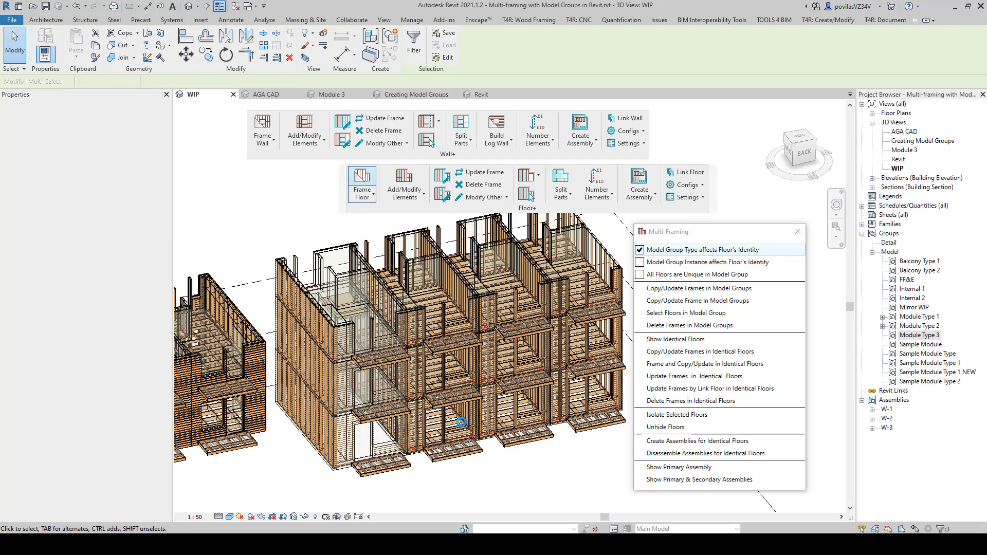
click(680, 369)
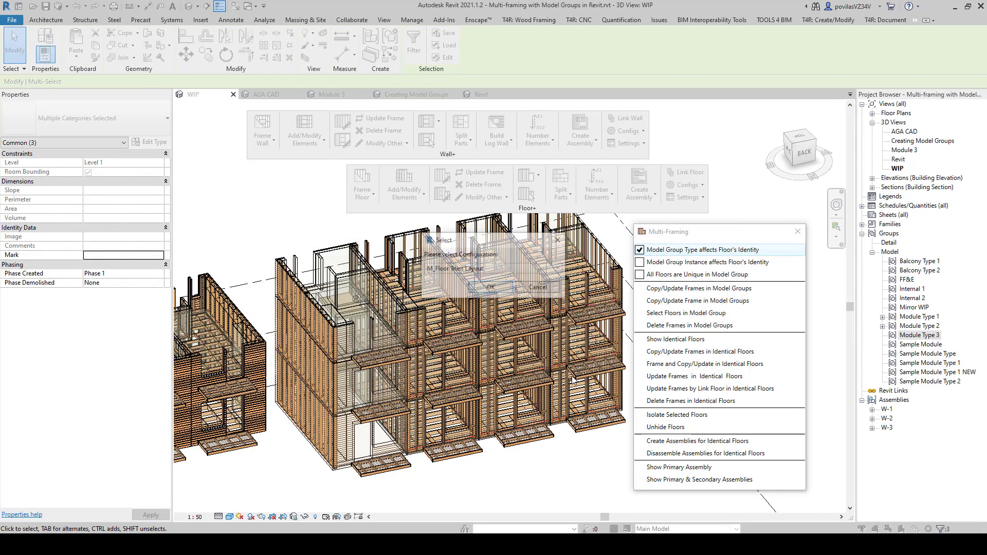
click(472, 269)
click(492, 299)
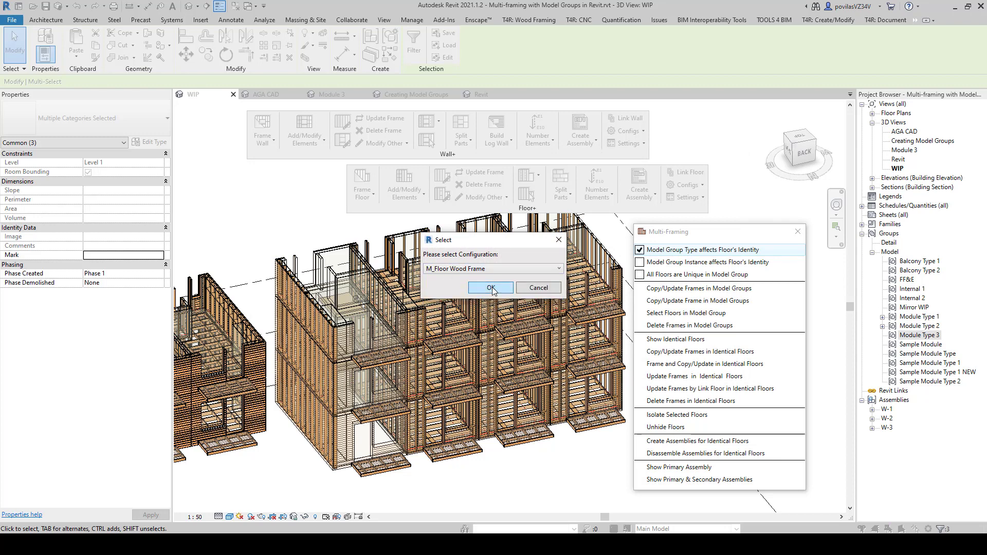
click(492, 288)
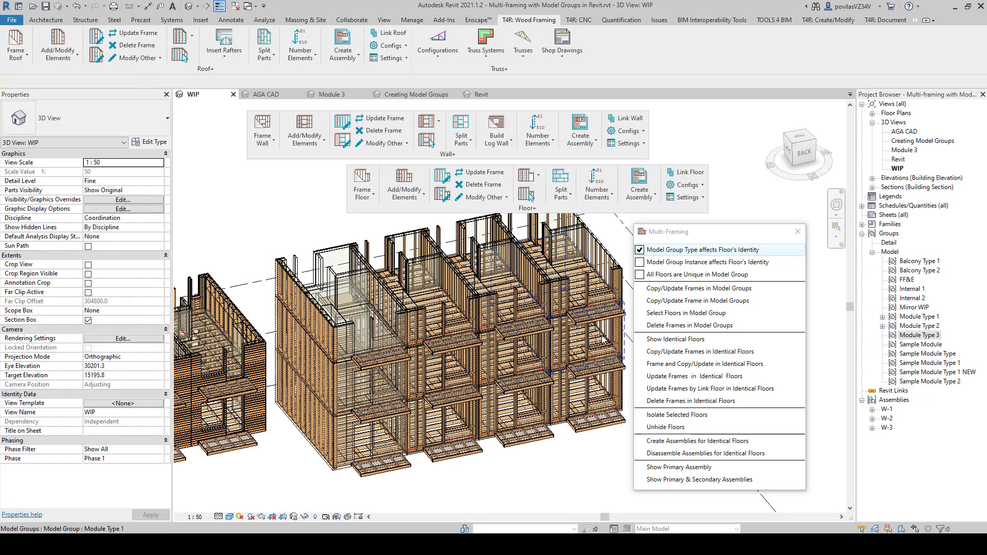
Step: Copy the floor frames of the Level 1 Module Type 2 end group to the other instances of that model group
click(699, 288)
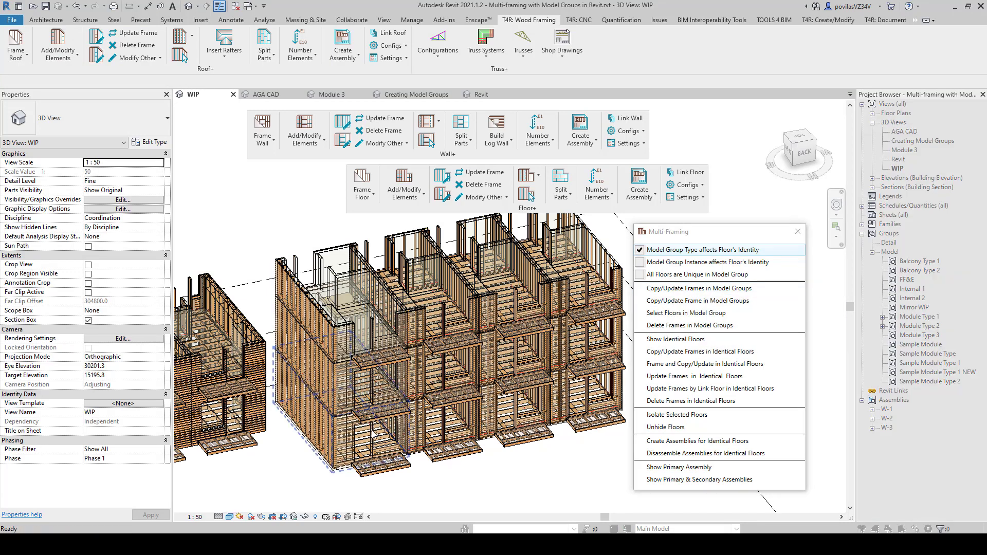
click(374, 435)
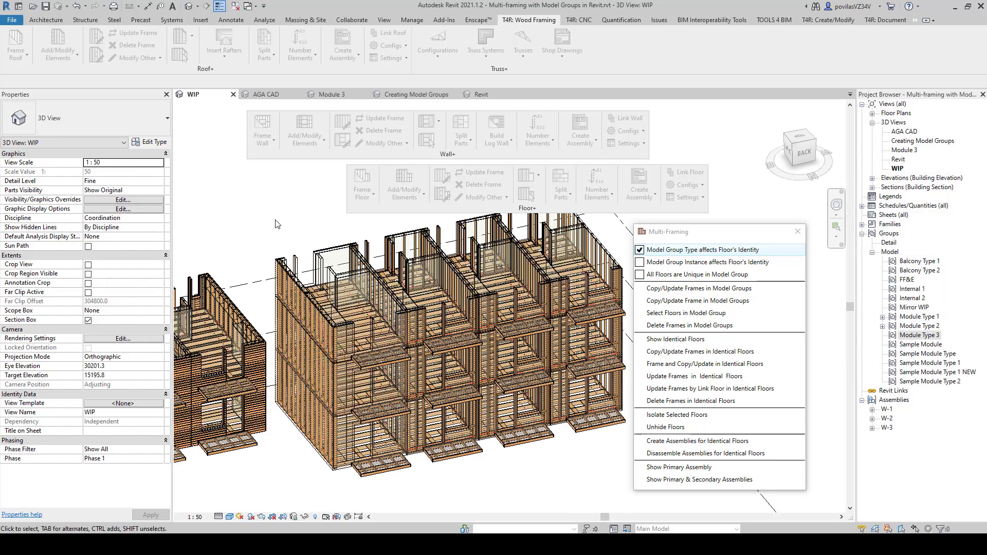
shift+middle_drag(274, 245, 178, 269)
scroll(345, 280, up, 3)
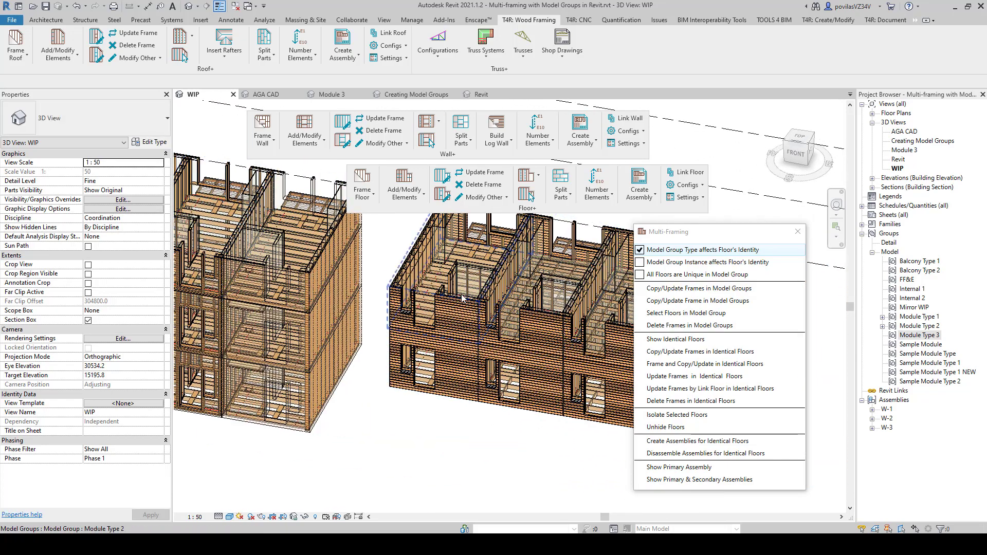
scroll(462, 298, down, 1)
Step: Set the WIP view's Parts Visibility to Show Both
middle_drag(206, 171, 153, 184)
click(160, 190)
click(124, 219)
shift+middle_drag(355, 305, 278, 258)
scroll(309, 277, up, 6)
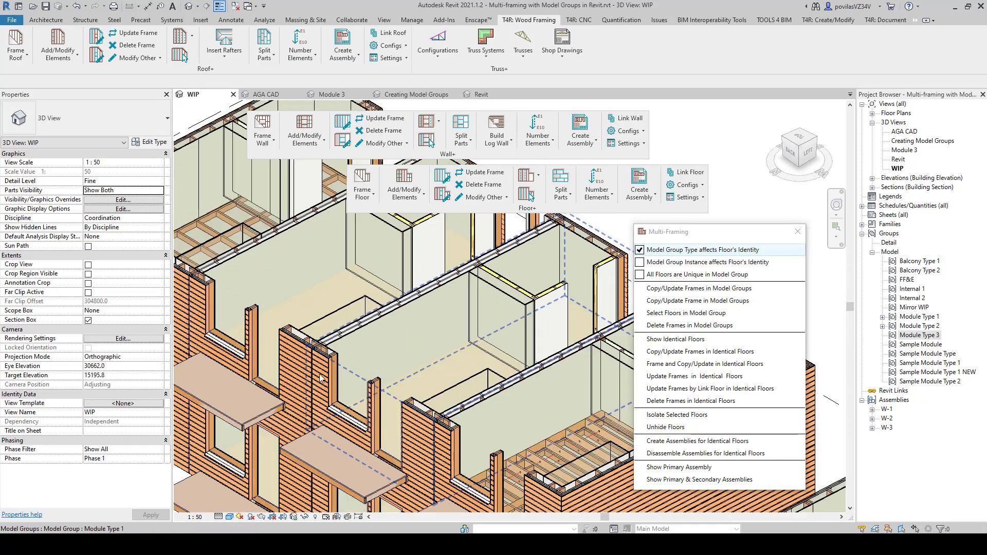
Step: Select a Level 3 wall sheathing part inside a module and examine its properties
click(337, 298)
scroll(319, 257, up, 5)
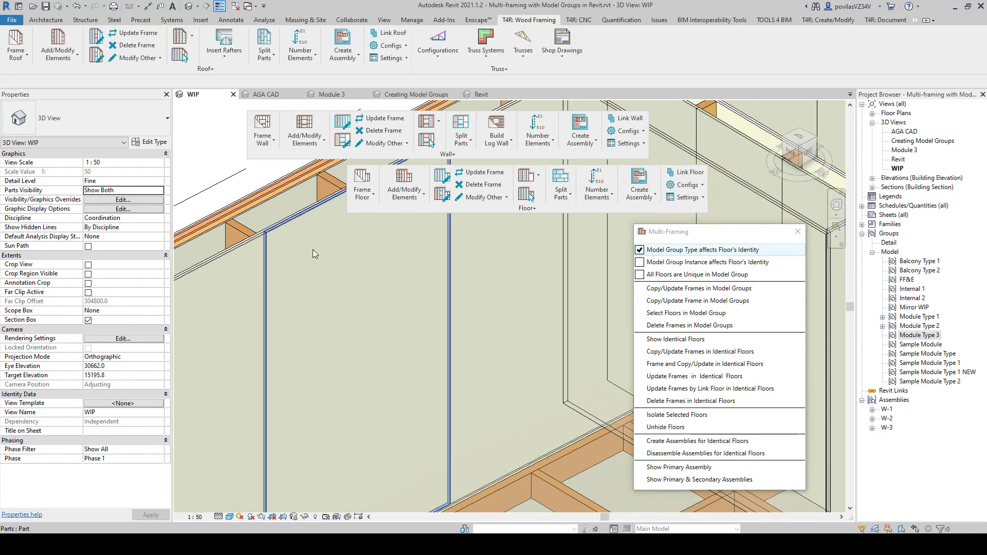
click(469, 311)
scroll(469, 311, down, 5)
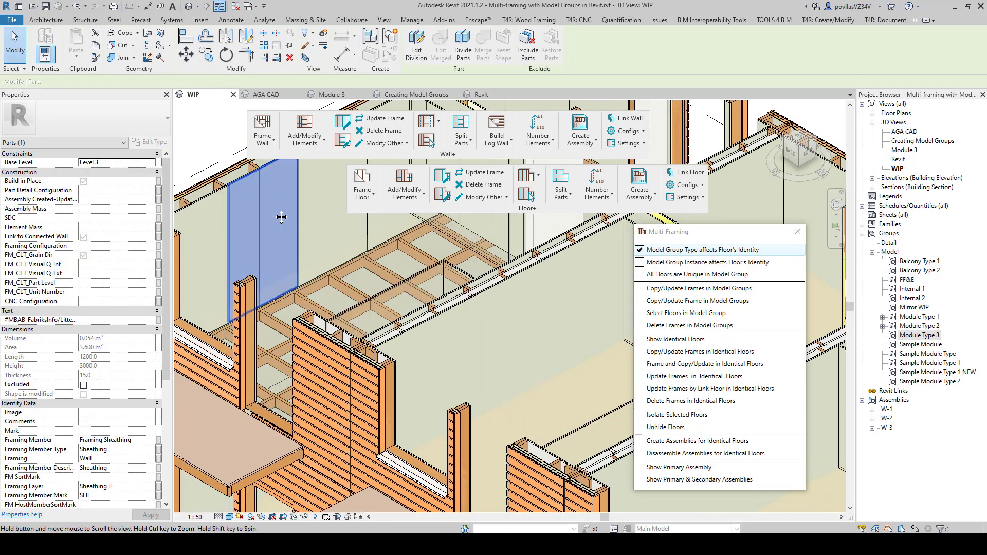
Step: Examine the framed walls and floors across the modules of both building wings in the WIP view
shift+middle_drag(401, 324, 280, 354)
scroll(280, 354, up, 6)
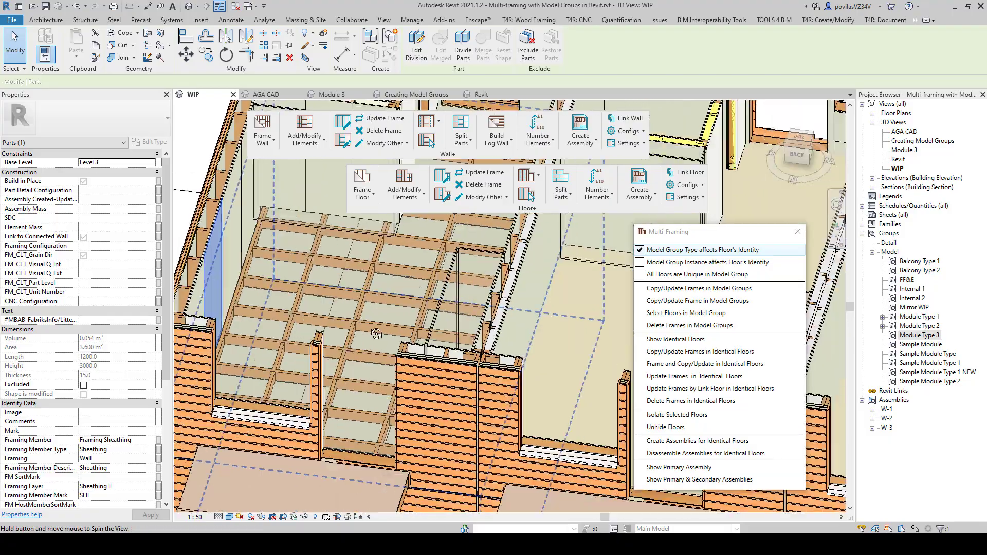
scroll(366, 358, down, 6)
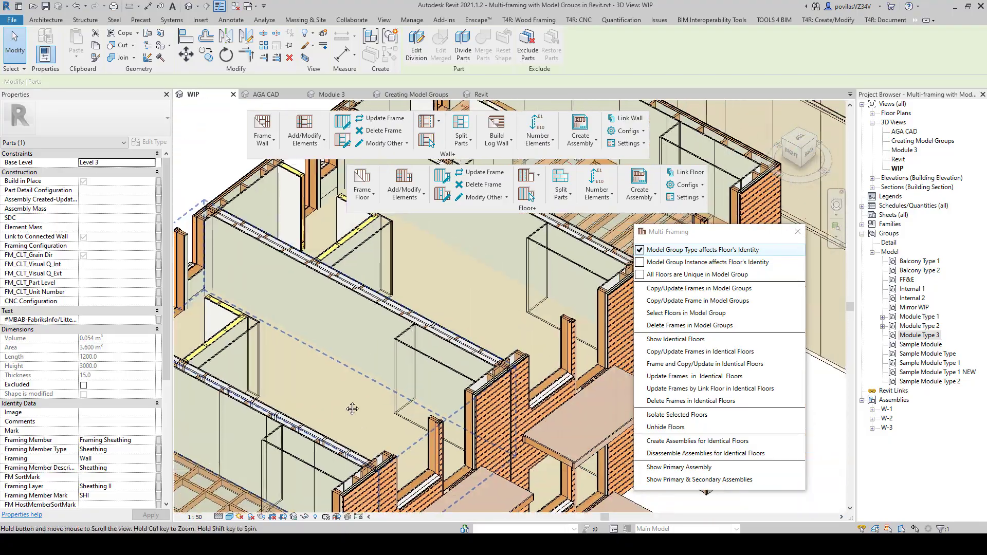
shift+middle_drag(422, 331, 405, 451)
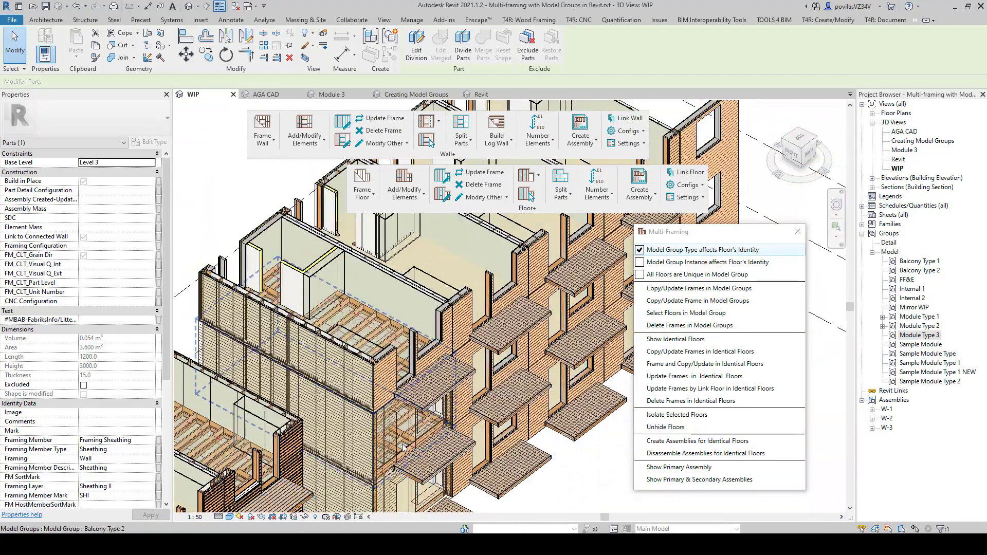
scroll(359, 429, down, 3)
scroll(401, 282, up, 8)
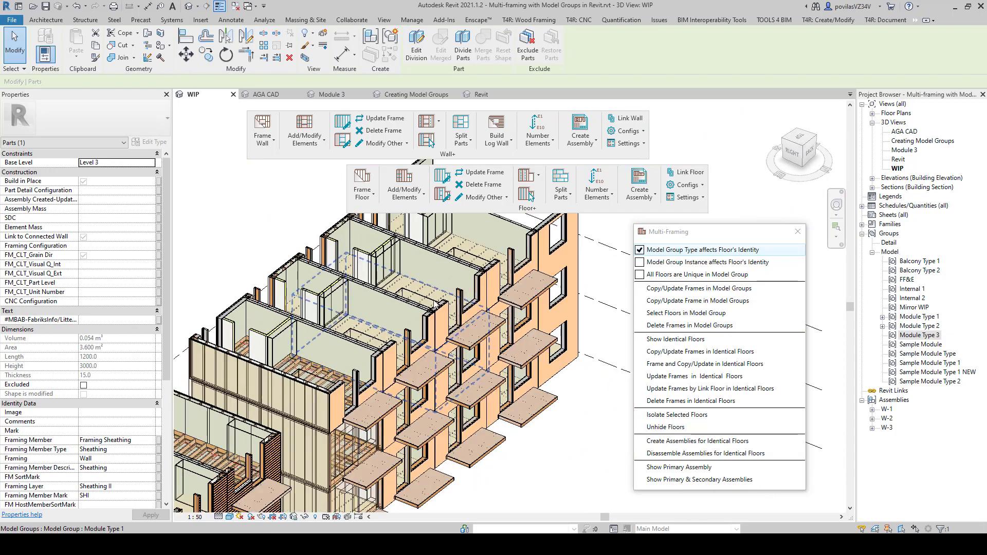
scroll(360, 367, down, 8)
shift+middle_drag(360, 367, 481, 434)
scroll(481, 434, up, 4)
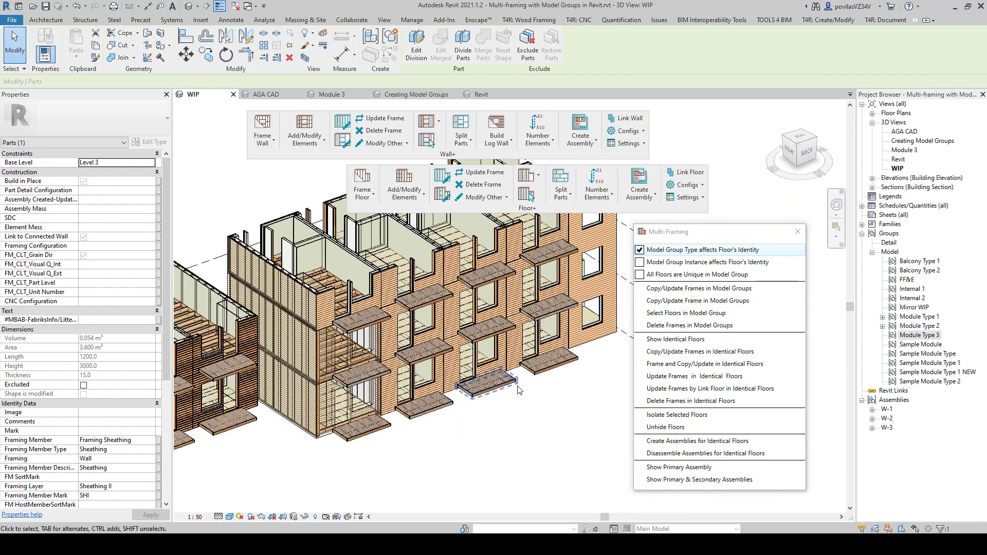
Step: Select all walls in the Level 1 Module Type 2 end group with Wall+ Multi-Framing and split their parts
click(273, 143)
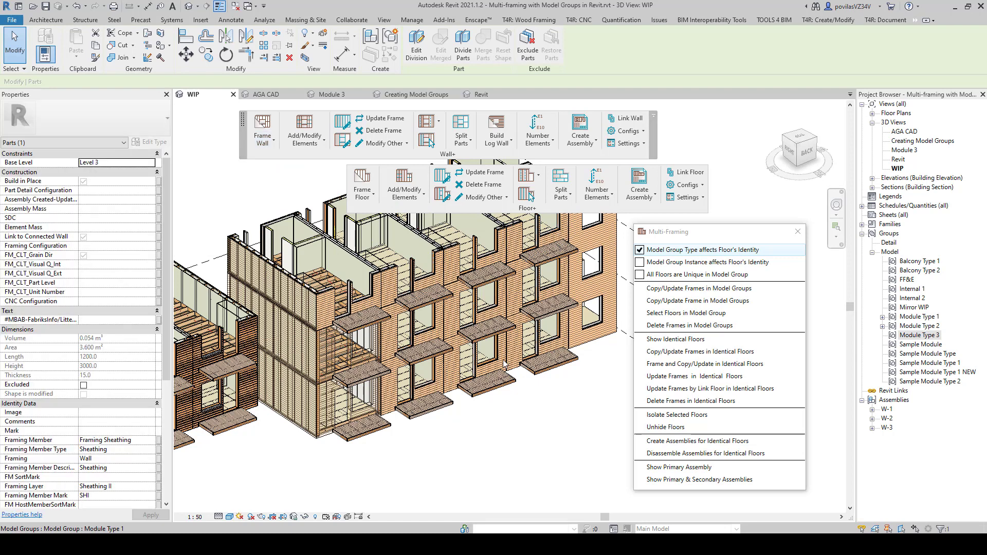
drag(463, 140, 602, 152)
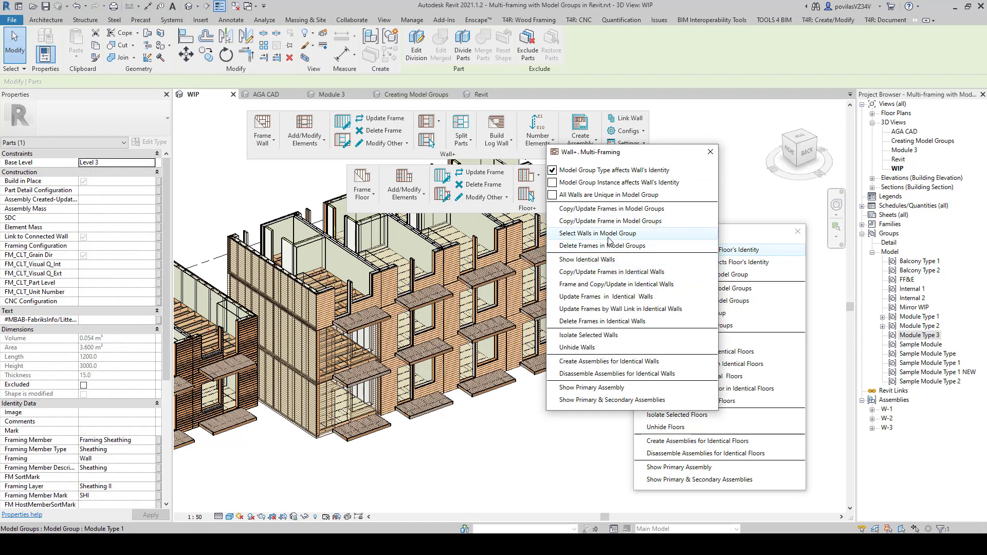
click(597, 233)
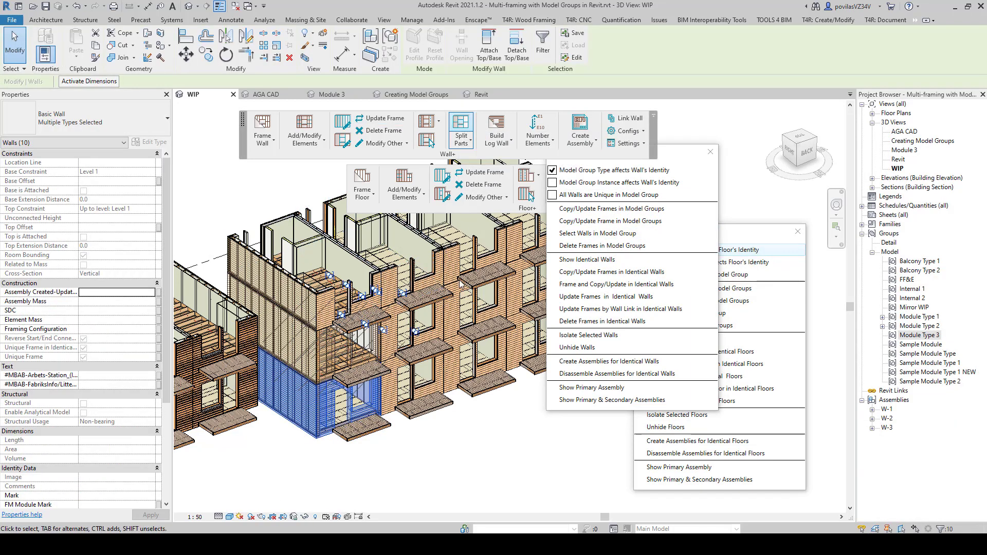
click(460, 132)
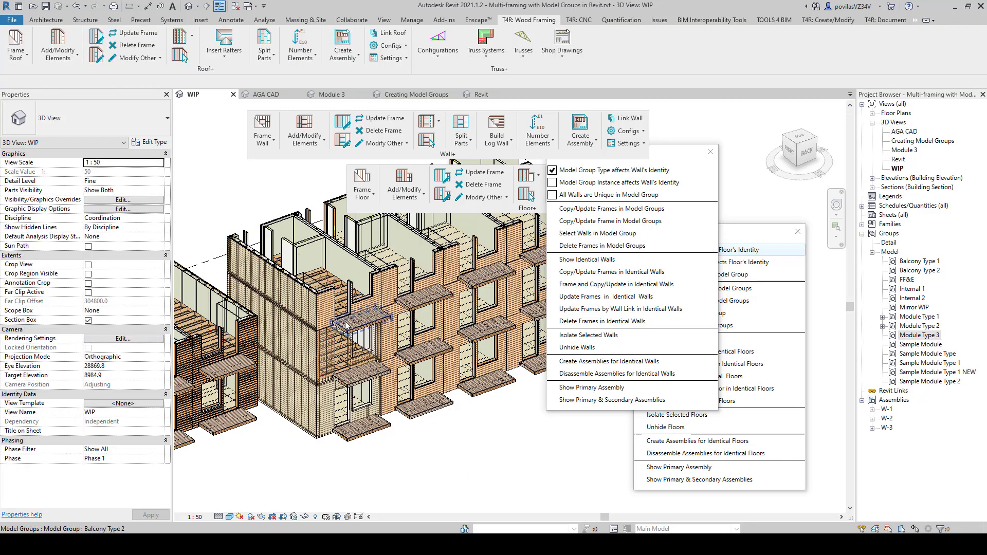
Step: Select the outer front wall part of the Level 1 end module and examine it
scroll(332, 321, up, 5)
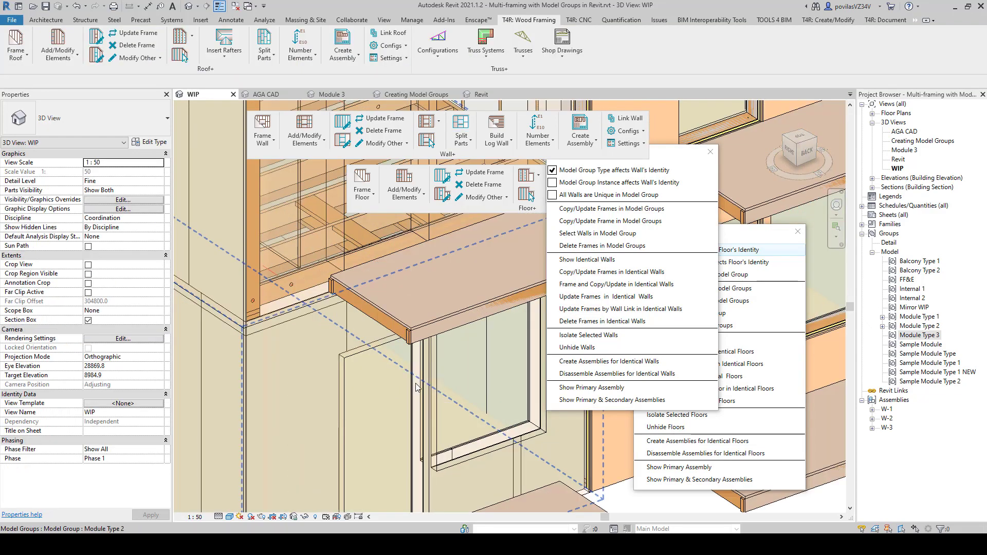
click(461, 379)
scroll(291, 370, down, 5)
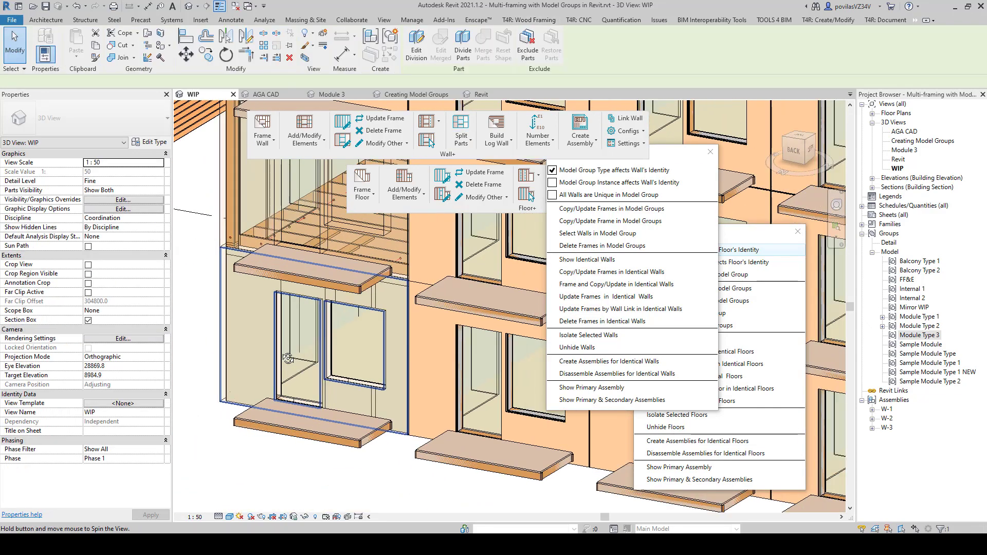
Step: Split the floor parts of the Level 1 end module with the Floor+ Split Parts command
scroll(292, 371, up, 3)
key(Escape)
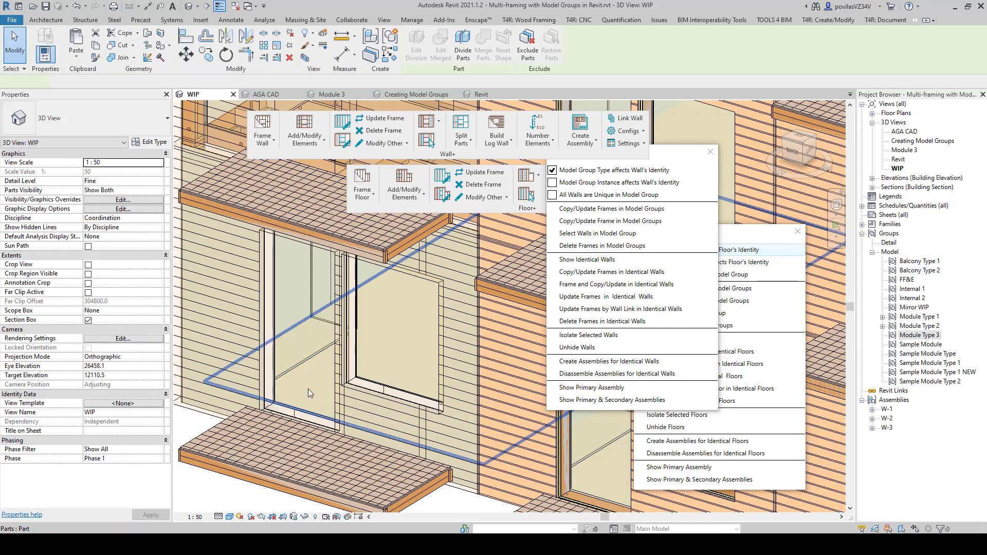
scroll(325, 297, up, 2)
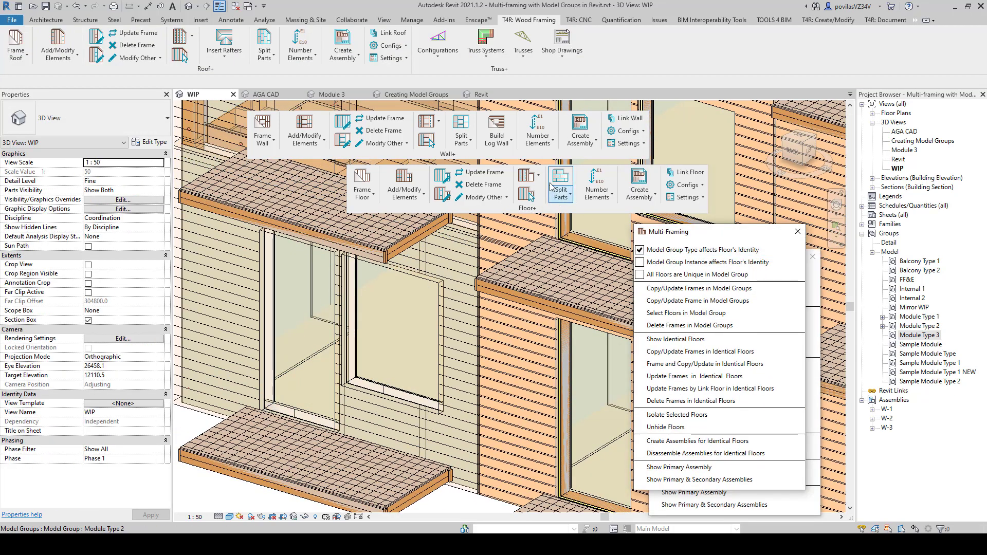
click(307, 384)
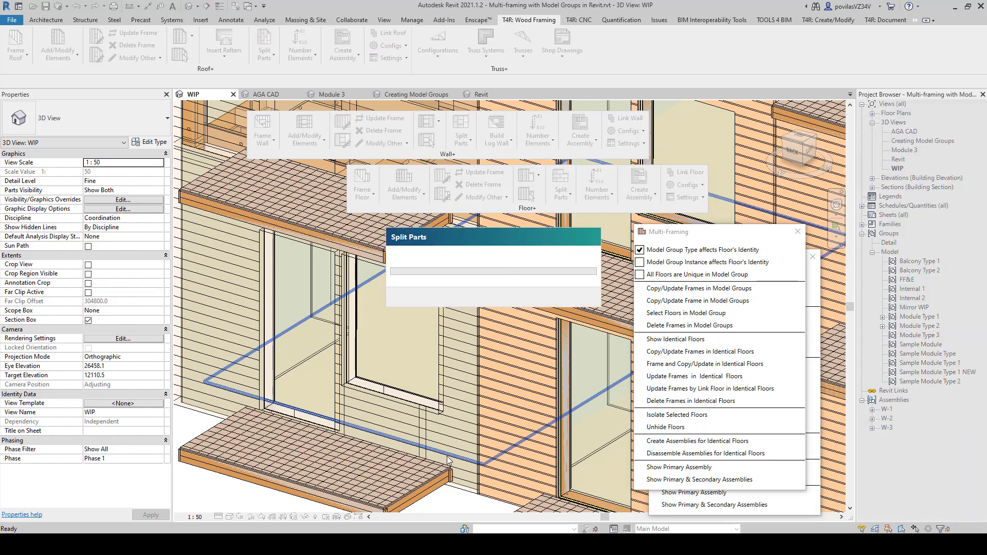
Step: Examine individual floor and wall parts of the Level 1 end module by selecting them in turn
click(310, 394)
shift+middle_drag(309, 393, 325, 448)
key(Tab)
click(335, 353)
scroll(267, 359, up, 3)
shift+middle_drag(267, 359, 319, 373)
scroll(302, 292, up, 2)
key(Escape)
key(Tab)
click(295, 294)
scroll(295, 295, down, 4)
click(321, 253)
scroll(331, 258, up, 2)
key(Escape)
scroll(349, 372, up, 2)
key(Tab)
scroll(359, 338, down, 6)
Step: Close both Multi-Framing windows and show the whole building in the WIP view
scroll(369, 355, down, 2)
scroll(370, 360, down, 2)
click(801, 236)
click(813, 258)
shift+middle_drag(398, 355, 439, 361)
scroll(440, 361, up, 3)
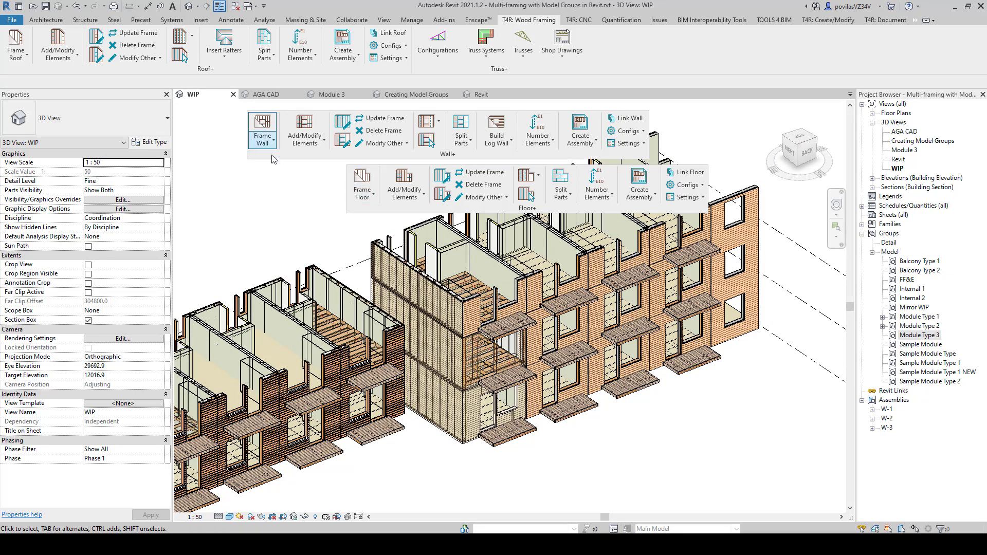
Step: Move the floating Floor+ palette slightly so it sits closer beneath the Wall+ palette
click(267, 143)
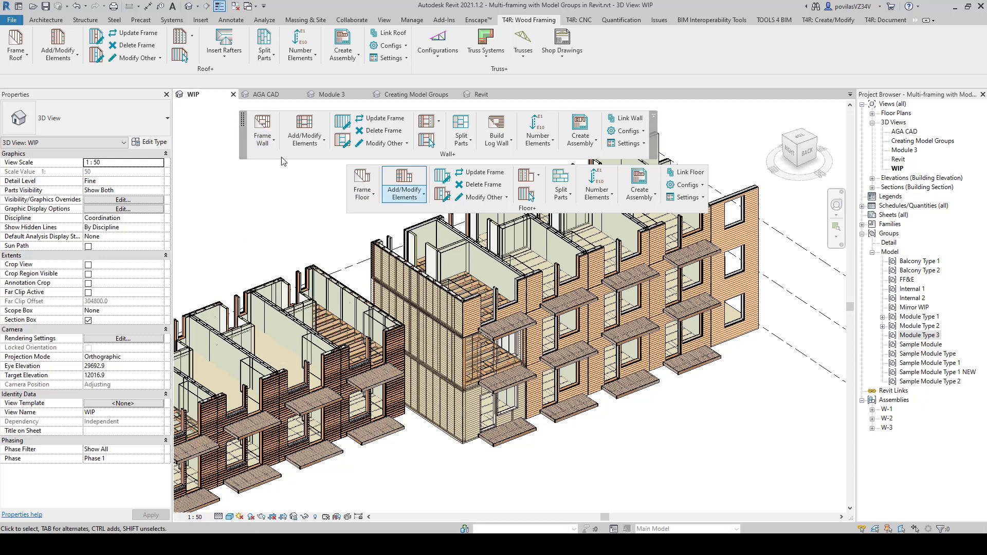
drag(524, 214, 484, 210)
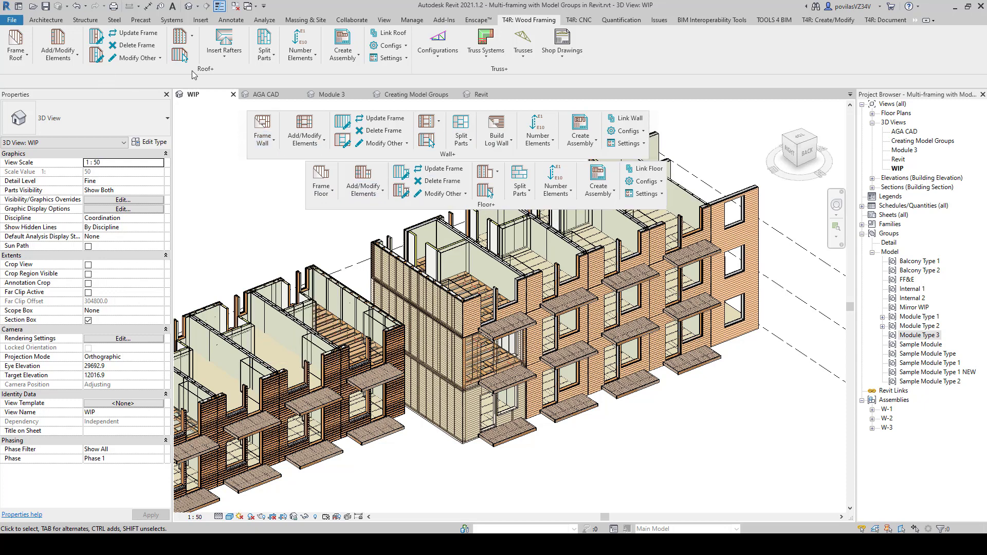
click(15, 61)
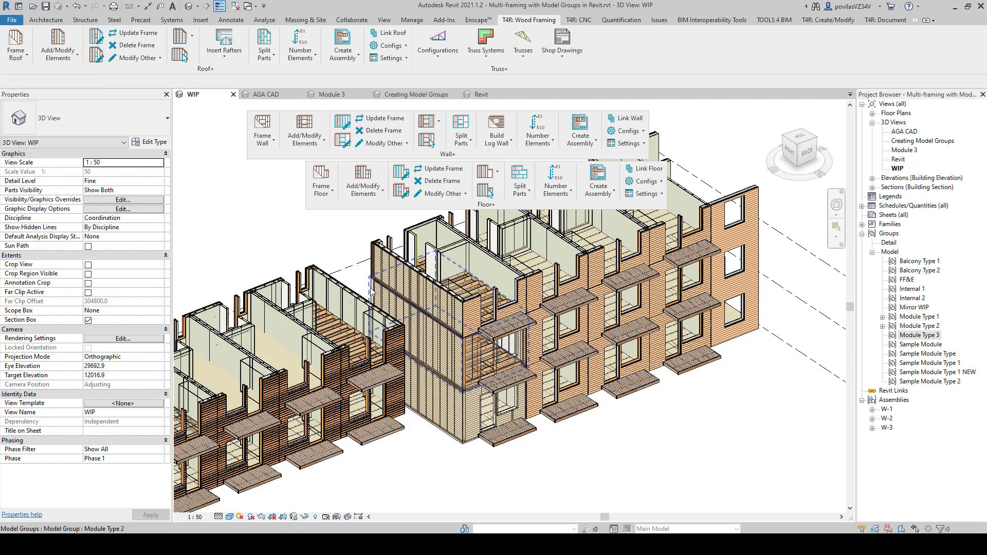
Step: Open the AGA CAD view and examine the roof trusses and timber siding of the building's end
scroll(380, 339, down, 3)
key(ctrl+Tab)
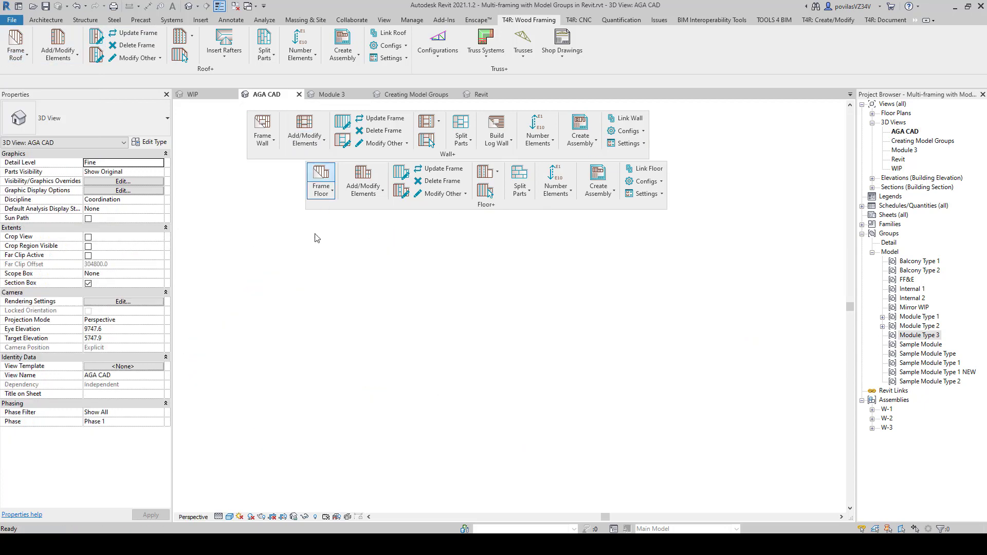
shift+middle_drag(468, 343, 242, 255)
scroll(606, 319, up, 3)
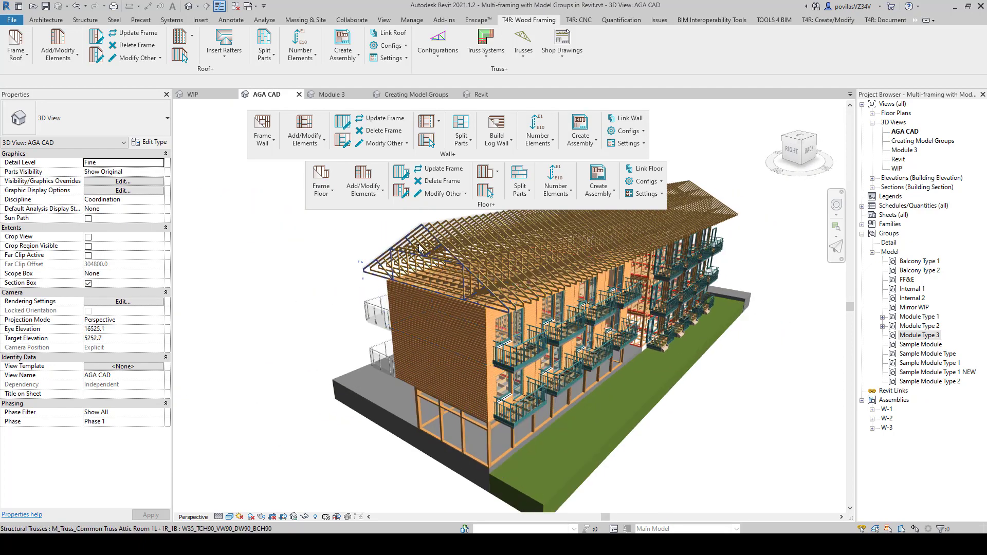
scroll(379, 383, up, 4)
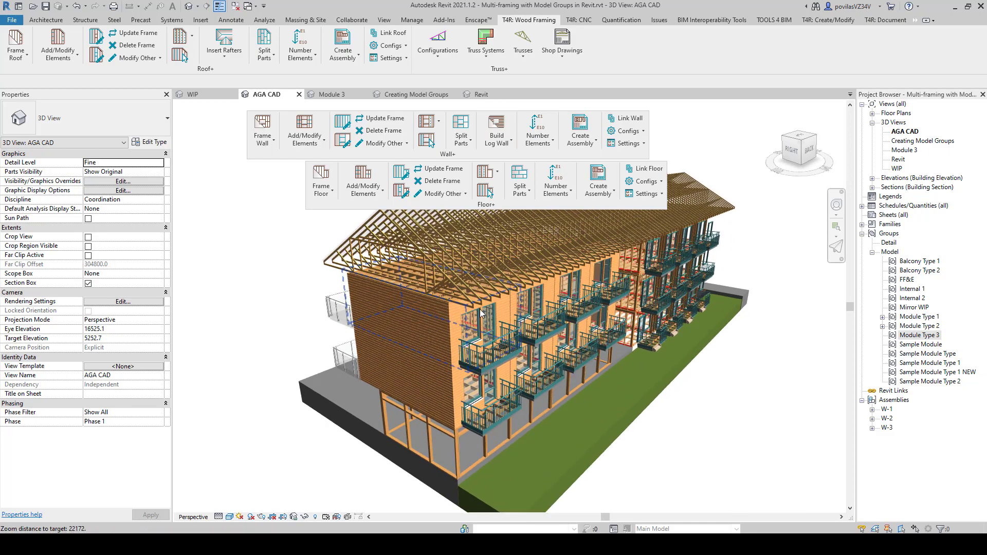
scroll(379, 383, up, 4)
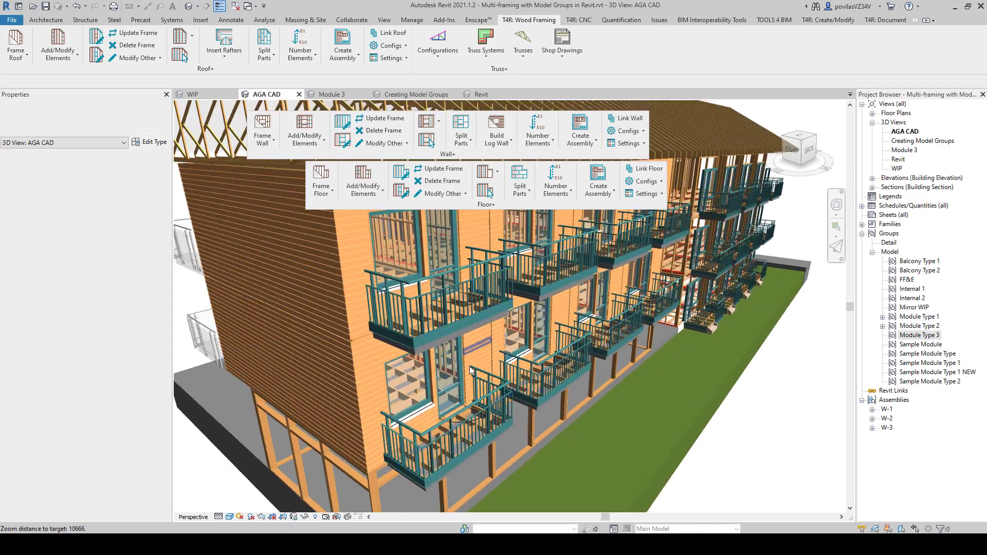
Step: Examine the exposed wall and floor framing behind the balconies in the AGA CAD view
shift+middle_drag(456, 397, 603, 299)
scroll(505, 307, up, 6)
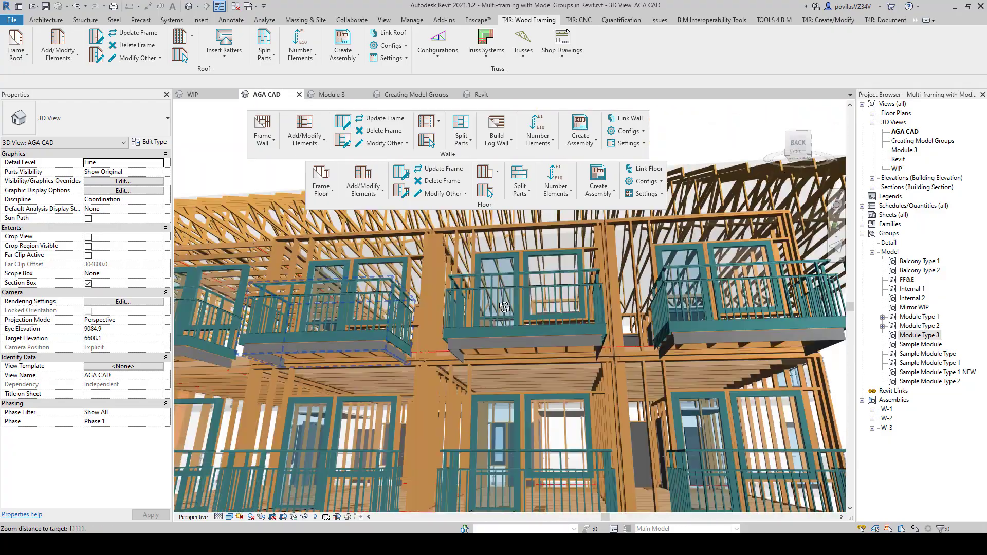
shift+middle_drag(505, 307, 614, 339)
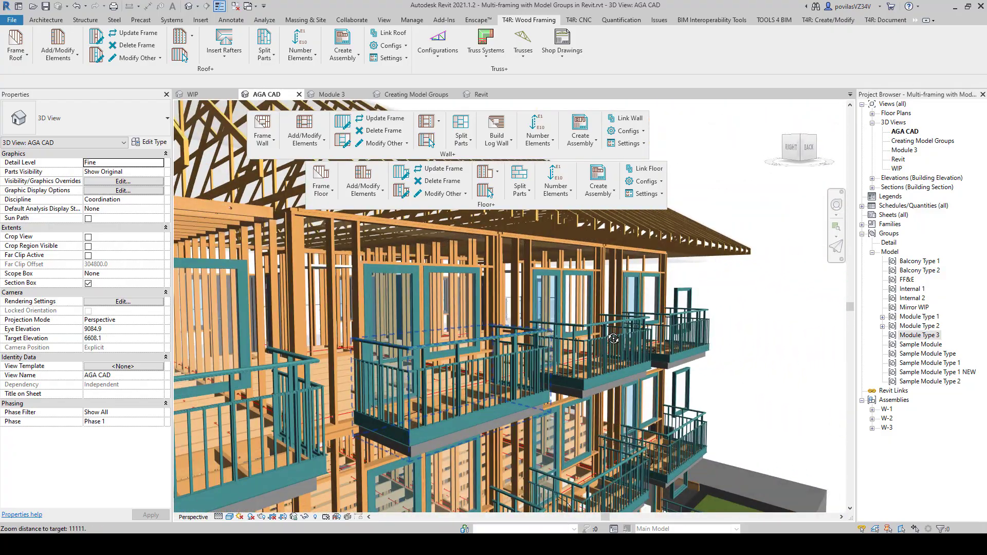
scroll(491, 323, down, 5)
shift+middle_drag(491, 323, 399, 328)
scroll(399, 328, down, 5)
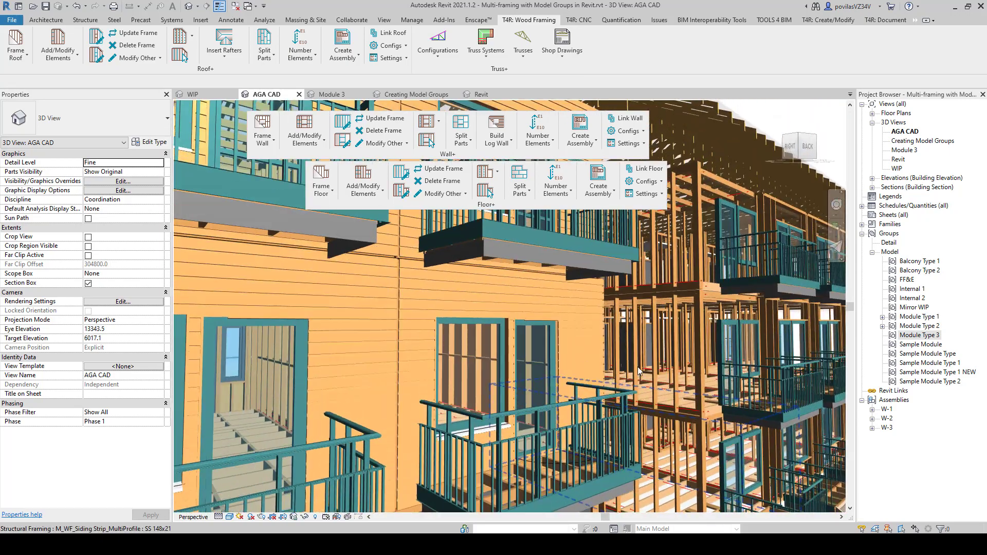
scroll(330, 241, down, 4)
Step: Review the Module 3 view and the Revit view of the unframed architectural building
click(316, 96)
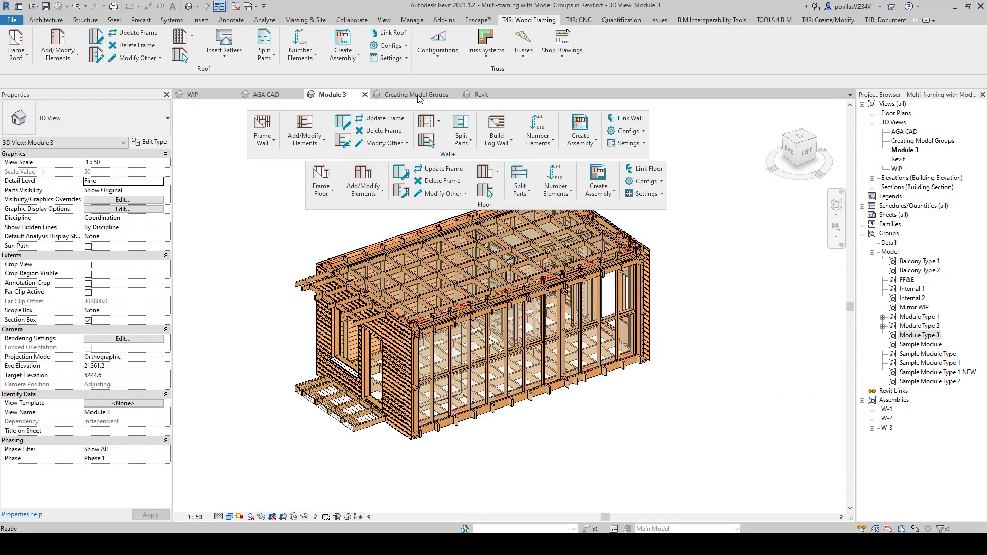
click(480, 95)
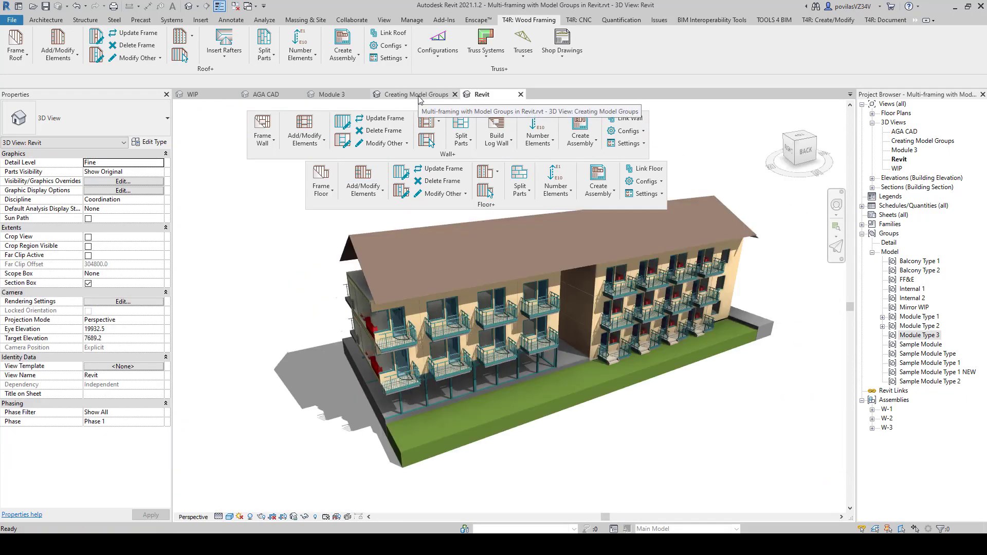
shift+middle_drag(724, 364, 789, 331)
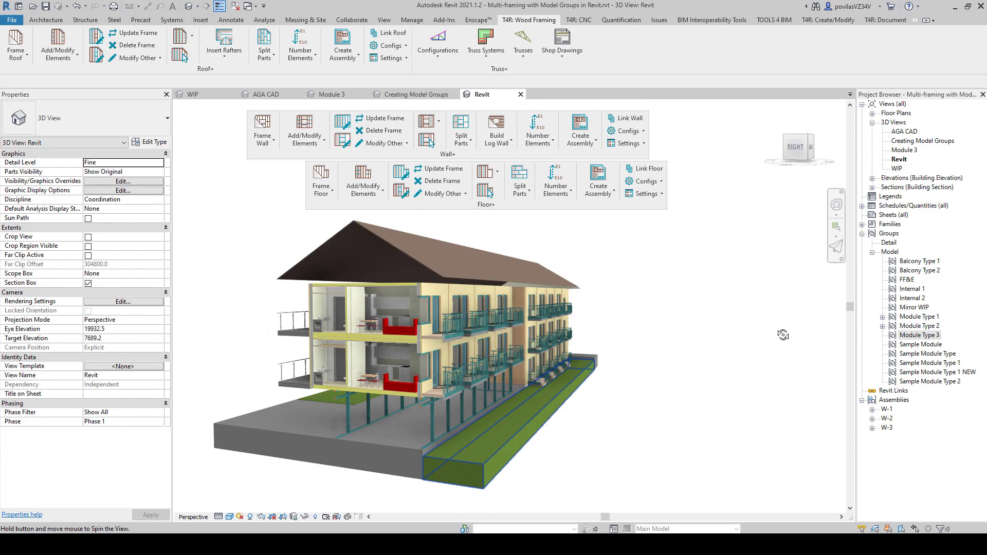
Step: Return to the AGA CAD view and review the whole framed building from the balcony side
click(280, 95)
scroll(554, 325, up, 1)
shift+middle_drag(554, 326, 551, 364)
scroll(563, 359, down, 1)
scroll(563, 358, down, 1)
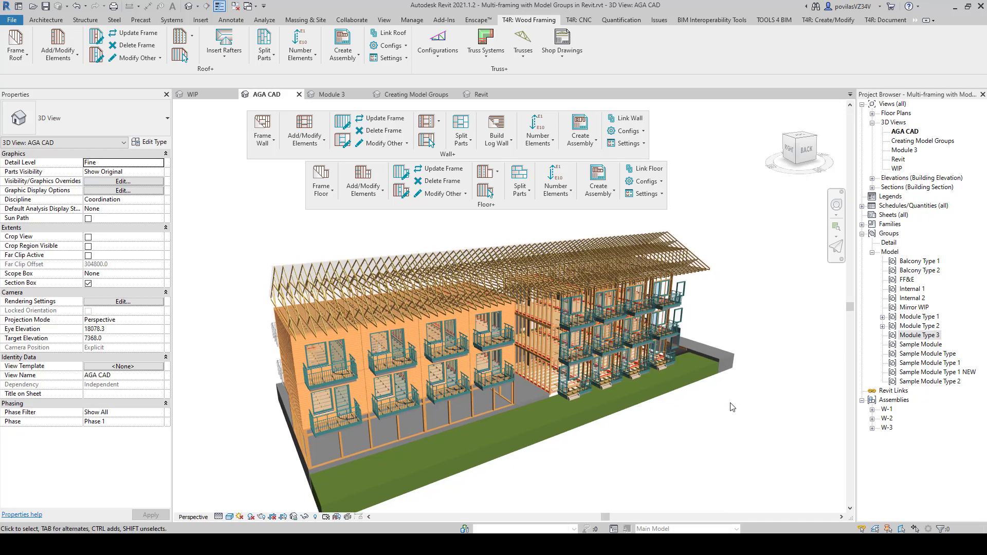